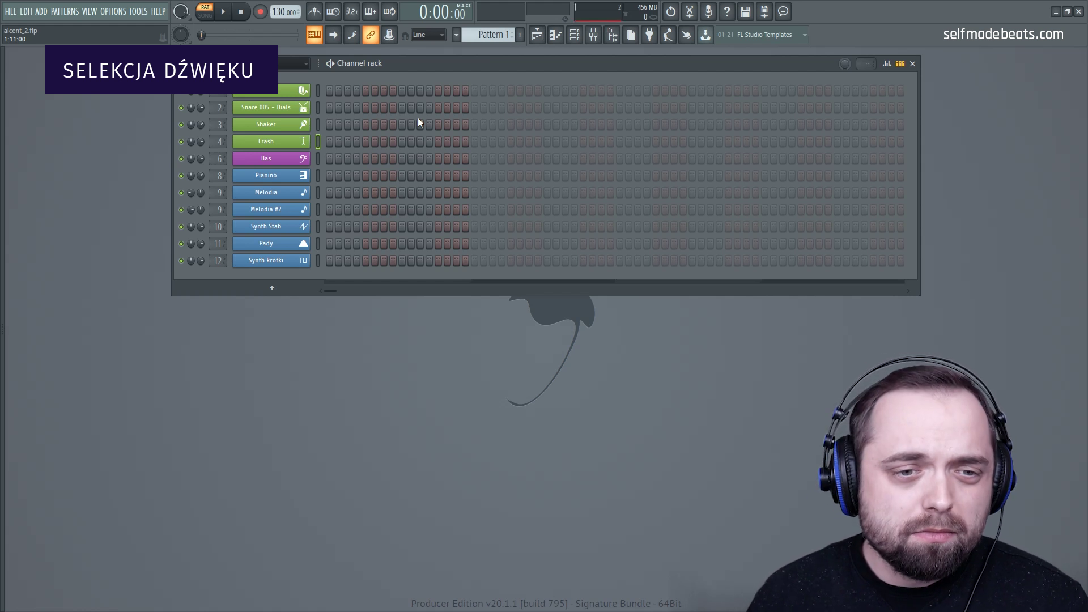
# Audition the Bas channel with a few low notes and look at its GMS synth settings
pyautogui.click(318, 158)
pyautogui.press('z')
pyautogui.press('z')
pyautogui.press('z')
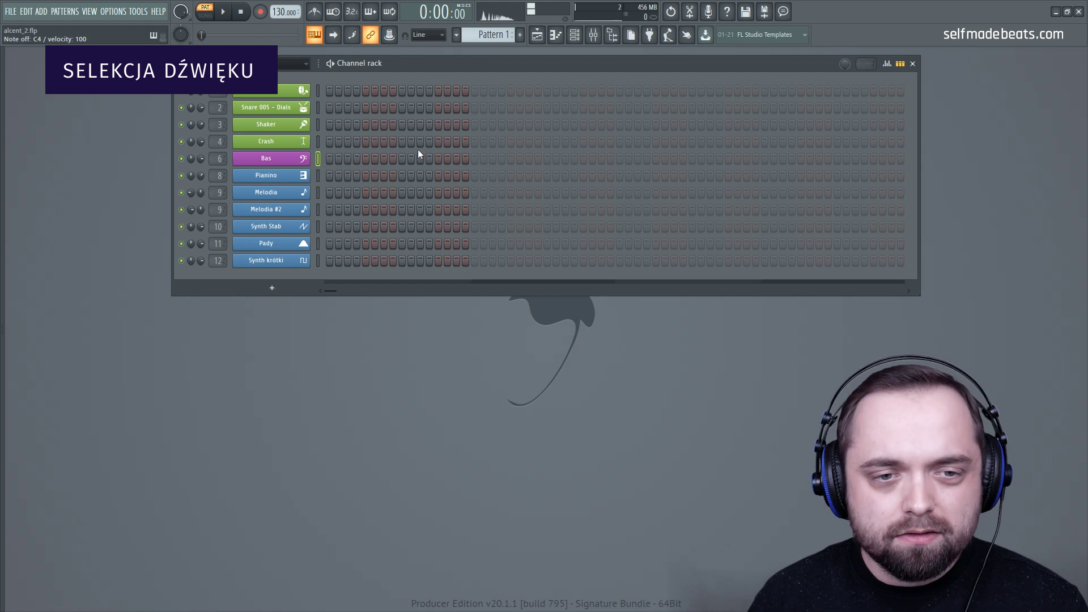
pyautogui.click(309, 160)
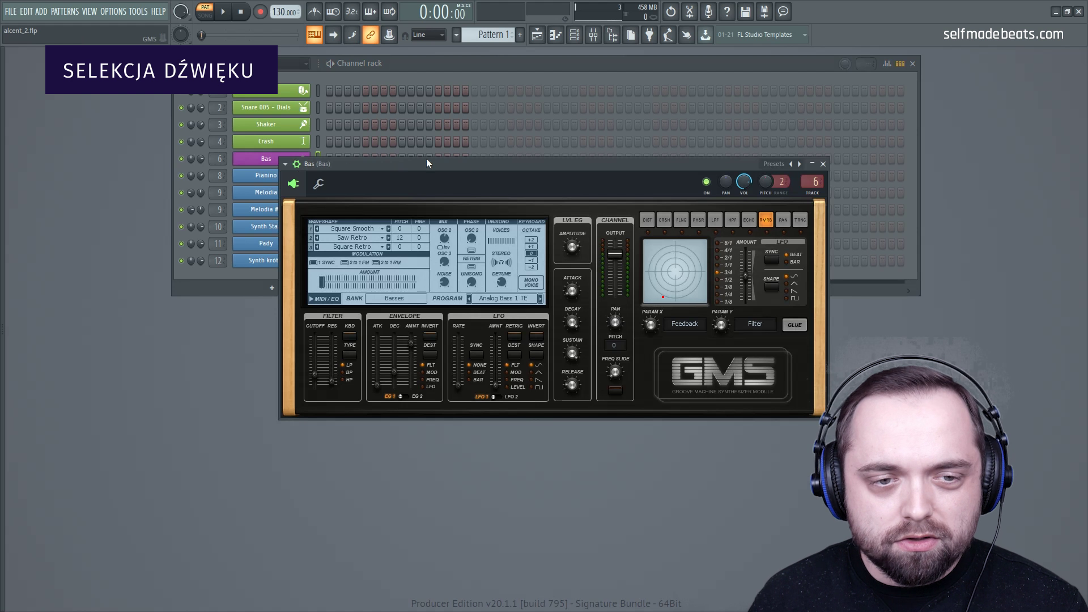
pyautogui.click(262, 160)
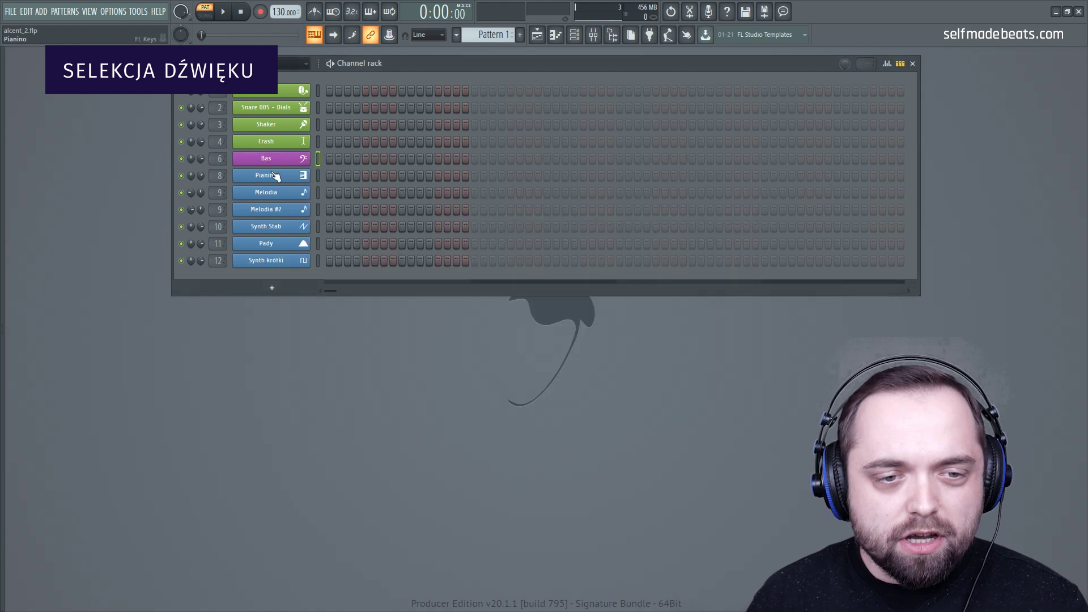
# Open the Pianino channel's FL Keys instrument, play a few notes to hear it, and close it
pyautogui.click(275, 176)
pyautogui.press('q')
pyautogui.press('e')
pyautogui.press('t')
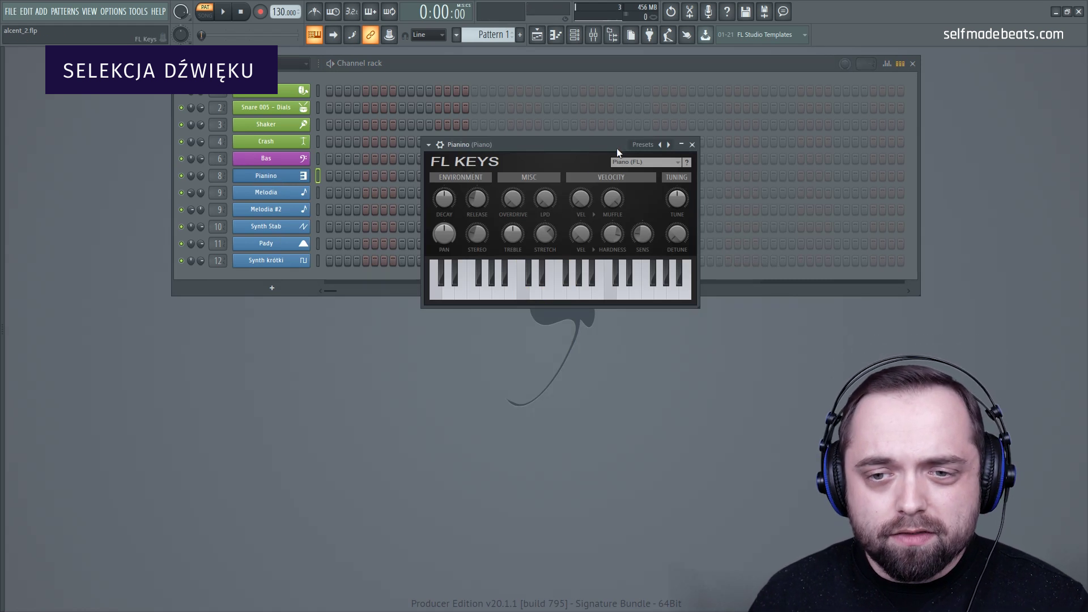
pyautogui.click(692, 144)
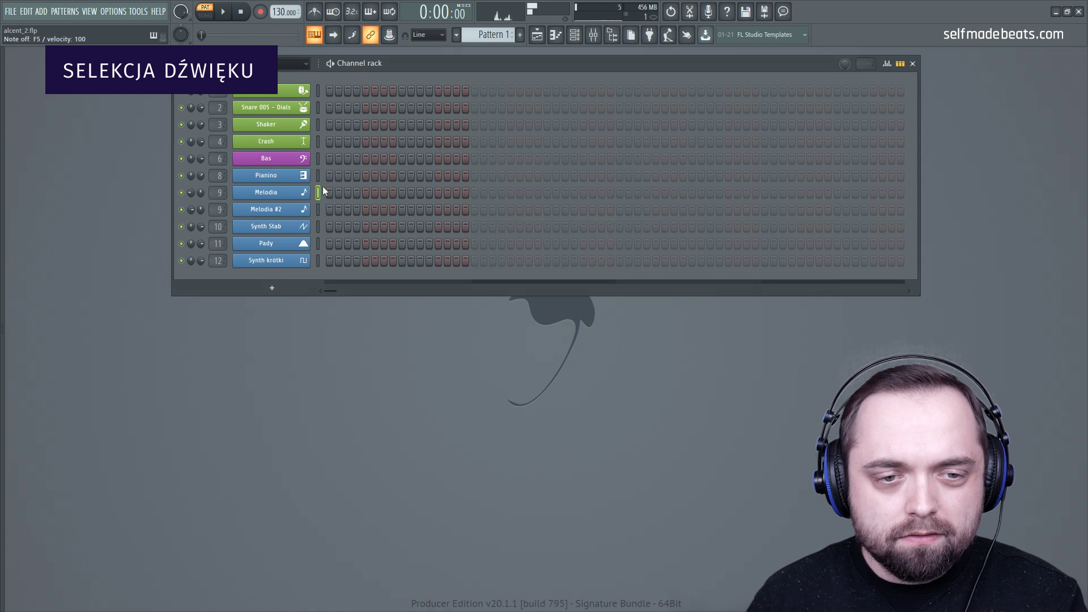
# View the Tyrell N6 synth settings of the Melodia and Melodia #2 channels, closing each instrument
pyautogui.click(306, 194)
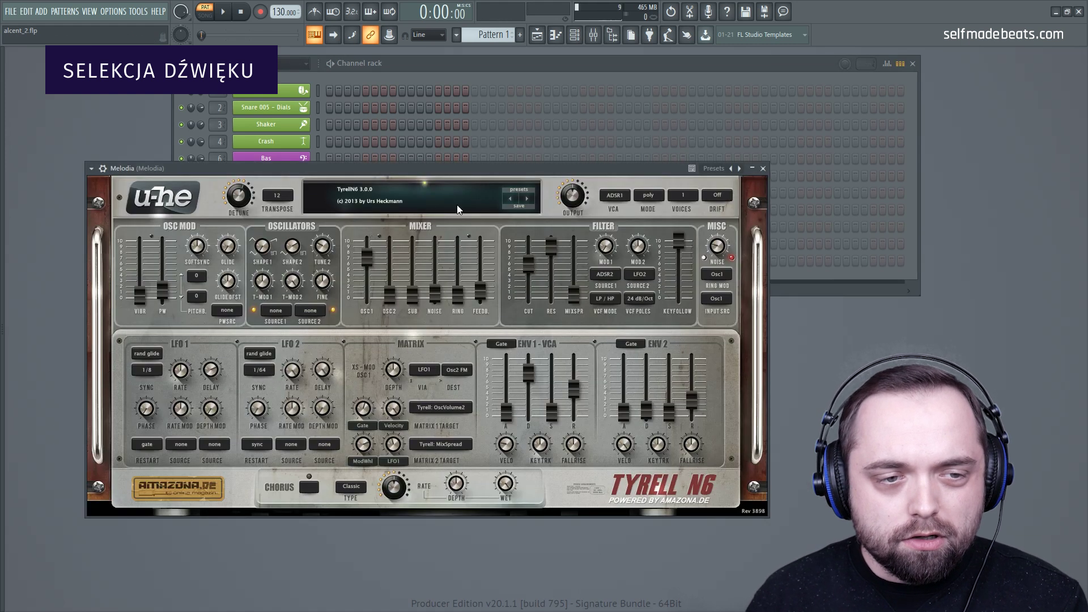
pyautogui.click(763, 169)
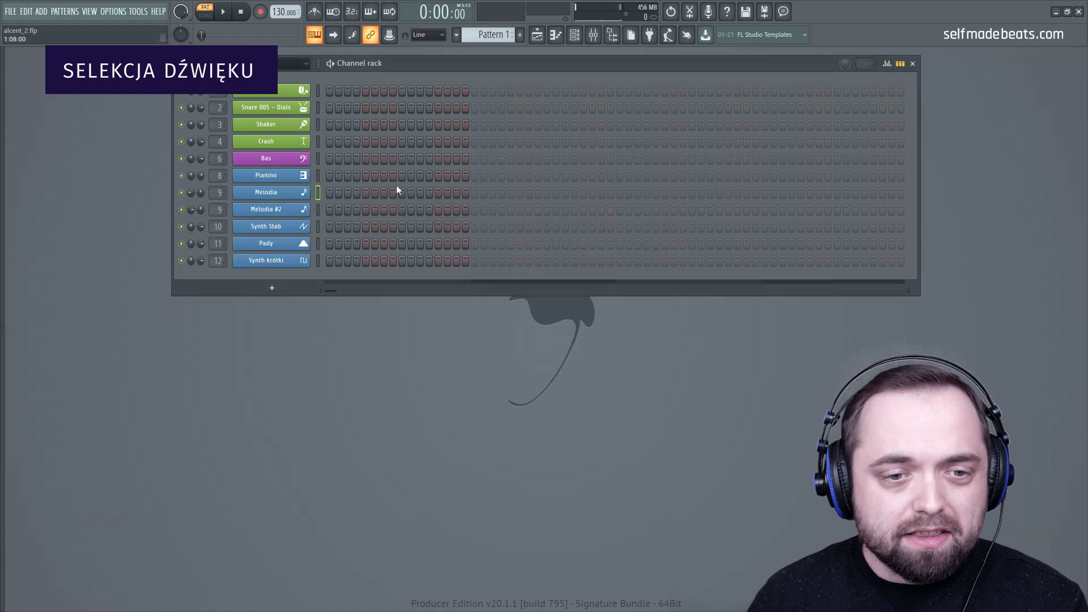
pyautogui.click(305, 213)
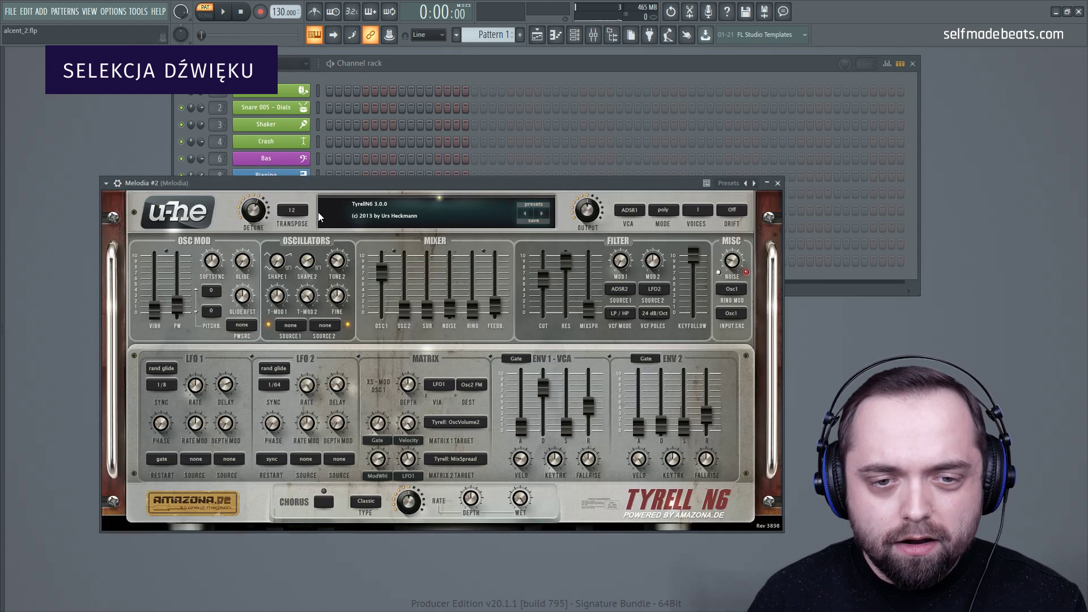
pyautogui.click(779, 183)
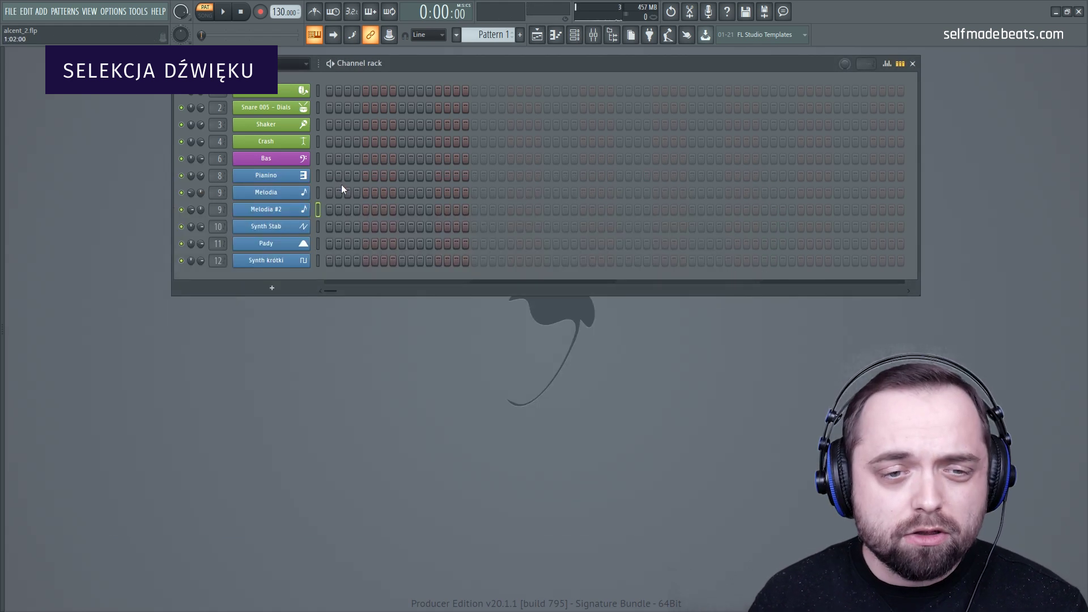
# Select the Synth Stab channel and view its GMS synth settings before closing the instrument
pyautogui.click(318, 226)
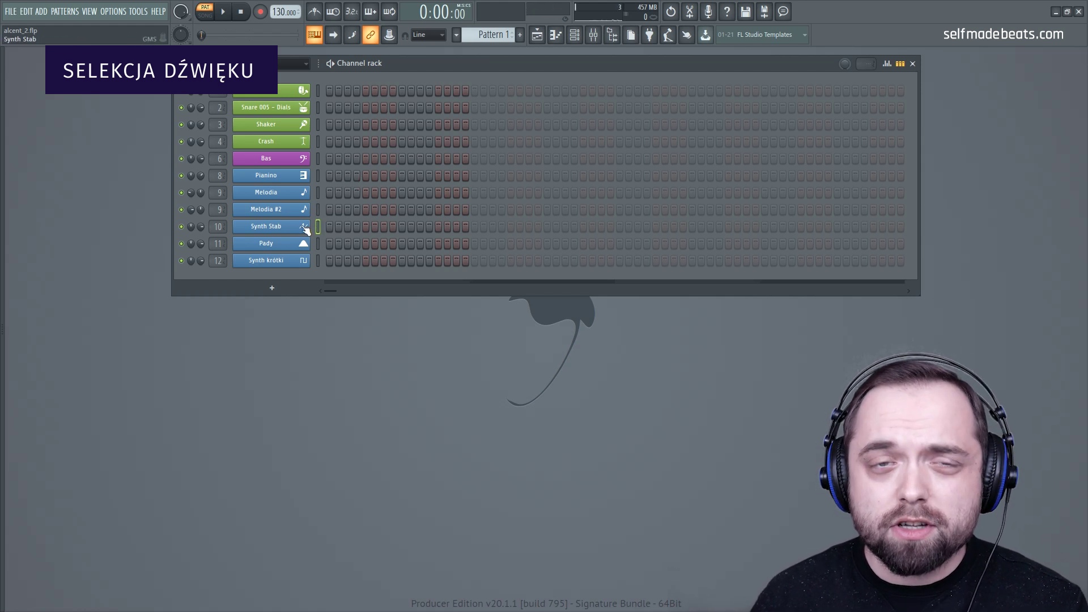
pyautogui.click(305, 229)
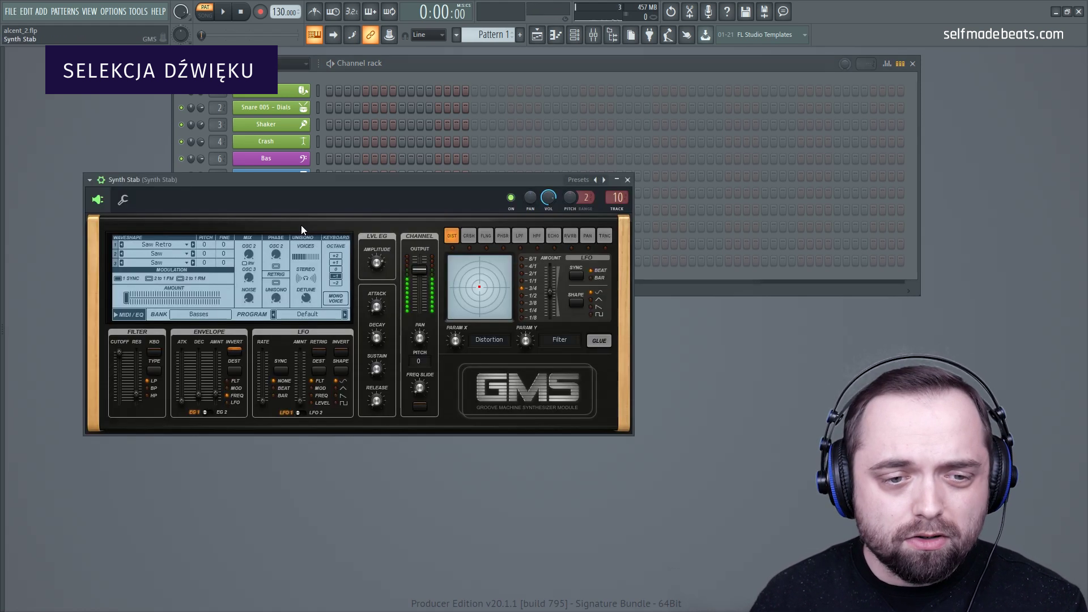
pyautogui.click(620, 182)
# Open the Pady channel's Tyrell N6 synth, audition the pad sound with a note, and close it
pyautogui.click(303, 244)
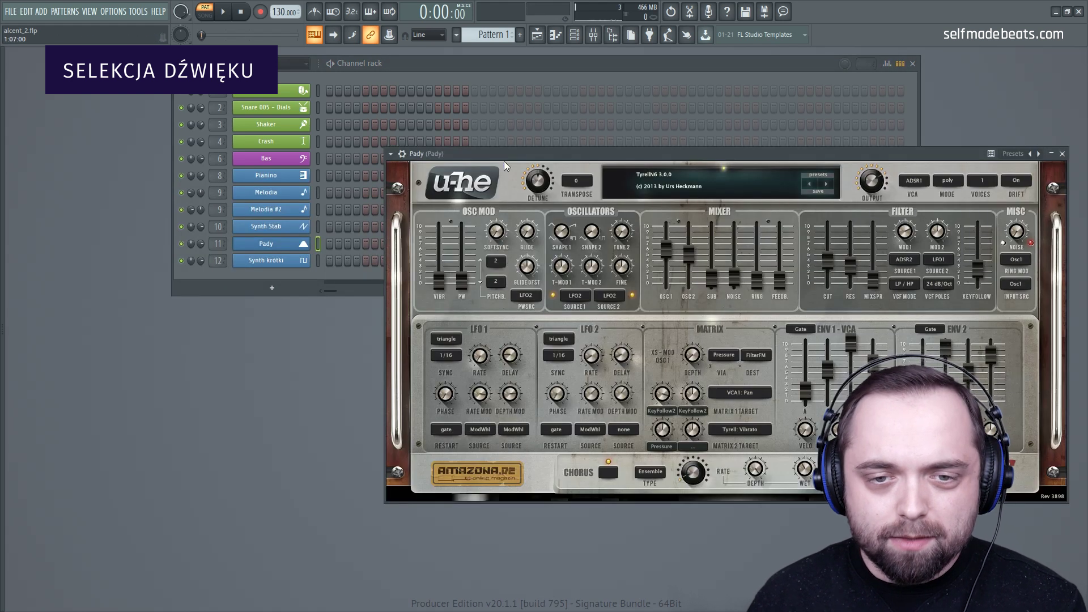
pyautogui.moveTo(504, 154); pyautogui.dragTo(440, 162)
pyautogui.press('z')
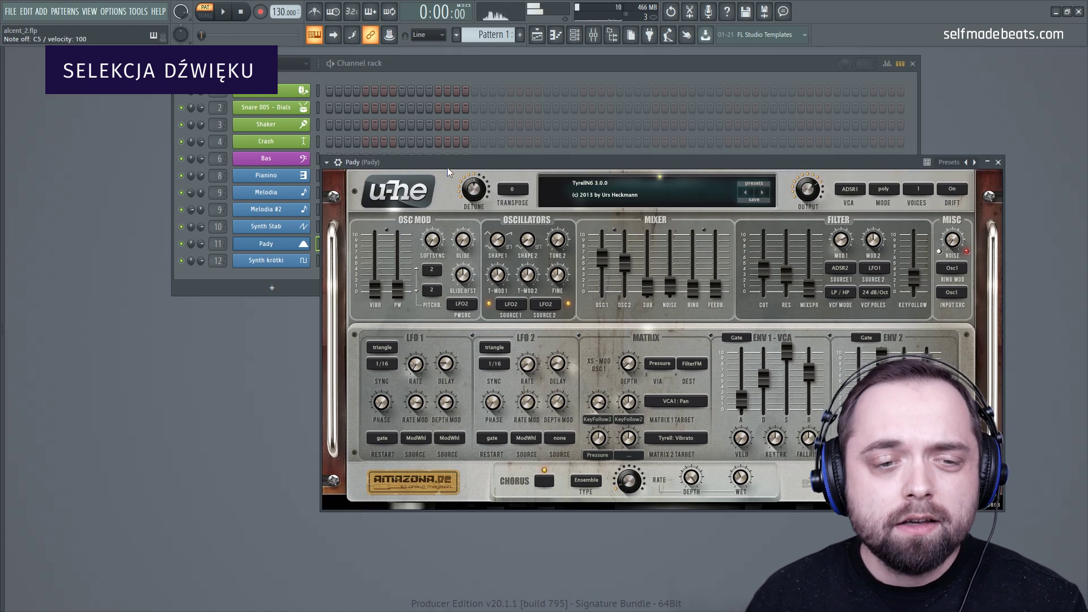
pyautogui.click(998, 162)
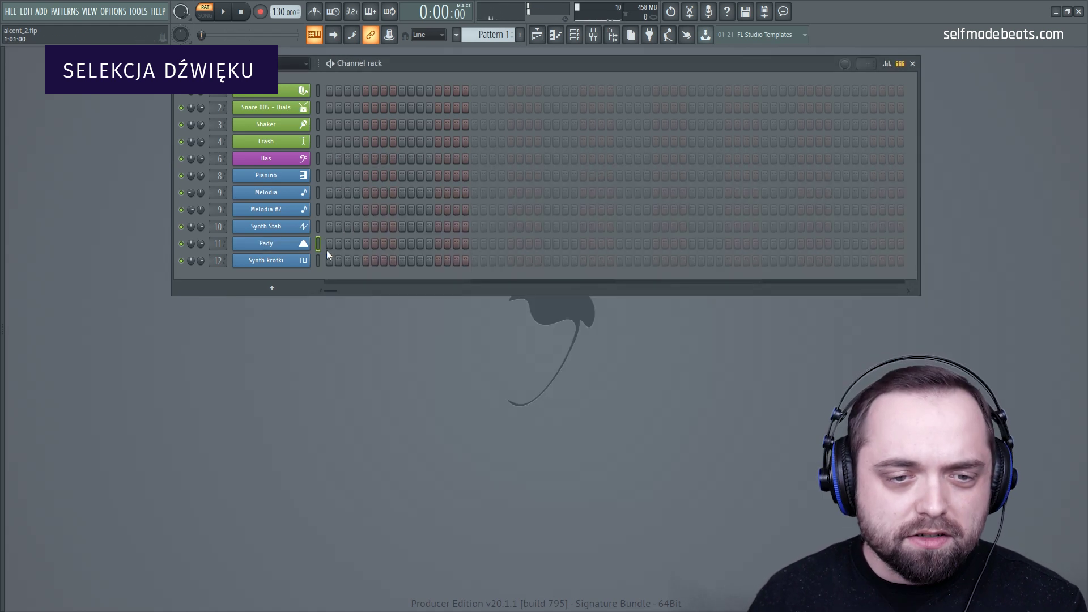
# Open the Synth krótki channel's GMS synth, audition its sound with a note, and close it
pyautogui.click(301, 262)
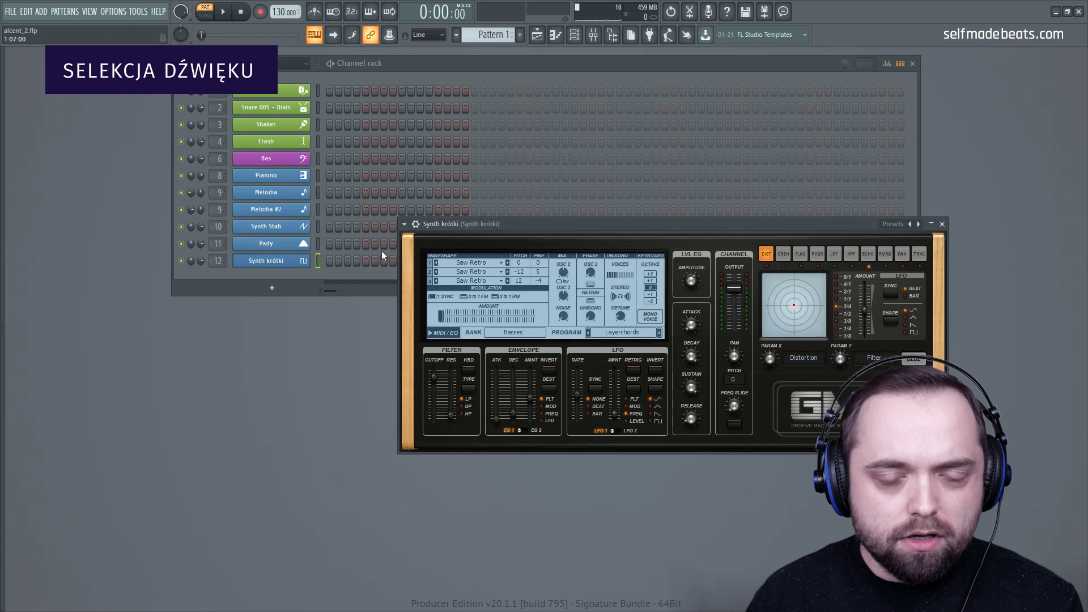
pyautogui.press('b')
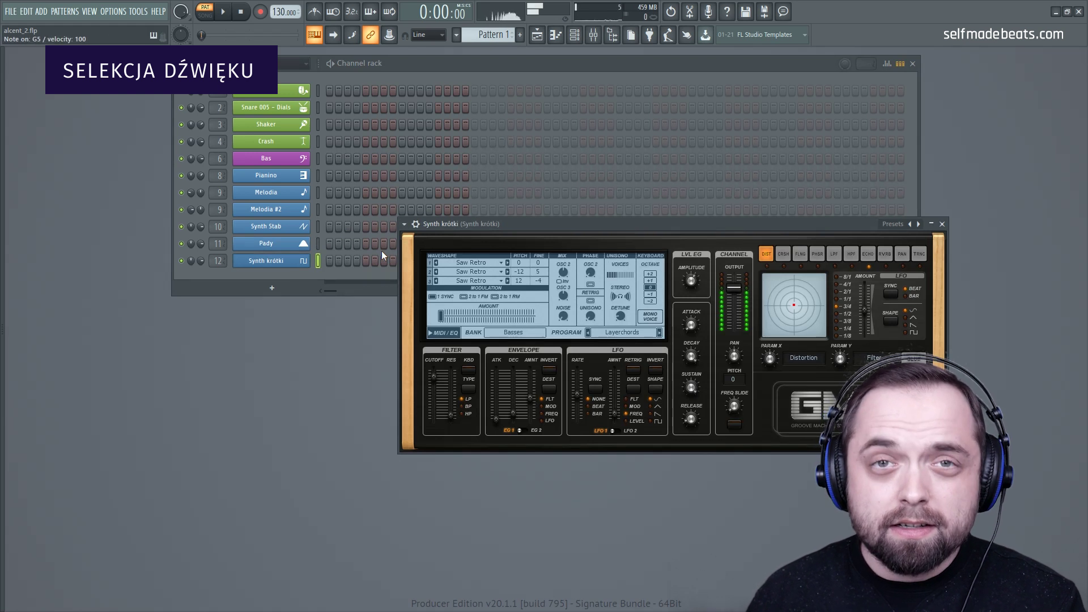
pyautogui.click(941, 224)
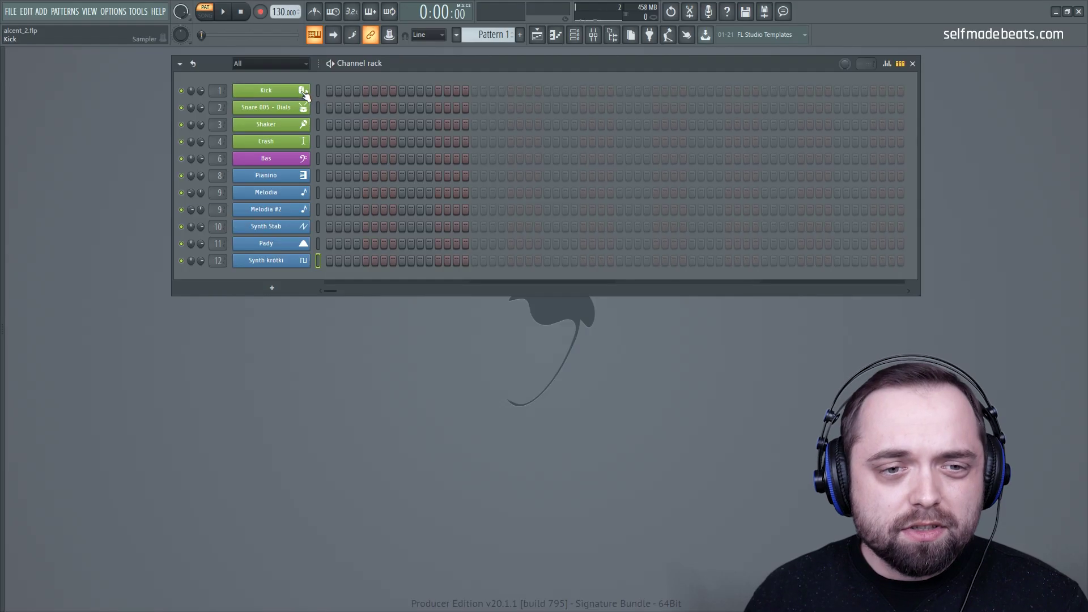
# Extend Pattern 1 to 64 steps and fill the Kick channel on every fourth step
pyautogui.rightClick(303, 90)
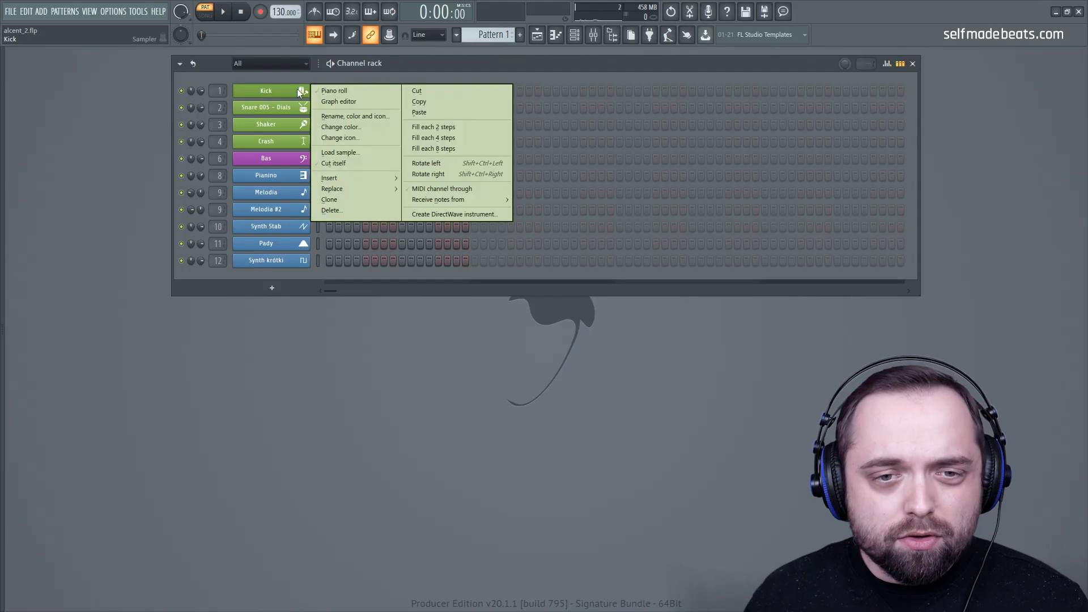
pyautogui.click(429, 139)
pyautogui.click(473, 91)
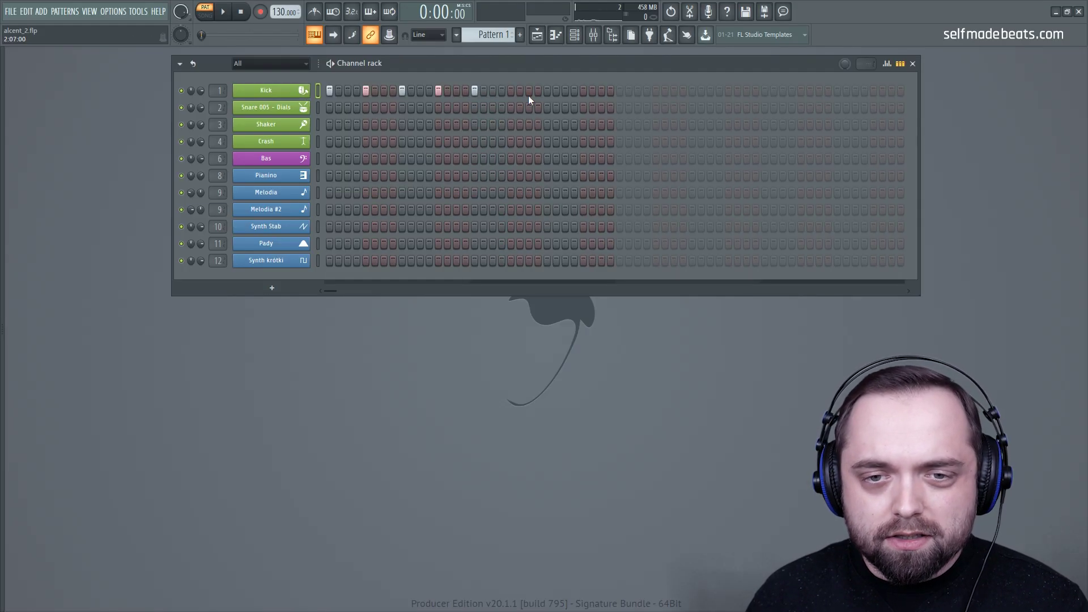
pyautogui.click(621, 91)
pyautogui.click(765, 91)
pyautogui.rightClick(266, 91)
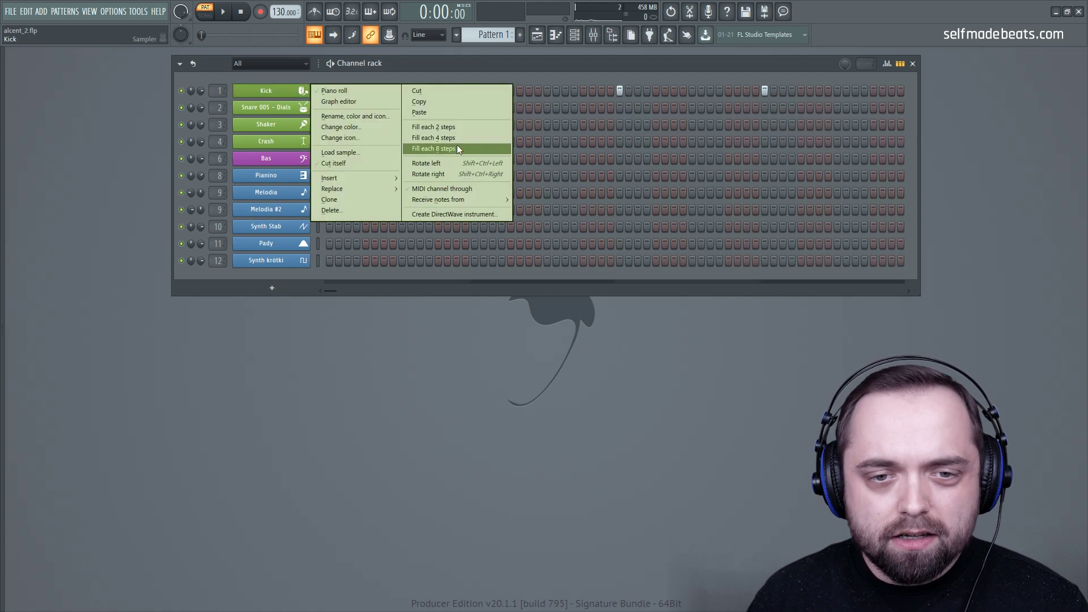
pyautogui.click(456, 142)
# Duplicate the four bars of Kick notes into bars 5 to 8 in the piano roll, then return to the channel rack
pyautogui.rightClick(267, 90)
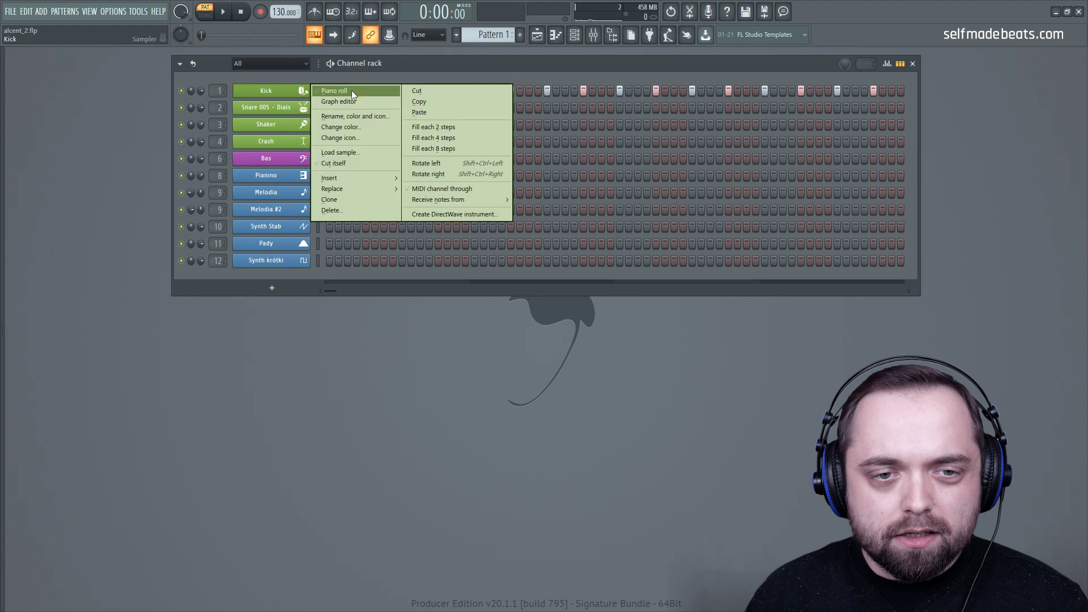
pyautogui.click(351, 90)
pyautogui.scroll(-2, 773, 87)
pyautogui.moveTo(621, 251)
pyautogui.mouseDown()
pyautogui.moveTo(60, 209)
pyautogui.moveTo(48, 192)
pyautogui.moveTo(141, 214)
pyautogui.moveTo(614, 251)
pyautogui.mouseUp()
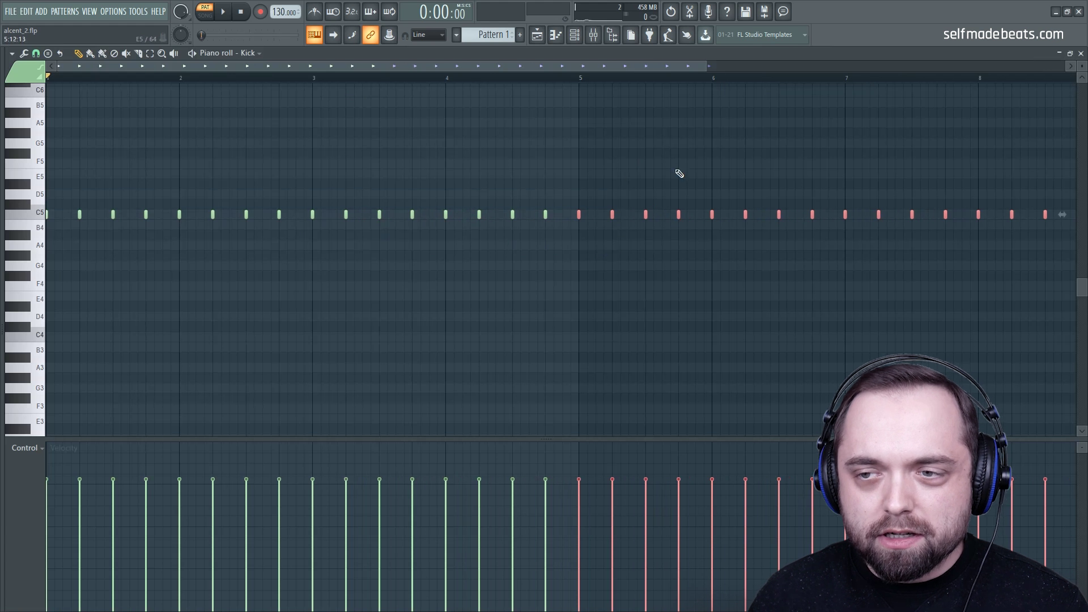
pyautogui.scroll(-2, 709, 83)
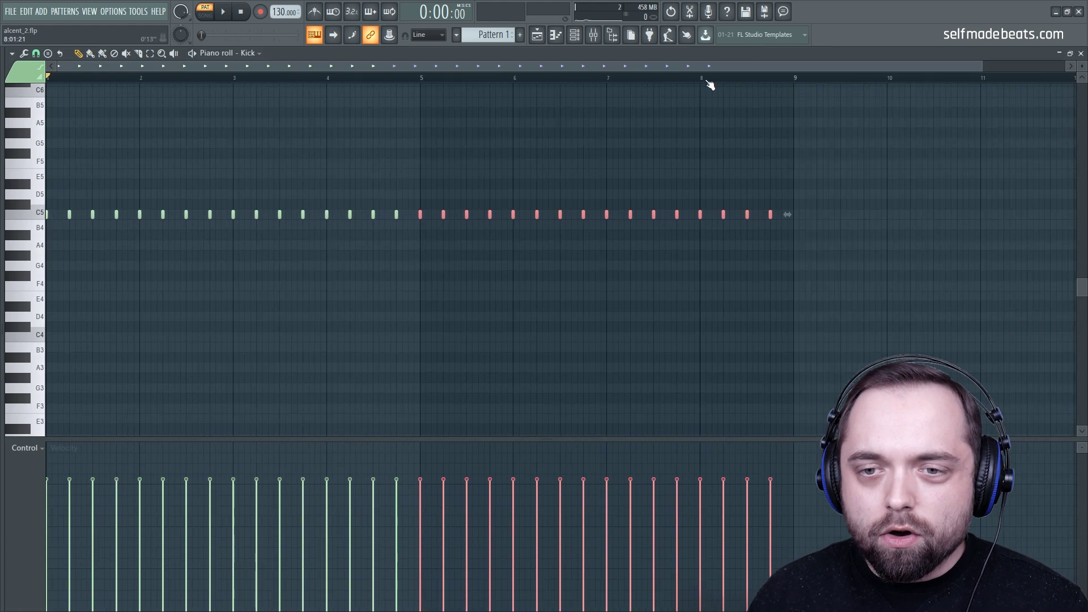
pyautogui.click(1080, 52)
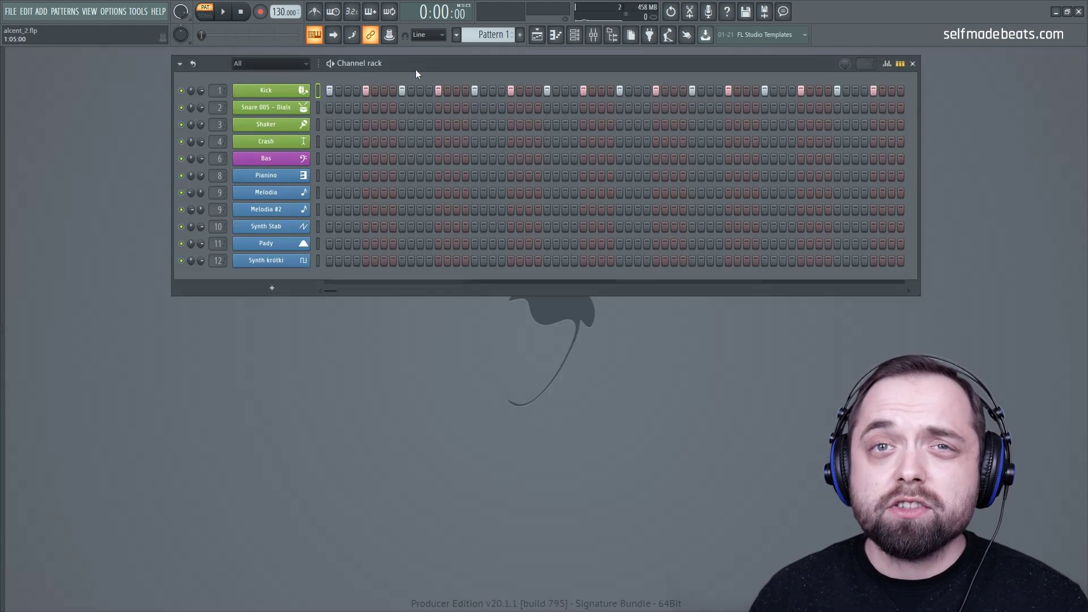
# Fill the Snare 005 - Dials channel on every eighth step and rotate its notes four steps later
pyautogui.rightClick(316, 107)
pyautogui.click(462, 168)
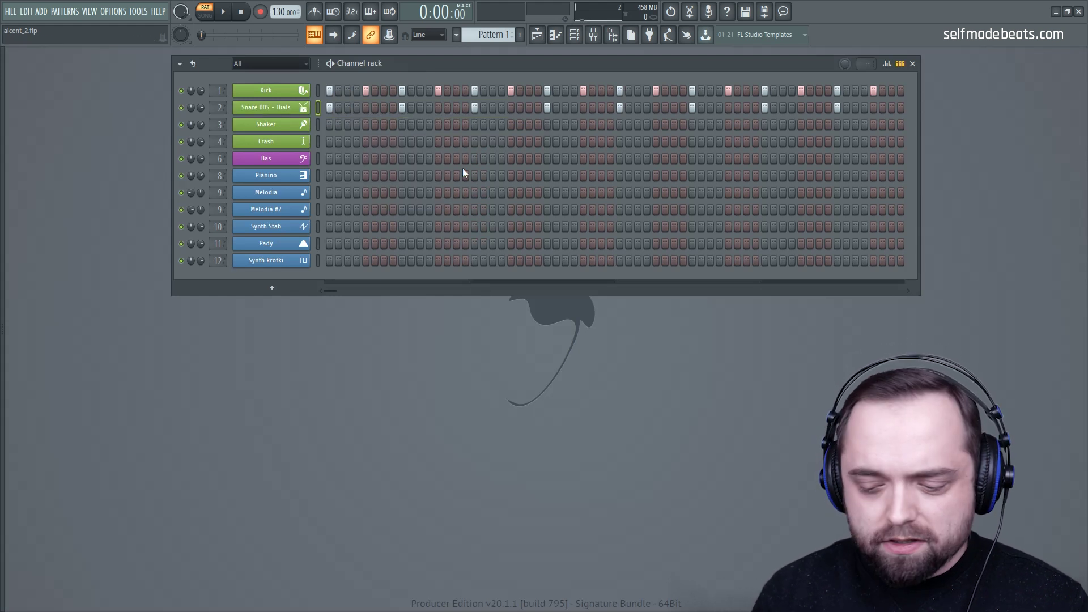
pyautogui.hotkey('ctrl', 'shift', 'Right')
pyautogui.hotkey('ctrl', 'shift', 'Right')
pyautogui.hotkey('ctrl', 'shift', 'Right')
pyautogui.hotkey('ctrl', 'shift', 'Right')
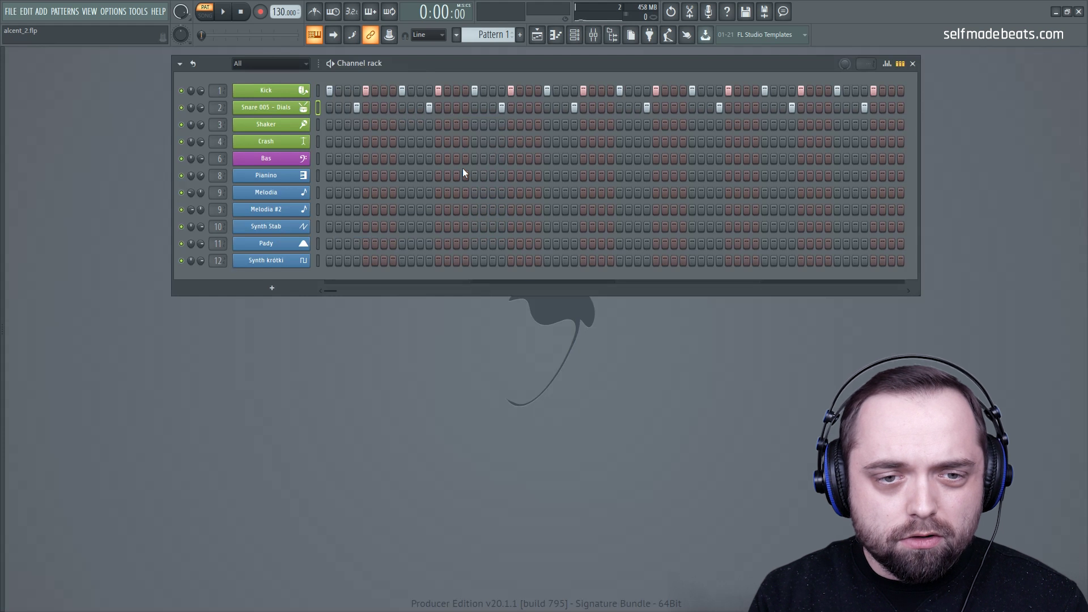
# Duplicate the snare notes into bars 5 to 8 in the piano roll, then return to the channel rack
pyautogui.rightClick(288, 109)
pyautogui.click(318, 107)
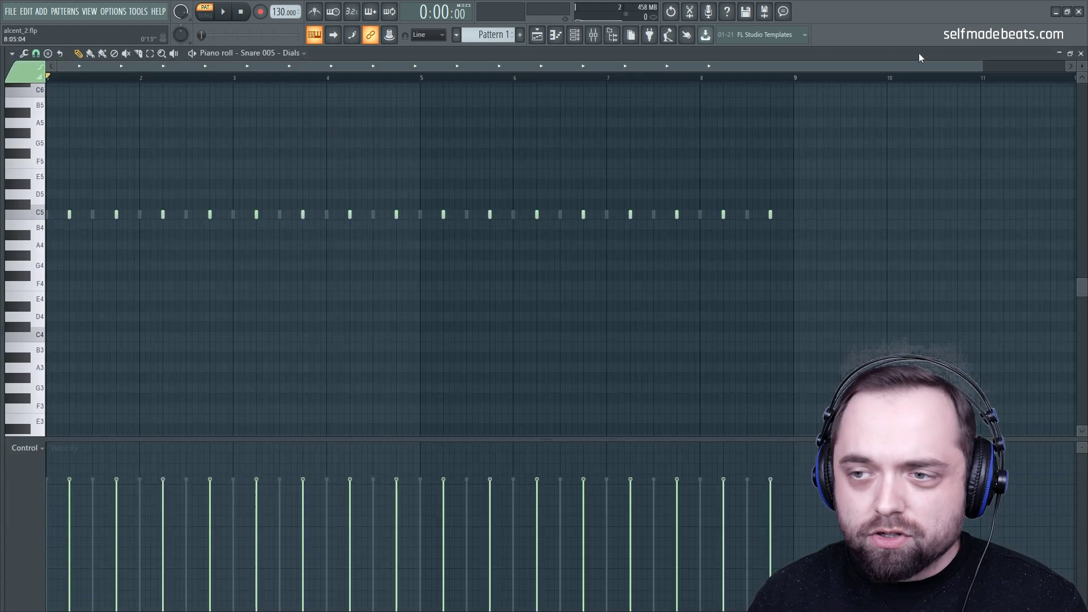
pyautogui.click(1080, 53)
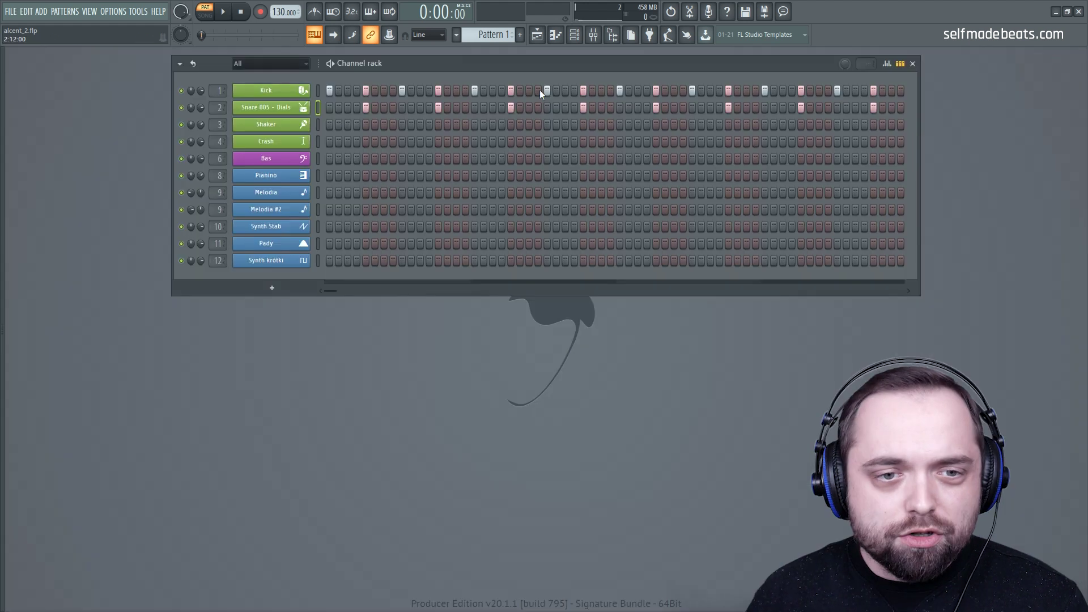
# Fill the Shaker channel on every fourth step and rotate its notes two steps later
pyautogui.rightClick(303, 126)
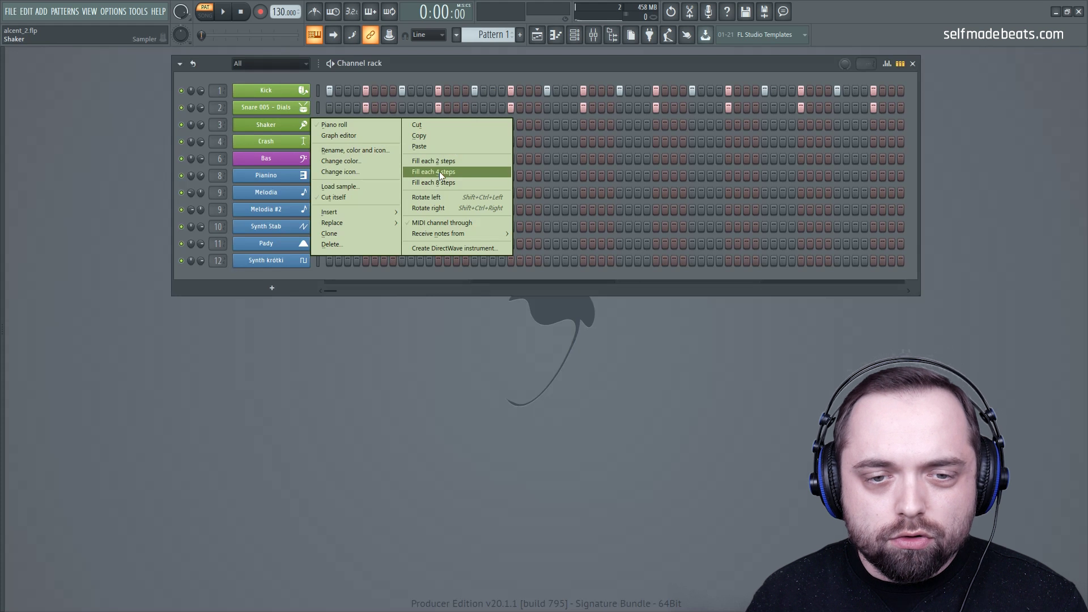
pyautogui.click(440, 171)
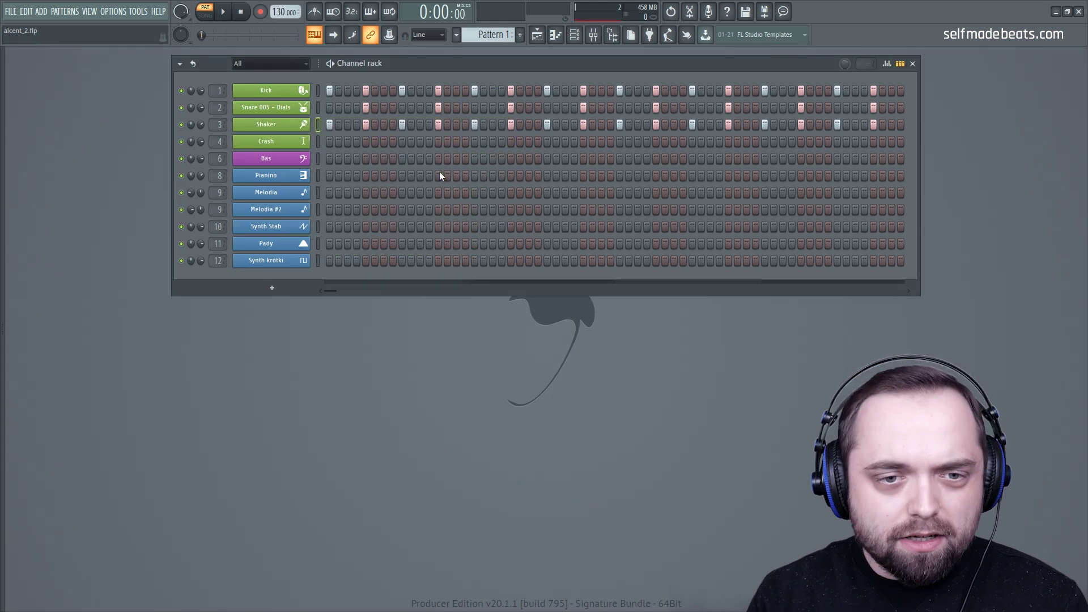
pyautogui.hotkey('shift', 'Right')
pyautogui.hotkey('shift', 'Right')
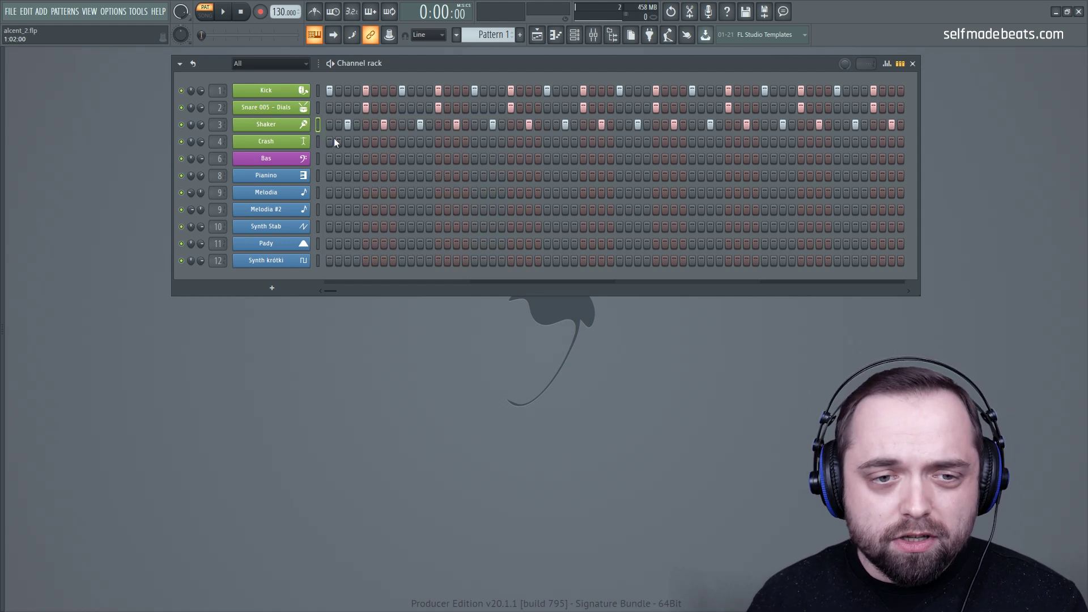
# Play back the drum pattern to check the beat, then stop playback
pyautogui.press('space')
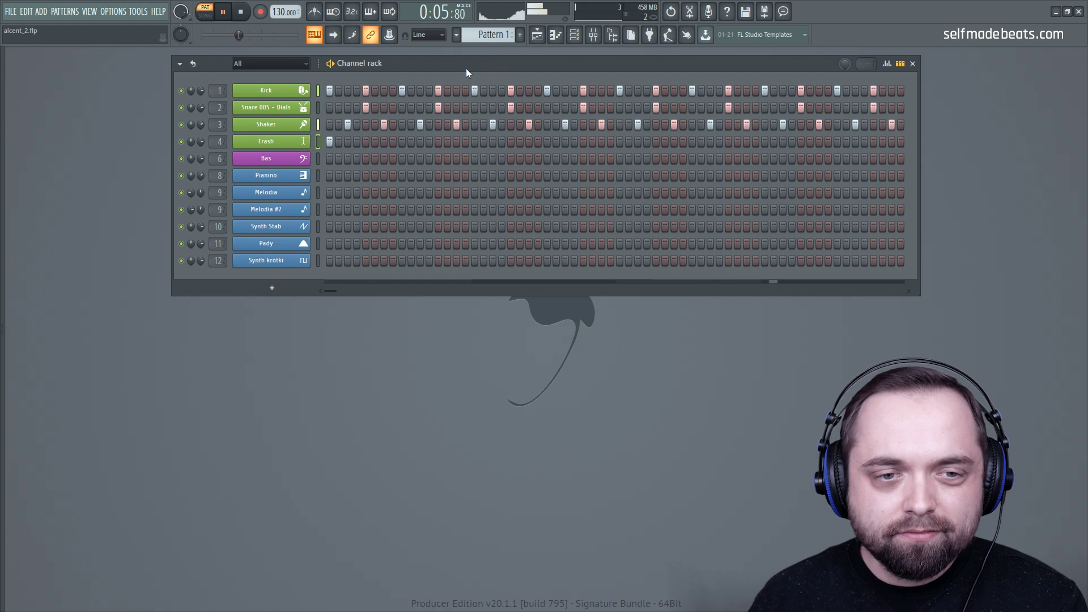
pyautogui.click(241, 12)
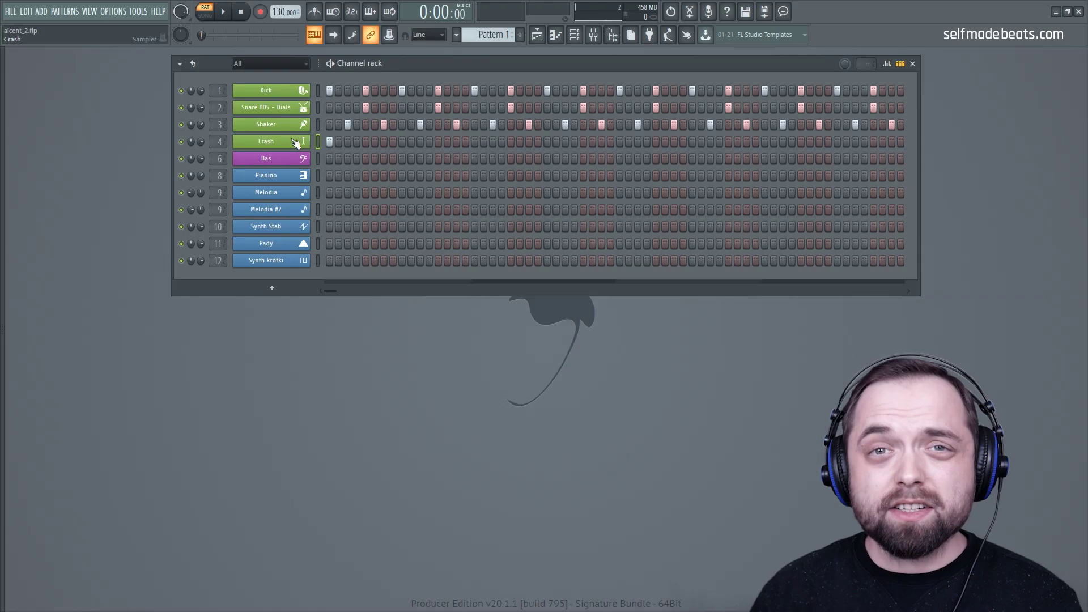
# Open the Bas channel's piano roll and place a two-step G#2 note on the third step of bar 1
pyautogui.rightClick(294, 160)
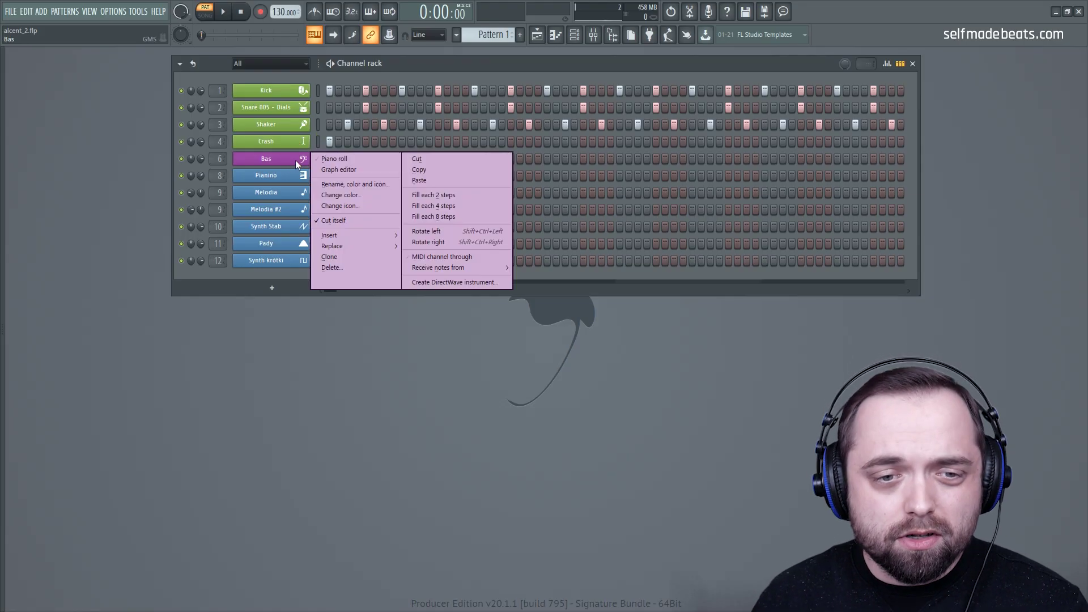
pyautogui.click(339, 160)
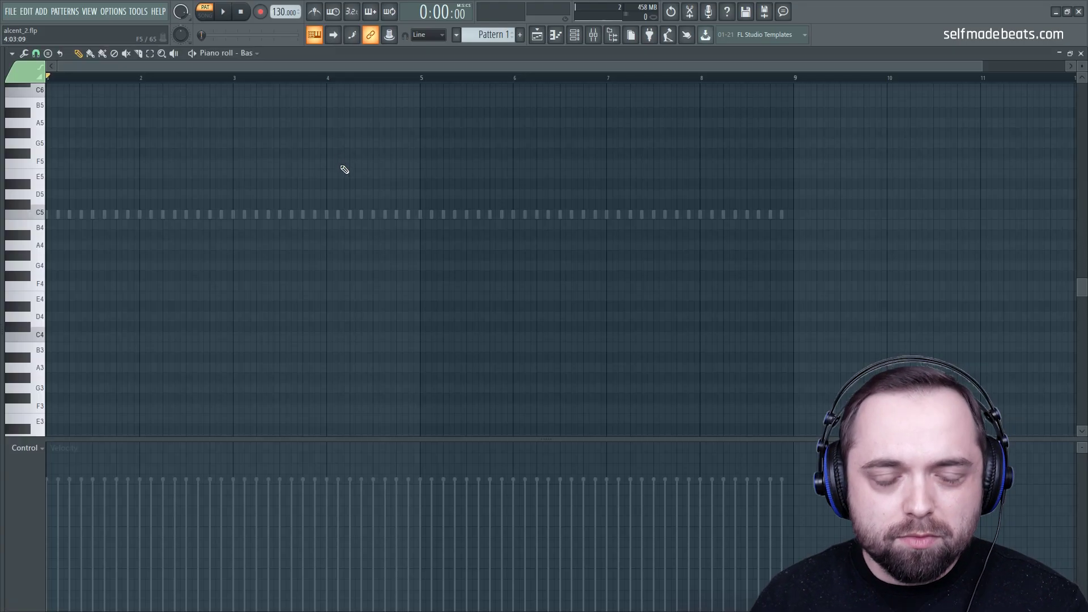
pyautogui.scroll(3, 255, 86)
pyautogui.moveTo(252, 68); pyautogui.dragTo(140, 70)
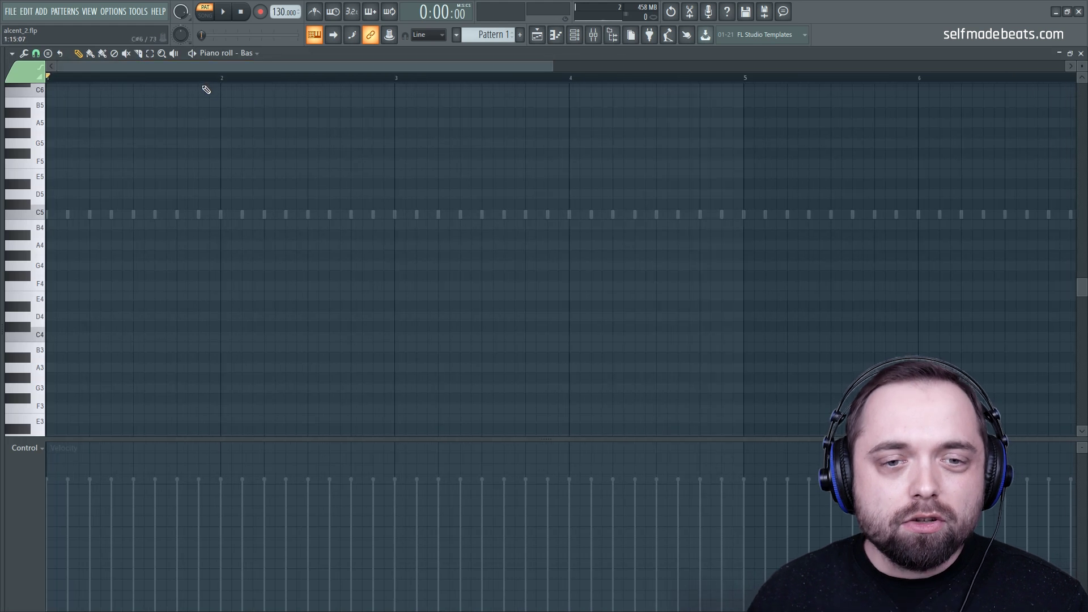
pyautogui.scroll(2, 203, 79)
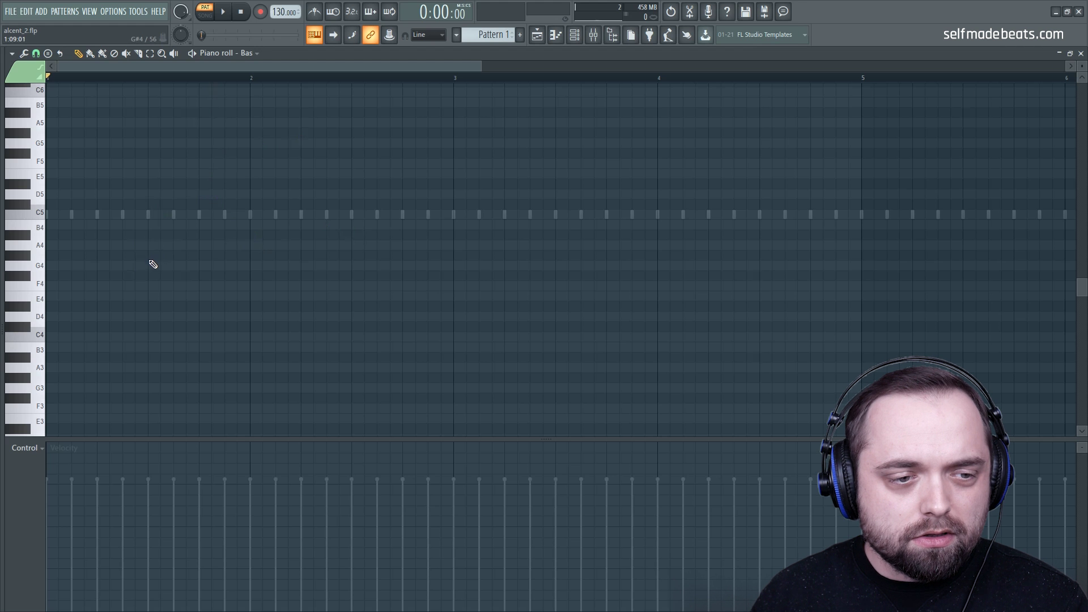
pyautogui.scroll(-5, 153, 264)
pyautogui.scroll(-2, 165, 232)
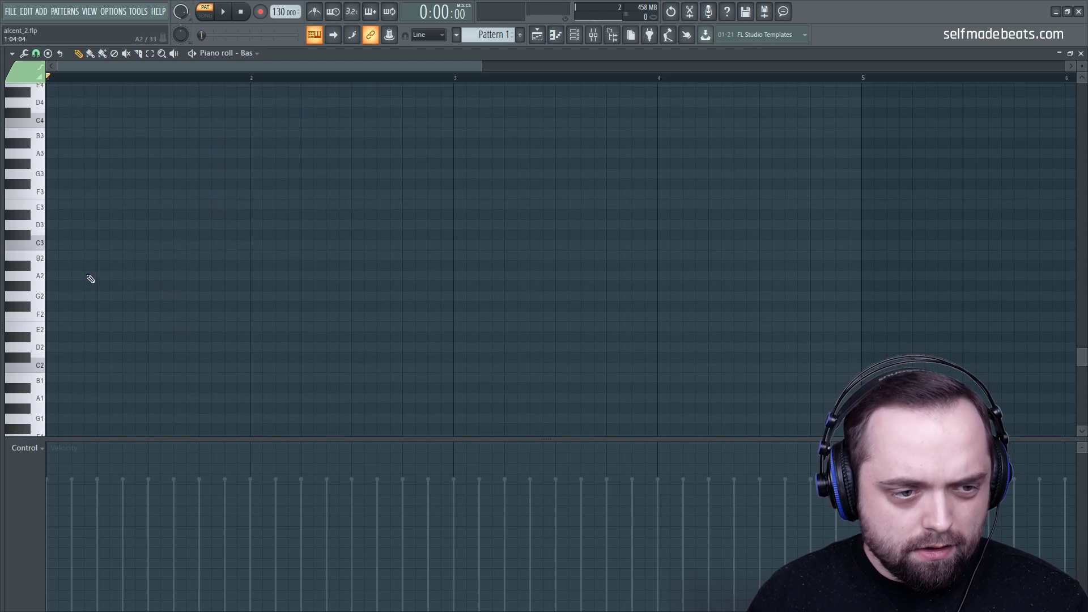
pyautogui.click(84, 277)
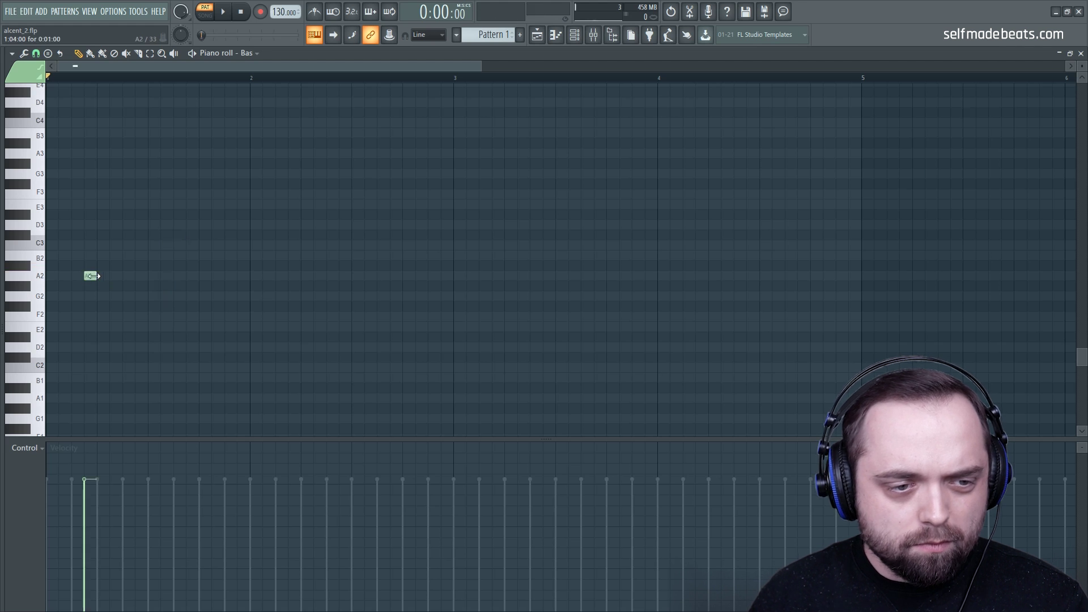
pyautogui.moveTo(100, 277)
pyautogui.mouseDown()
pyautogui.moveTo(121, 277)
pyautogui.moveTo(86, 278)
pyautogui.moveTo(89, 291)
pyautogui.mouseUp()
pyautogui.click(99, 277)
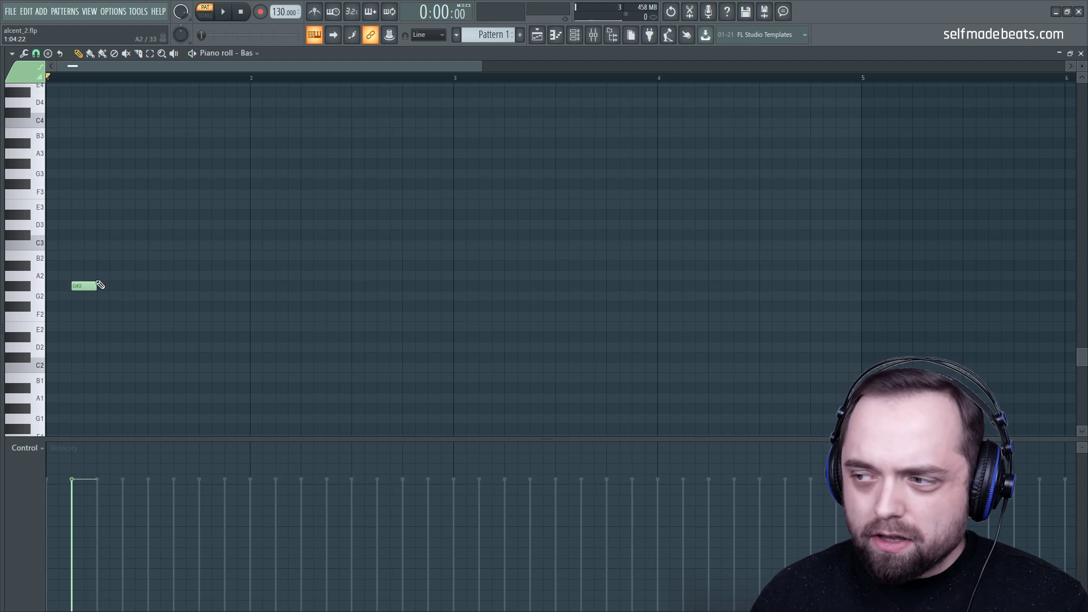
# Add a second two-step G#2 bass note on step 6 of bar 1, checking the rhythm with playback
pyautogui.press('space')
pyautogui.press('space')
pyautogui.press('space')
pyautogui.press('space')
pyautogui.click(139, 286)
pyautogui.press('space')
pyautogui.press('space')
pyautogui.press('space')
pyautogui.moveTo(160, 287); pyautogui.dragTo(134, 289)
pyautogui.press('space')
pyautogui.press('space')
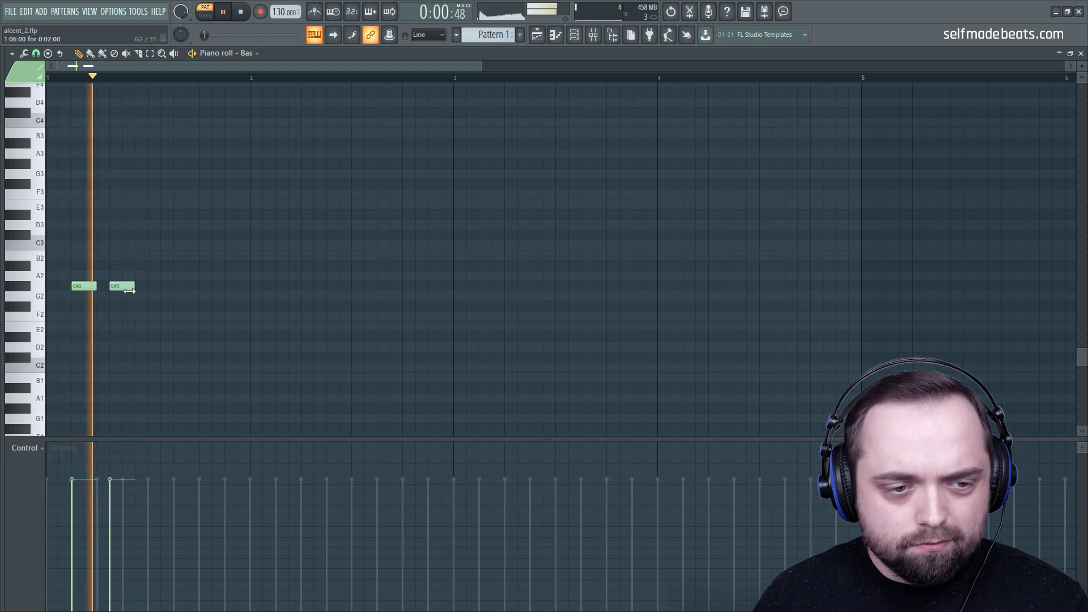
# Play back the two bass notes repeatedly against the drums to judge their rhythm
pyautogui.press('space')
pyautogui.press('space')
pyautogui.press('space')
pyautogui.press('space')
pyautogui.press('space')
pyautogui.press('space')
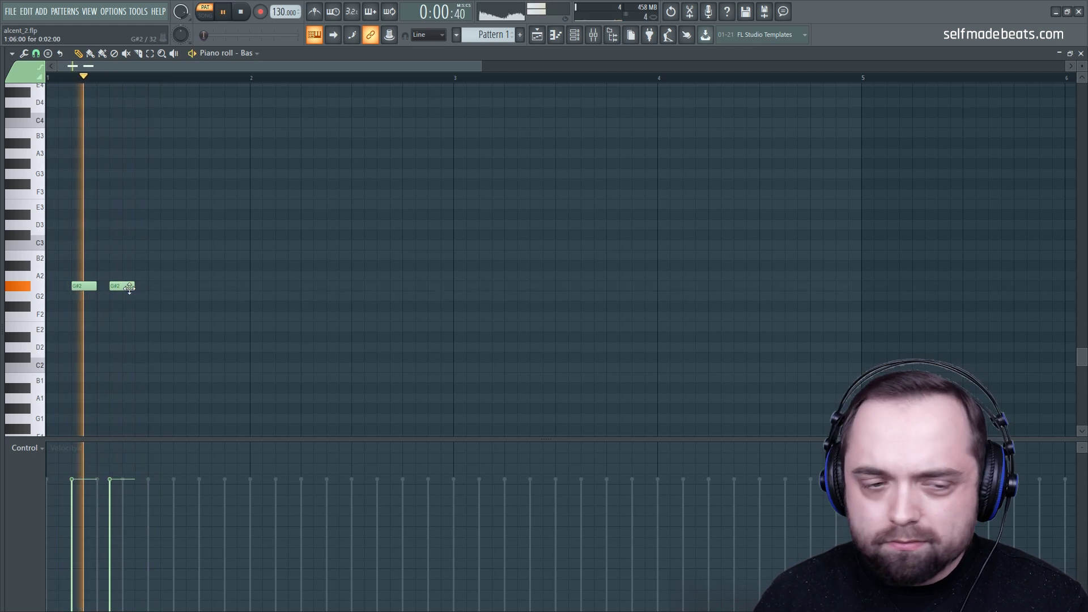
pyautogui.press('space')
pyautogui.click(78, 287)
pyautogui.moveTo(73, 288); pyautogui.dragTo(86, 287)
pyautogui.press('space')
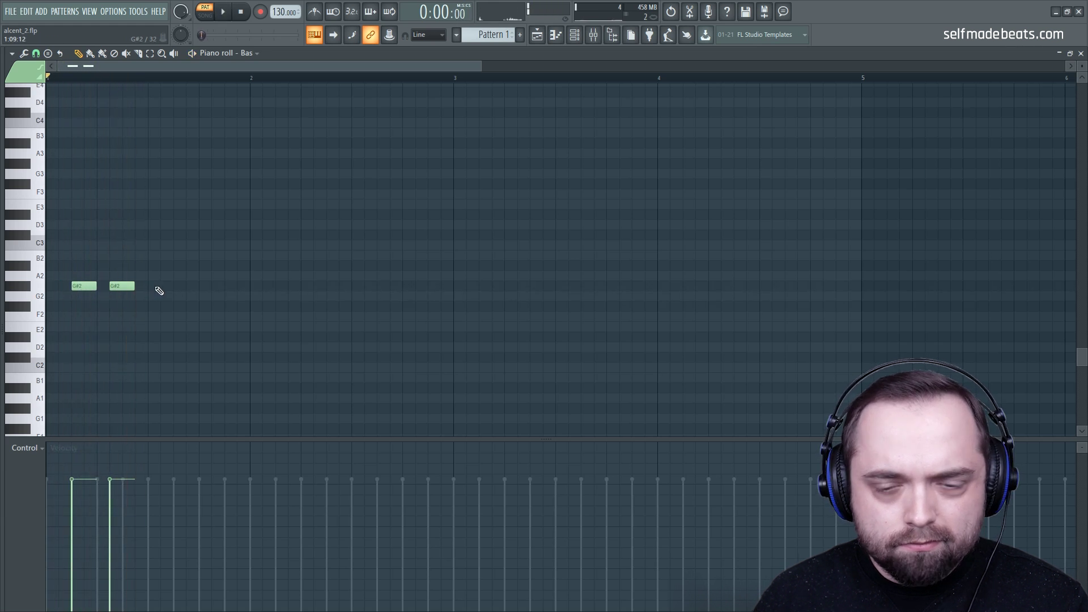
# Add a three-step G#2 note on step 9 and a one-step G#2 note on step 12 of the bass line
pyautogui.press('space')
pyautogui.click(164, 286)
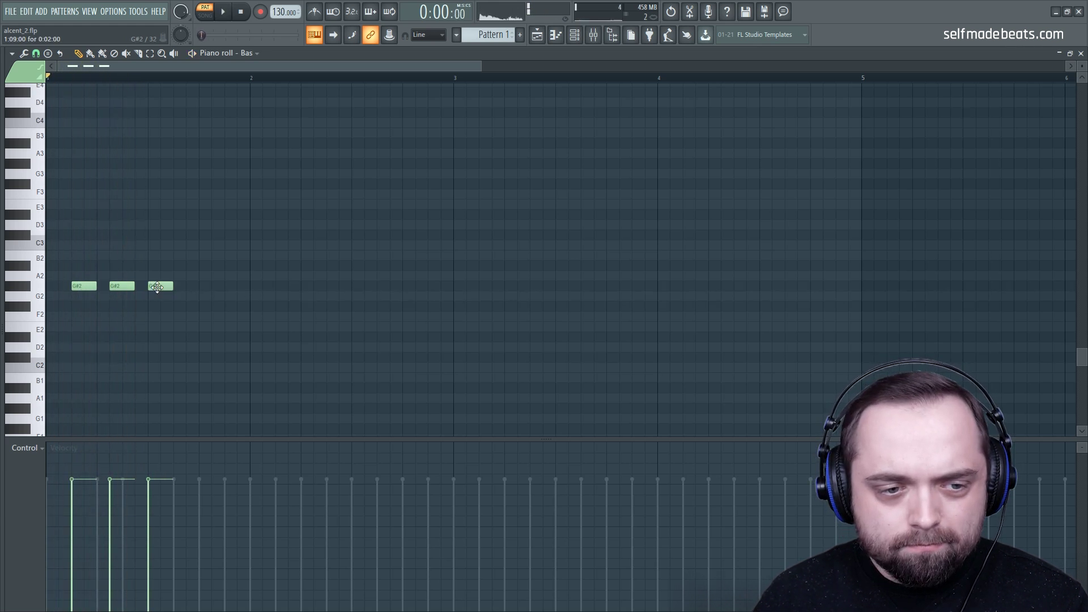
pyautogui.press('space')
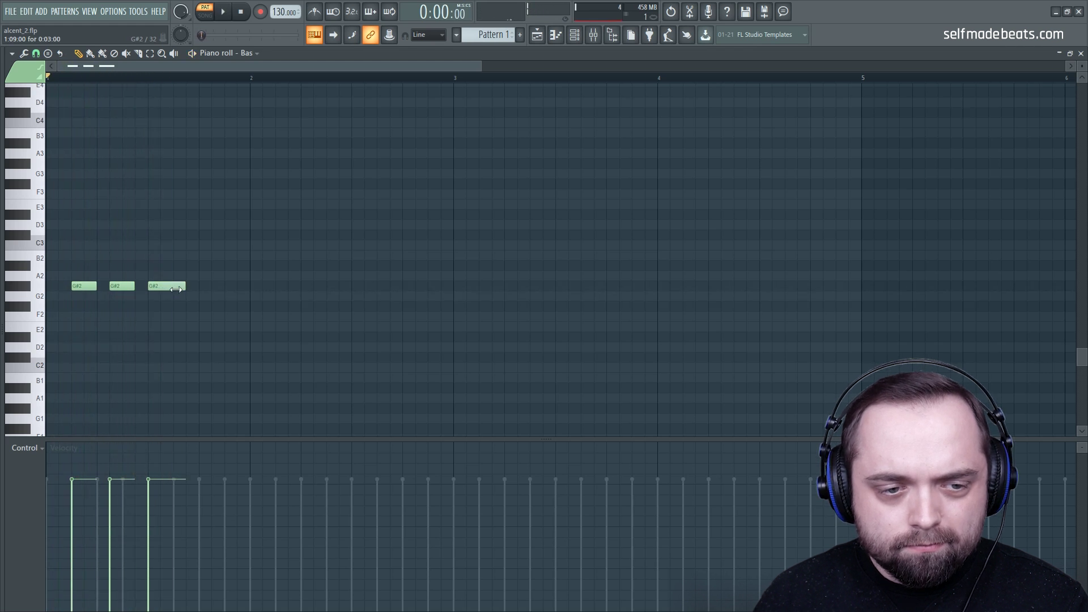
pyautogui.press('space')
pyautogui.click(190, 286)
pyautogui.moveTo(223, 286); pyautogui.dragTo(199, 288)
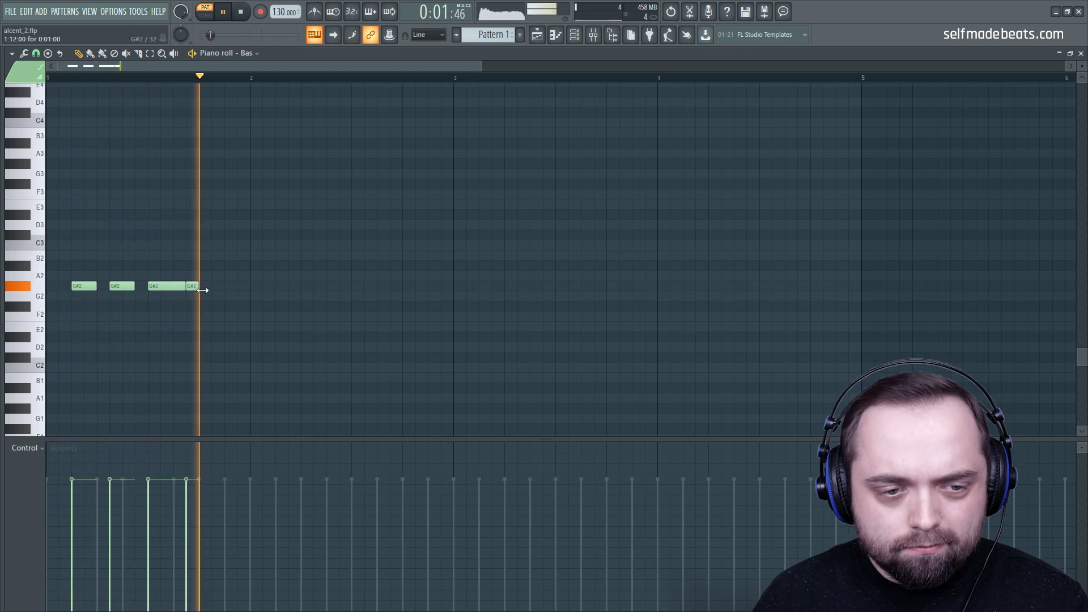
pyautogui.press('space')
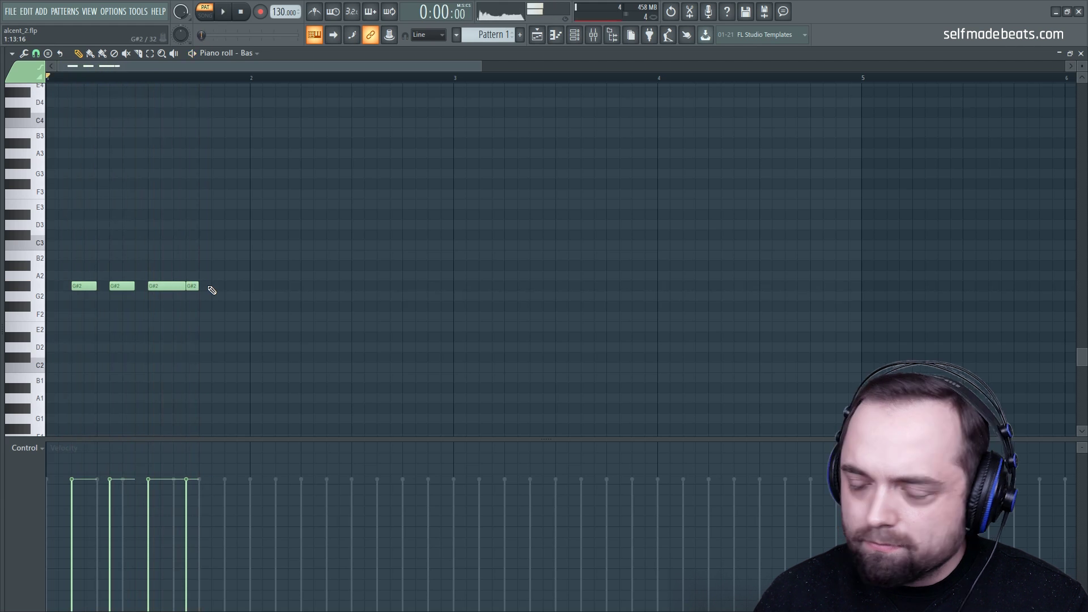
# Finish bar 1 of the bass with a two-step G#2 note on step 15 and listen to the bar
pyautogui.press('space')
pyautogui.click(226, 287)
pyautogui.moveTo(237, 286); pyautogui.dragTo(249, 289)
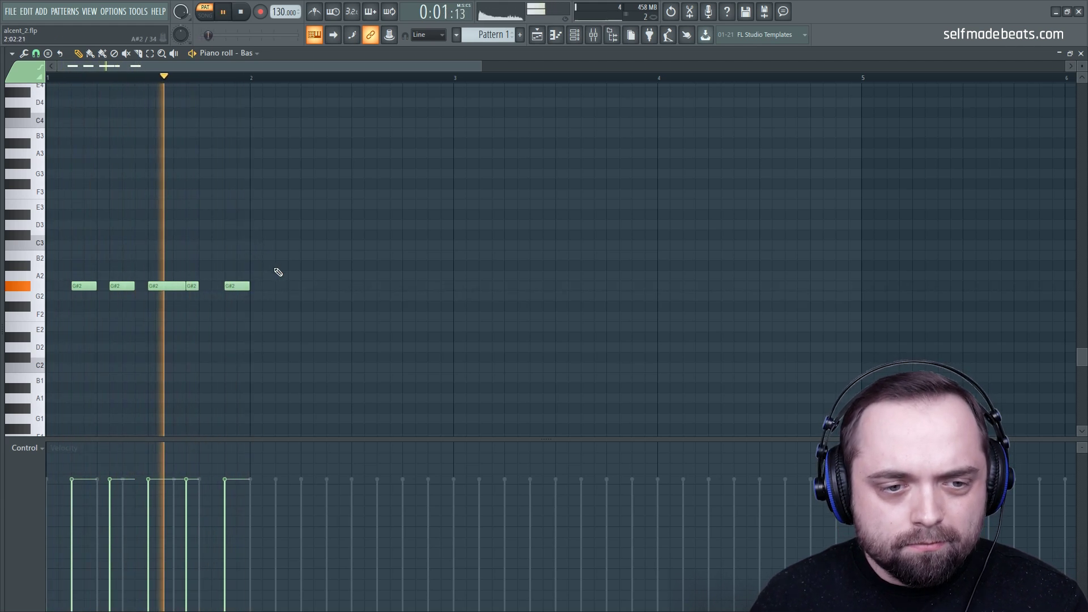
pyautogui.press('space')
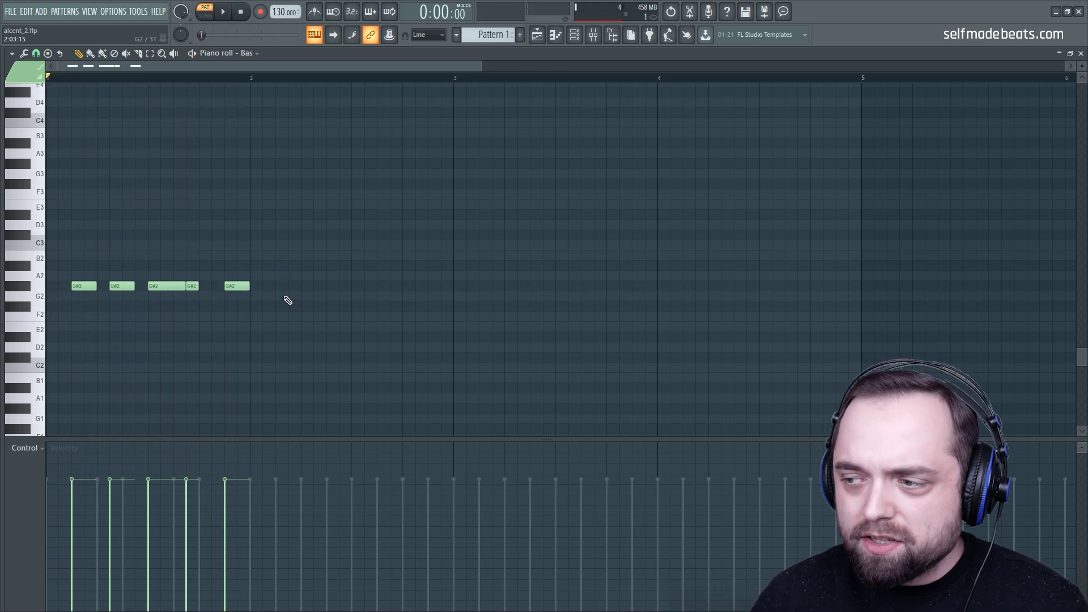
# Copy the bar 1 bass phrase into bar 2 at C#3 and play it back
pyautogui.moveTo(292, 321); pyautogui.dragTo(286, 234)
pyautogui.press('space')
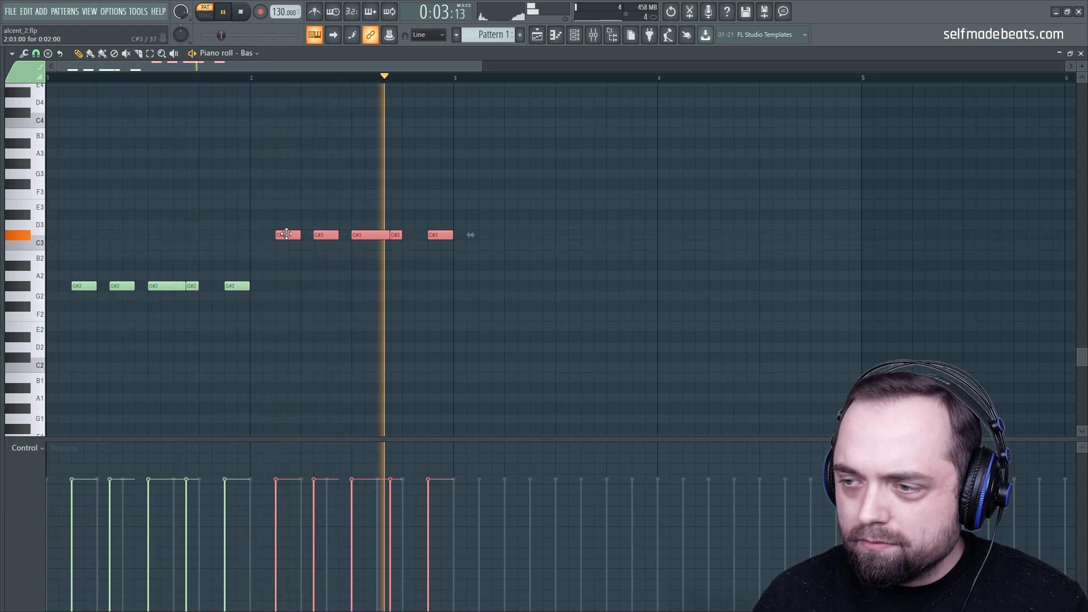
pyautogui.press('space')
# Copy the bass phrase into bar 3 at F#2 and bar 4 at D#3, checking the line with playback
pyautogui.moveTo(286, 234); pyautogui.dragTo(687, 215)
pyautogui.press('space')
pyautogui.press('space')
pyautogui.click(682, 331)
pyautogui.moveTo(673, 360)
pyautogui.mouseDown()
pyautogui.moveTo(459, 294)
pyautogui.moveTo(499, 305)
pyautogui.moveTo(489, 304)
pyautogui.mouseUp()
pyautogui.click(528, 218)
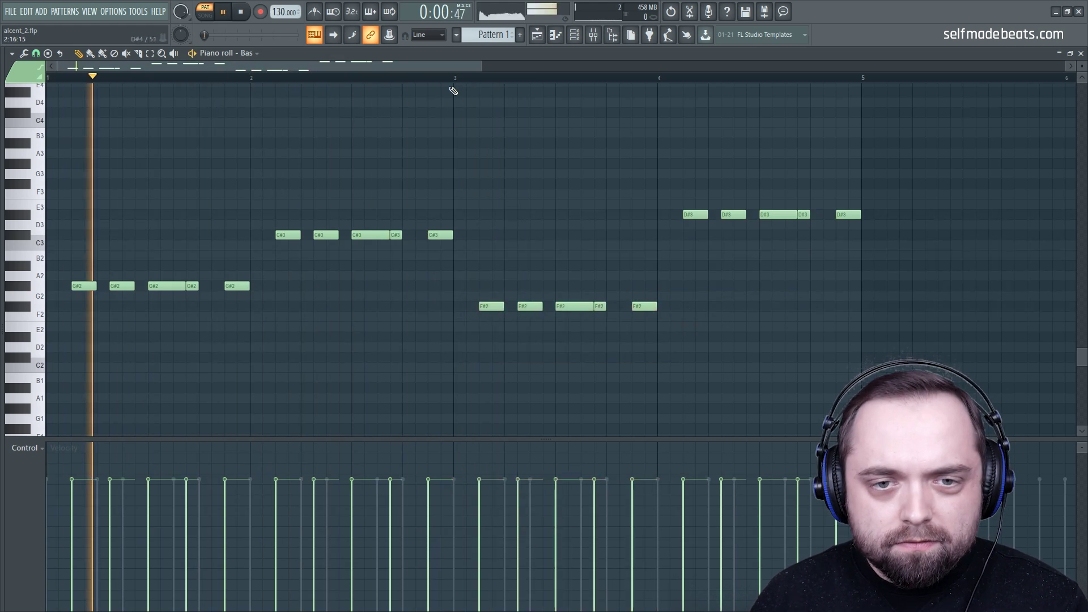
# Duplicate the four-bar bass line into bars 5 to 8, then return to the channel rack
pyautogui.scroll(-5, 450, 86)
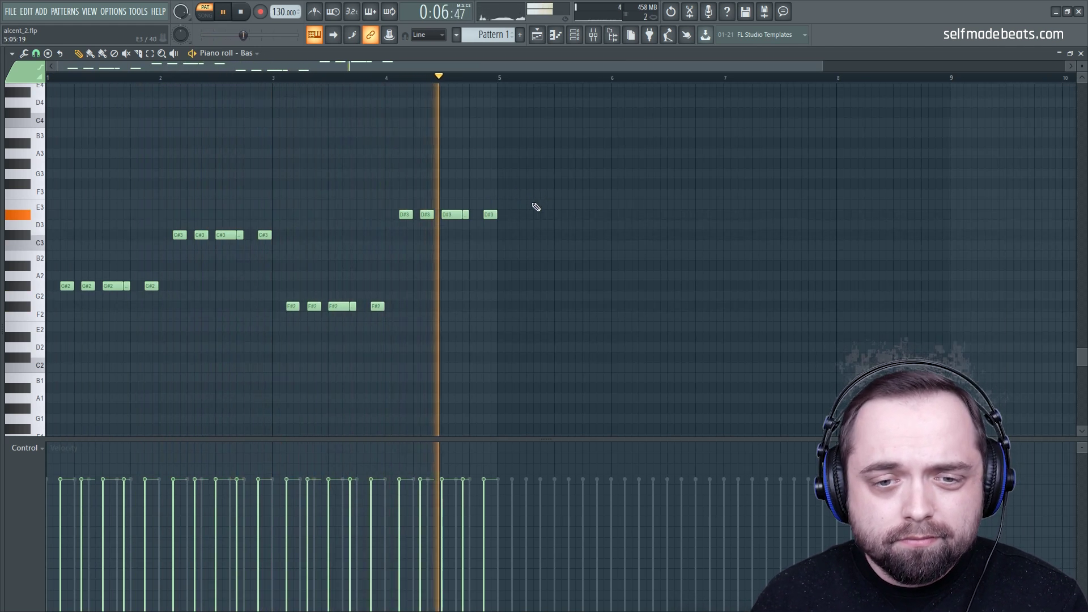
pyautogui.press('space')
pyautogui.moveTo(557, 190); pyautogui.dragTo(67, 353)
pyautogui.moveTo(67, 287); pyautogui.dragTo(517, 311)
pyautogui.click(567, 193)
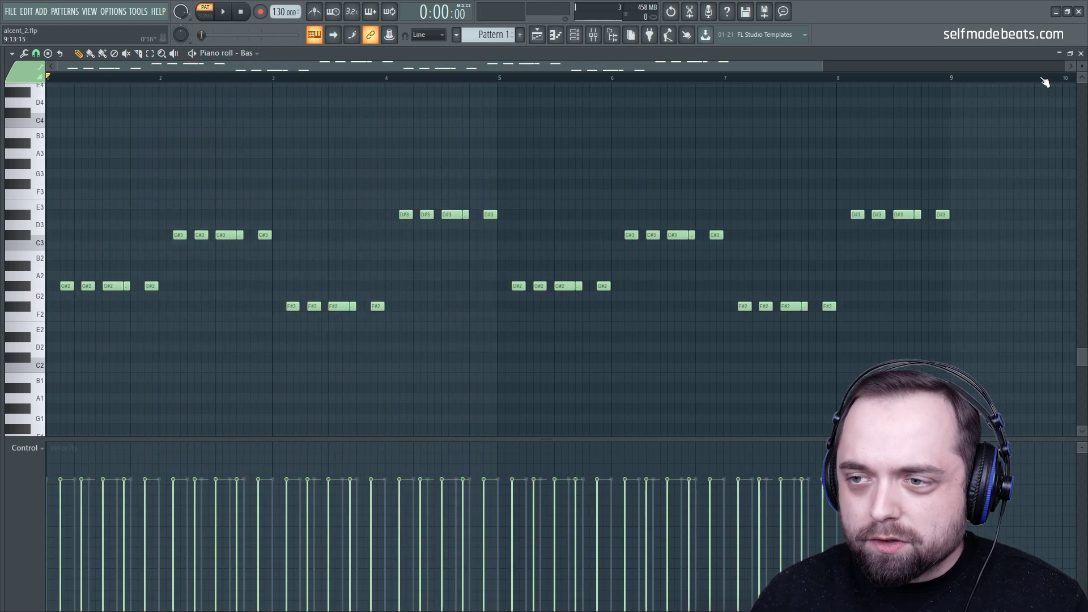
pyautogui.click(1081, 53)
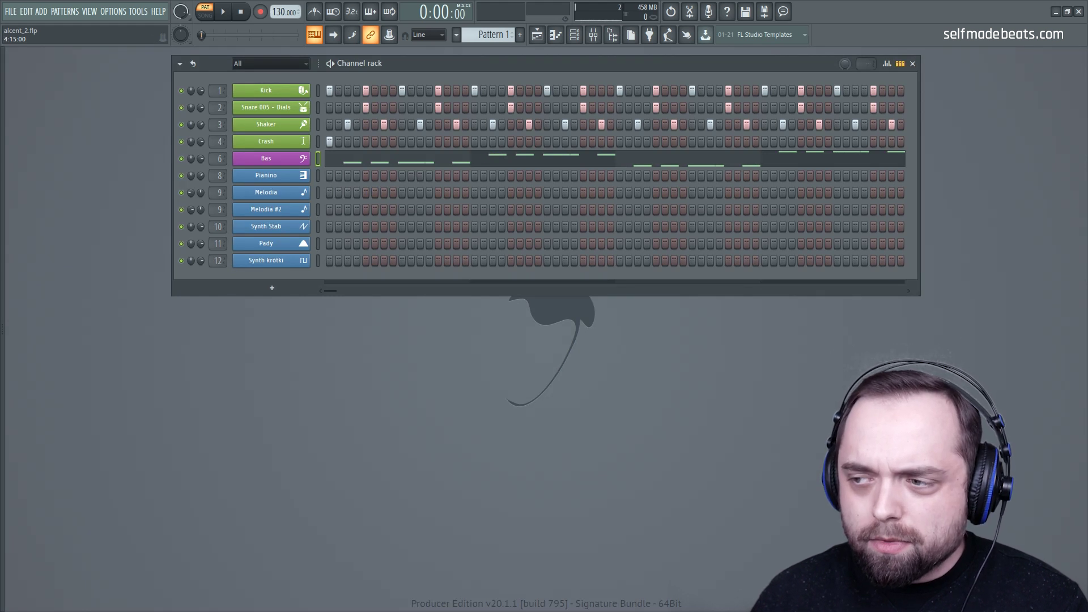
# Open the Pianino channel's piano roll and place a one-step chord of G#5, B5 and D#6 on step 3 of bar 1
pyautogui.rightClick(301, 177)
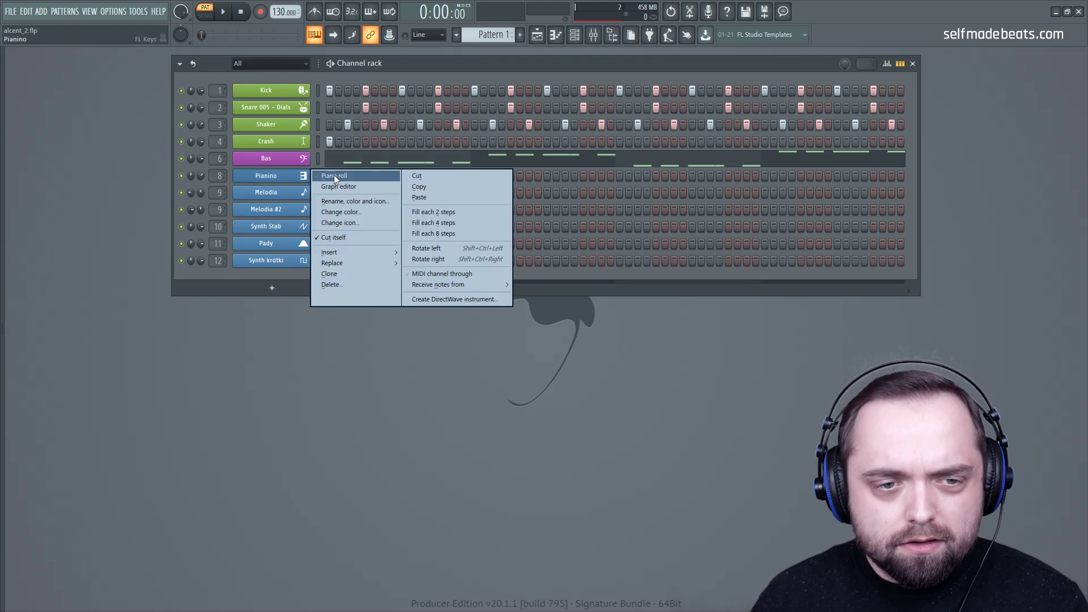
pyautogui.click(336, 180)
pyautogui.scroll(3, 145, 78)
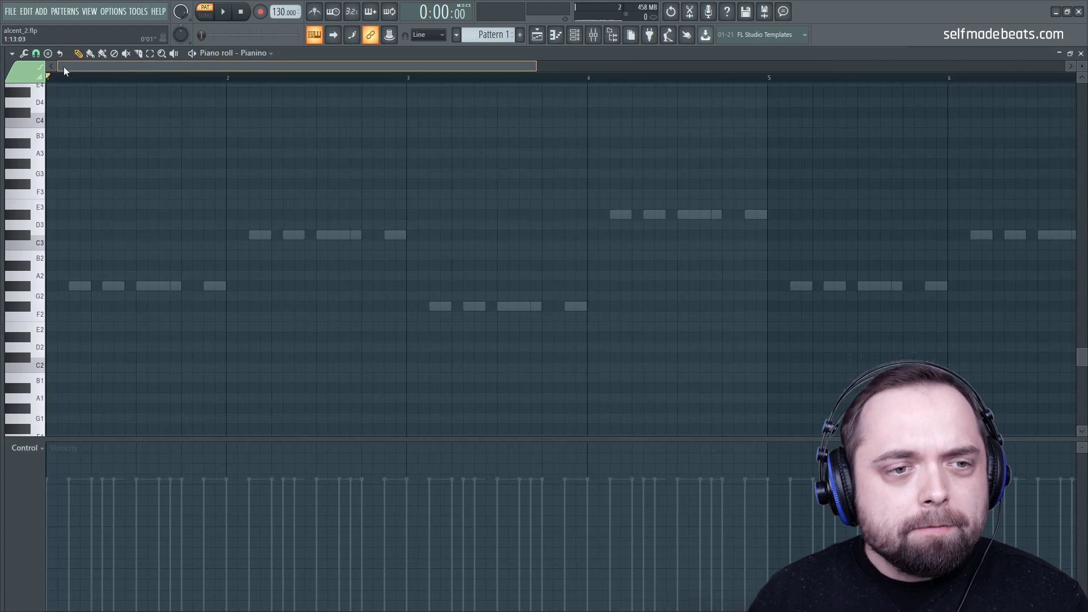
pyautogui.scroll(-2, 204, 160)
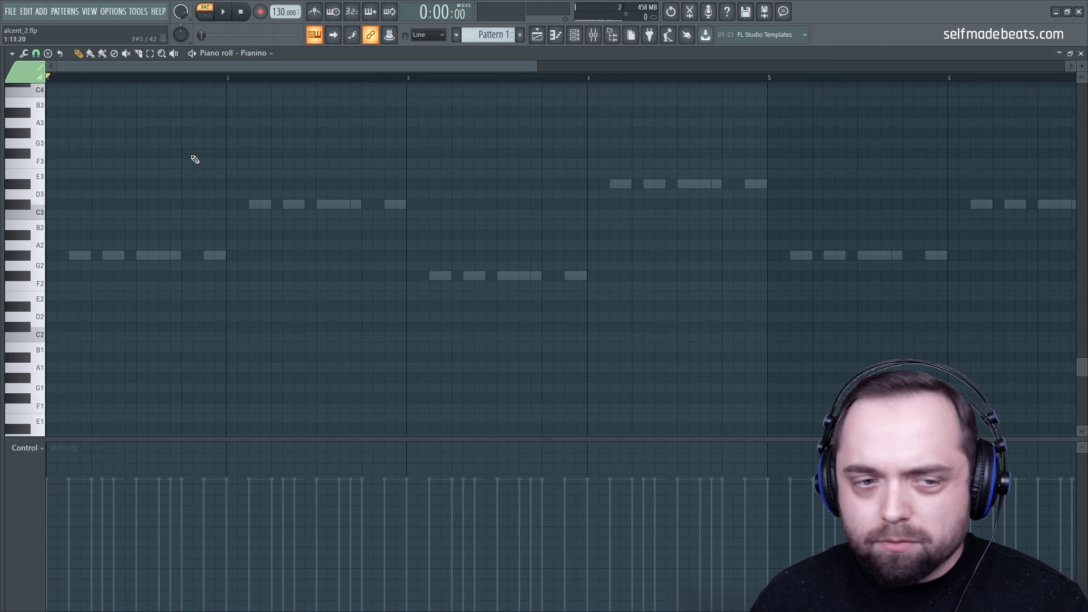
pyautogui.click(77, 184)
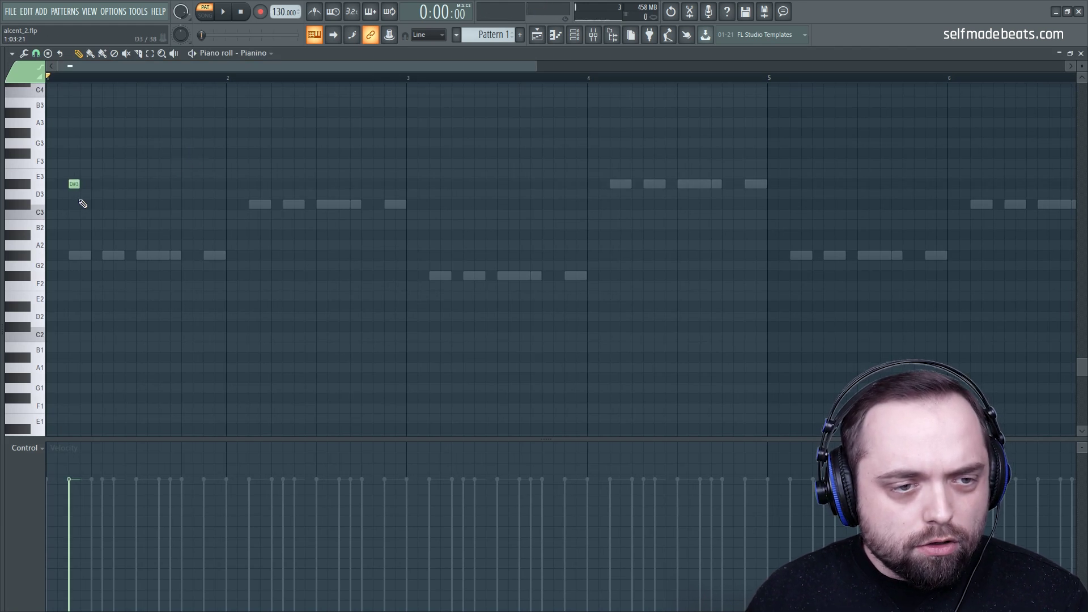
pyautogui.scroll(3, 76, 216)
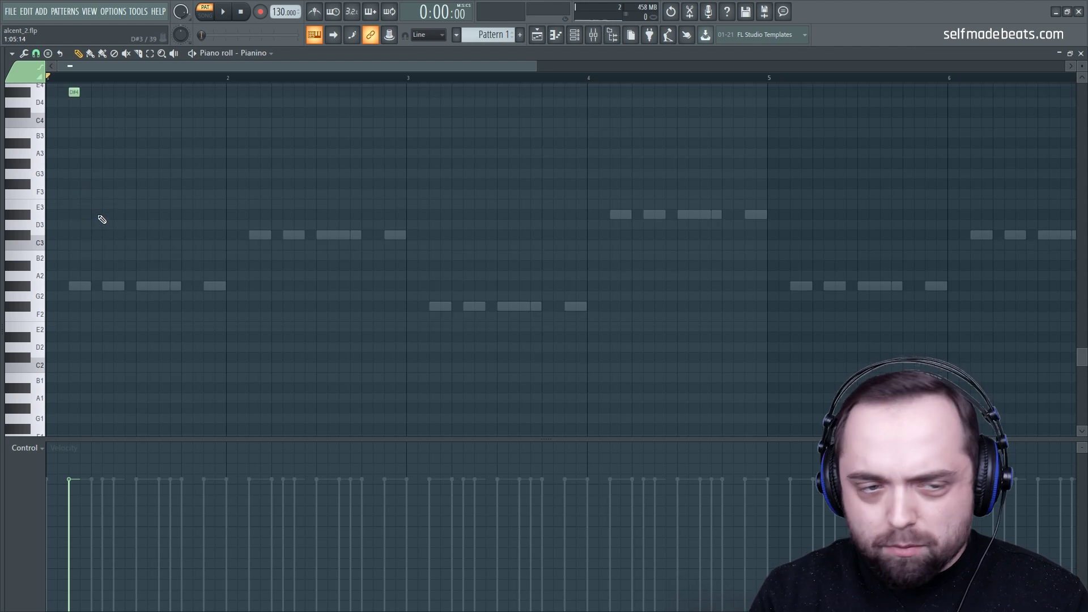
pyautogui.scroll(8, 98, 216)
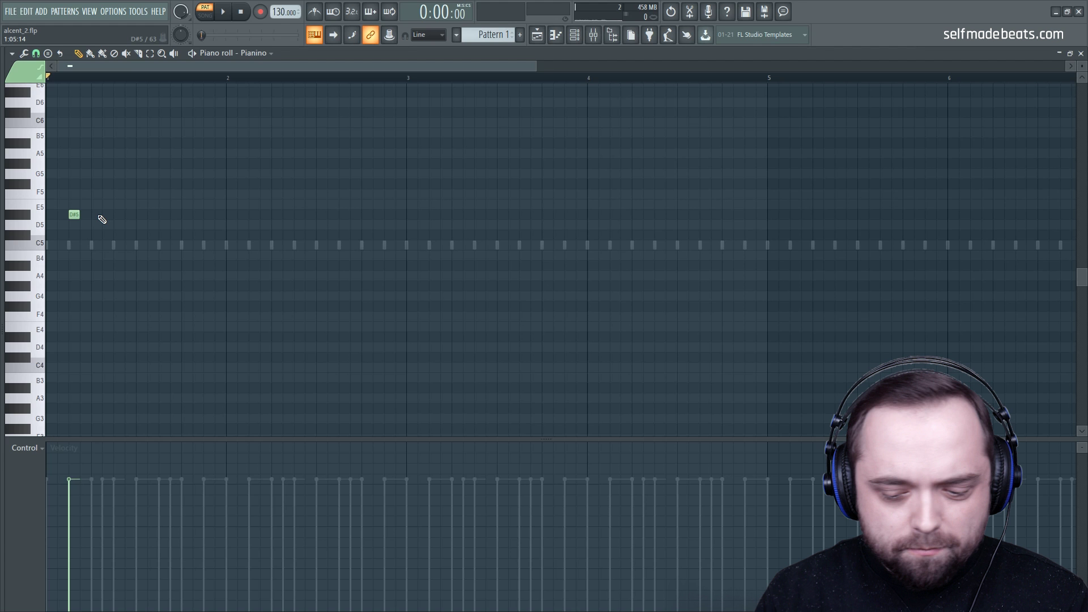
pyautogui.click(74, 135)
pyautogui.click(74, 163)
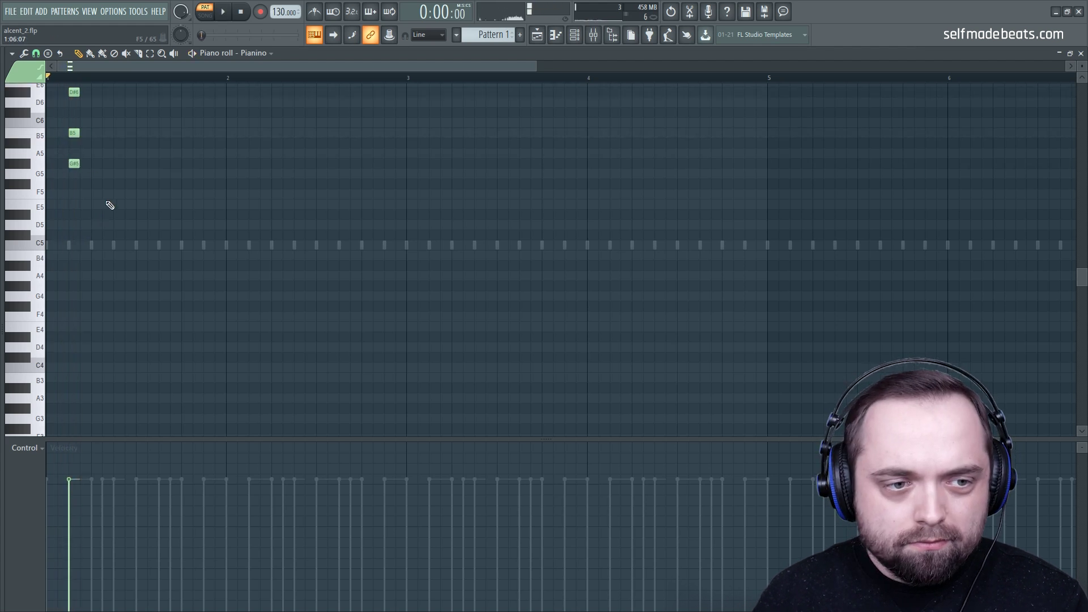
pyautogui.scroll(1, 113, 213)
# Repeat the piano chord every four steps across bar 1 for four chords in total, and play them back
pyautogui.moveTo(114, 218); pyautogui.dragTo(72, 122)
pyautogui.hotkey('ctrl', 'b')
pyautogui.moveTo(178, 239); pyautogui.dragTo(165, 123)
pyautogui.click(301, 205)
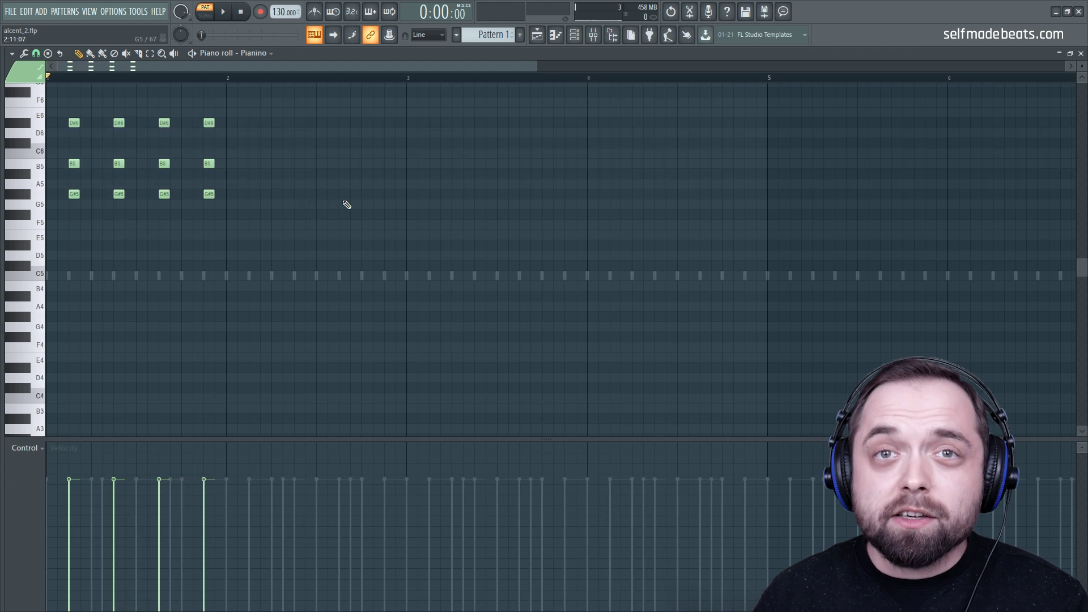
pyautogui.press('space')
pyautogui.press('space')
# Duplicate the four bar 1 piano chords into bar 2 at the same pitches
pyautogui.moveTo(298, 229); pyautogui.dragTo(247, 145)
pyautogui.hotkey('ctrl', 'd')
pyautogui.scroll(2, 271, 185)
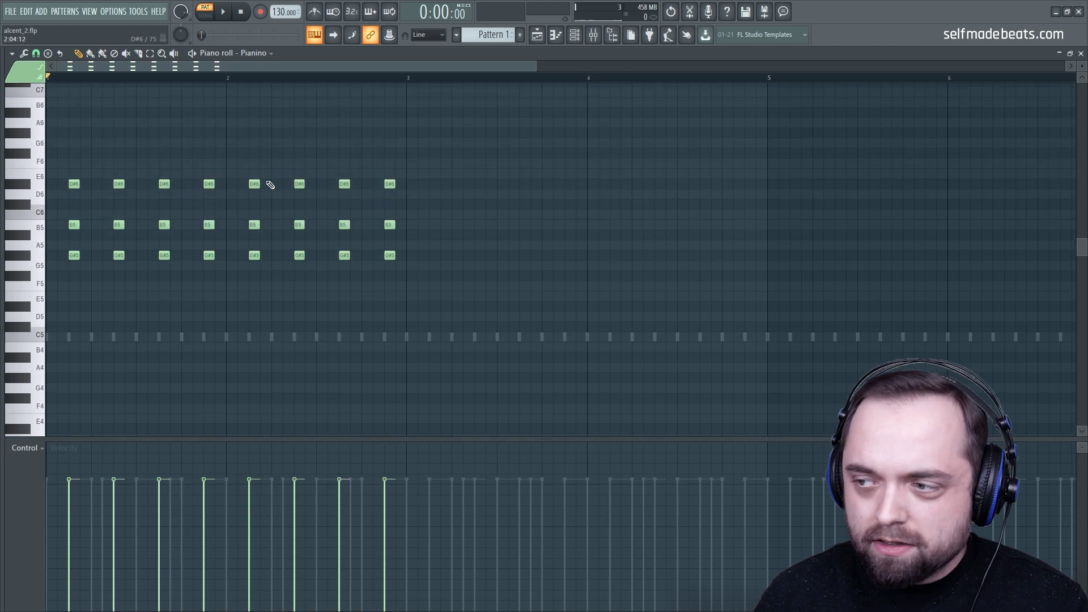
# Raise the bar 2 chords' top notes to E6 and their middle notes to C#6, then listen to the change
pyautogui.moveTo(426, 198); pyautogui.dragTo(254, 172)
pyautogui.hotkey('ctrl', 'd')
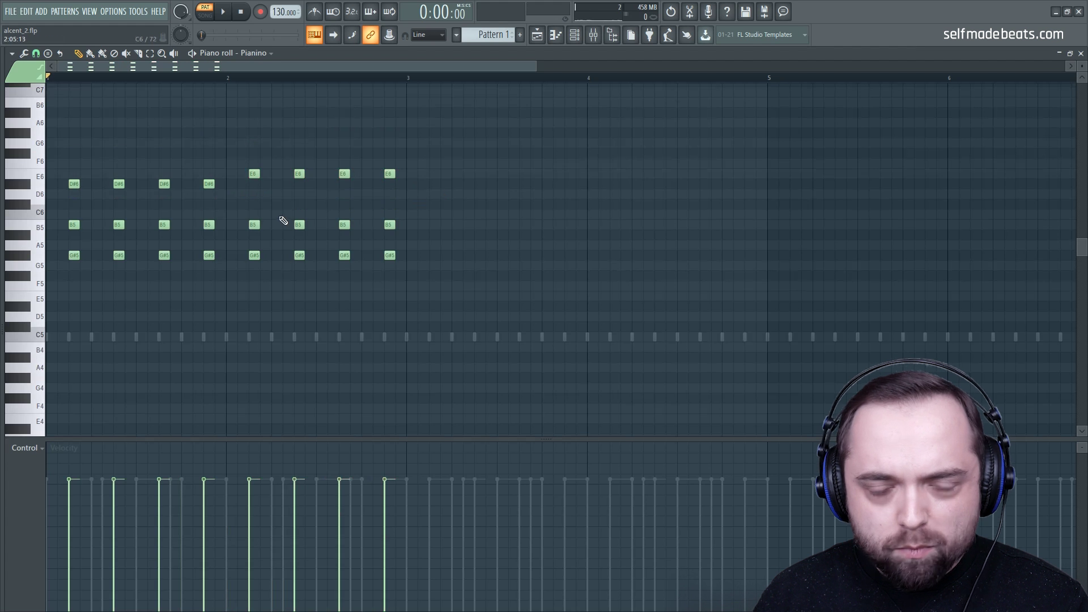
pyautogui.moveTo(439, 238); pyautogui.dragTo(254, 203)
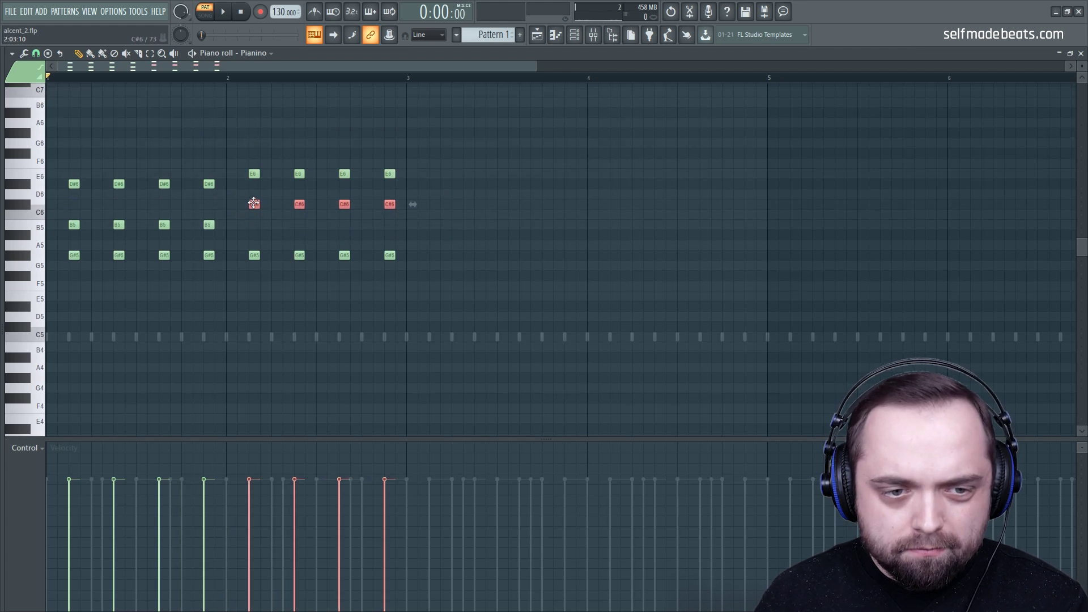
pyautogui.press('space')
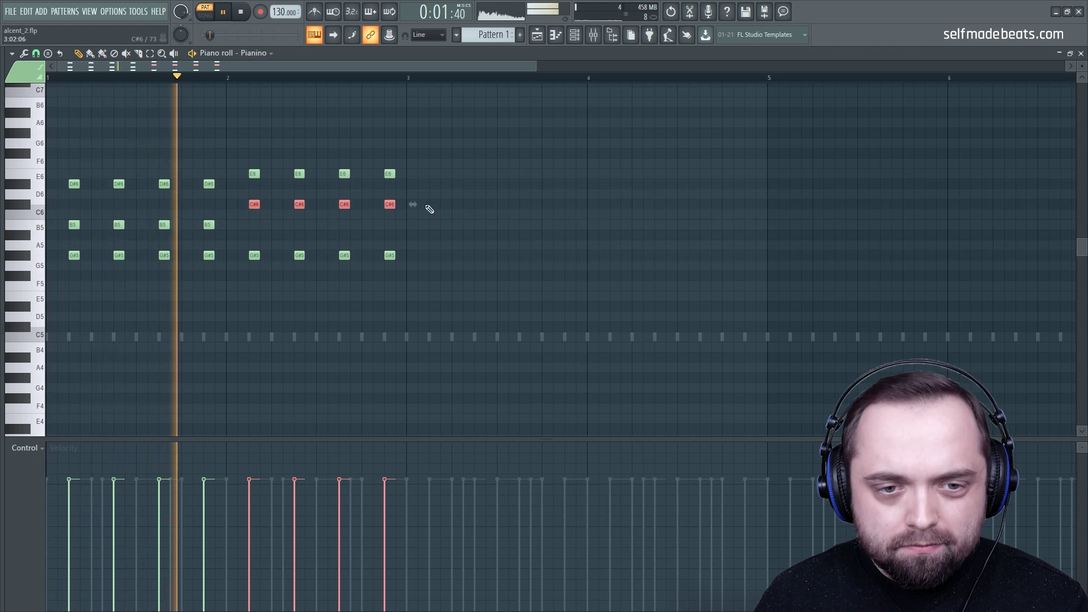
pyautogui.hotkey('ctrl', 'd')
pyautogui.press('space')
# Copy the bar 2 piano chords into bar 3 and lower them to F5, A#5 and C#6
pyautogui.moveTo(485, 289)
pyautogui.keyDown('ctrl'); pyautogui.mouseDown()
pyautogui.moveTo(289, 221)
pyautogui.moveTo(244, 168)
pyautogui.moveTo(430, 200)
pyautogui.mouseUp(); pyautogui.keyUp('ctrl')
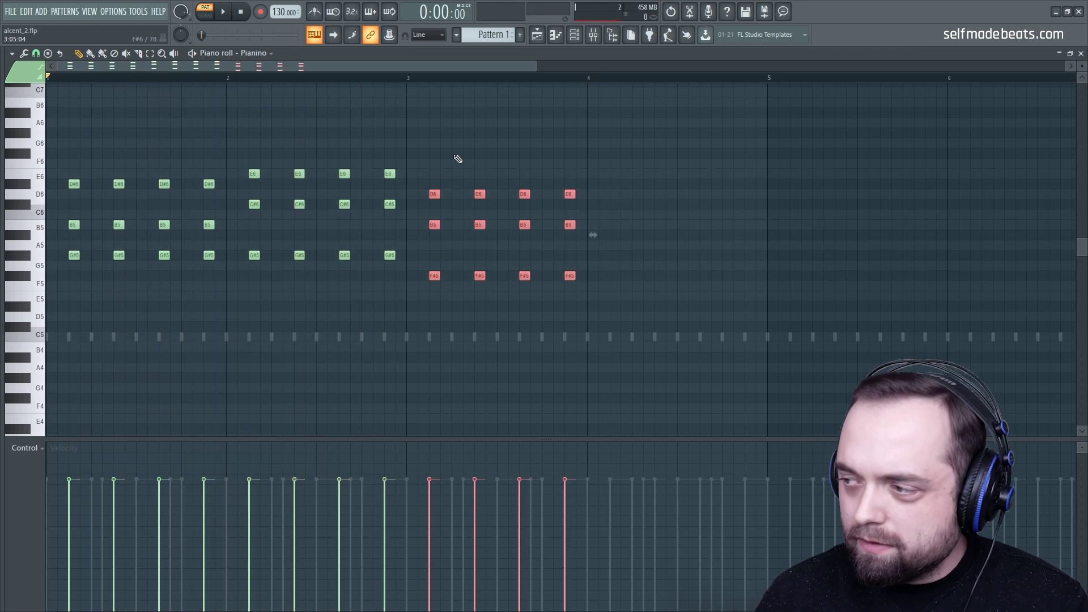
pyautogui.moveTo(436, 194); pyautogui.dragTo(436, 204)
pyautogui.hotkey('ctrl', 'd')
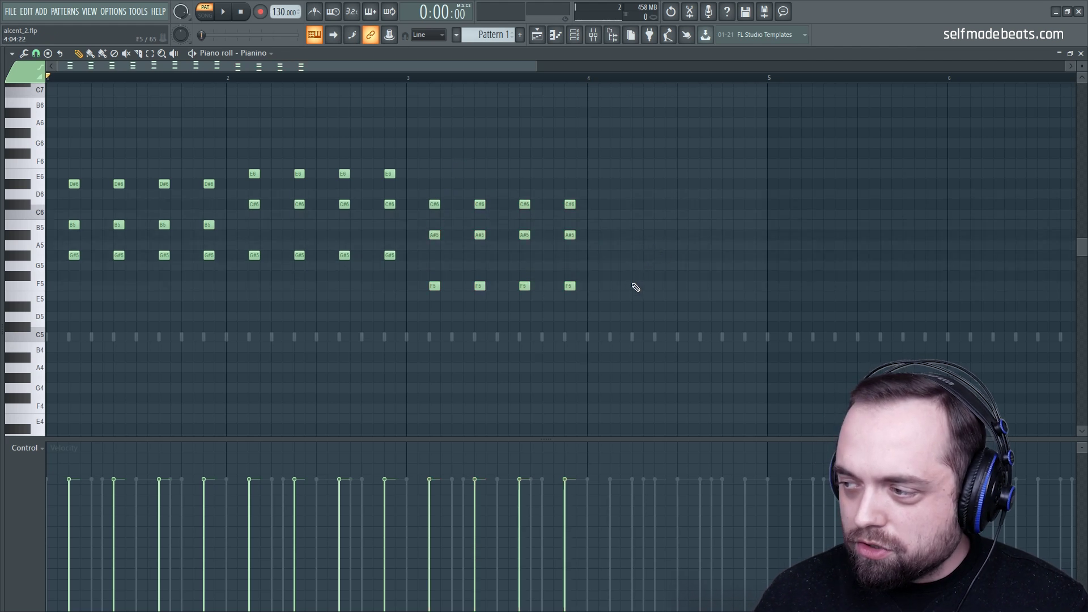
# Play back the piano part and raise the lowest notes of the bar 3 chords to F#5
pyautogui.press('space')
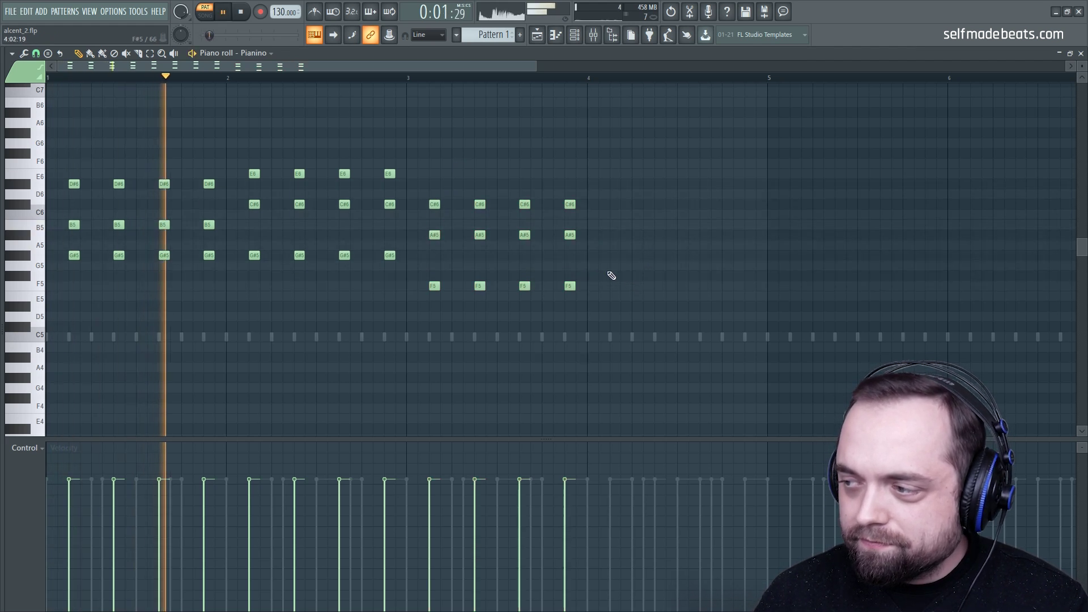
pyautogui.moveTo(593, 308); pyautogui.dragTo(455, 278)
pyautogui.hotkey('ctrl', 'd')
pyautogui.press('space')
# Copy the four bar 1 piano chords into bar 4 at the same pitches and listen from bar 3
pyautogui.moveTo(235, 291); pyautogui.dragTo(620, 216)
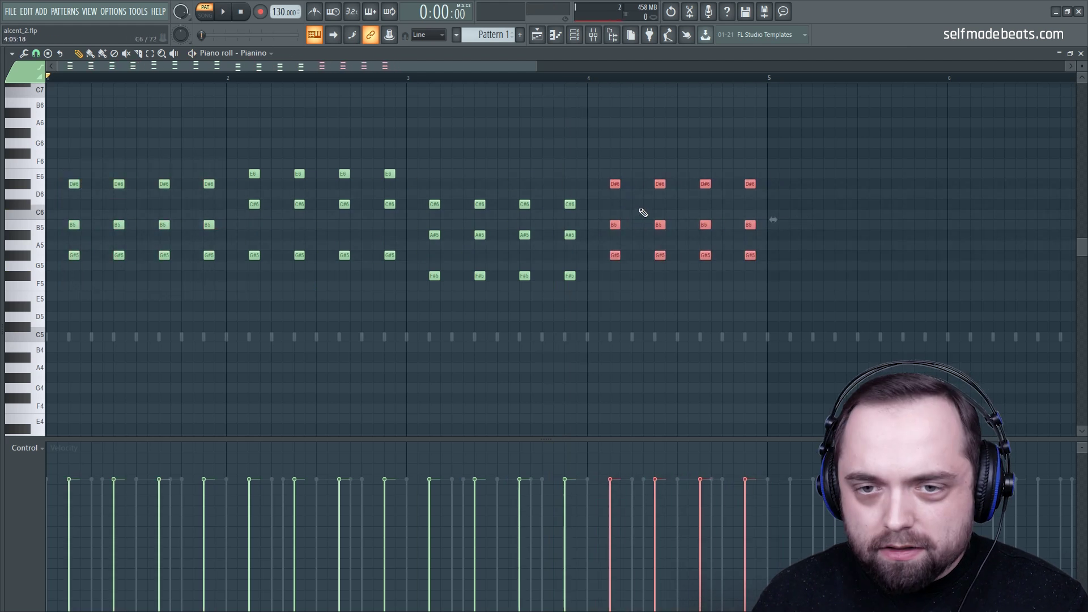
pyautogui.click(529, 75)
pyautogui.press('space')
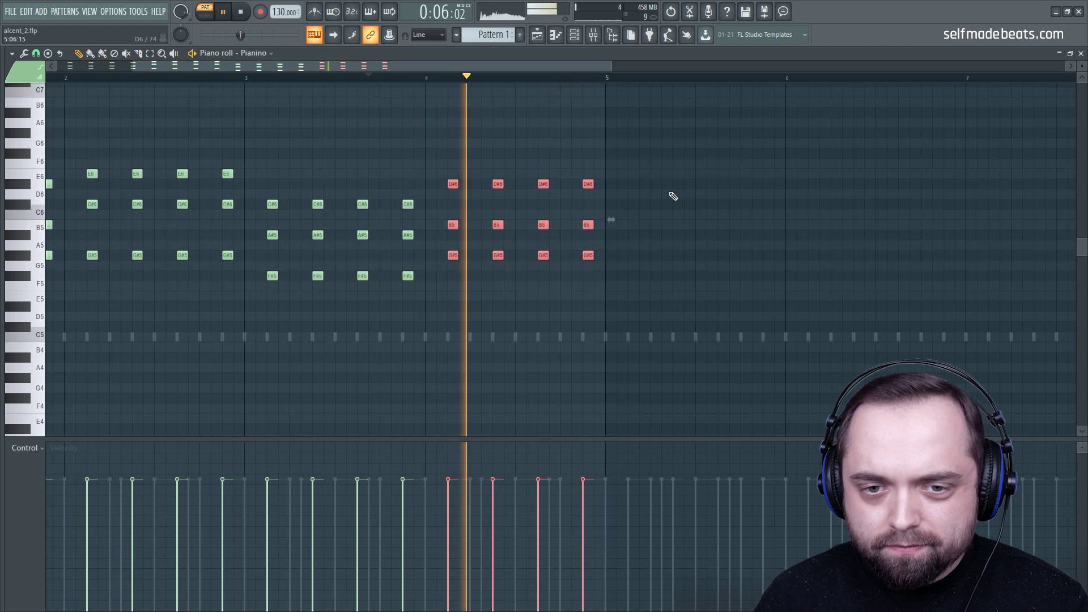
# Lower the bar 4 chords' middle notes to A#5 and their bottom notes to G5, then play them back
pyautogui.press('space')
pyautogui.hotkey('ctrl', 'd')
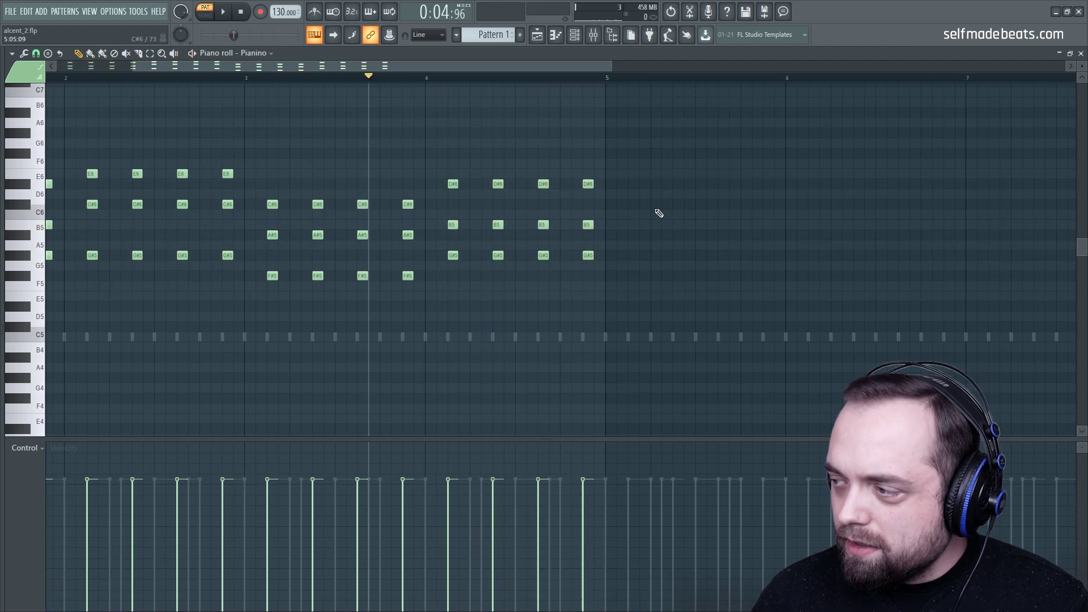
pyautogui.moveTo(624, 267); pyautogui.dragTo(451, 234)
pyautogui.hotkey('ctrl', 'd')
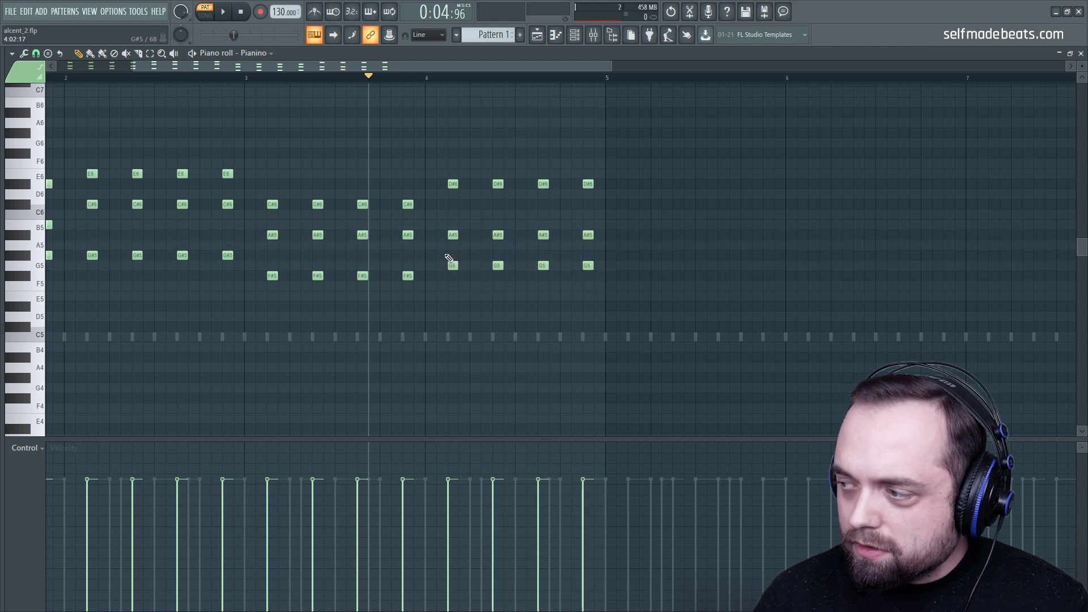
pyautogui.press('space')
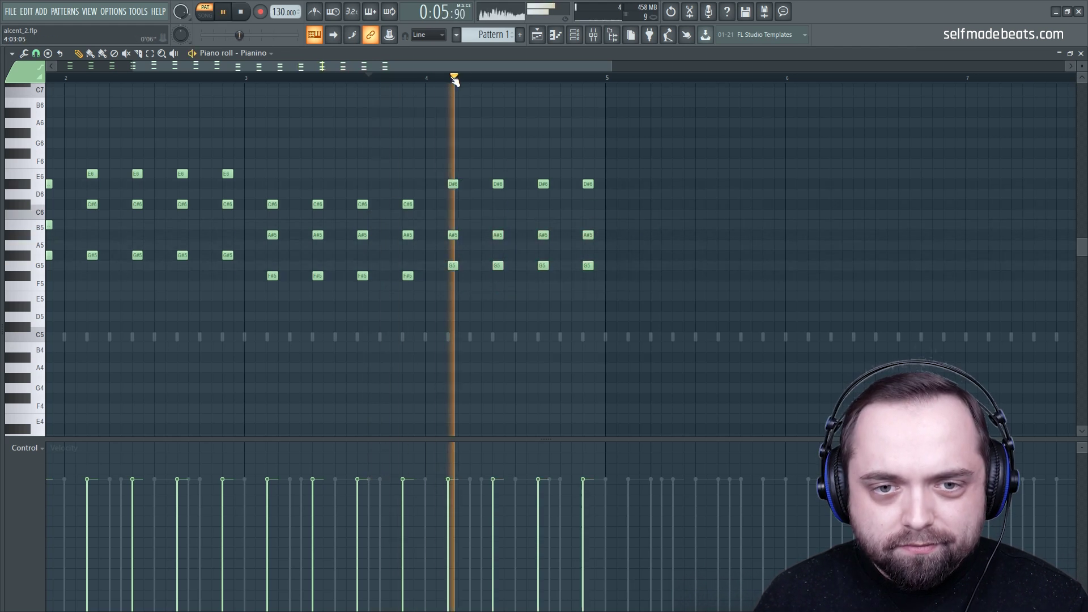
# Duplicate the four bars of piano chords into bars 5 to 8 and play the repeated section
pyautogui.scroll(-3, 453, 79)
pyautogui.press('space')
pyautogui.moveTo(390, 79); pyautogui.dragTo(28, 93)
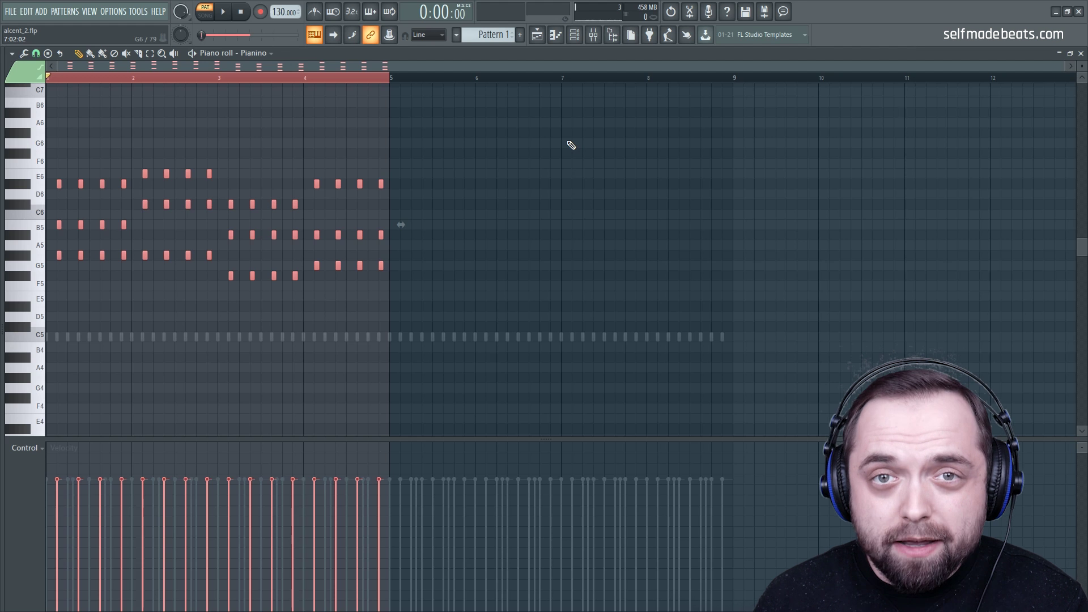
pyautogui.hotkey('ctrl', 'b')
pyautogui.click(403, 79)
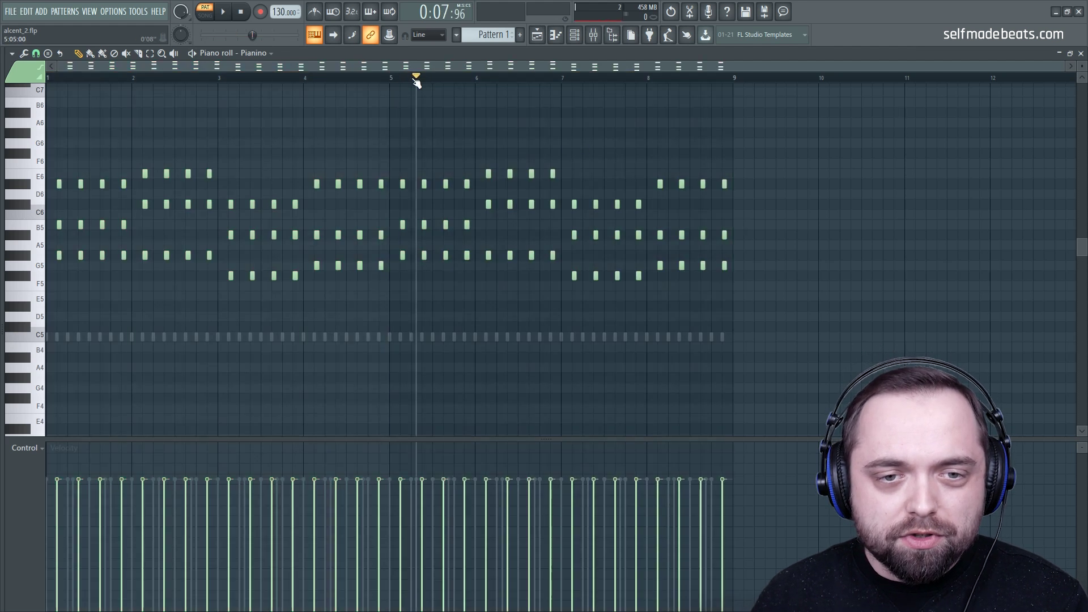
pyautogui.press('space')
# Copy the Pianino chords from the channel rack into the Synth Stab channel and listen to both layers together
pyautogui.press('F7')
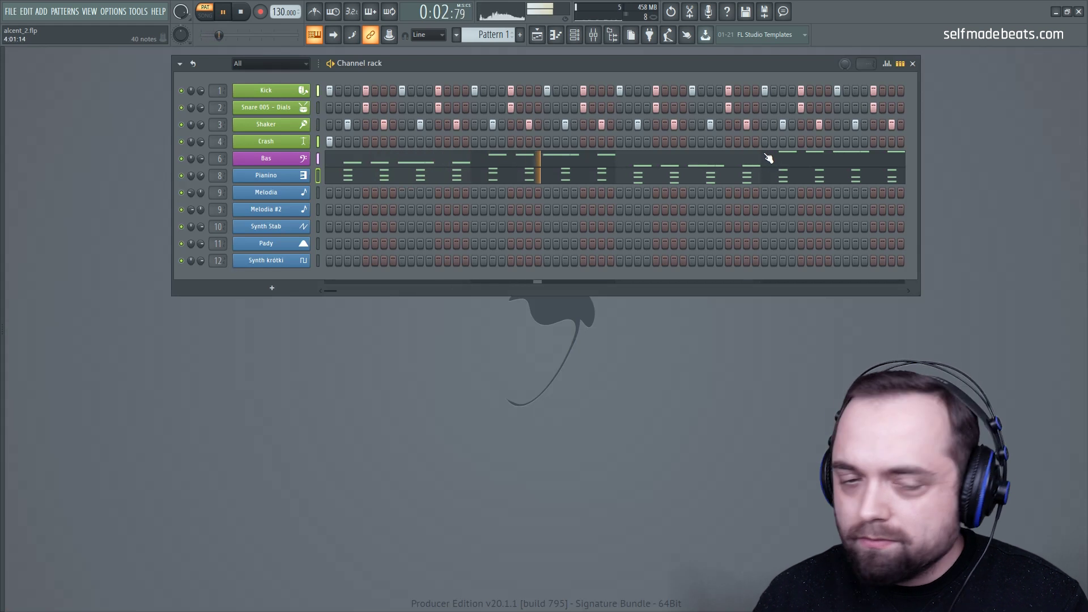
pyautogui.press('space')
pyautogui.click(318, 176)
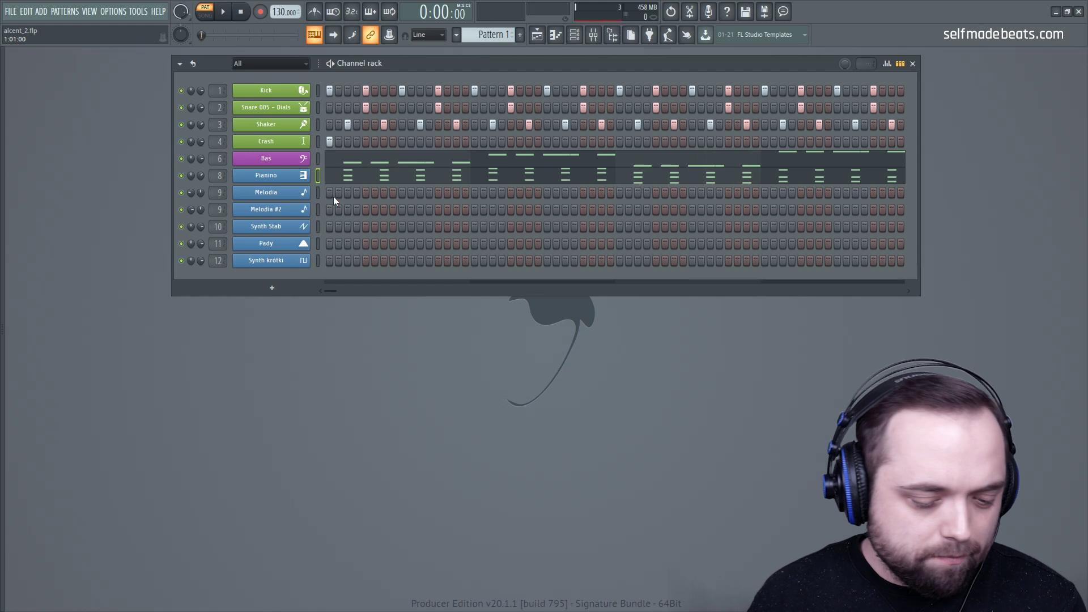
pyautogui.click(318, 226)
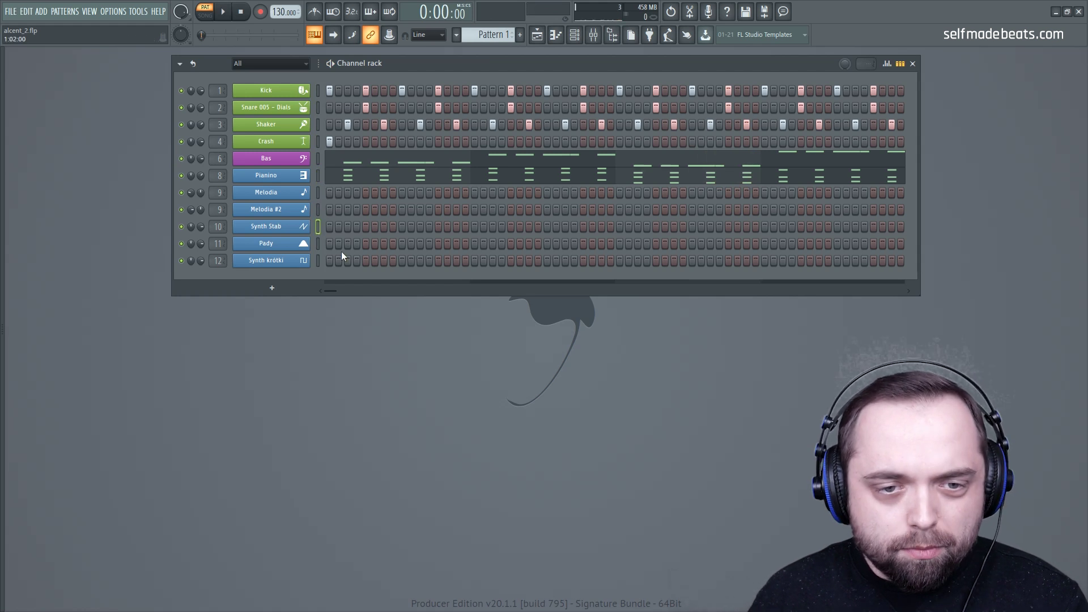
pyautogui.hotkey('ctrl', 'v')
pyautogui.press('space')
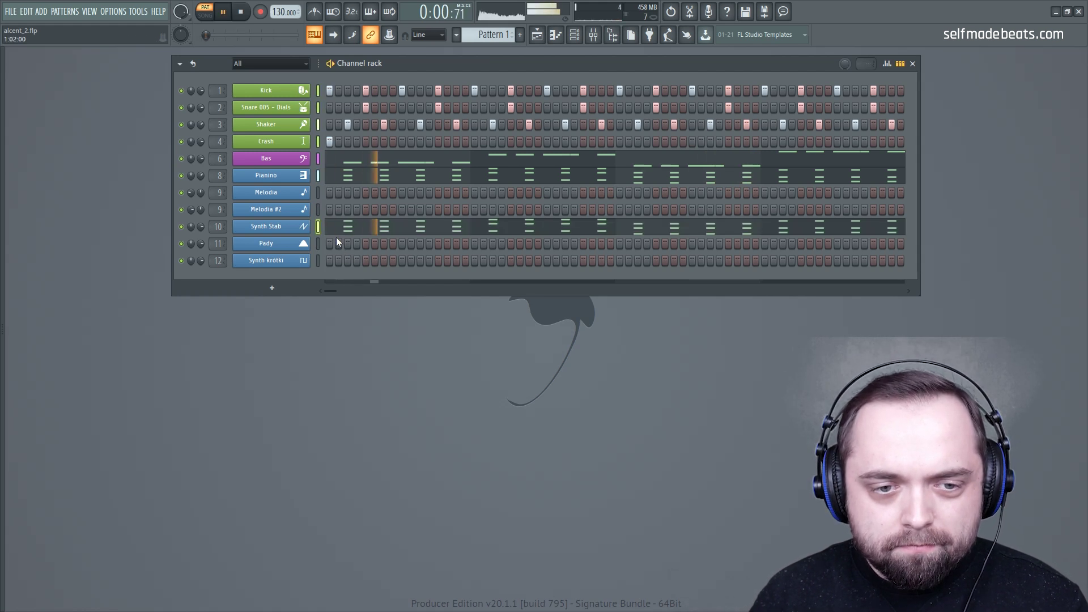
pyautogui.click(340, 228)
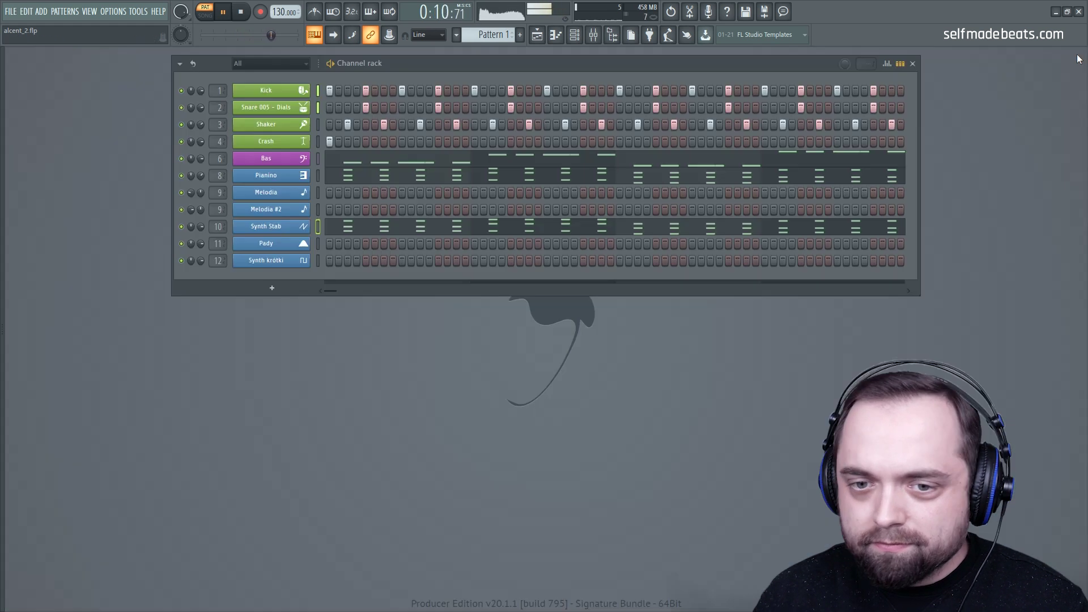
pyautogui.click(1080, 54)
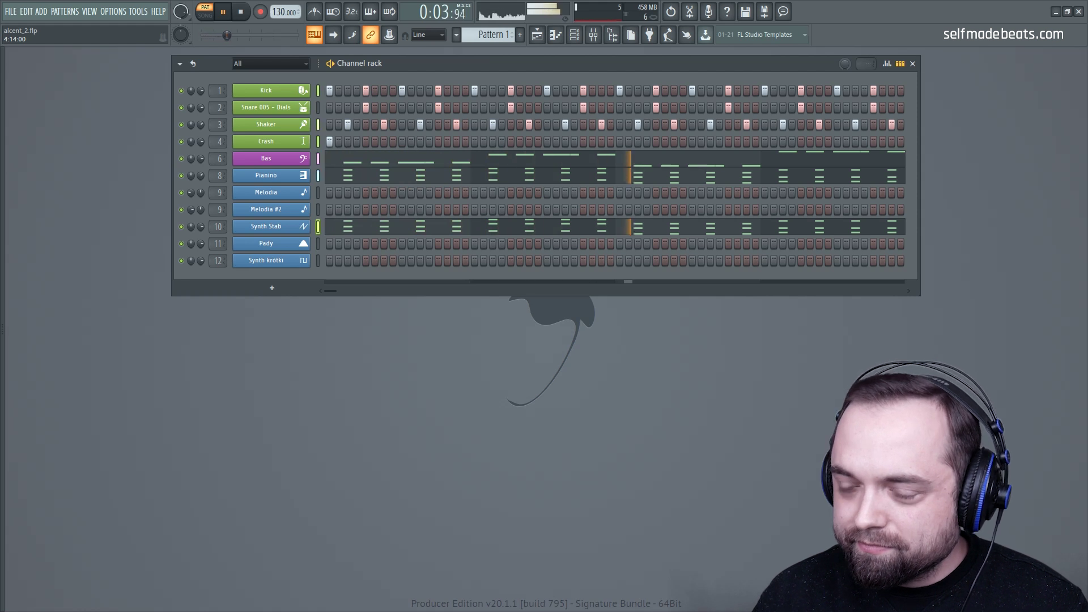
pyautogui.press('space')
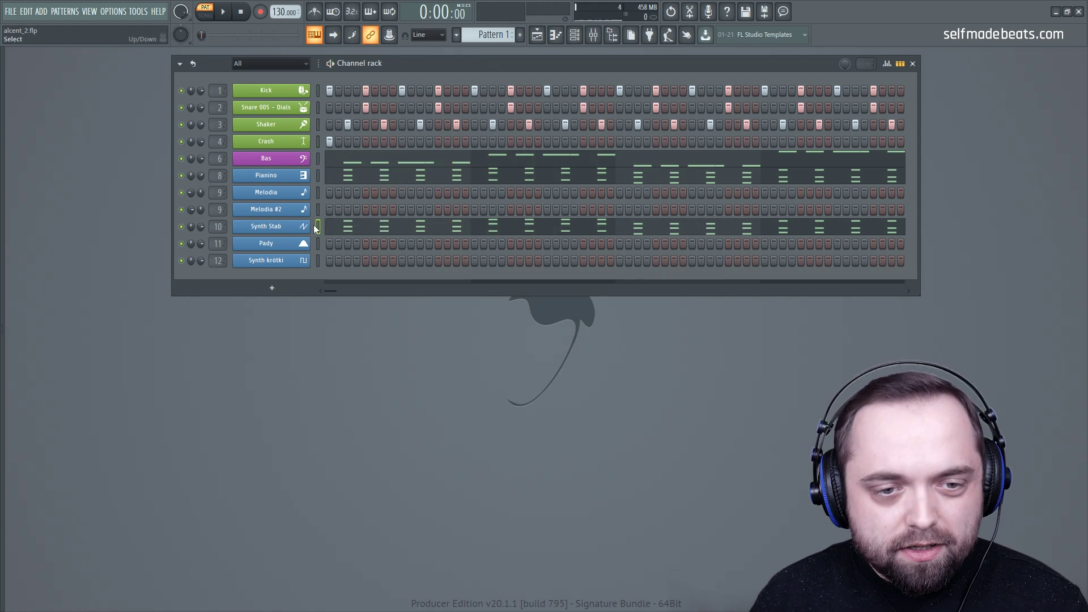
# Try the copied piano chords on the Synth krótki channel, listen, and undo the paste
pyautogui.click(316, 261)
pyautogui.hotkey('ctrl', 'v')
pyautogui.press('space')
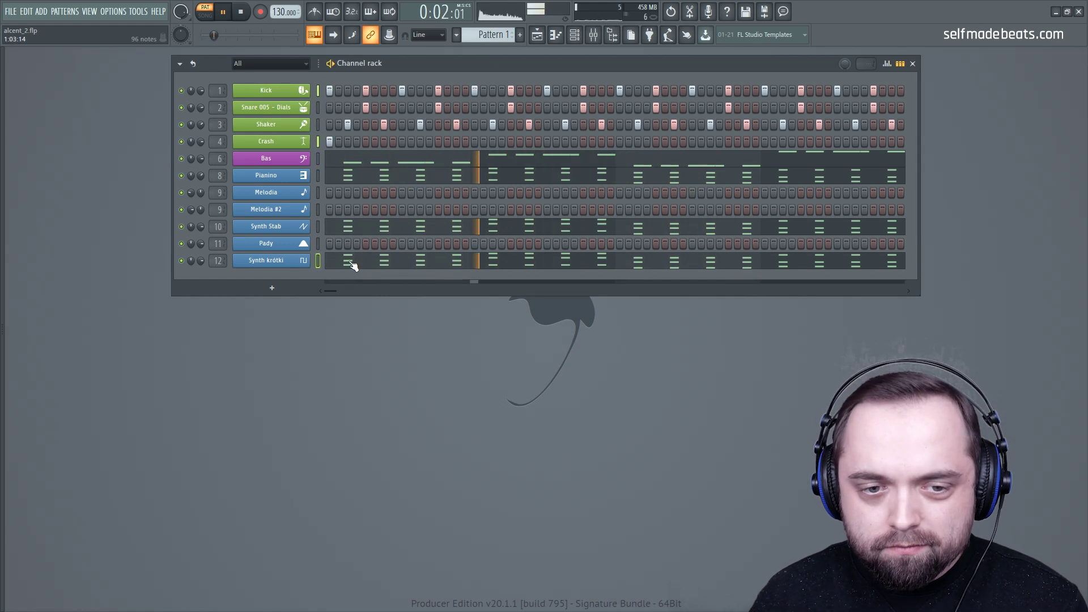
pyautogui.press('space')
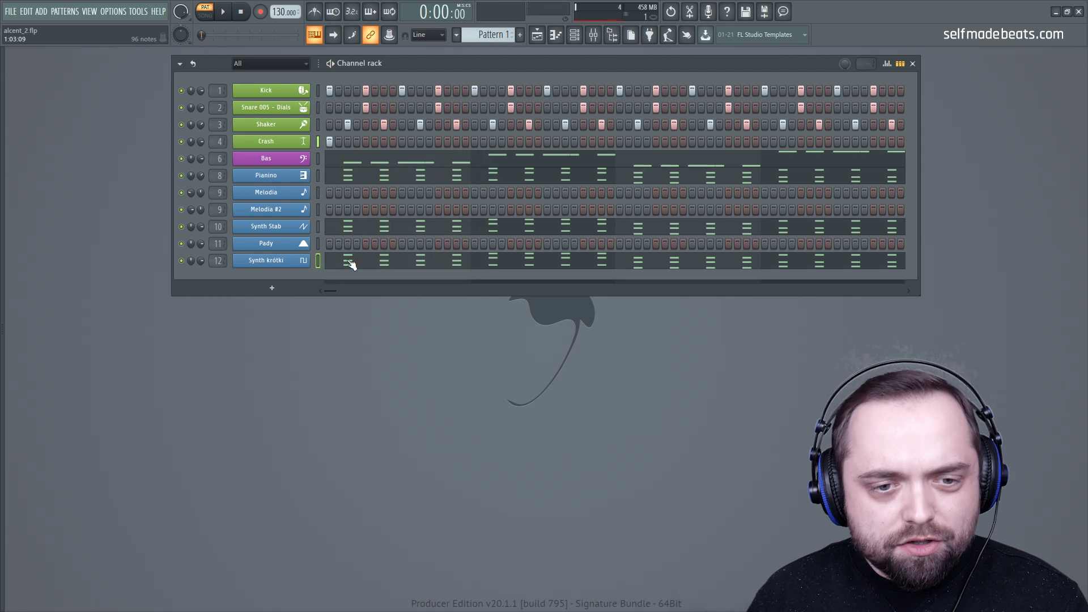
pyautogui.hotkey('ctrl', 'z')
# Paste the piano chords into the Pady channel and undo the paste
pyautogui.click(316, 243)
pyautogui.hotkey('ctrl', 'v')
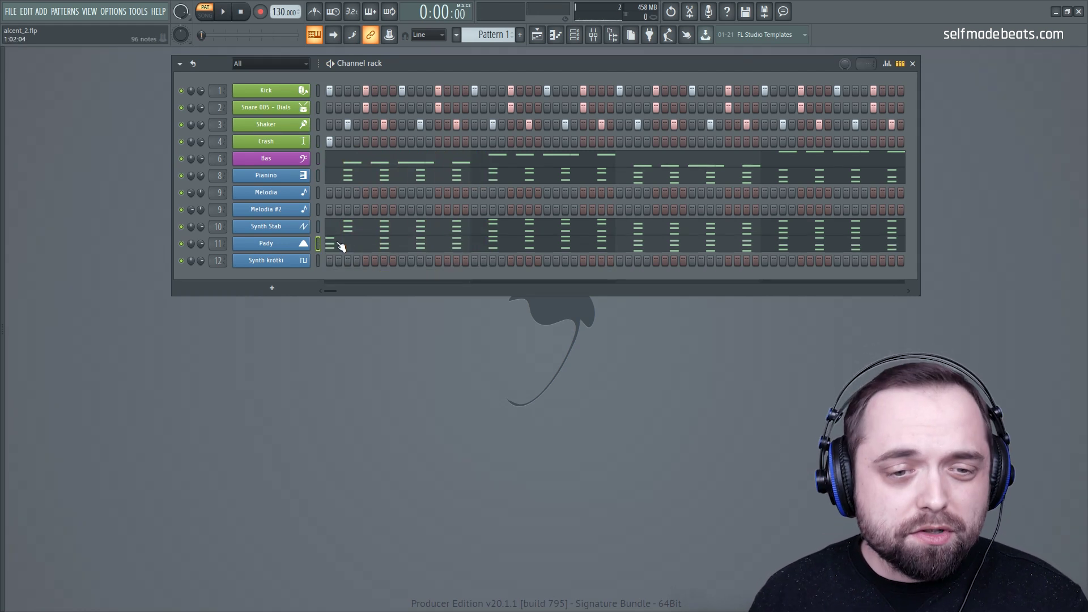
pyautogui.hotkey('ctrl', 'z')
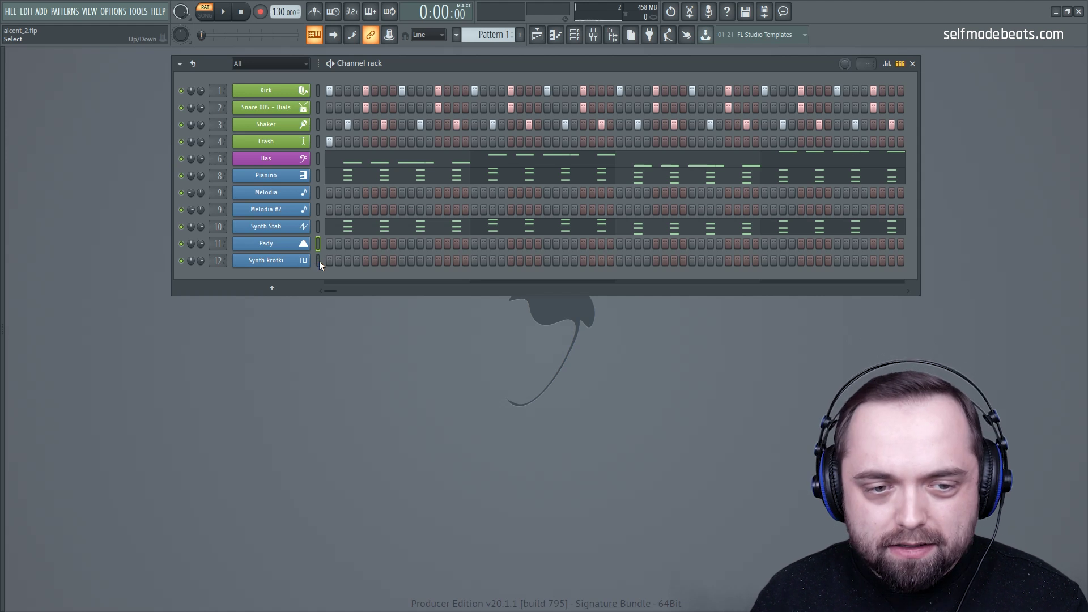
# Open the Pady channel's piano roll and draw a G#5 note lasting the whole of bar 1
pyautogui.rightClick(318, 243)
pyautogui.click(332, 243)
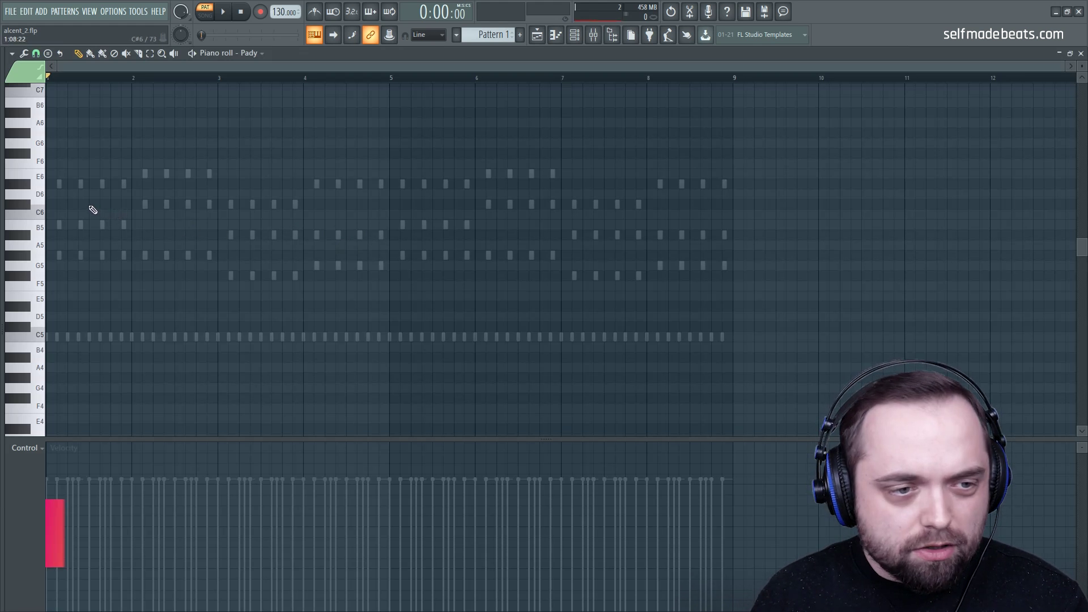
pyautogui.scroll(-2, 90, 215)
pyautogui.click(43, 225)
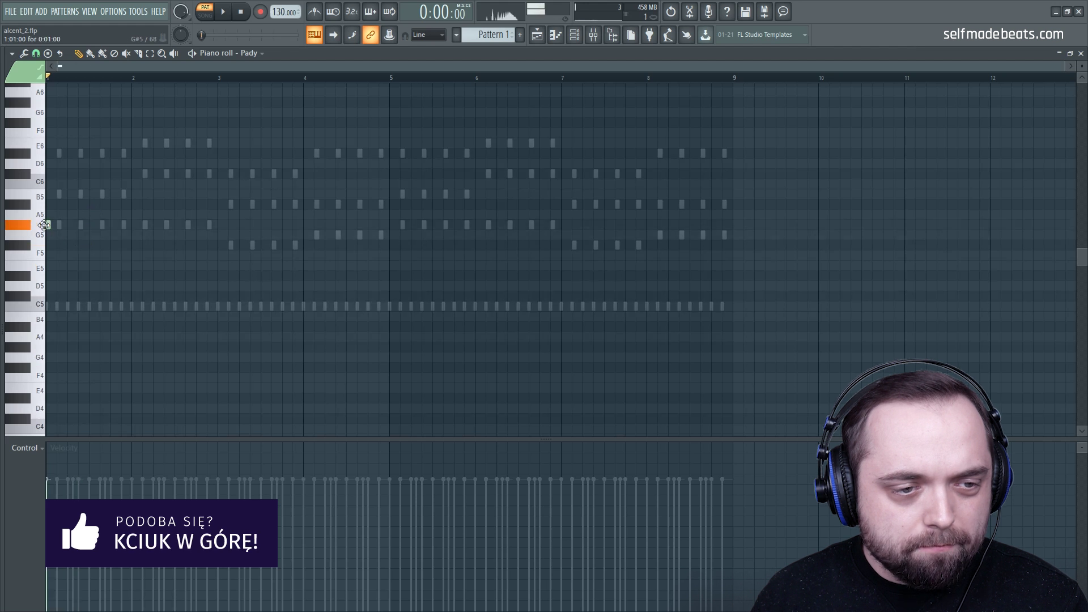
pyautogui.moveTo(51, 227); pyautogui.dragTo(188, 240)
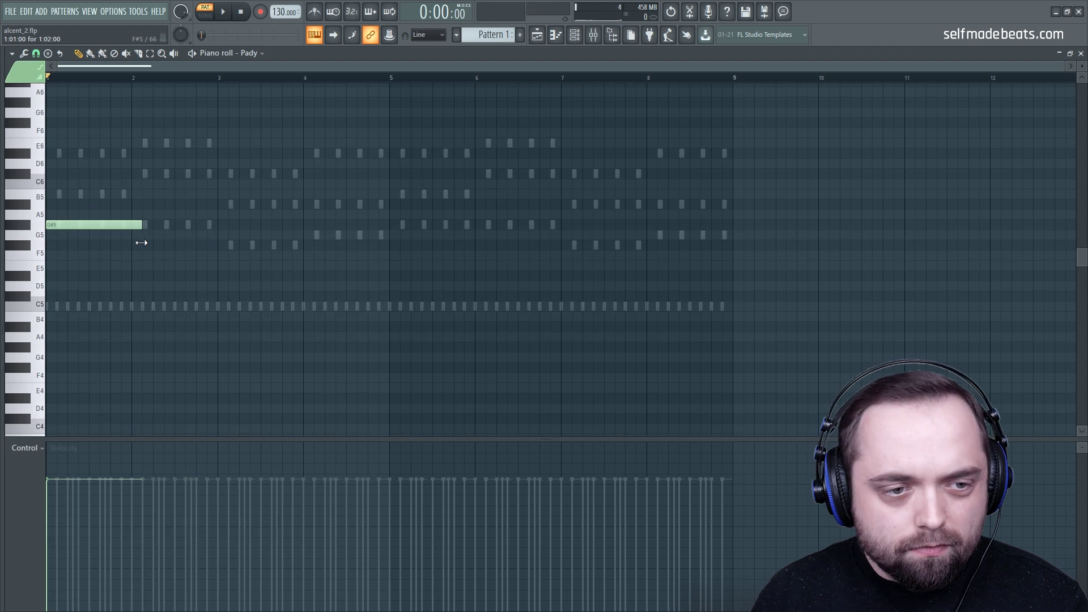
pyautogui.scroll(3, 118, 70)
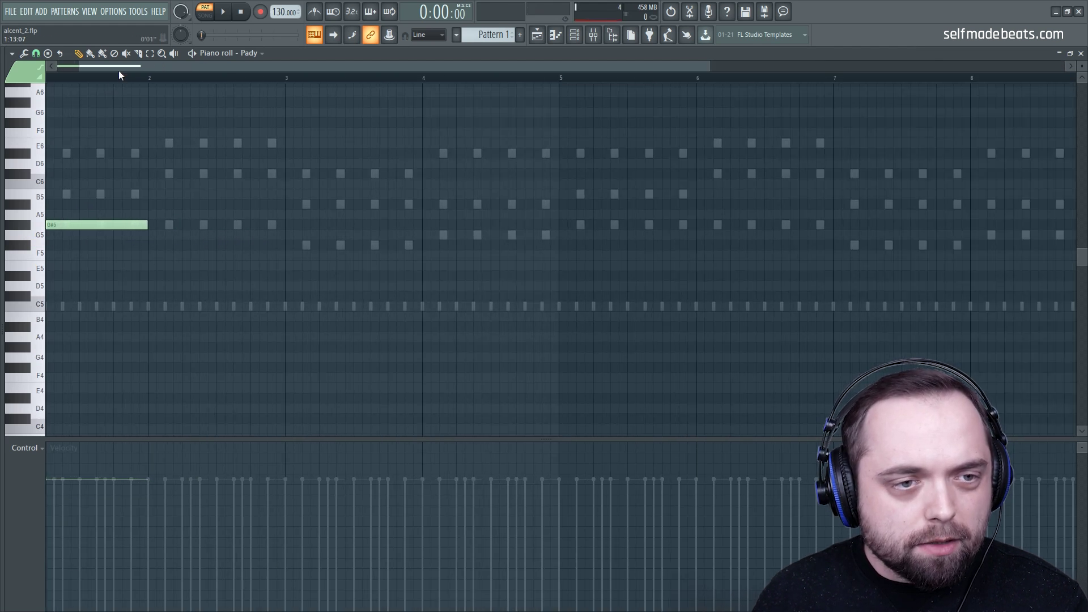
# Add one-bar D#5 and B4 notes below the G#5 pad note in bar 1 and play the chord
pyautogui.scroll(-2, 109, 261)
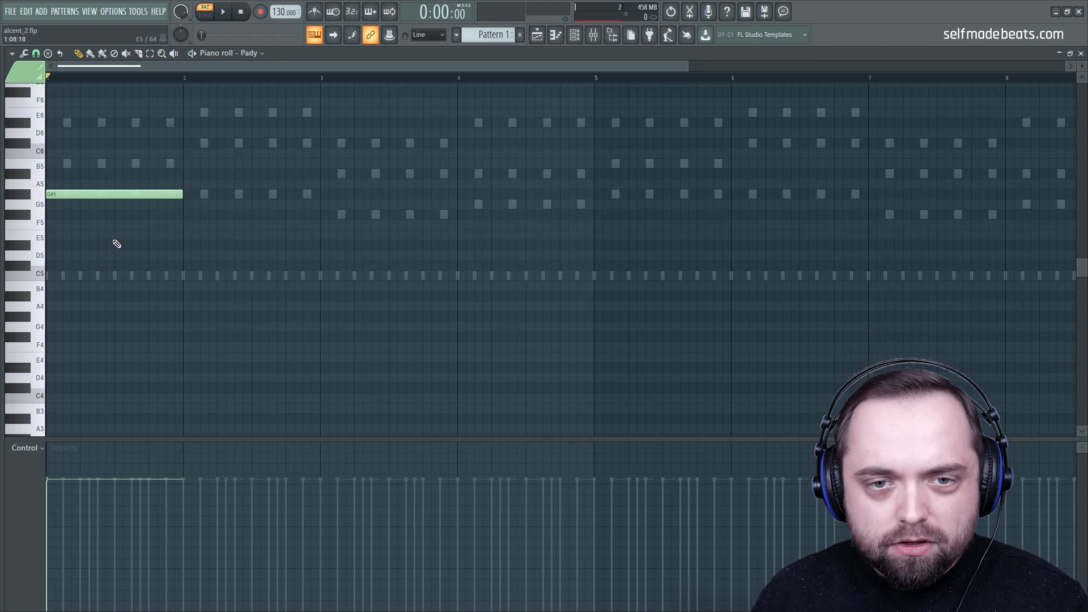
pyautogui.moveTo(118, 246); pyautogui.dragTo(33, 241)
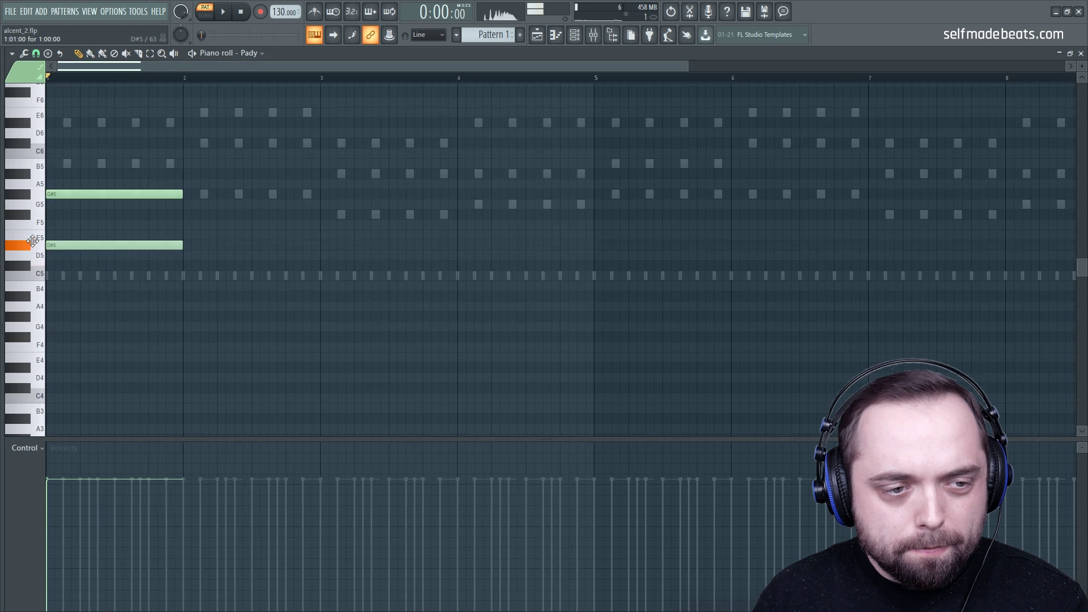
pyautogui.click(77, 291)
pyautogui.press('space')
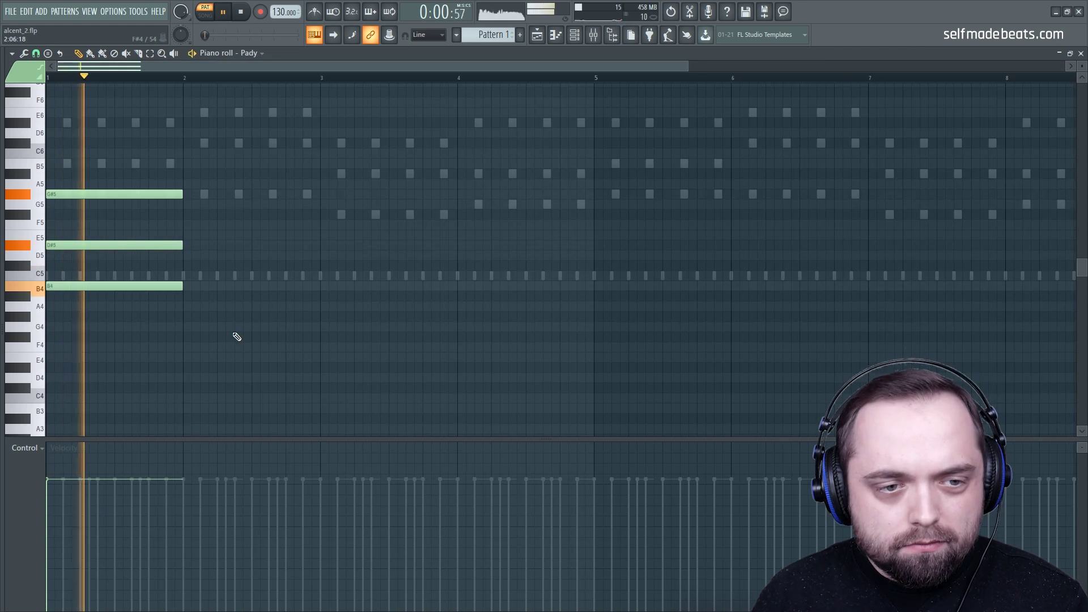
pyautogui.press('space')
# Duplicate the bar 1 pad chord into bar 2 and clear the selection
pyautogui.moveTo(261, 360); pyautogui.dragTo(63, 191)
pyautogui.click(247, 242)
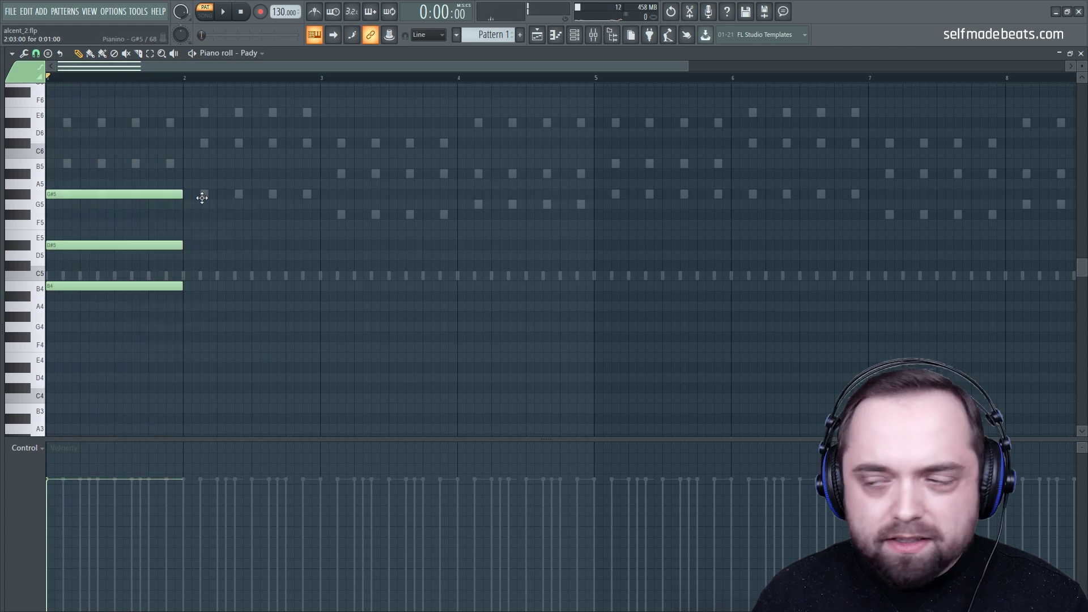
pyautogui.moveTo(234, 351); pyautogui.dragTo(229, 201)
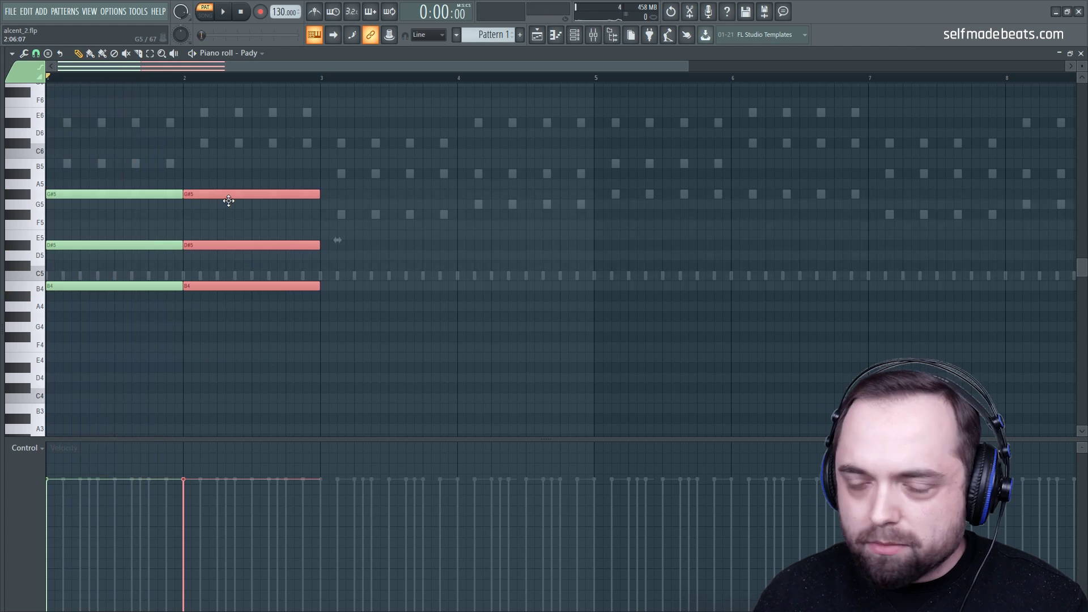
pyautogui.click(232, 216)
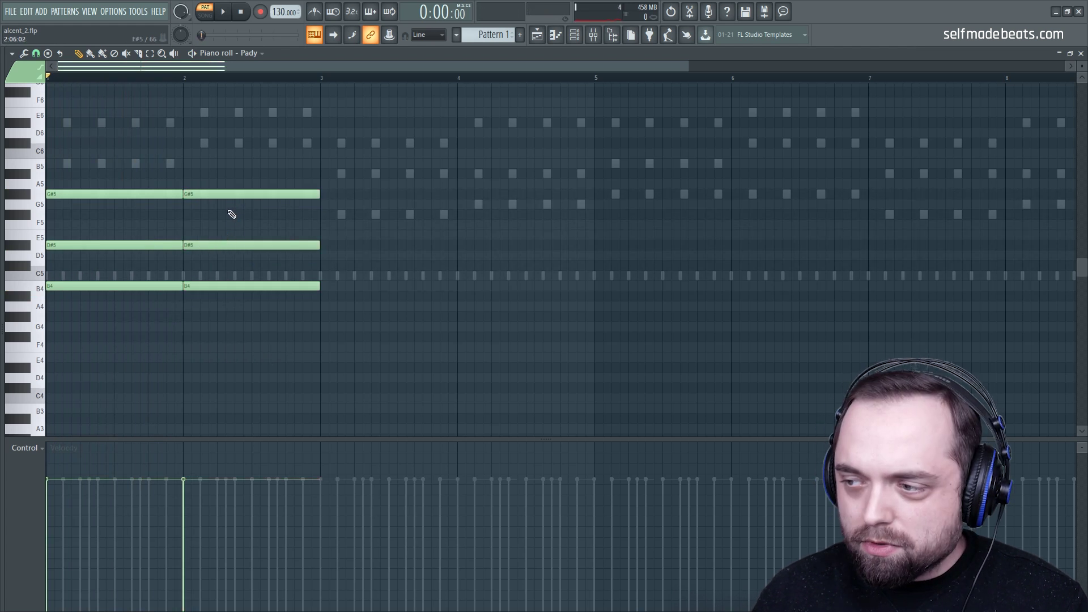
# Move the two lower notes of the bar 2 pad chord to E5 and C#6, keeping G#5, and play it
pyautogui.moveTo(235, 285); pyautogui.dragTo(242, 233)
pyautogui.moveTo(238, 276); pyautogui.dragTo(239, 141)
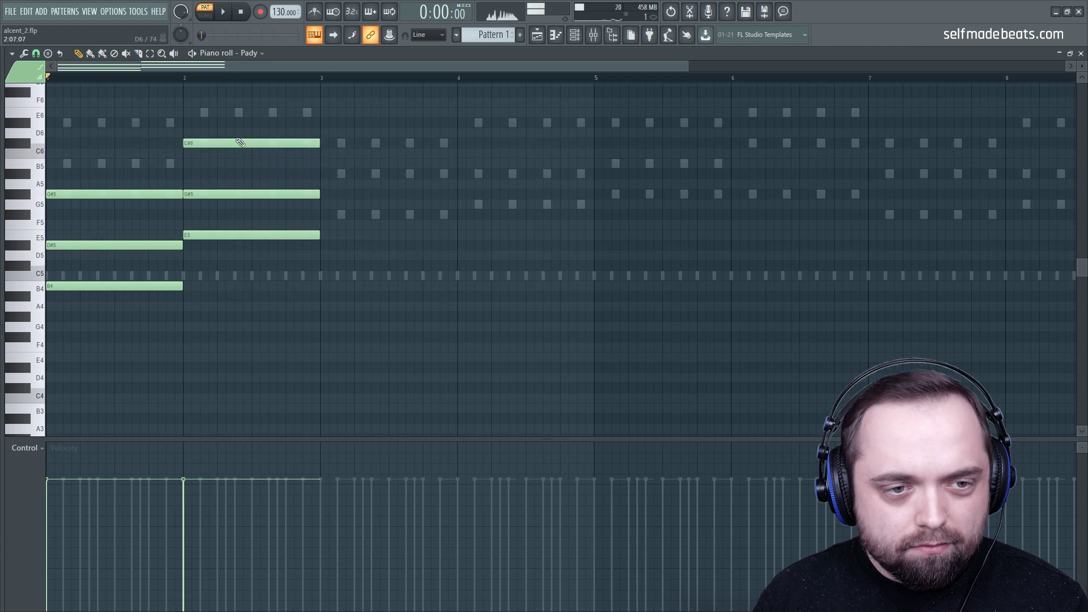
pyautogui.press('space')
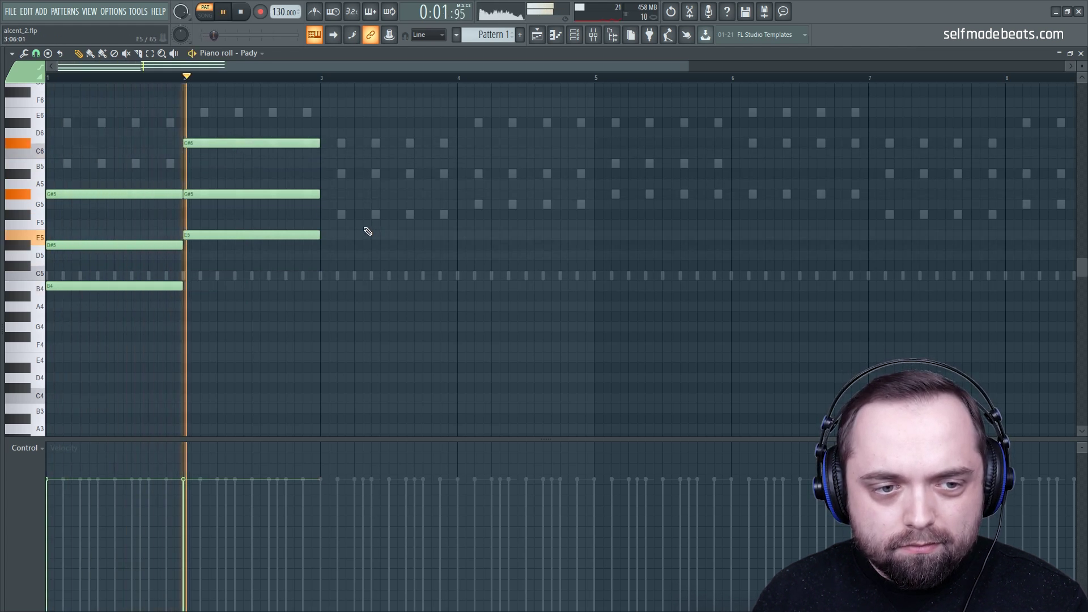
# Add one-bar pad chords of F#5, C#5 and A#4 in bar 3 and D#6, A#5 and G5 in bar 4, then play them
pyautogui.click(334, 214)
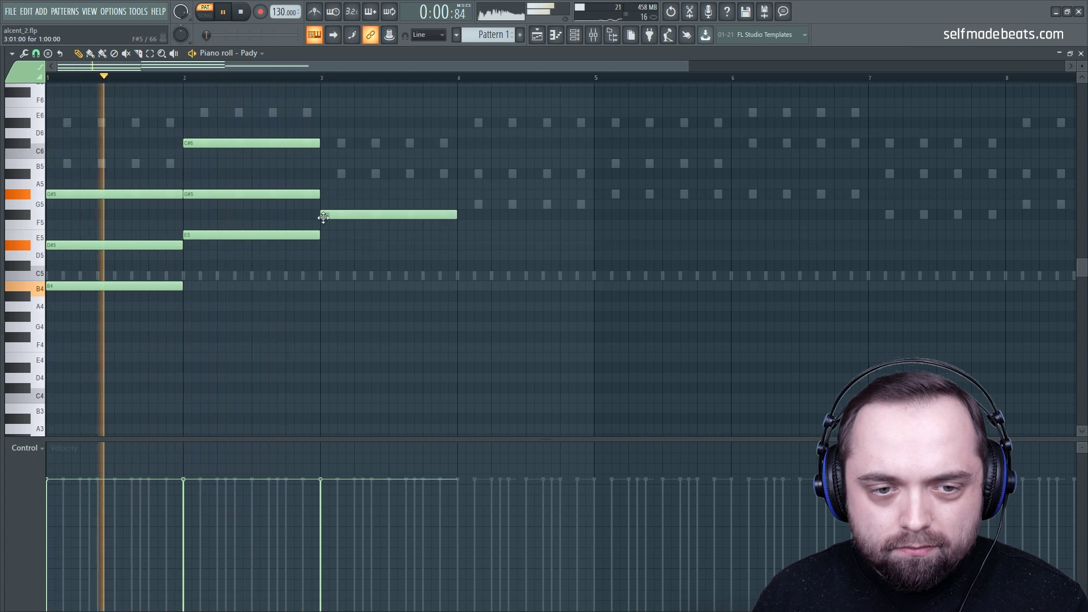
pyautogui.click(321, 265)
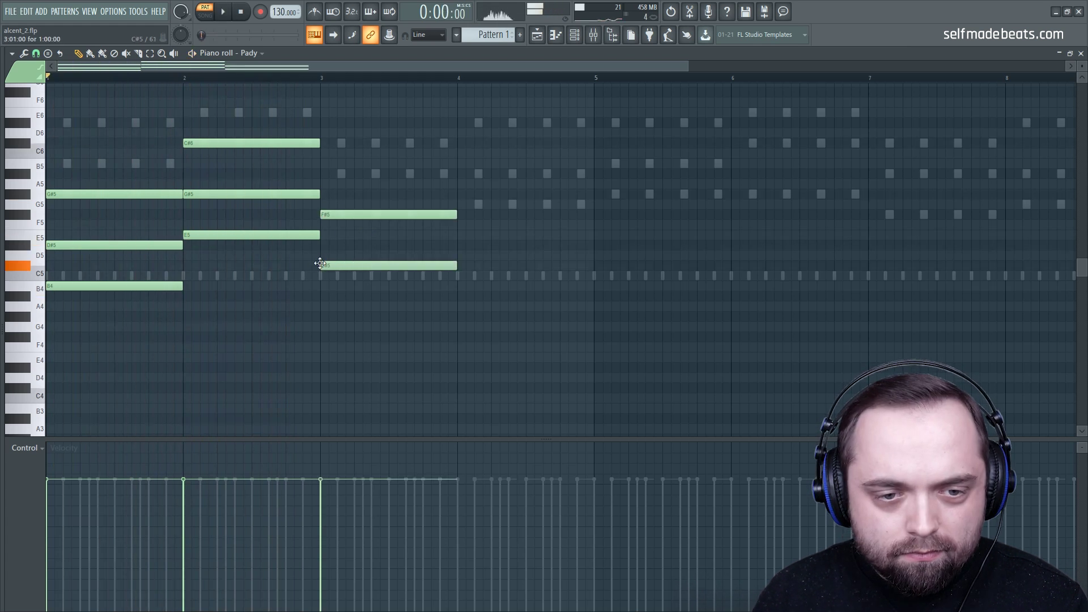
pyautogui.click(322, 296)
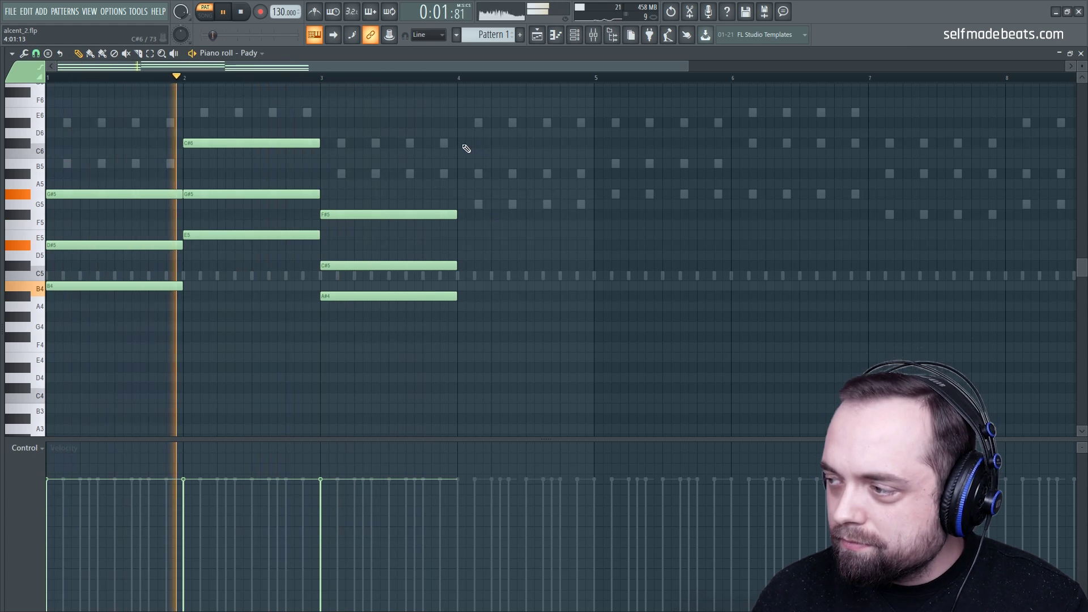
pyautogui.moveTo(460, 143); pyautogui.dragTo(454, 209)
pyautogui.press('space')
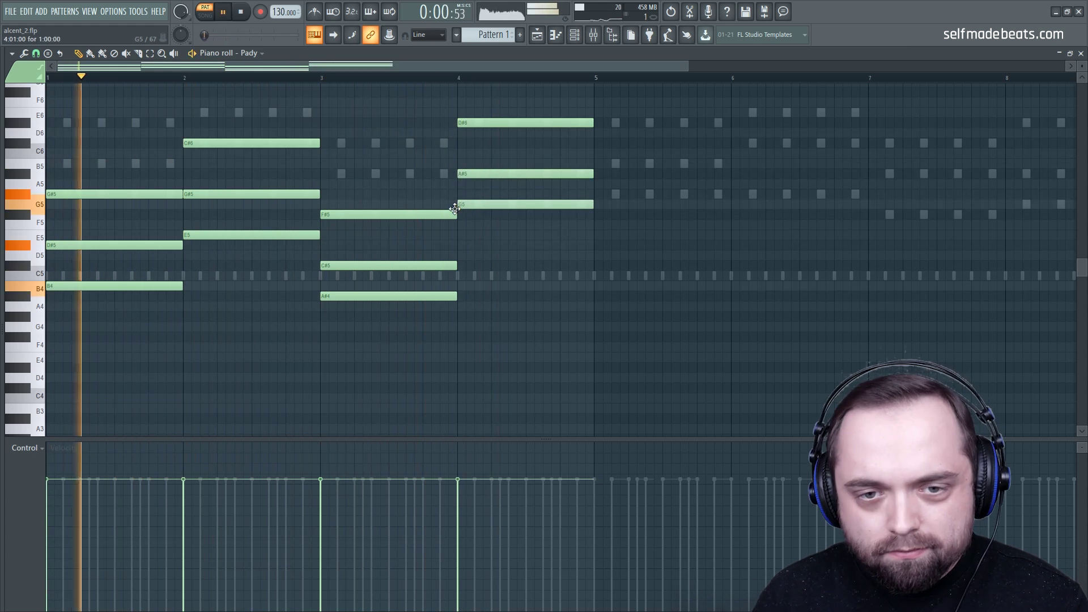
# Duplicate the four-bar pad chord progression into bars 5 to 8 and clear the selection
pyautogui.scroll(-2, 444, 85)
pyautogui.moveTo(425, 349); pyautogui.dragTo(90, 90)
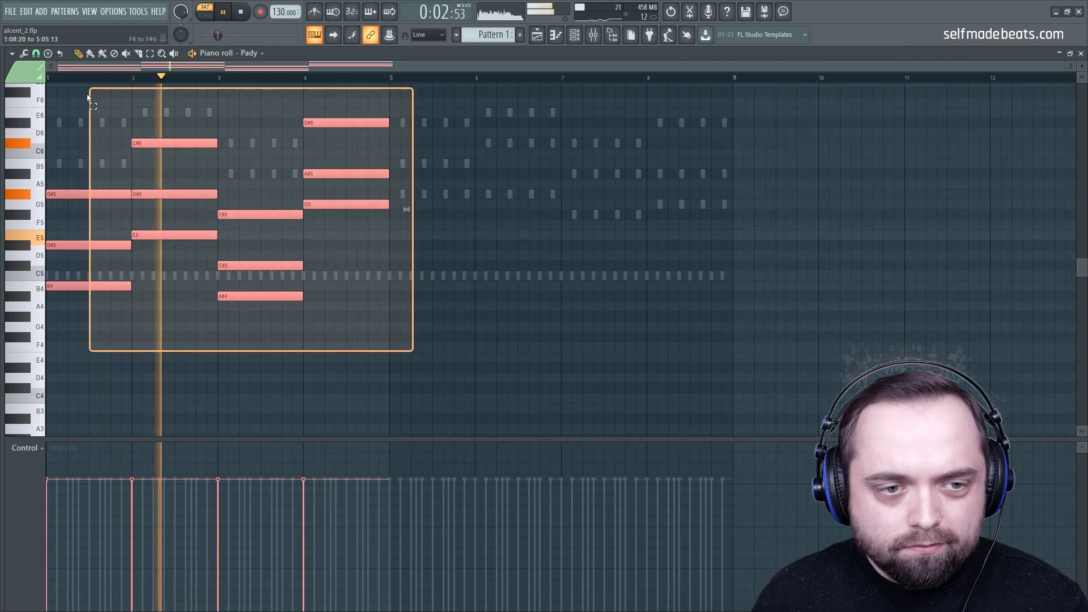
pyautogui.hotkey('ctrl', 'b')
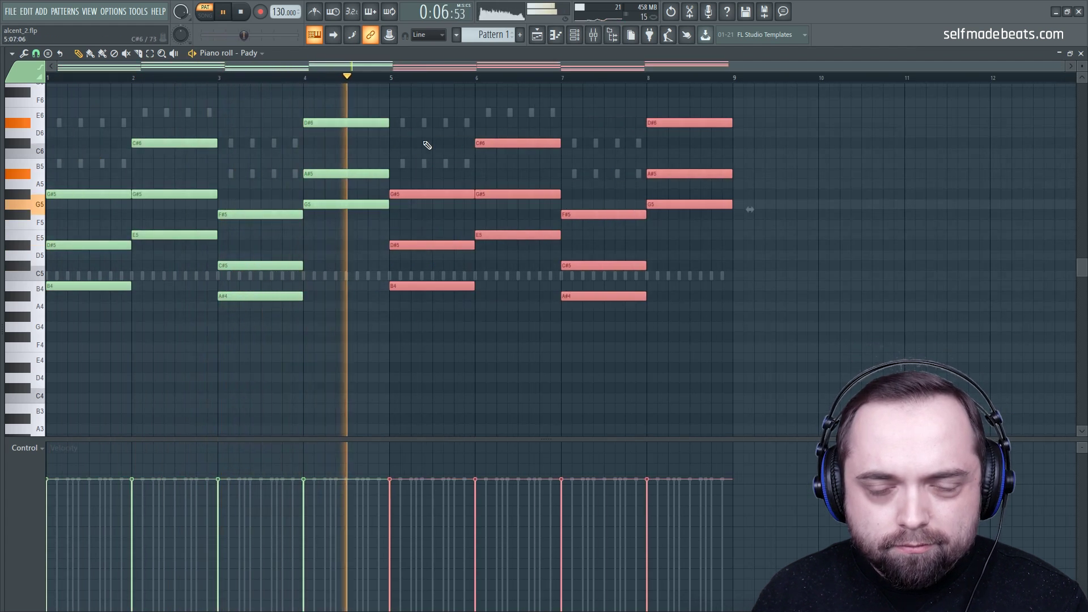
pyautogui.hotkey('ctrl', 'd')
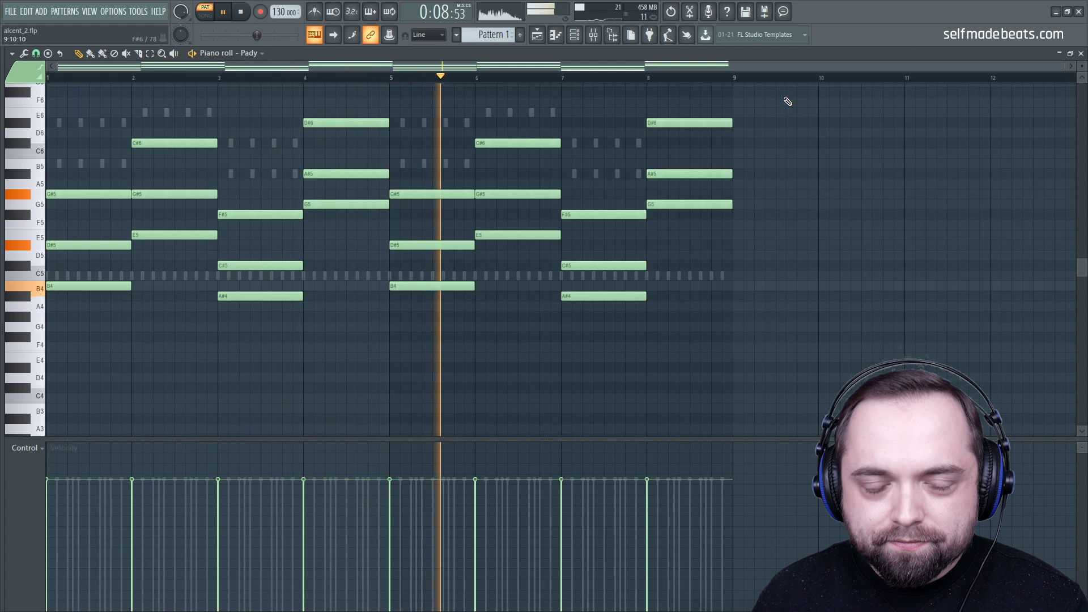
# Copy all pad chords into the Synth krótki channel and shorten every note to one step at the start of its bar
pyautogui.moveTo(794, 91); pyautogui.dragTo(119, 309)
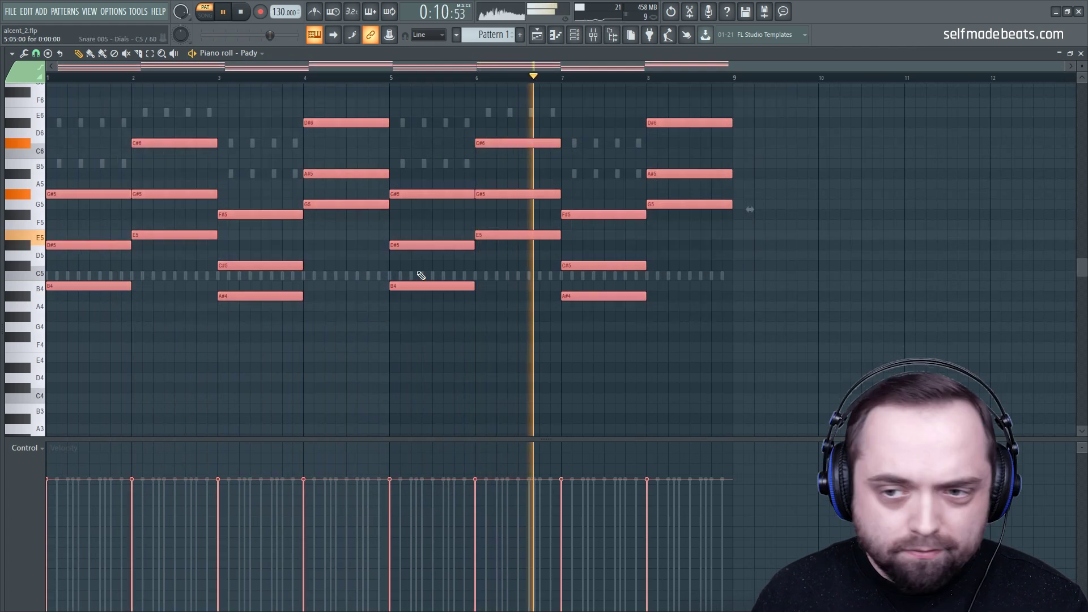
pyautogui.press('space')
pyautogui.click(1080, 54)
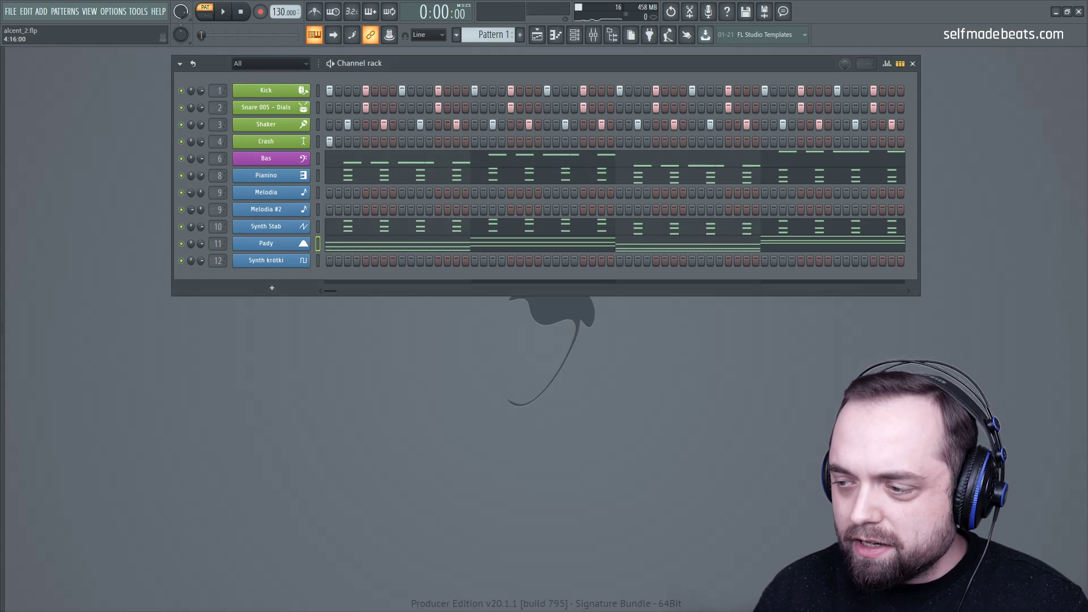
pyautogui.rightClick(351, 260)
pyautogui.click(340, 259)
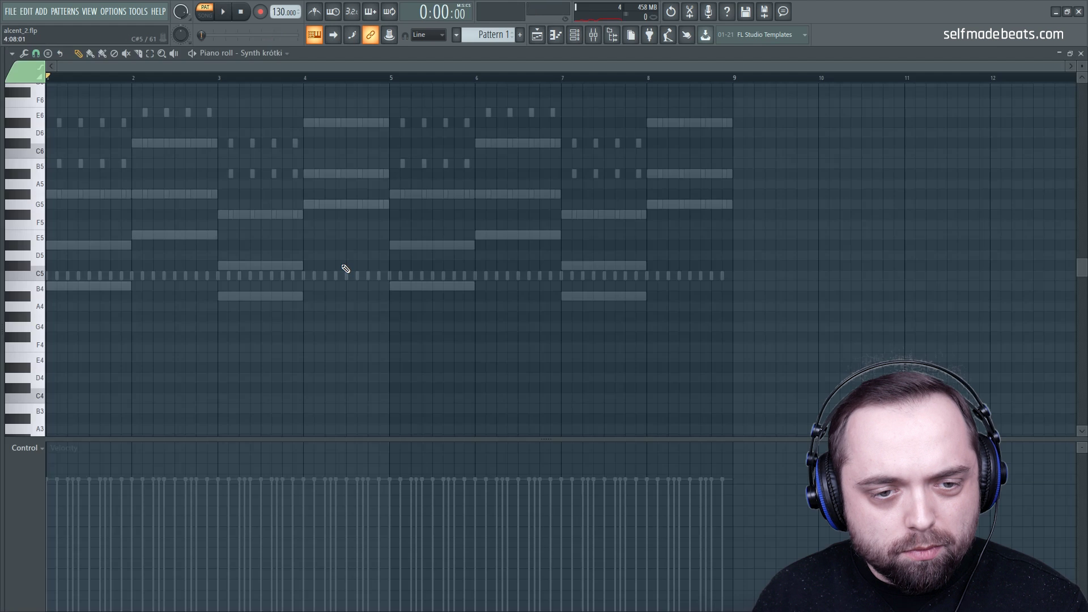
pyautogui.moveTo(731, 122); pyautogui.dragTo(645, 123)
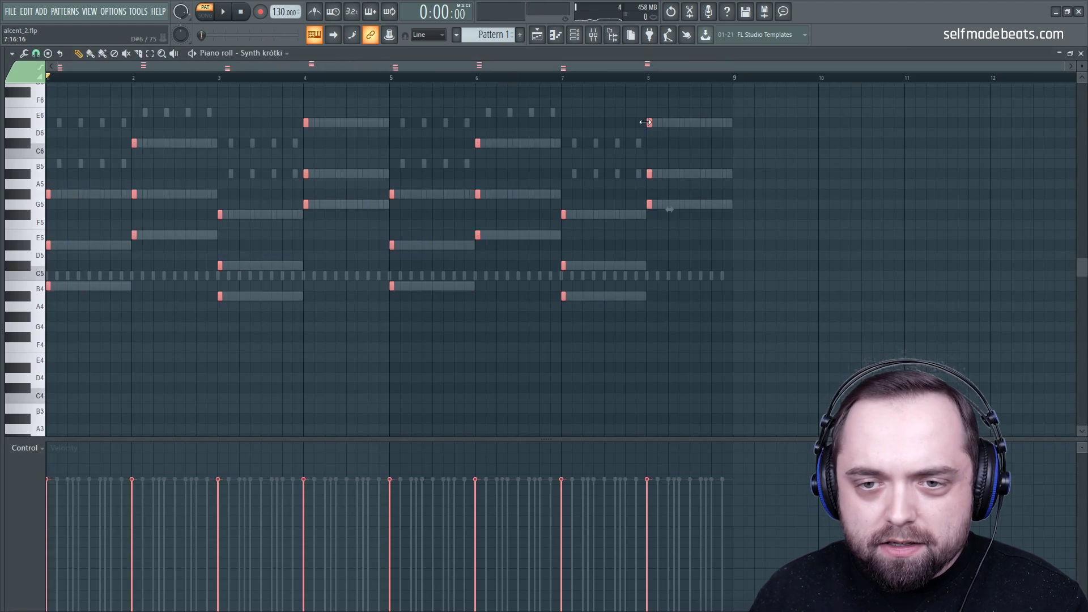
# Shorten the Synth krótki chord notes to half a step and repeat them on the first four steps of every bar
pyautogui.scroll(3, 94, 79)
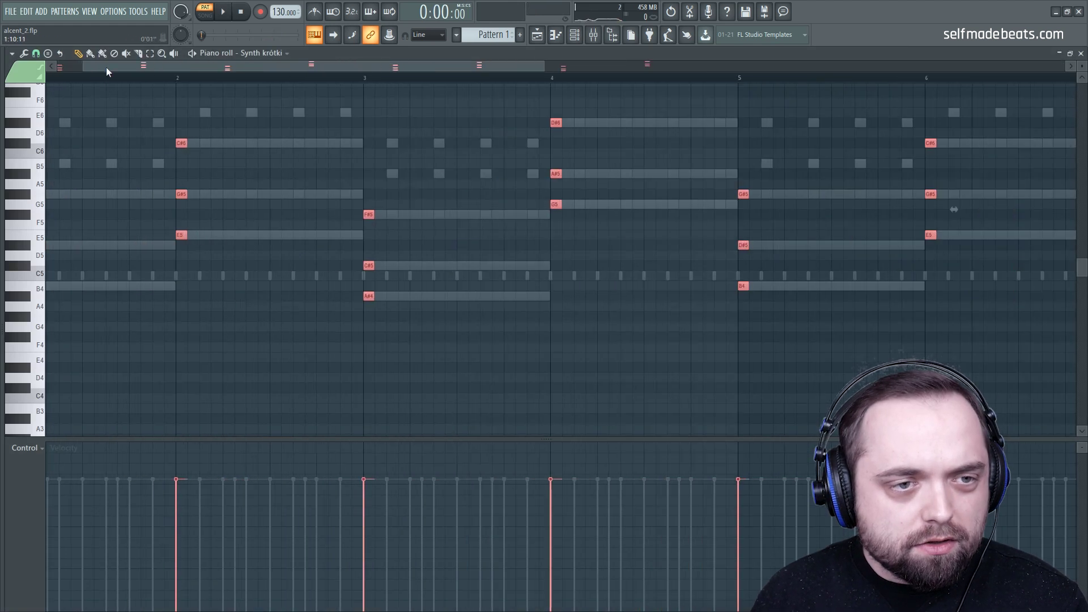
pyautogui.moveTo(105, 66); pyautogui.dragTo(26, 73)
pyautogui.scroll(3, 64, 80)
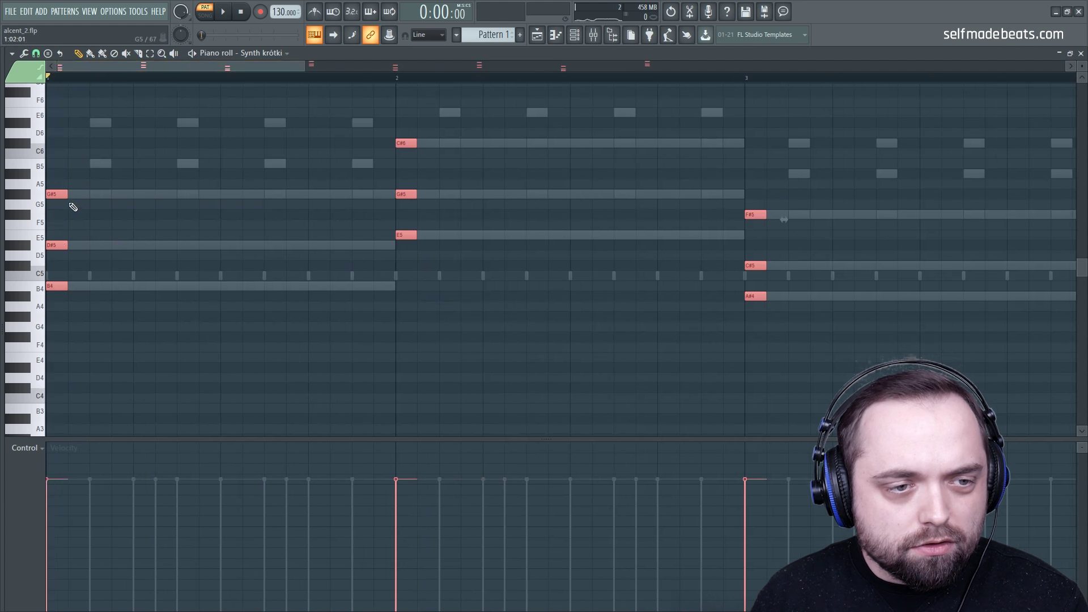
pyautogui.moveTo(51, 196); pyautogui.dragTo(114, 194)
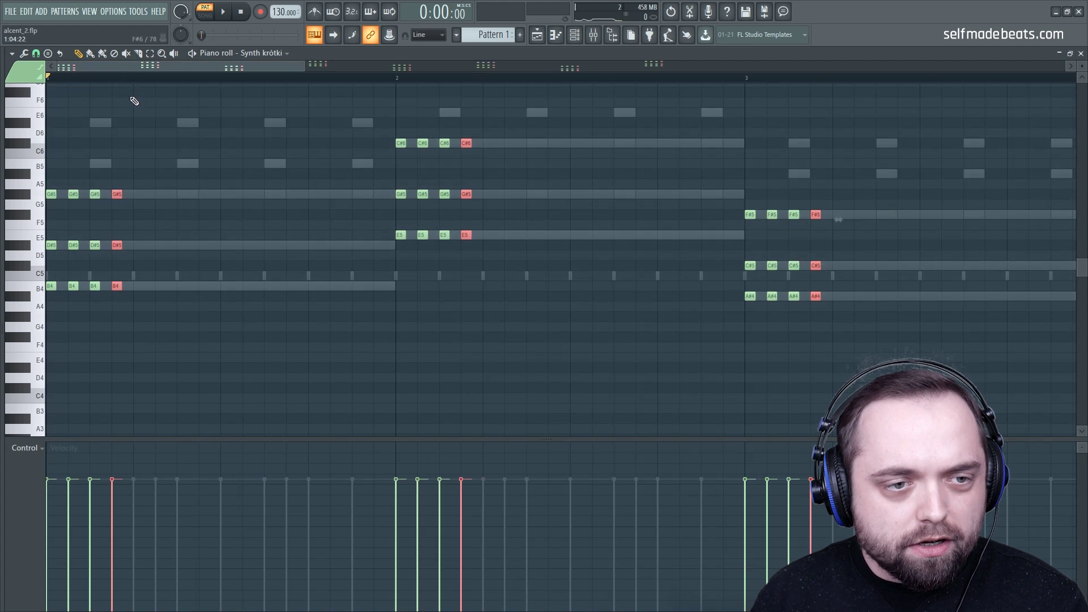
# Duplicate the short Synth krótki chords until all 16 steps of every bar are filled, play the pattern and clear the selection
pyautogui.hotkey('ctrl', 'a')
pyautogui.moveTo(73, 194); pyautogui.dragTo(309, 211)
pyautogui.hotkey('ctrl', 'a')
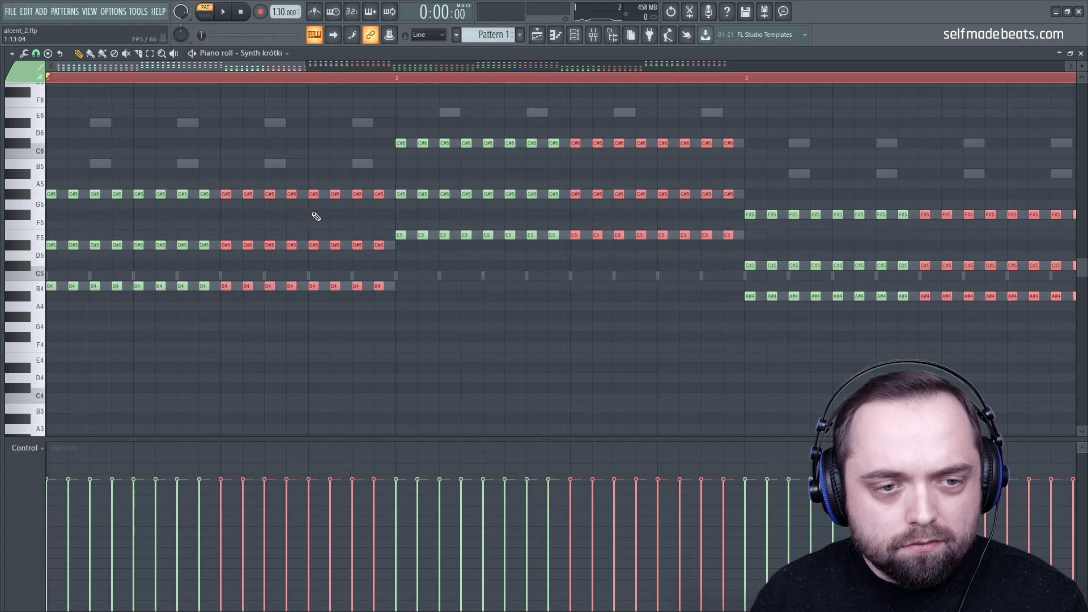
pyautogui.press('space')
pyautogui.scroll(-4, 285, 91)
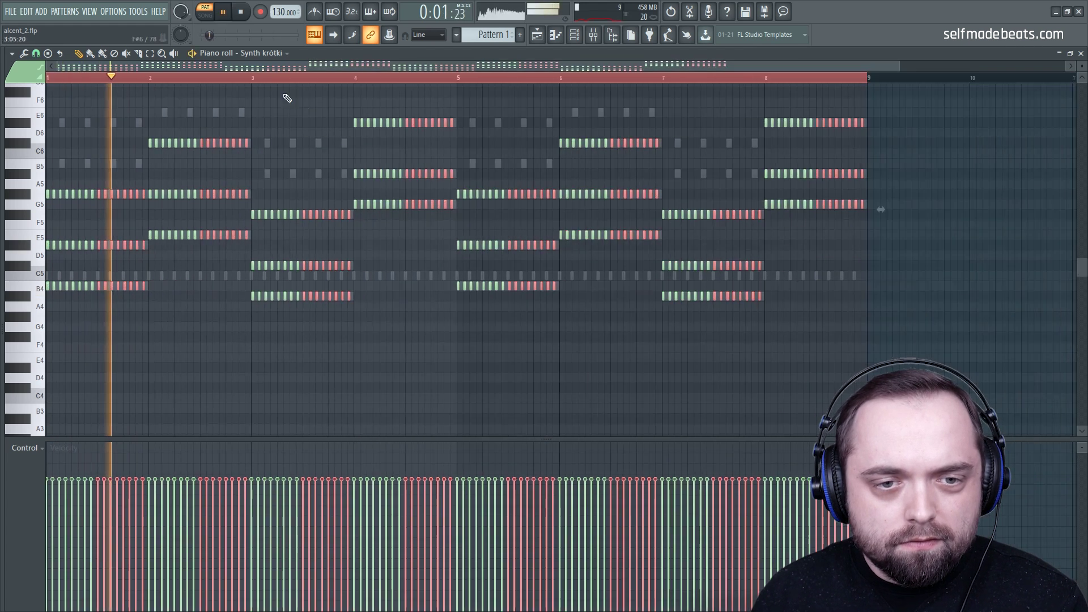
pyautogui.hotkey('ctrl', 'd')
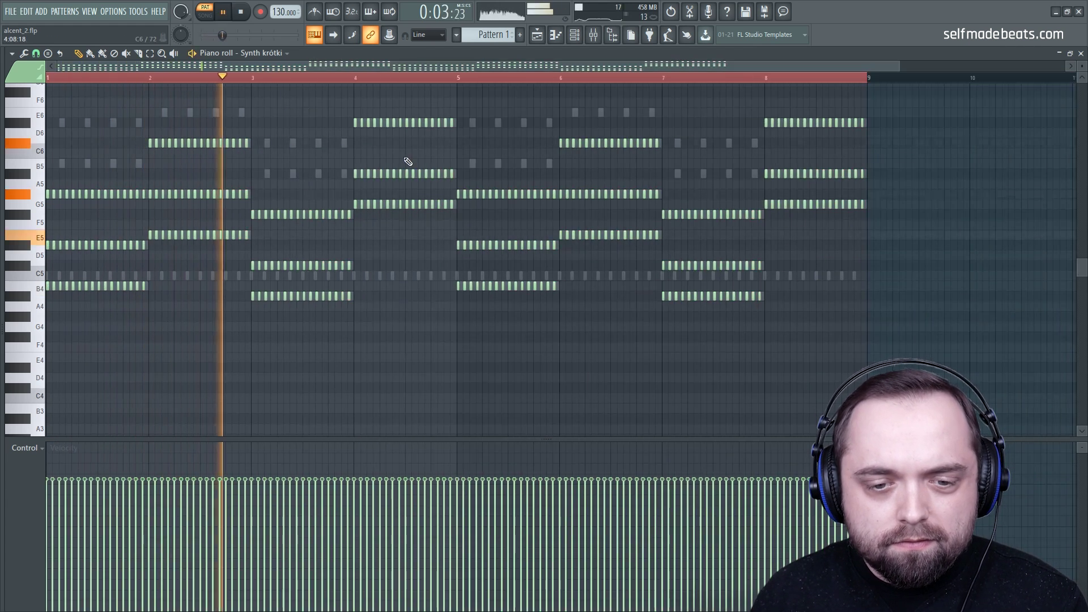
# Open the Melodia channel's piano roll and place a G#6 note at the start of bar 1, then play it
pyautogui.click(1080, 53)
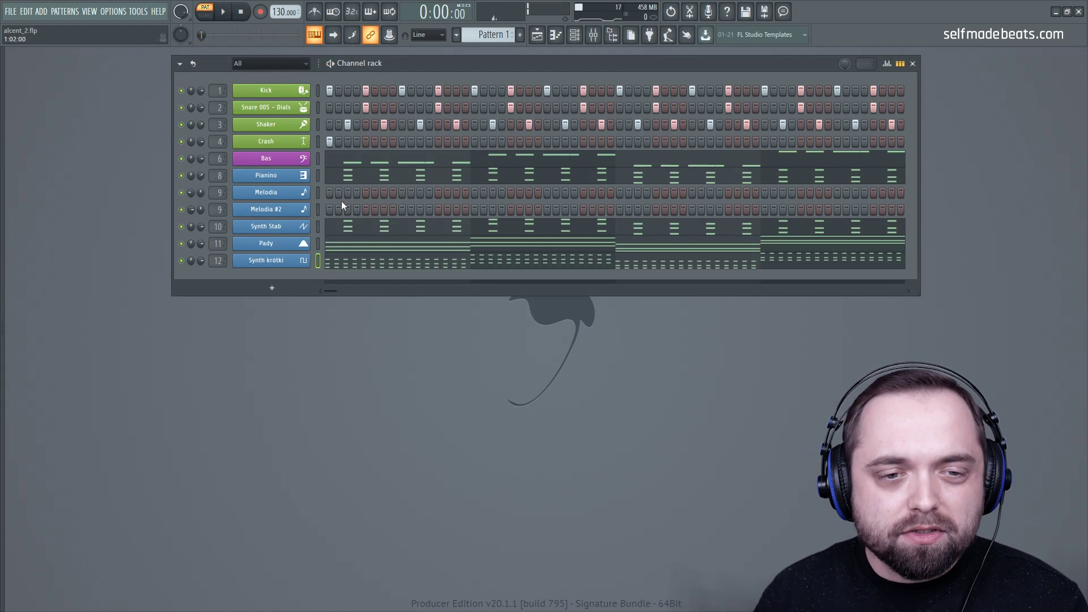
pyautogui.rightClick(302, 195)
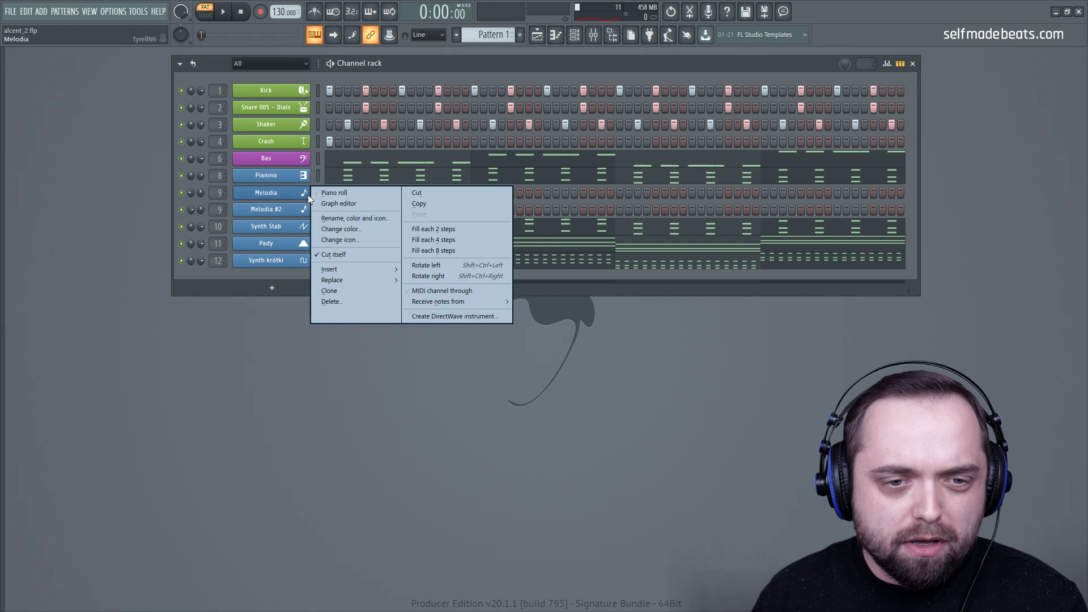
pyautogui.click(344, 195)
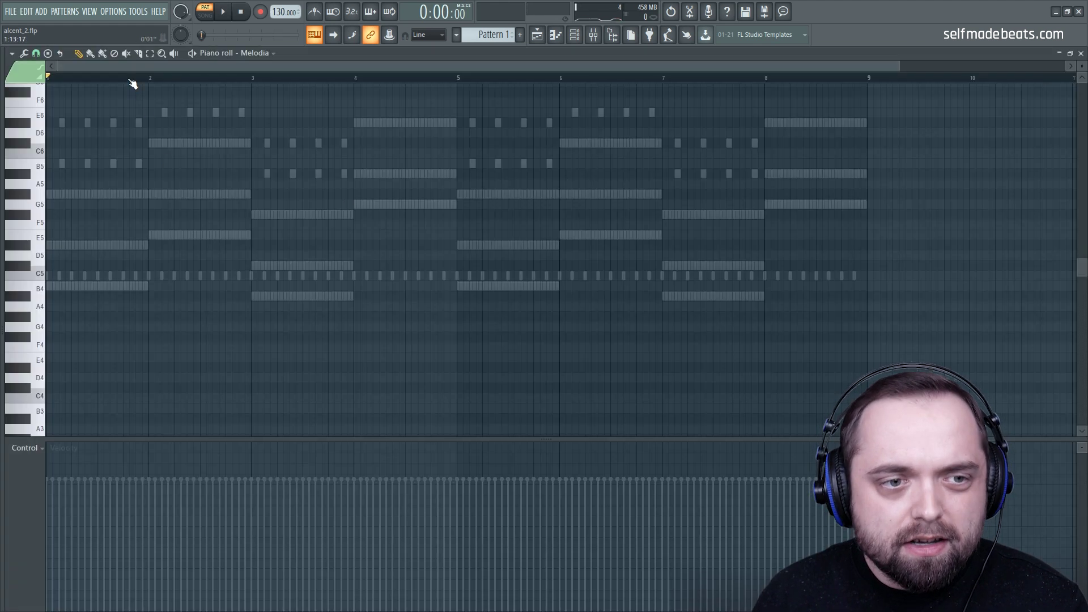
pyautogui.scroll(3, 161, 67)
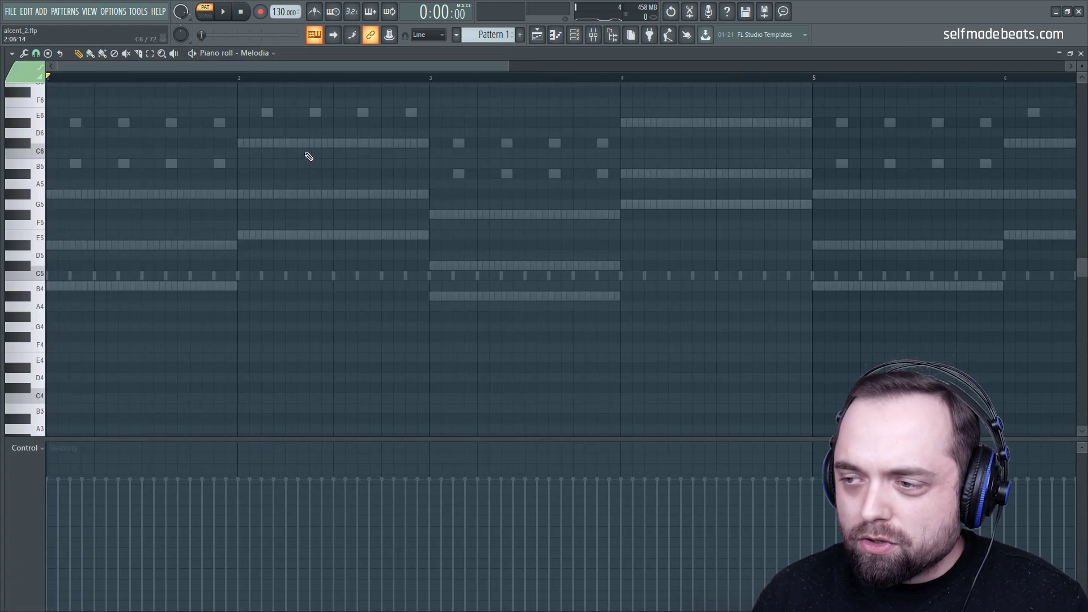
pyautogui.scroll(4, 76, 189)
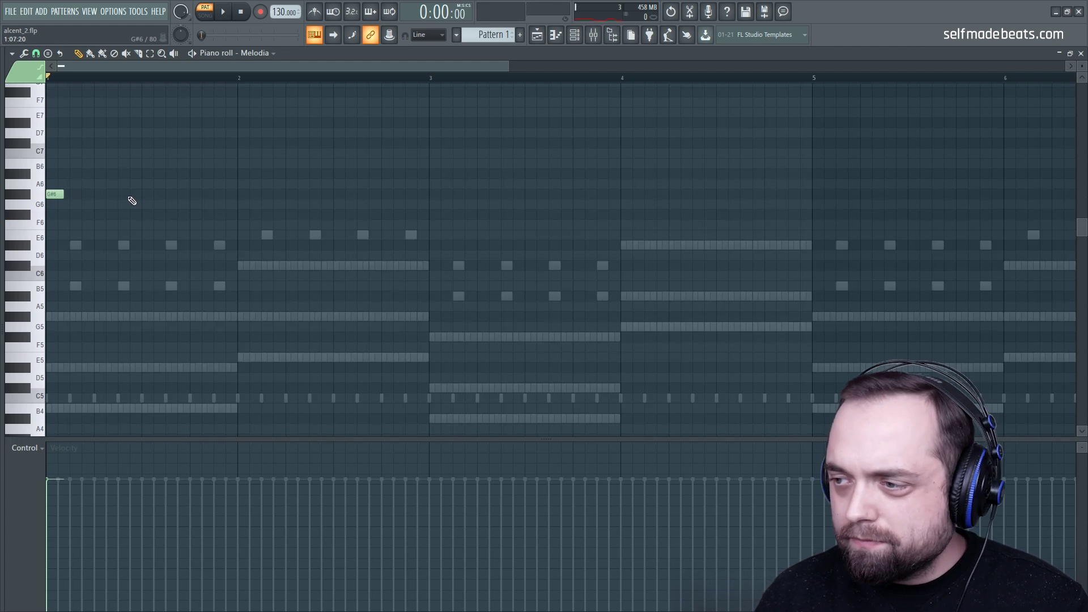
pyautogui.press('space')
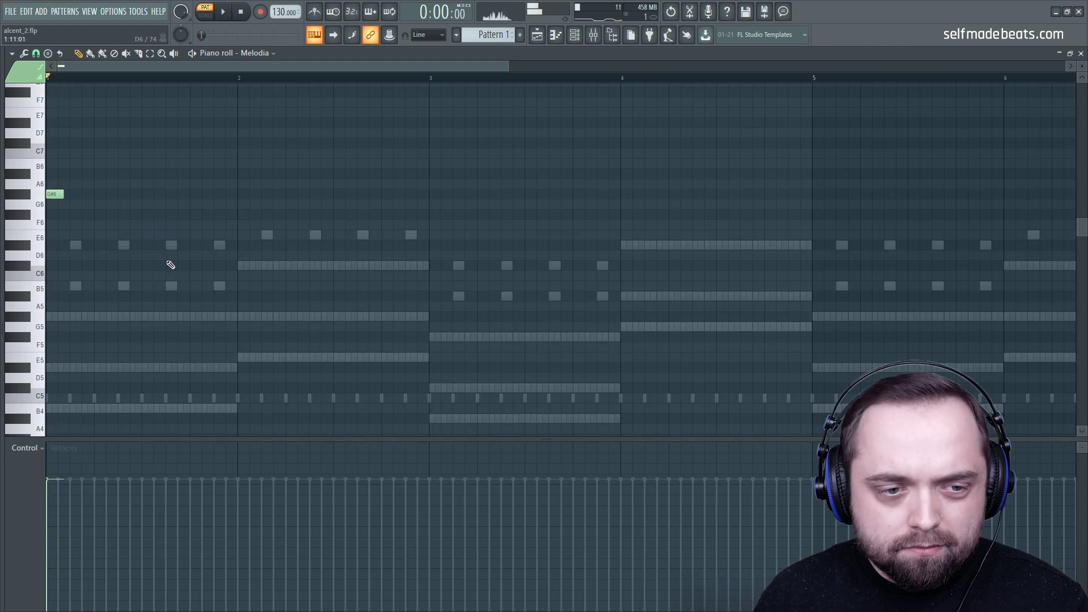
# Add the Melodia notes D#6, G#6 and A#6 at steps 11, 13 and 15 of bar 1
pyautogui.click(172, 255)
pyautogui.moveTo(172, 255)
pyautogui.mouseDown()
pyautogui.moveTo(171, 275)
pyautogui.moveTo(172, 245)
pyautogui.mouseUp()
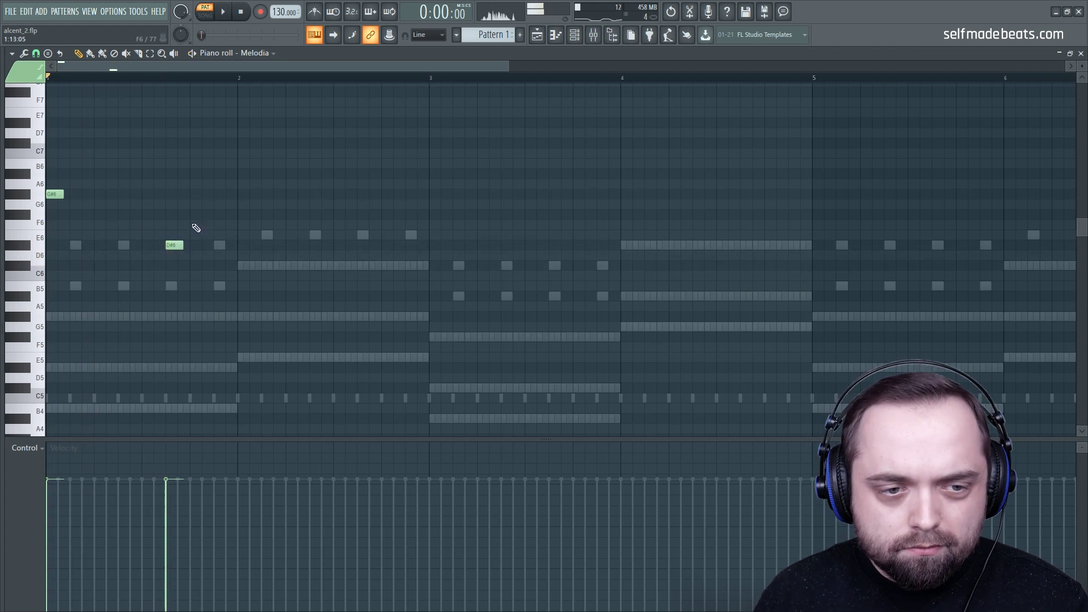
pyautogui.moveTo(196, 210); pyautogui.dragTo(196, 191)
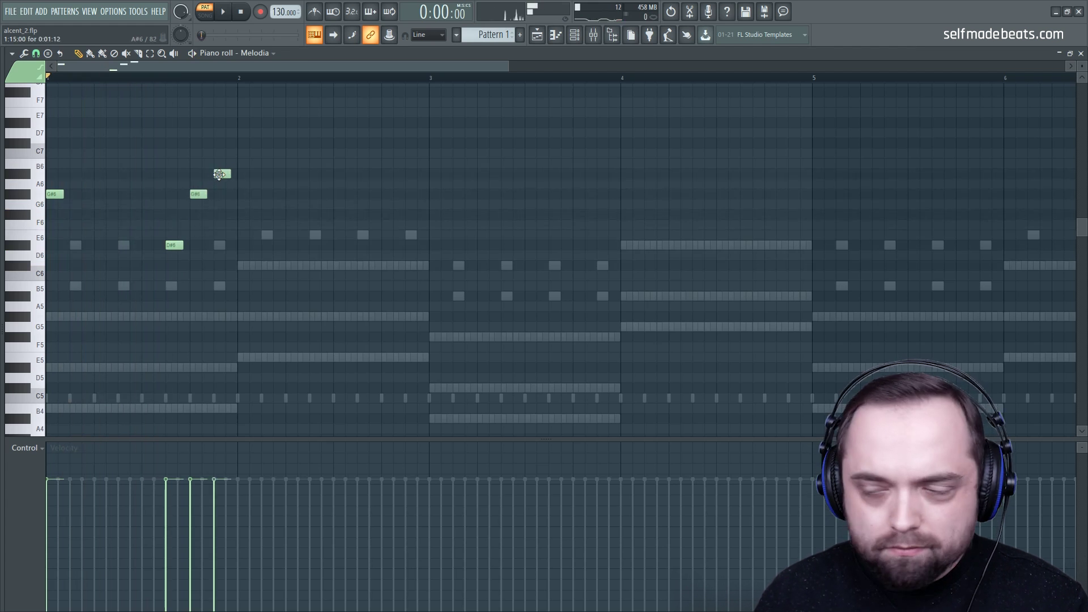
# Add the Melodia notes B6, A#6, G#6, A#6 and F#6 at steps 1, 5, 7, 11 and 15 of bar 2, playing the phrase along the way
pyautogui.click(249, 163)
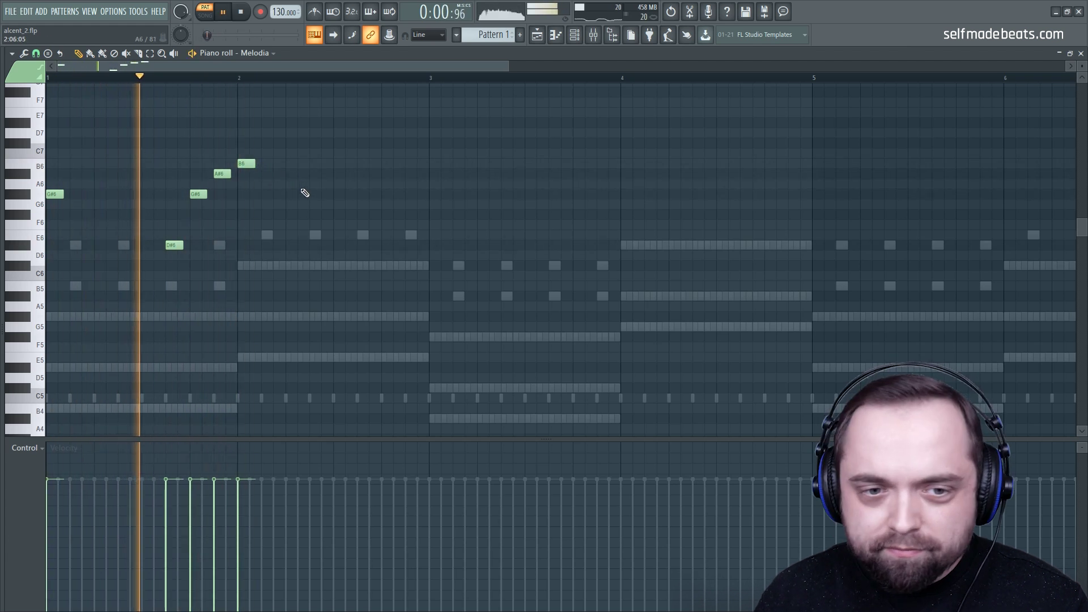
pyautogui.click(292, 173)
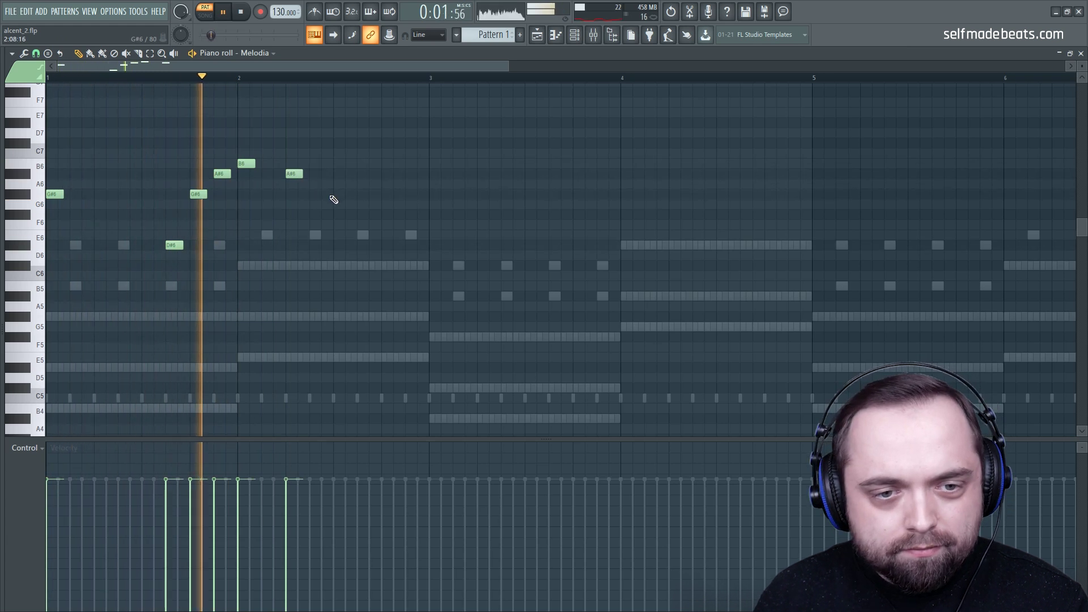
pyautogui.press('space')
pyautogui.press('space')
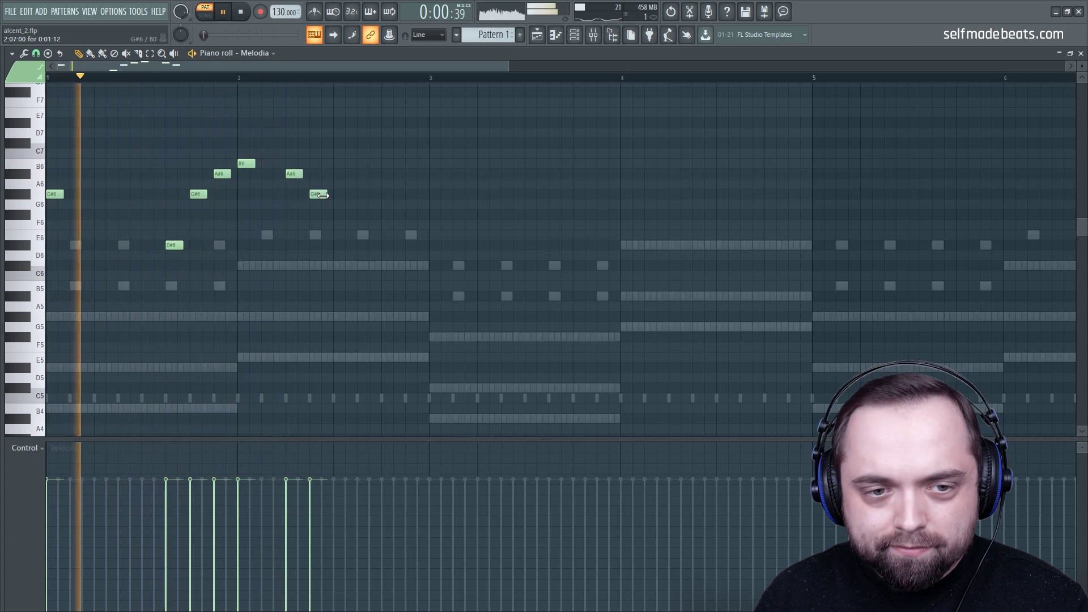
pyautogui.click(368, 174)
pyautogui.press('space')
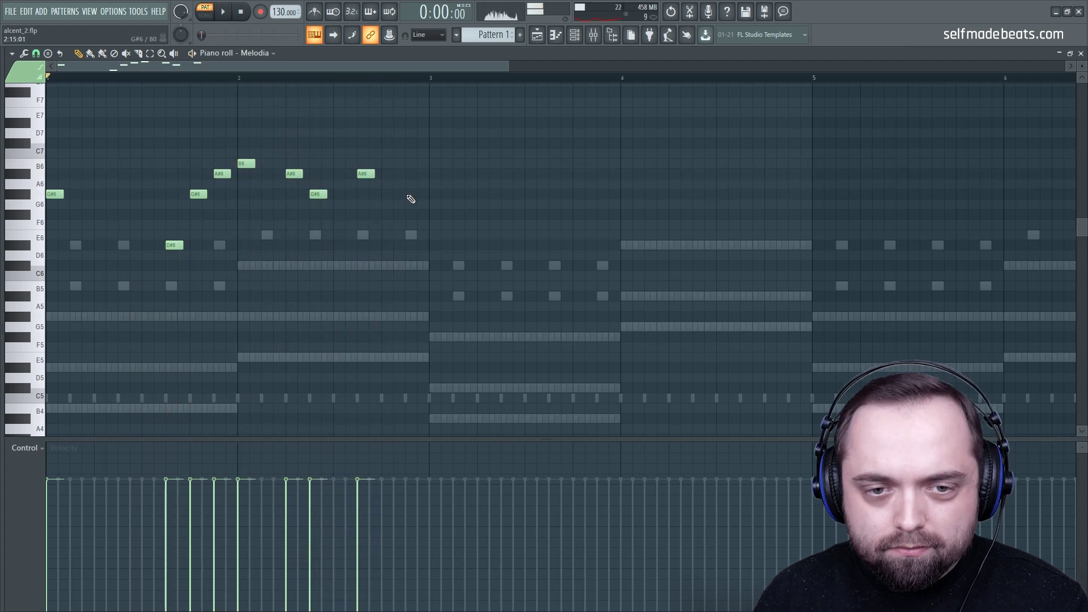
pyautogui.press('space')
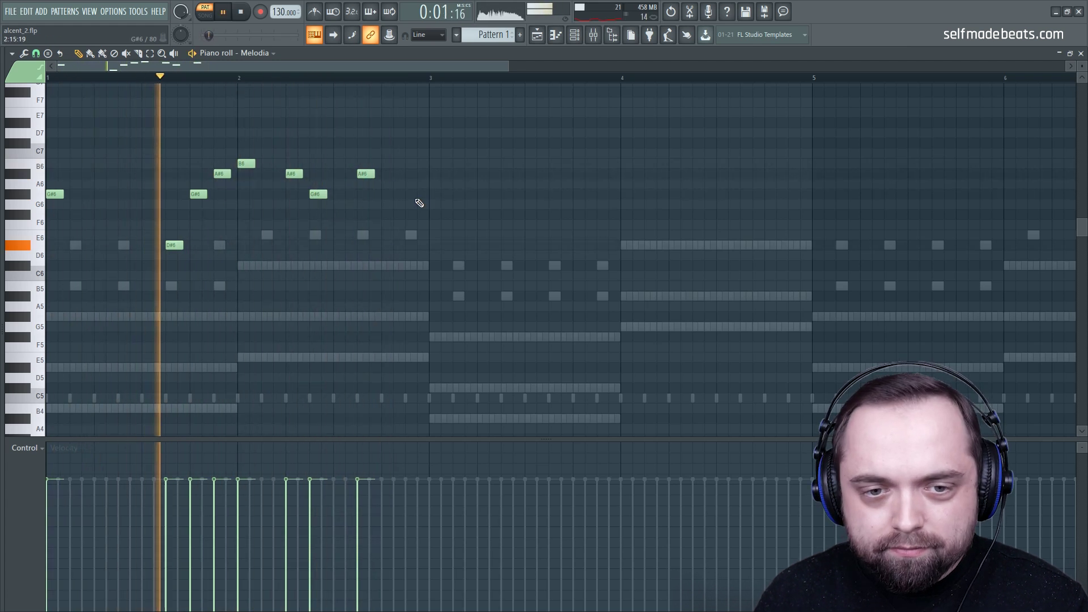
pyautogui.click(410, 215)
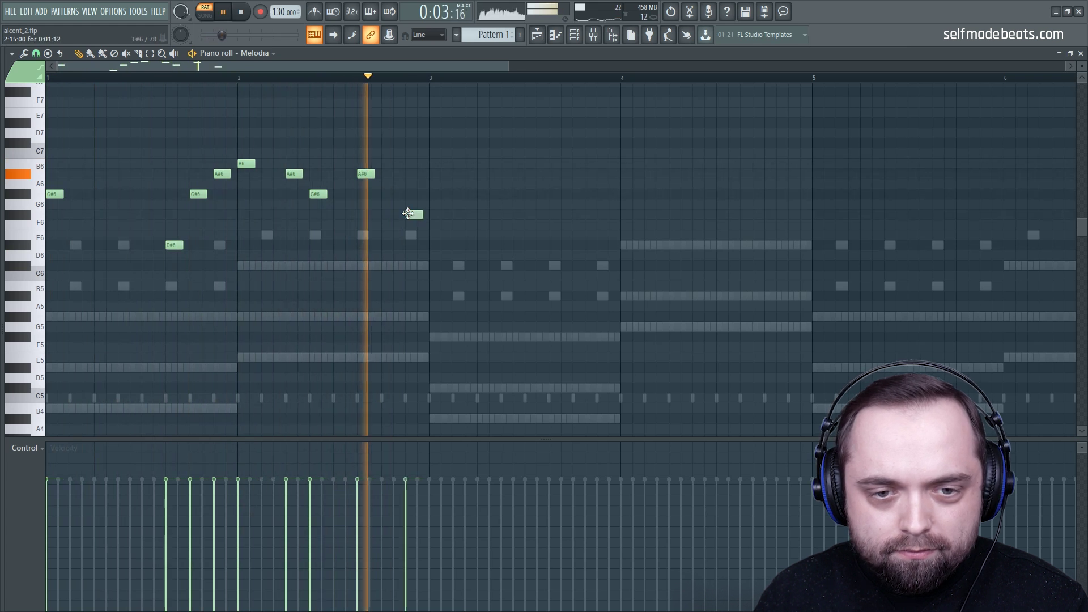
pyautogui.press('space')
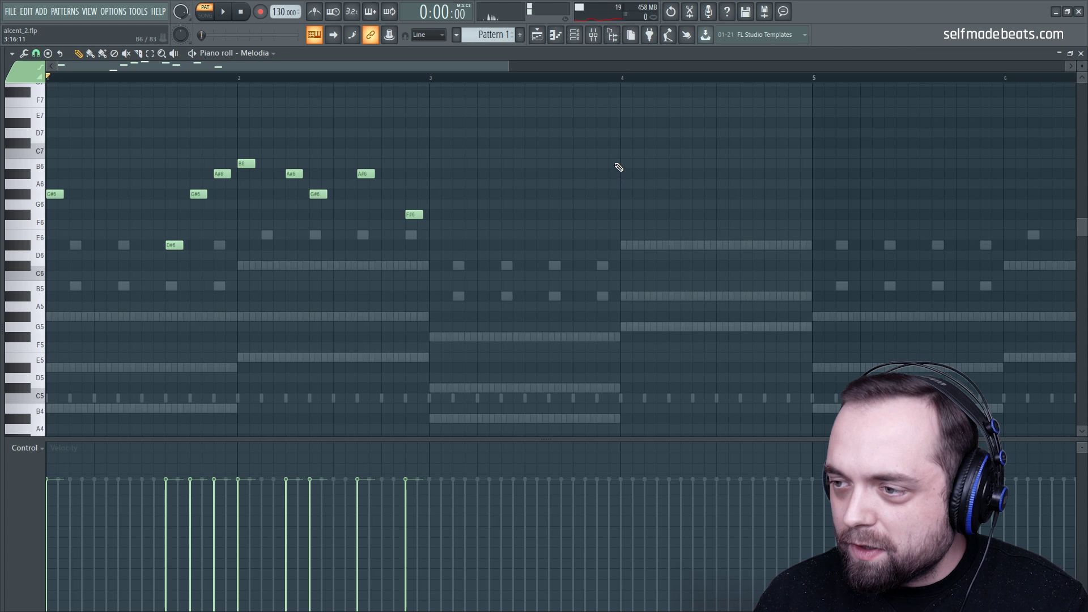
# Add a descending Melodia phrase of D#7, C#7, B6 and A#6 at steps 1, 5, 7 and 11 of bar 4 and play it
pyautogui.moveTo(626, 143); pyautogui.dragTo(629, 123)
pyautogui.press('space')
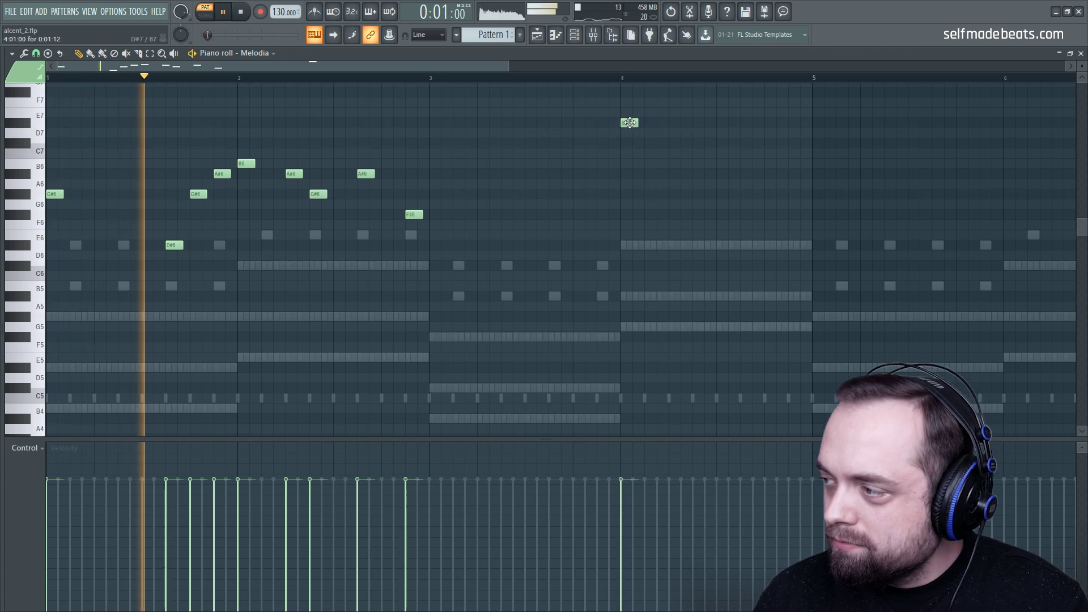
pyautogui.click(673, 143)
pyautogui.press('space')
pyautogui.press('space')
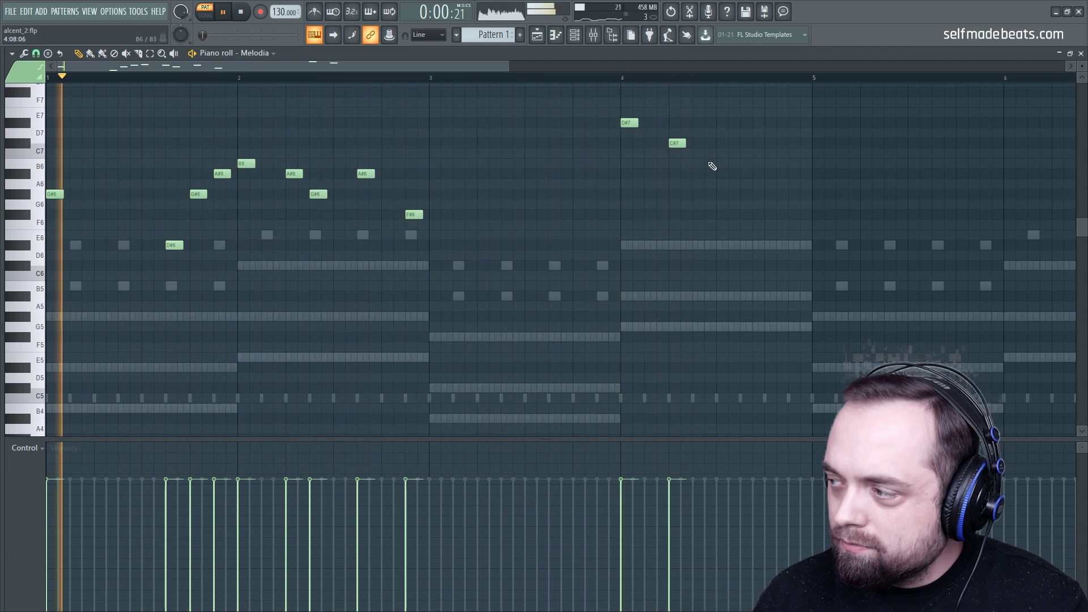
pyautogui.click(698, 163)
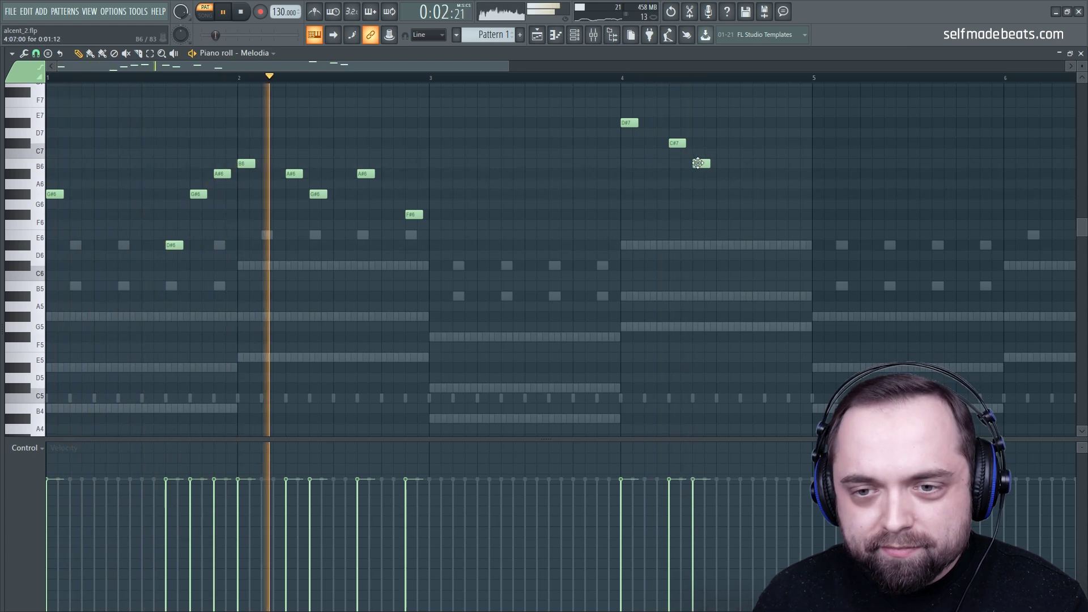
pyautogui.click(792, 184)
pyautogui.moveTo(791, 184); pyautogui.dragTo(747, 174)
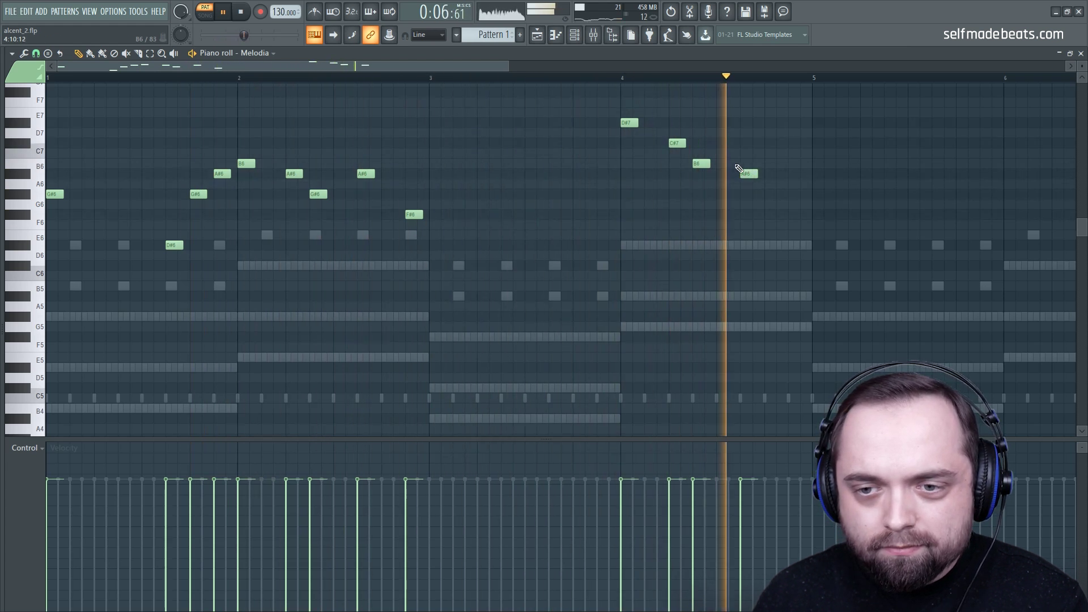
pyautogui.press('space')
# Copy the two-bar melody phrase from bars 1 and 2 into bars 5 and 6, play it and clear the selection
pyautogui.moveTo(468, 332); pyautogui.dragTo(45, 148)
pyautogui.moveTo(57, 194); pyautogui.dragTo(817, 239)
pyautogui.scroll(-3, 698, 79)
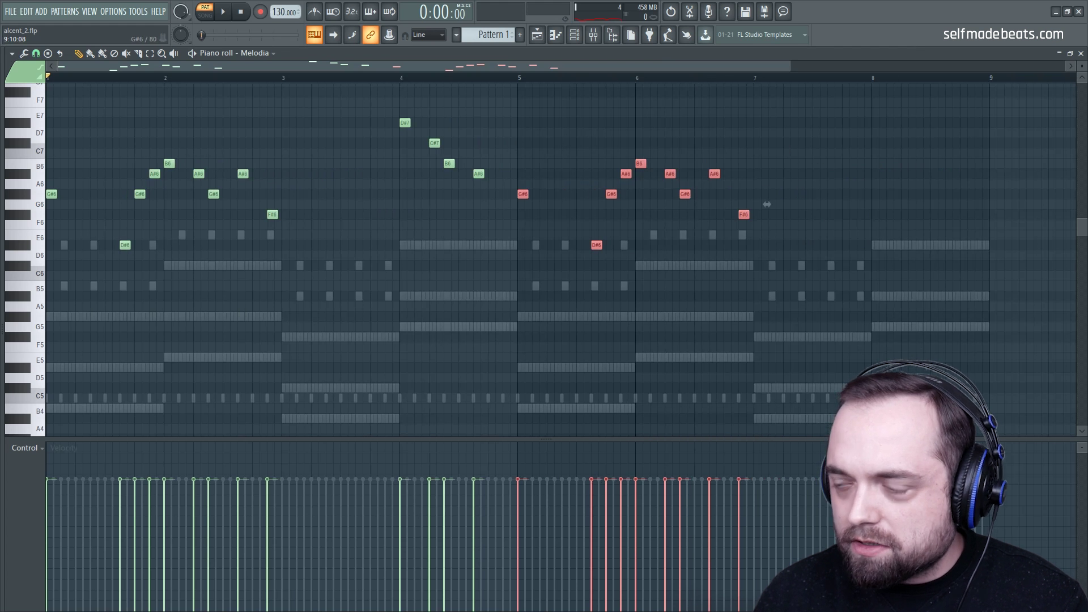
pyautogui.press('space')
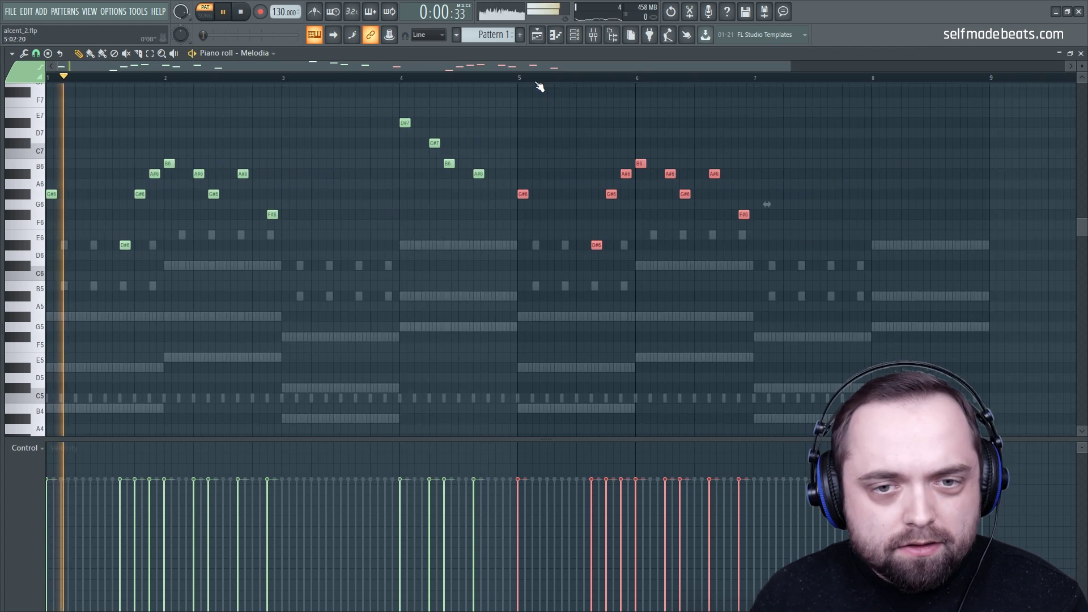
pyautogui.hotkey('ctrl', 'd')
pyautogui.moveTo(556, 66); pyautogui.dragTo(592, 69)
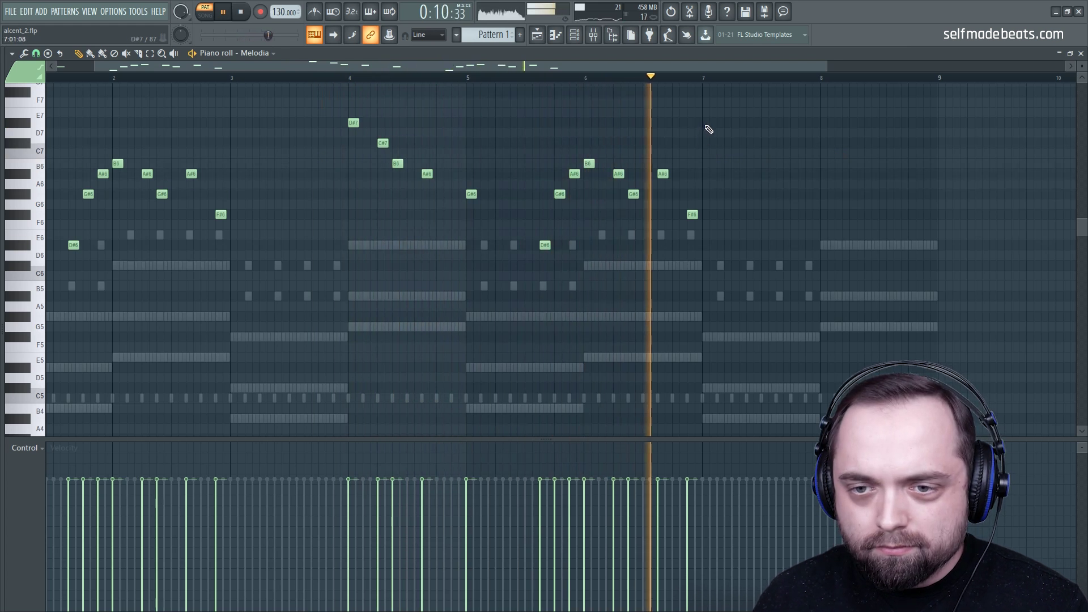
# Add the Melodia notes D#7, E7 and D#7 at steps 1, 5 and 7 of bar 8 and play the ending
pyautogui.press('space')
pyautogui.click(823, 123)
pyautogui.click(854, 114)
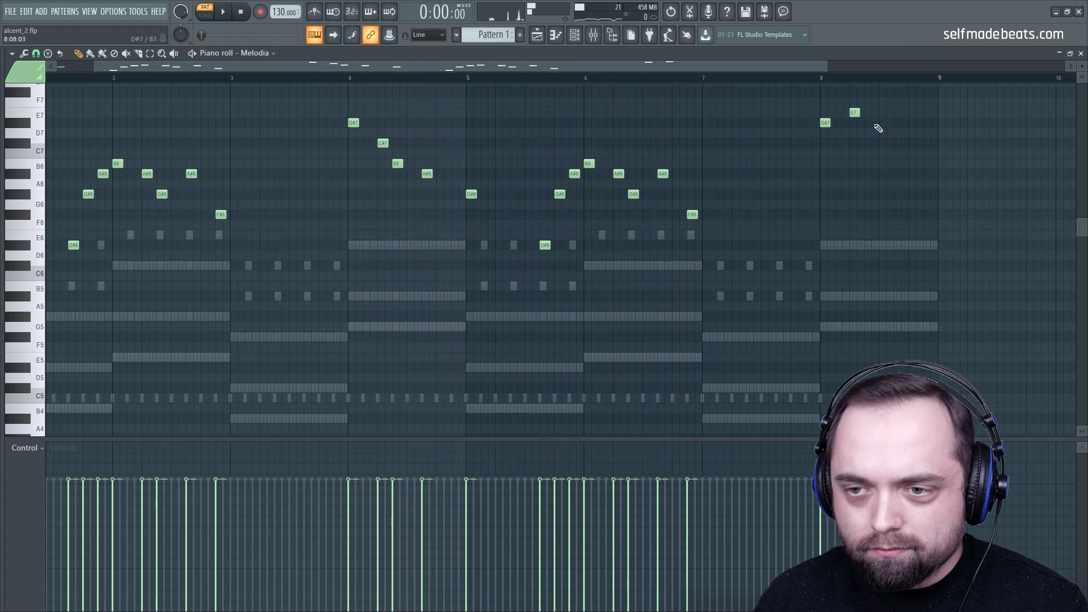
pyautogui.click(869, 123)
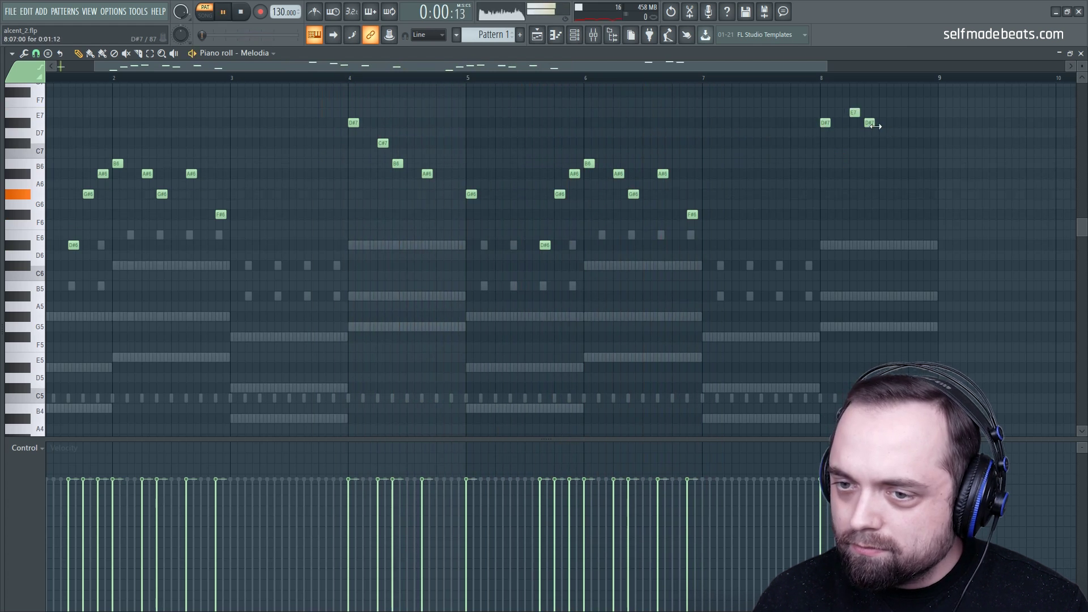
pyautogui.press('space')
pyautogui.click(795, 78)
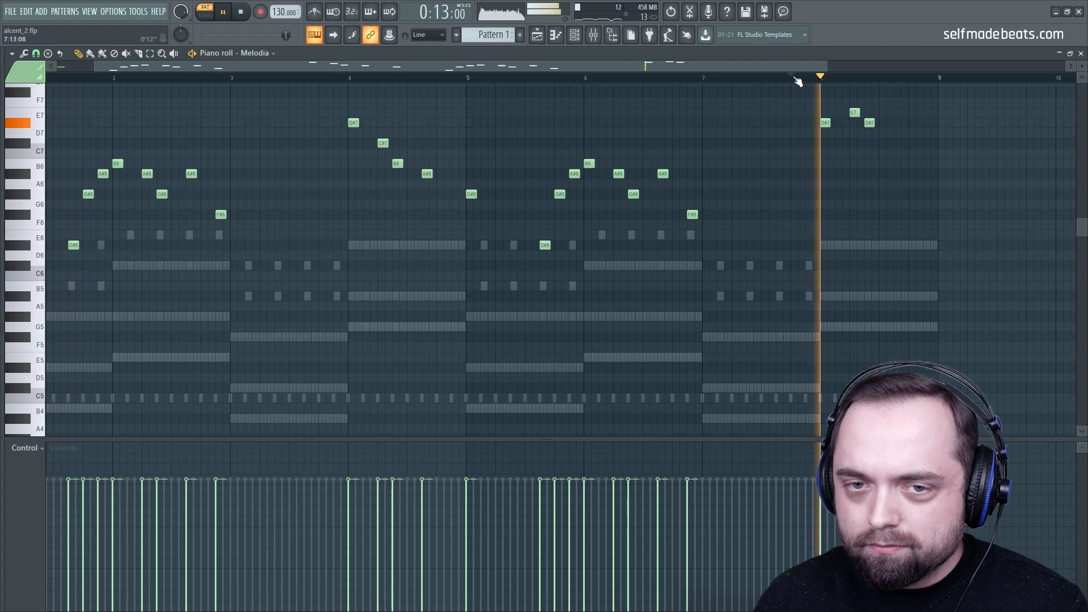
pyautogui.scroll(-2, 796, 80)
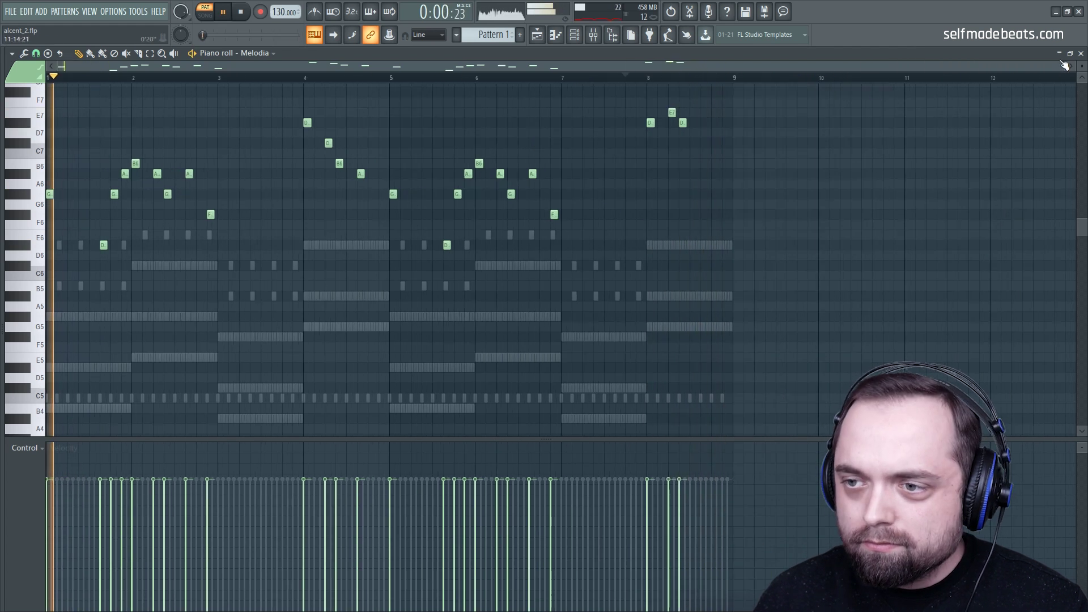
# Copy the finished Melodia notes into the Melodia #2 channel and listen to the whole pattern
pyautogui.click(1081, 53)
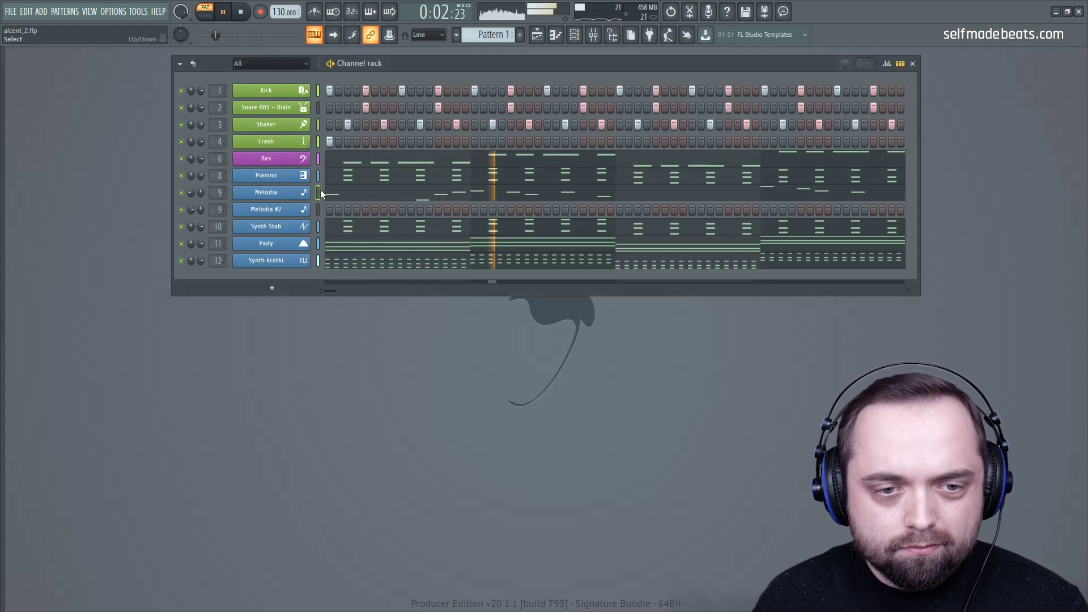
pyautogui.click(318, 210)
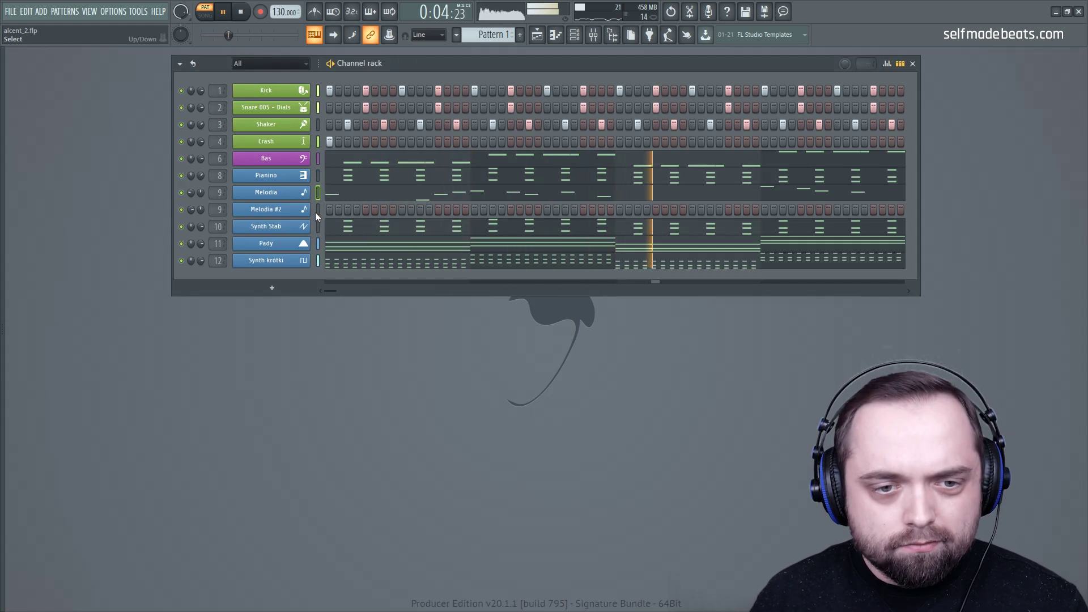
pyautogui.hotkey('ctrl', 'v')
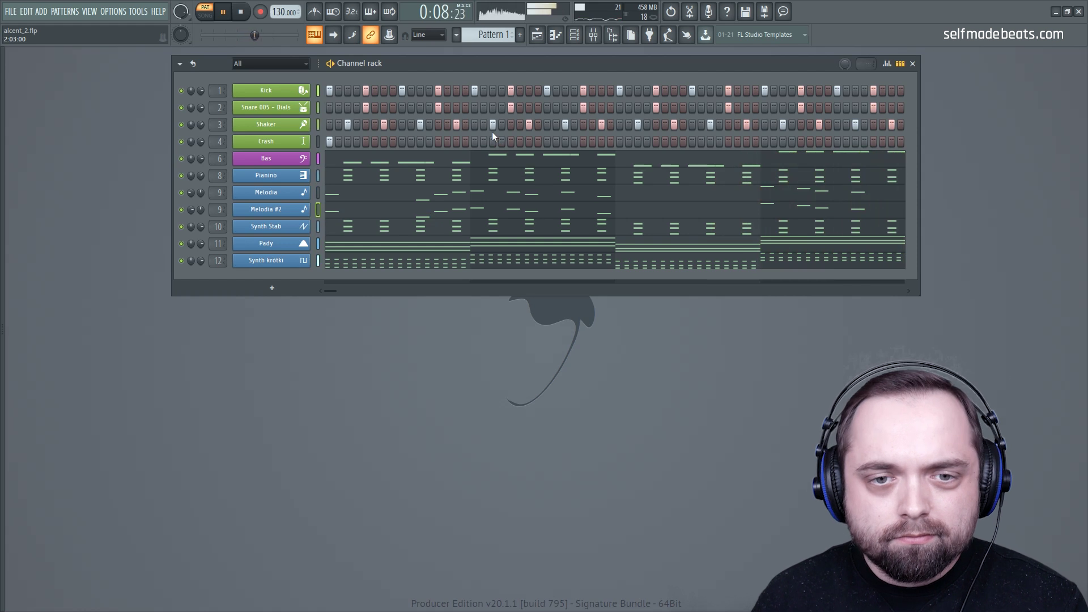
pyautogui.moveTo(488, 64); pyautogui.dragTo(497, 66)
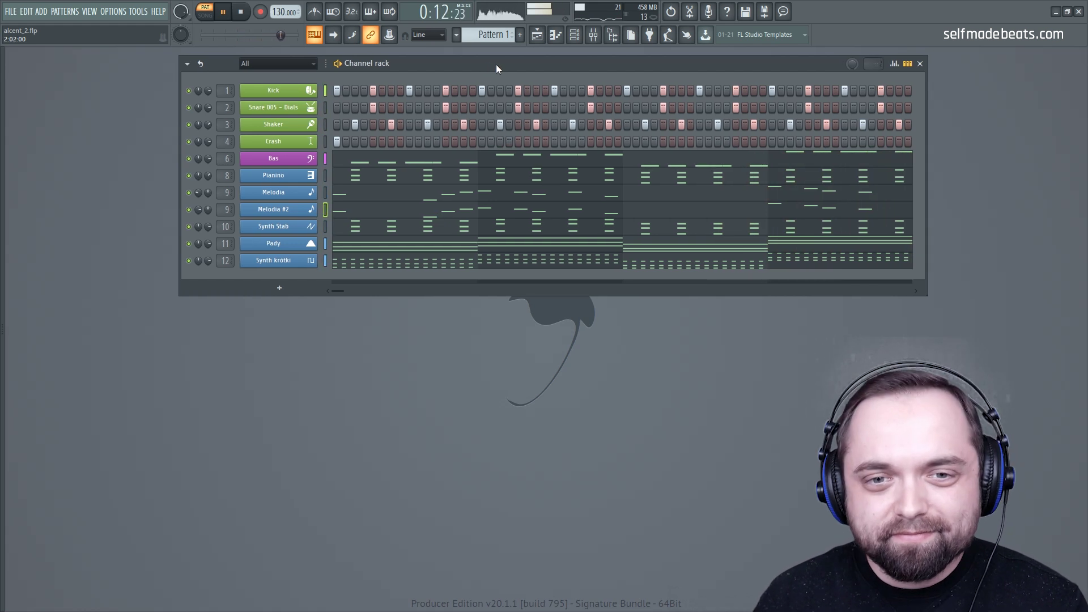
pyautogui.moveTo(496, 65); pyautogui.dragTo(490, 62)
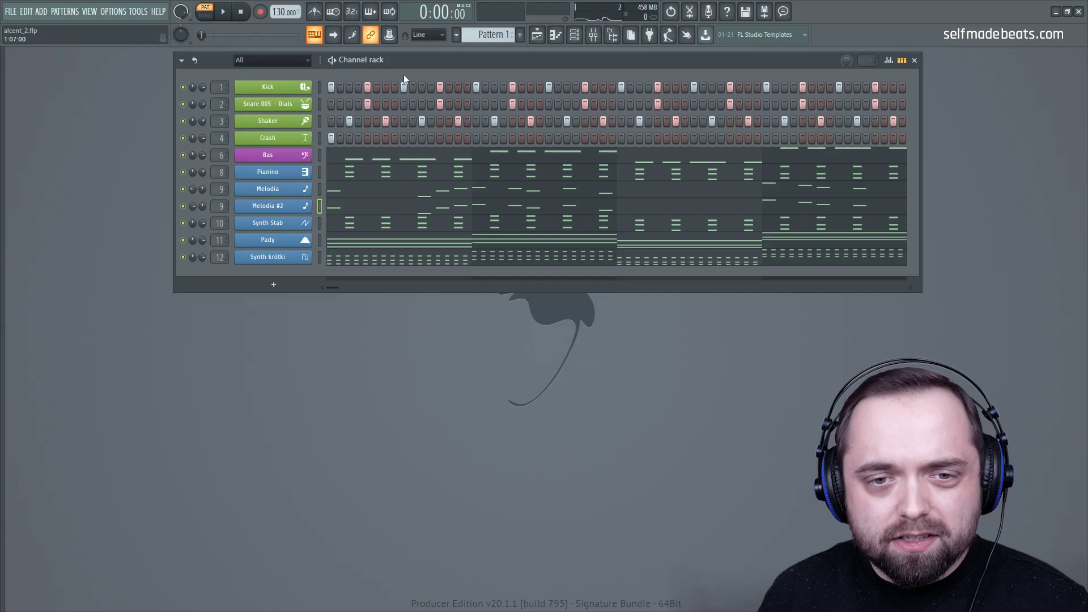
# Select all channels, open the mixer and look through the percussion, bass, instrument and group tracks
pyautogui.doubleClick(321, 85)
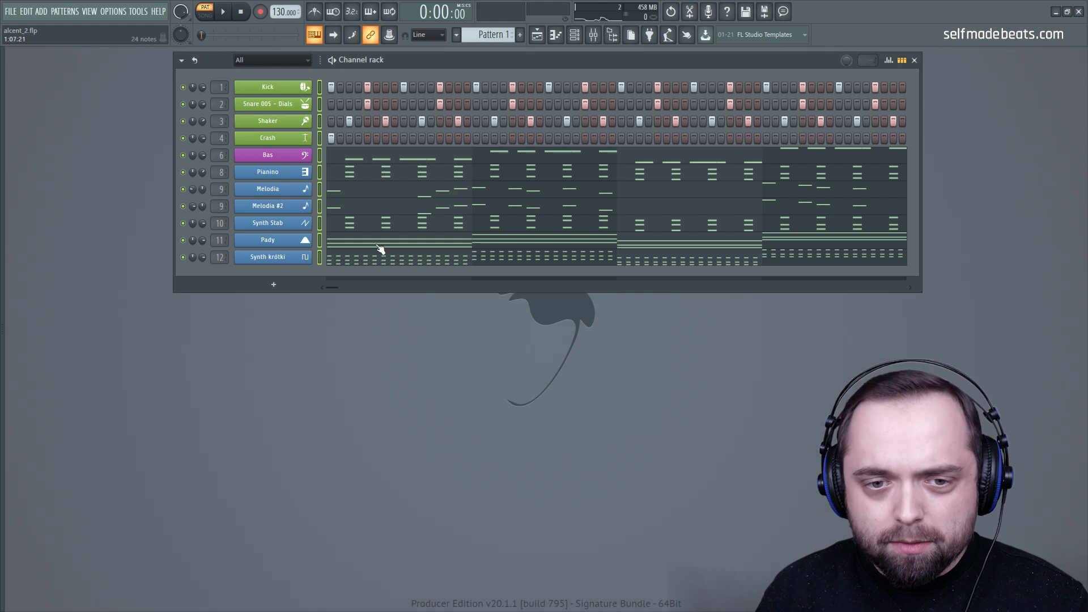
pyautogui.click(593, 36)
pyautogui.click(344, 176)
pyautogui.click(326, 172)
pyautogui.click(285, 170)
pyautogui.click(141, 170)
pyautogui.click(72, 170)
pyautogui.click(142, 168)
pyautogui.click(192, 165)
pyautogui.click(120, 162)
pyautogui.click(214, 164)
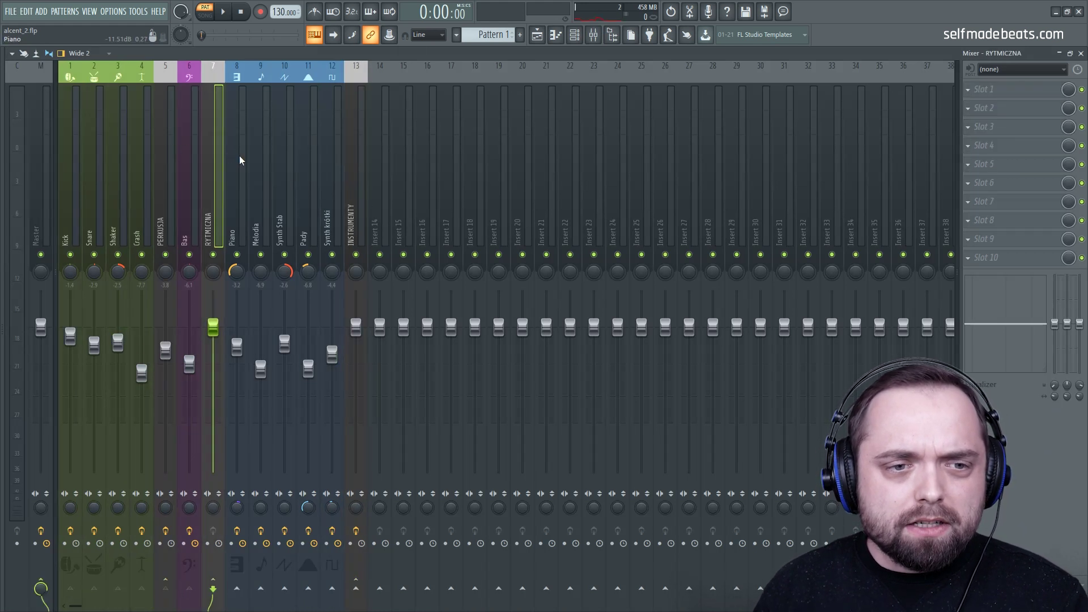
pyautogui.click(310, 166)
# Examine the Kick track's parametric EQ curve, and the effect chains and panning of Synth Stab and Piano
pyautogui.click(70, 169)
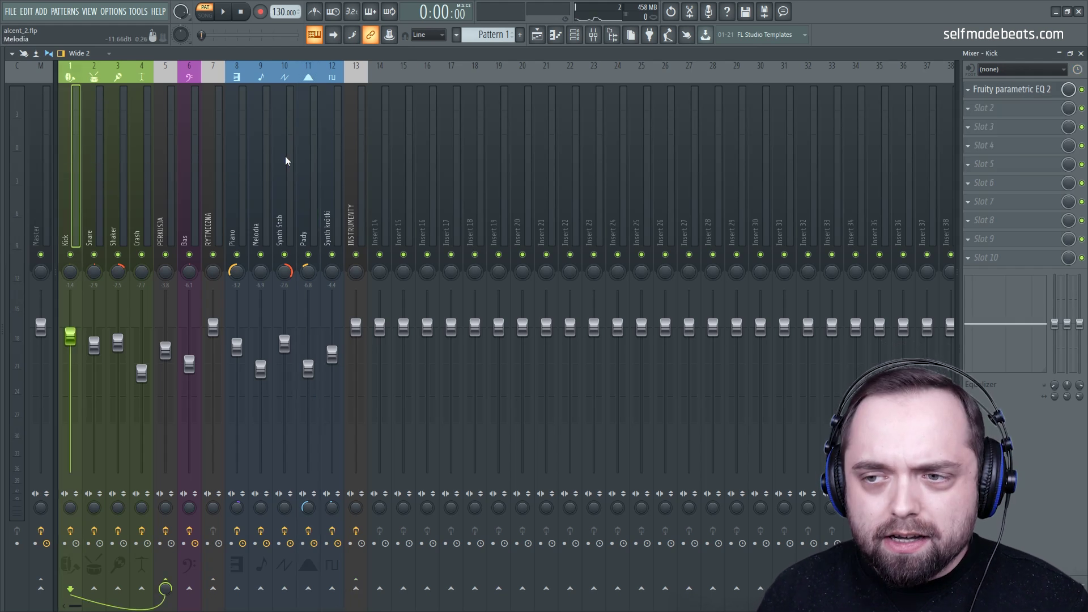
pyautogui.click(1006, 90)
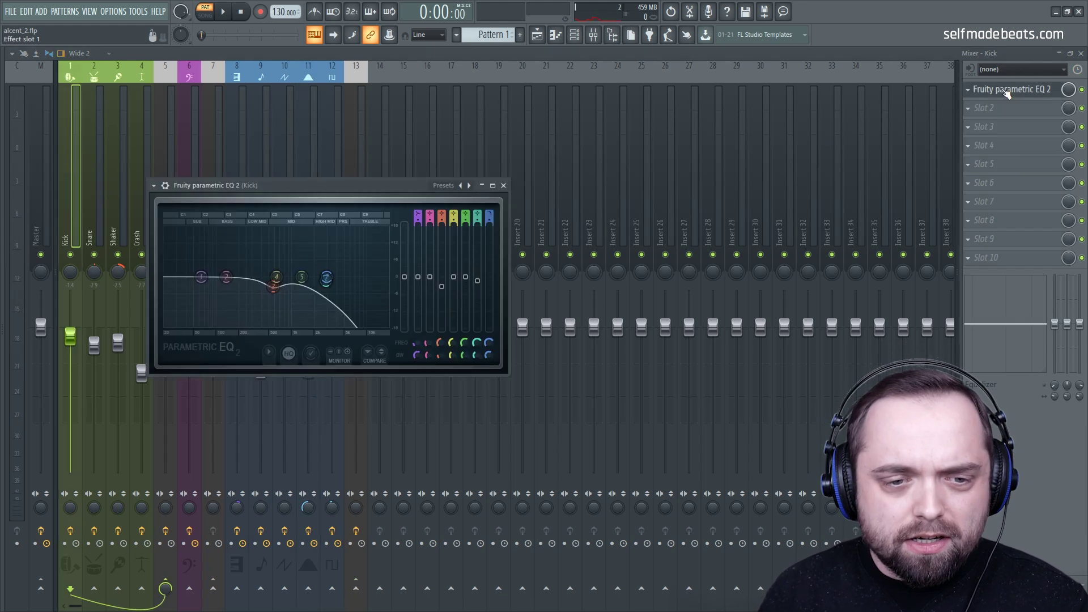
pyautogui.click(1006, 90)
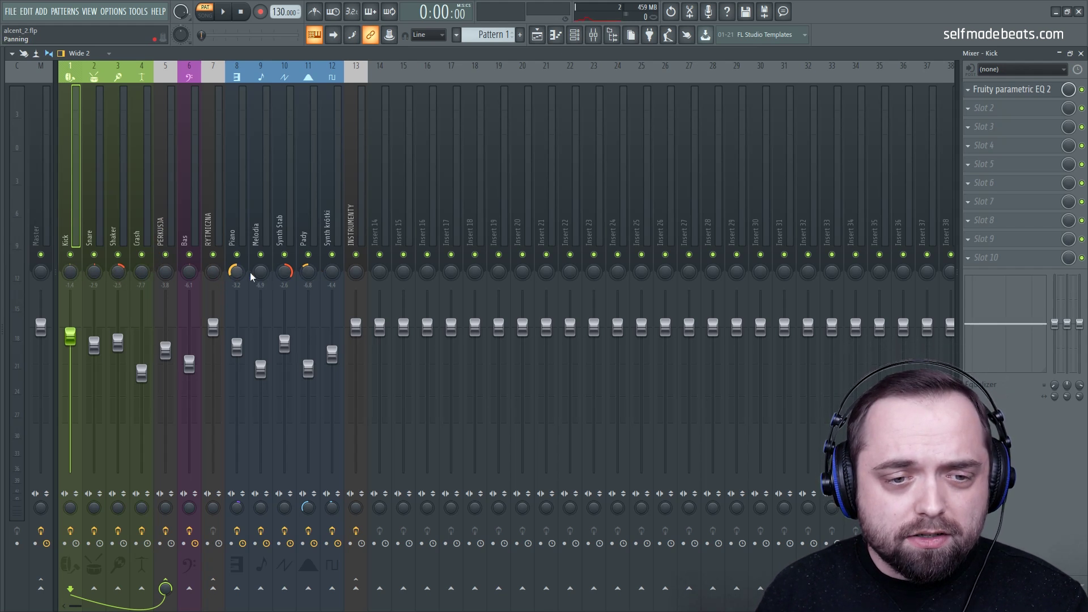
pyautogui.click(287, 180)
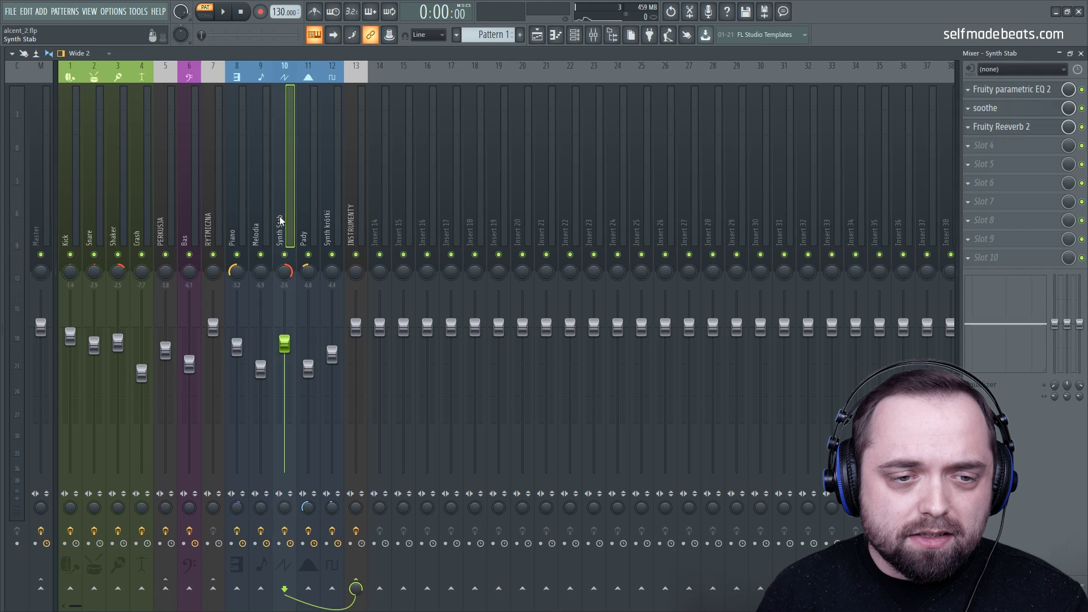
pyautogui.click(239, 212)
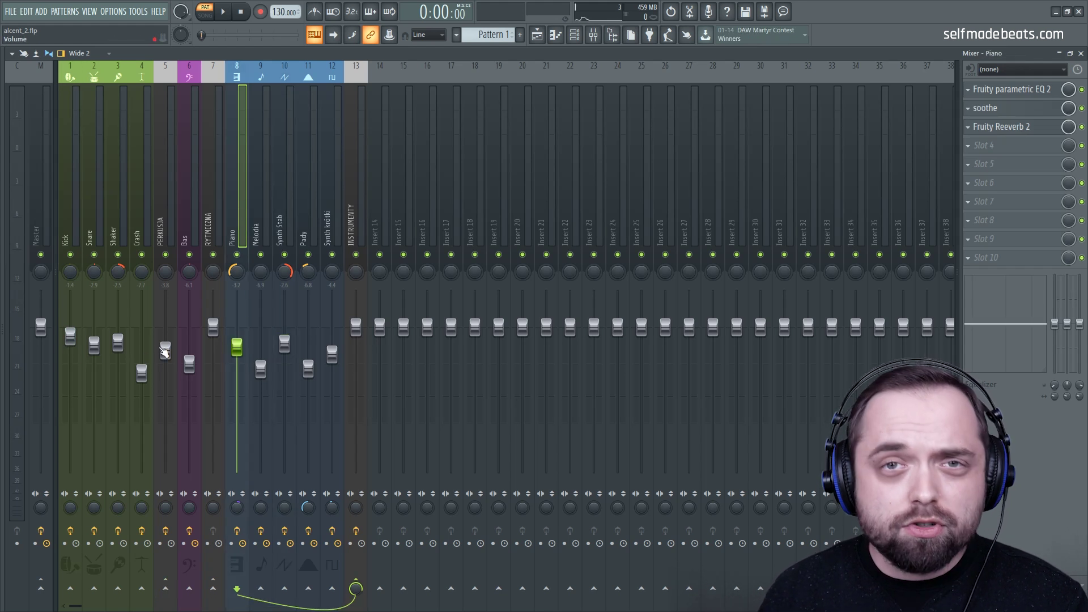
# Examine the Snare track's parametric EQ curve against the instrument tracks
pyautogui.click(102, 186)
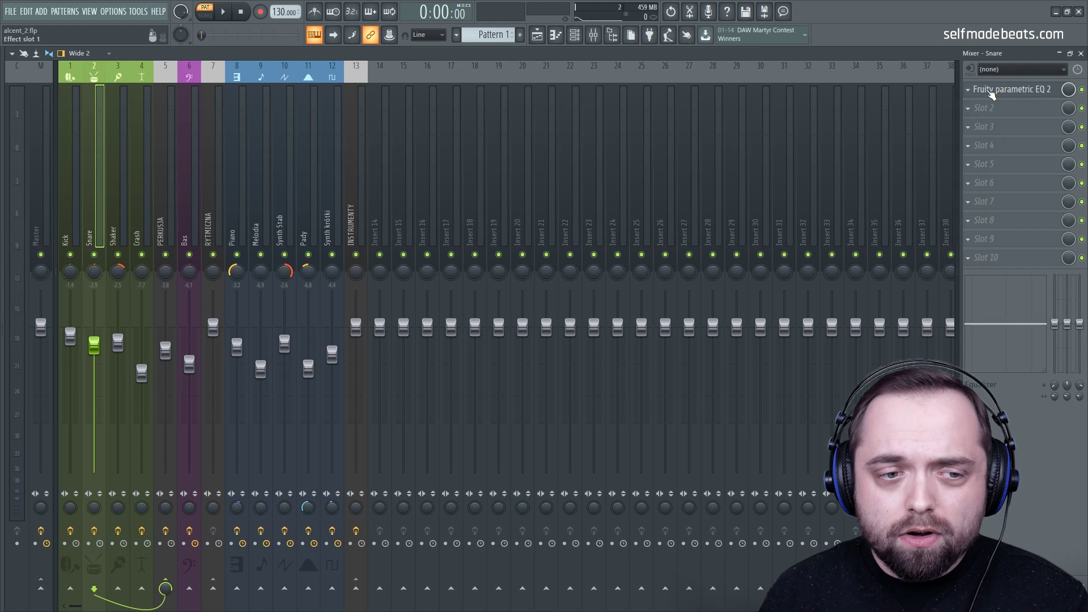
pyautogui.click(991, 91)
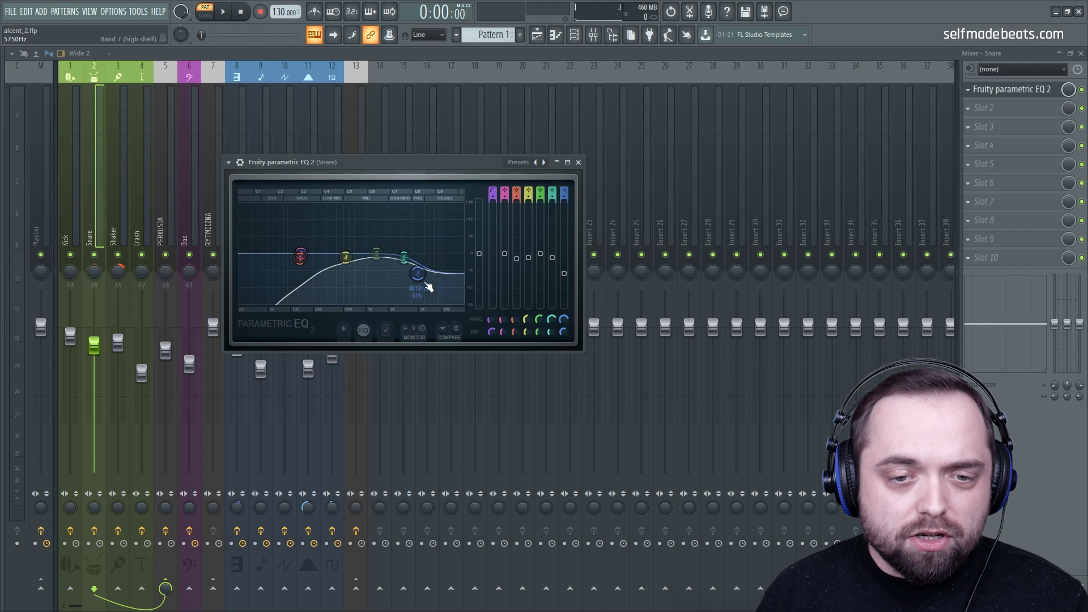
pyautogui.click(578, 162)
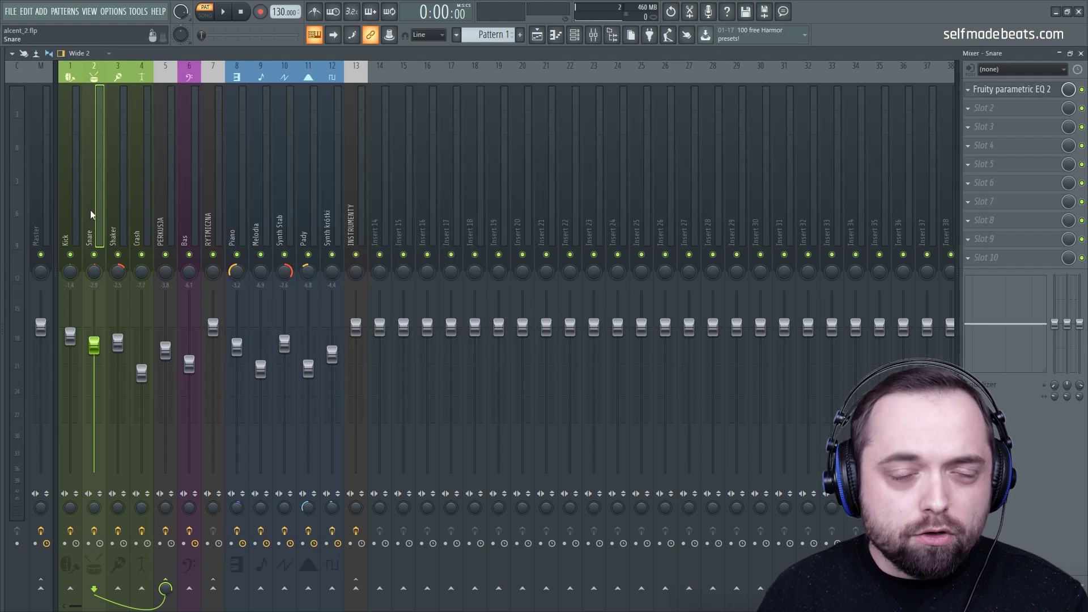
pyautogui.moveTo(336, 212); pyautogui.dragTo(243, 213)
# Examine the parametric EQ curves on the Shaker and Crash tracks
pyautogui.click(120, 219)
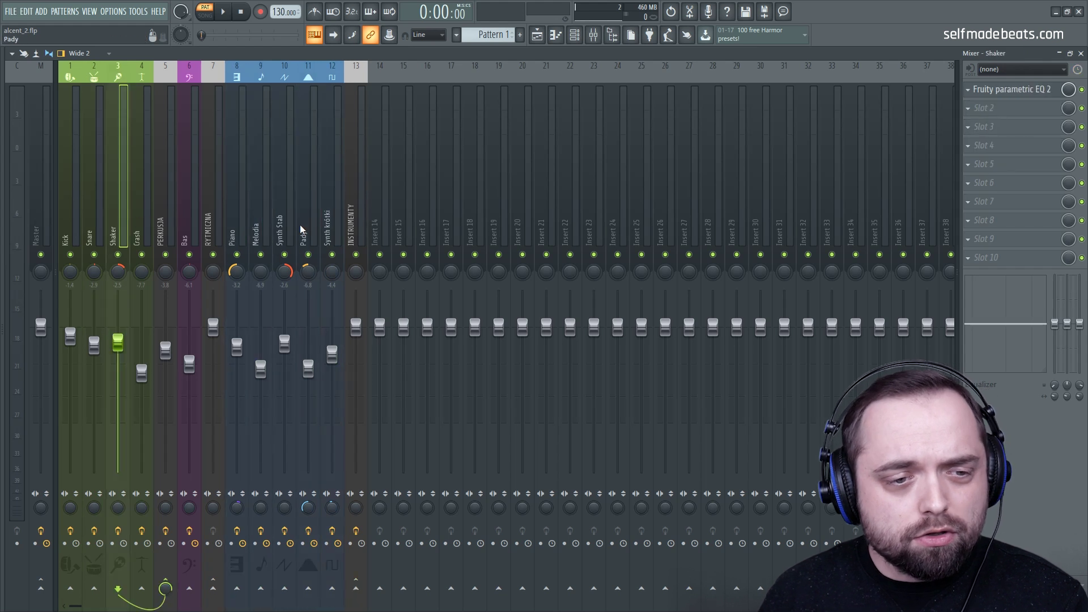
pyautogui.click(991, 95)
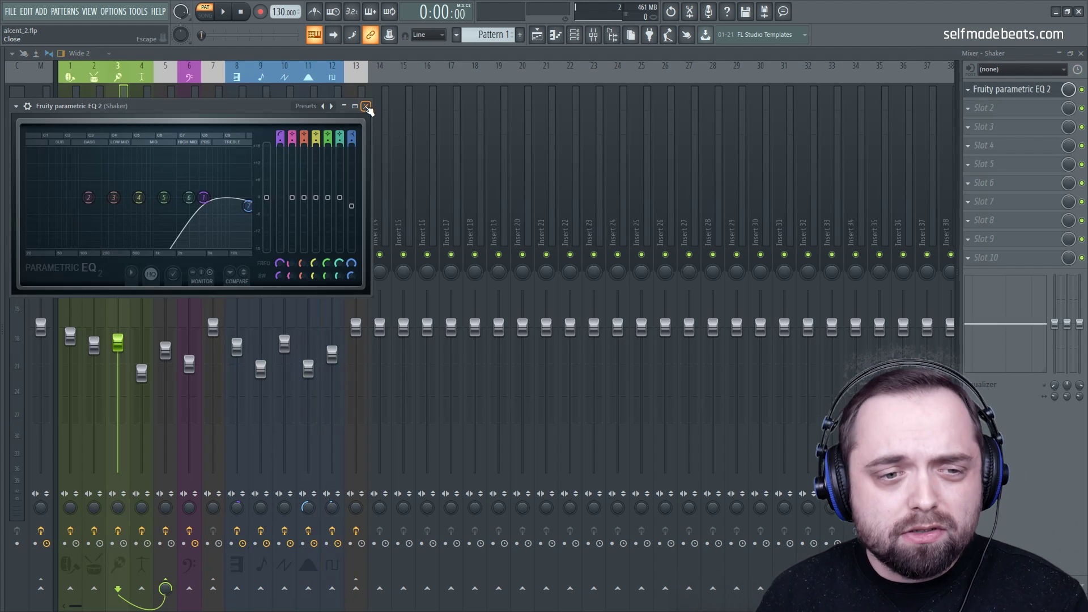
pyautogui.moveTo(236, 107); pyautogui.dragTo(464, 115)
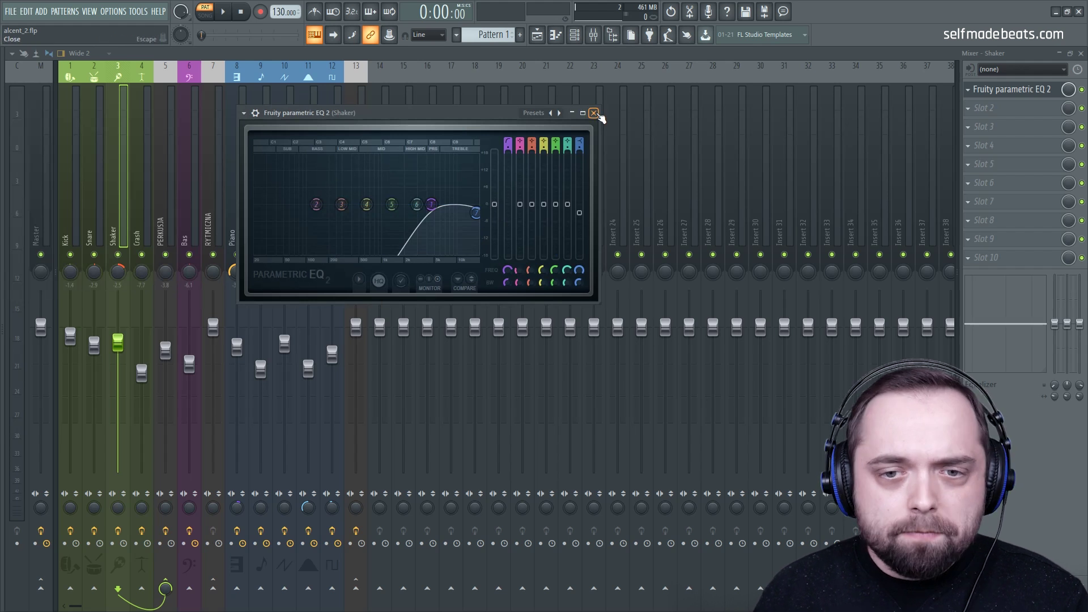
pyautogui.click(594, 112)
pyautogui.click(141, 203)
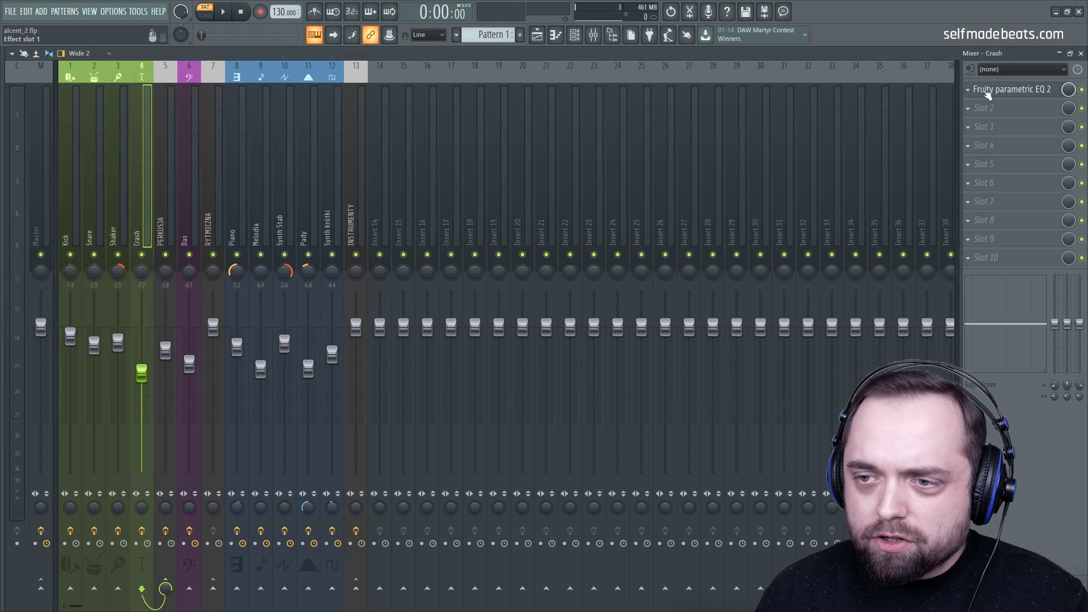
pyautogui.click(1005, 90)
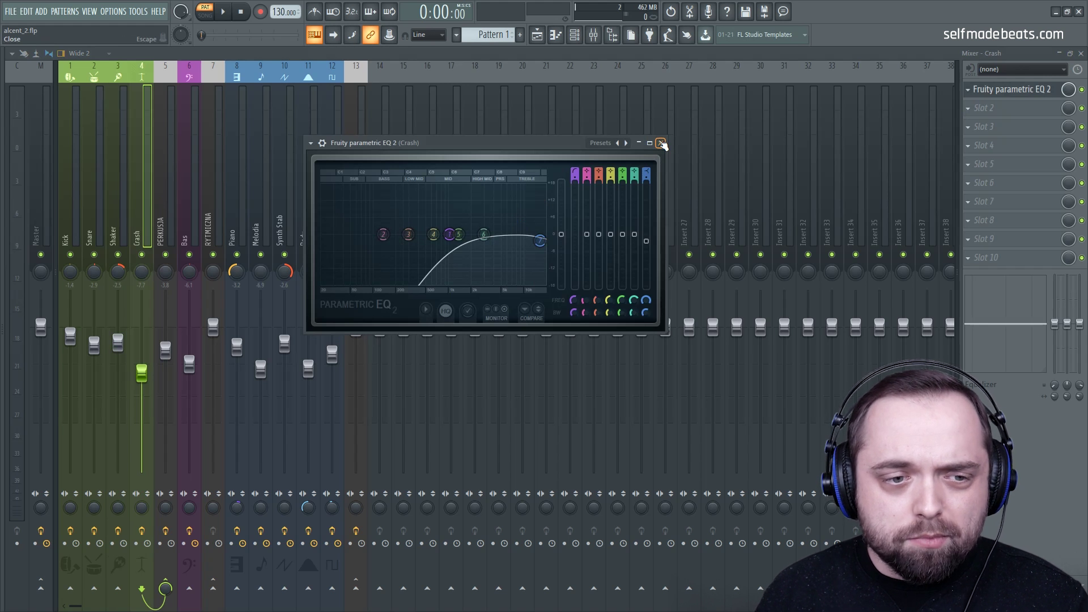
pyautogui.click(662, 144)
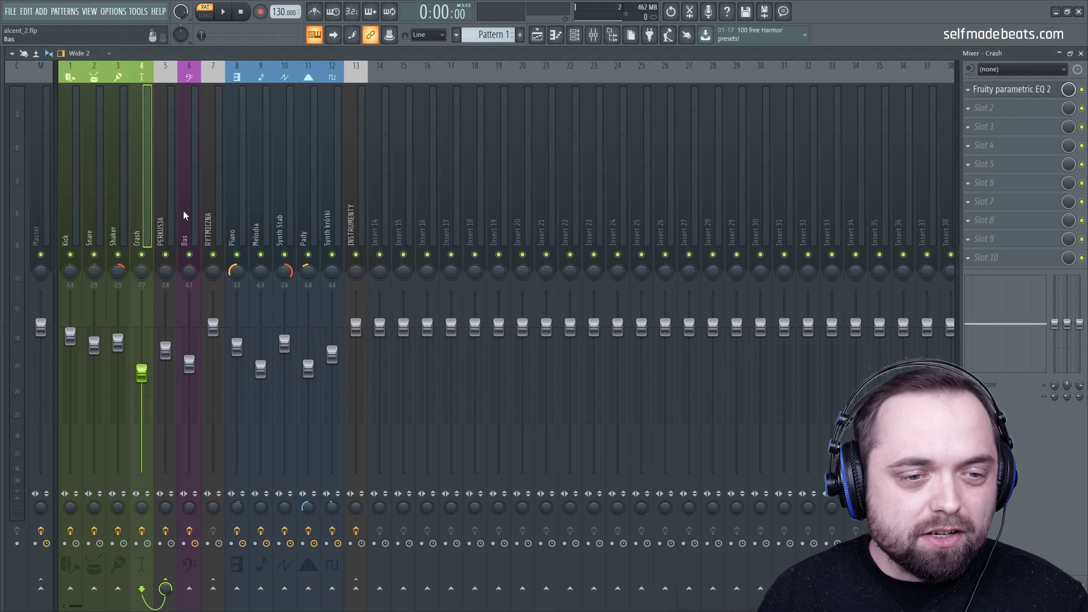
# Examine the Fruity Compressor settings on the PERKUSJA group track
pyautogui.click(163, 223)
pyautogui.click(997, 89)
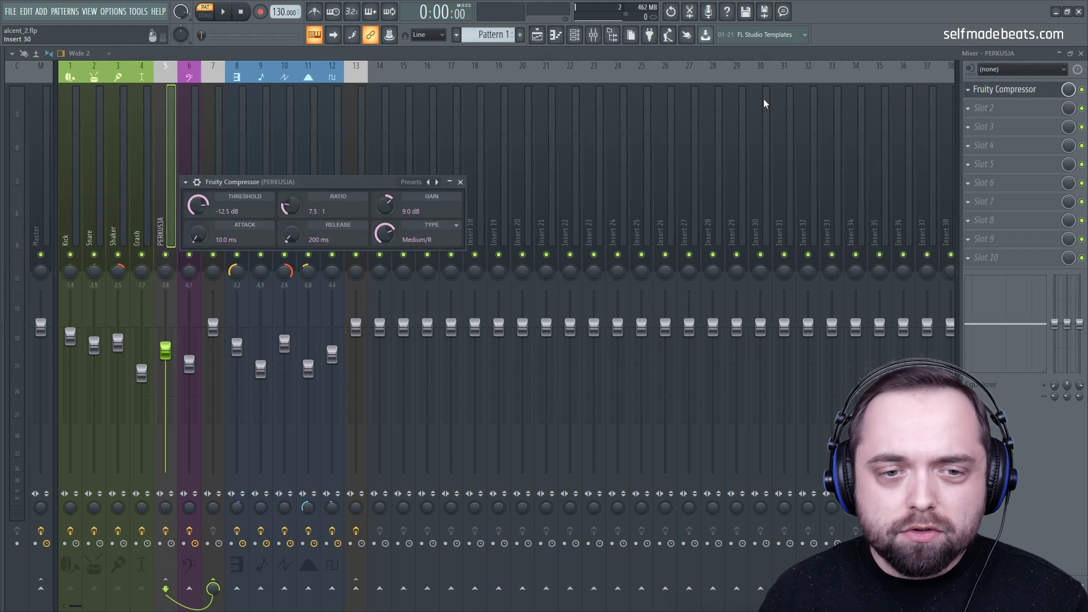
pyautogui.moveTo(329, 185); pyautogui.dragTo(456, 152)
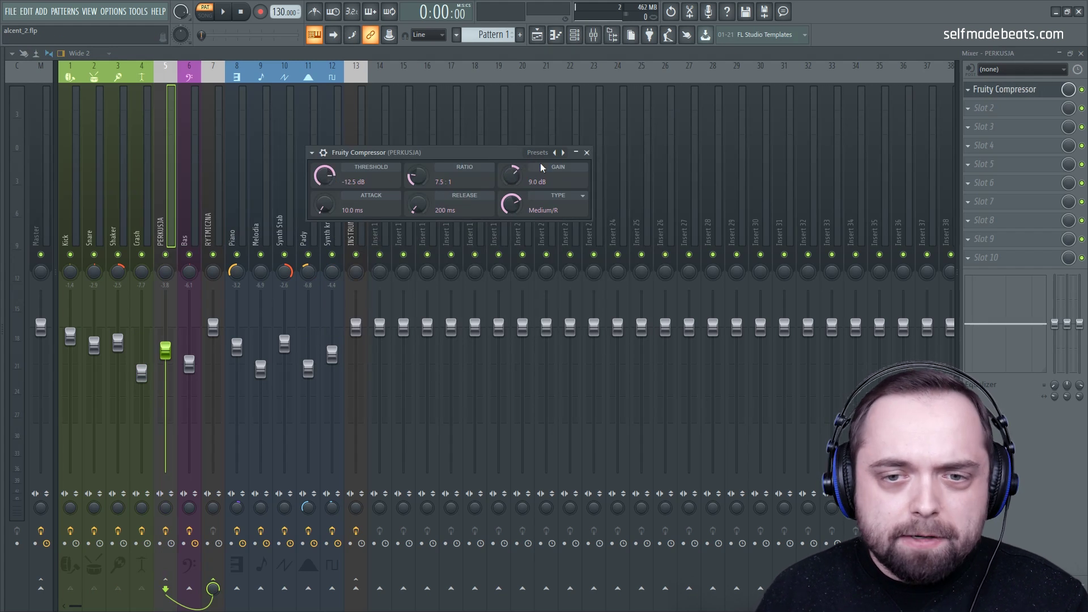
pyautogui.click(587, 152)
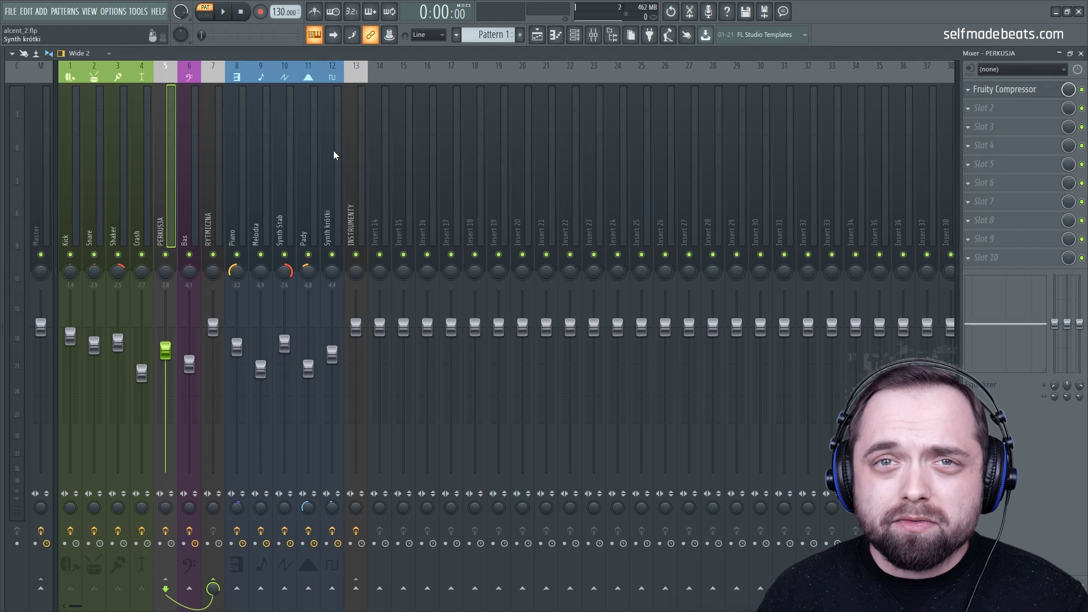
# Examine the parametric EQ curve and Fruity Compressor settings on the Bas track
pyautogui.click(195, 156)
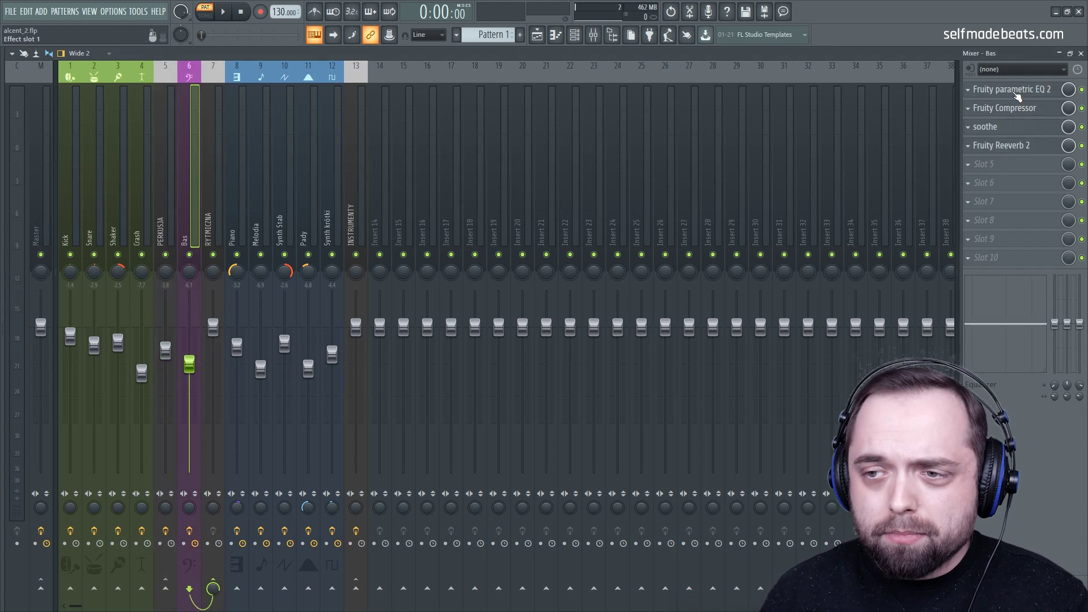
pyautogui.click(1014, 92)
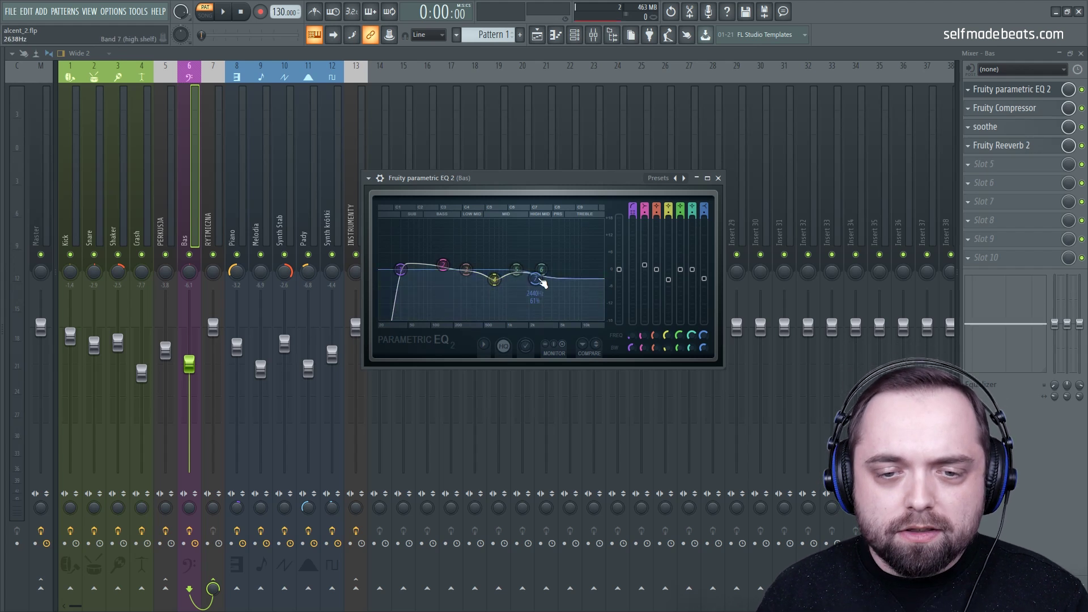
pyautogui.click(718, 178)
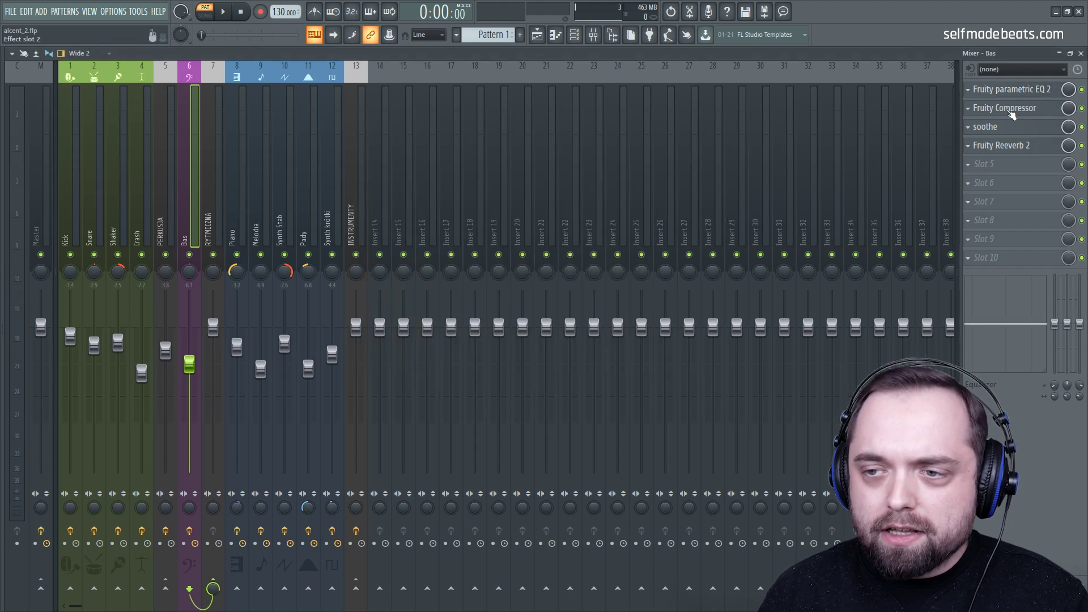
pyautogui.click(1017, 110)
pyautogui.moveTo(652, 187); pyautogui.dragTo(536, 177)
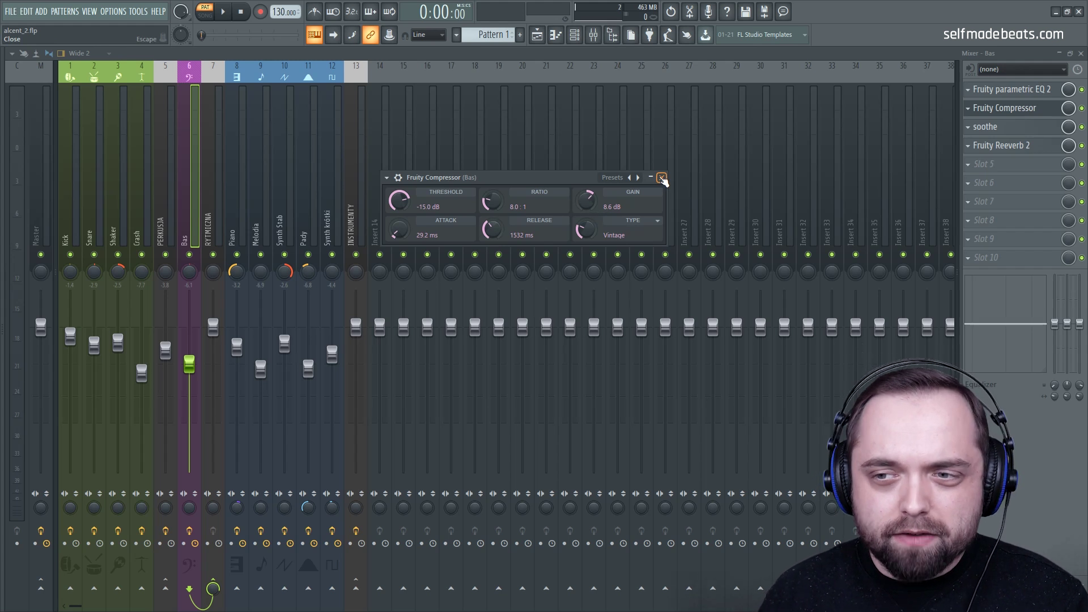
pyautogui.click(662, 177)
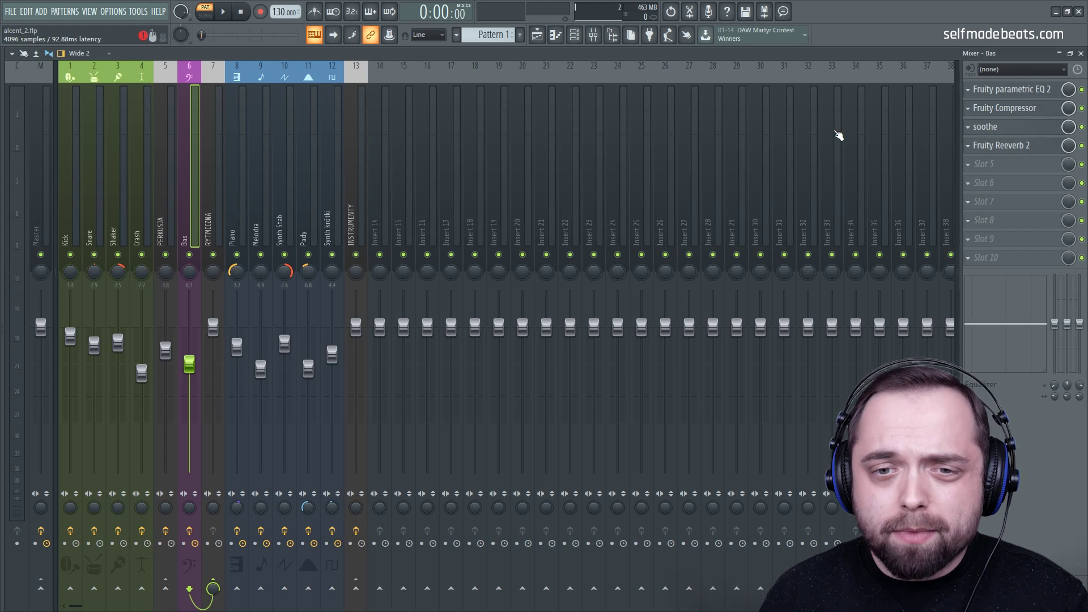
# Examine the soothe curve and the Fruity Reeverb 2 settings on the Bas track
pyautogui.moveTo(339, 134); pyautogui.dragTo(516, 129)
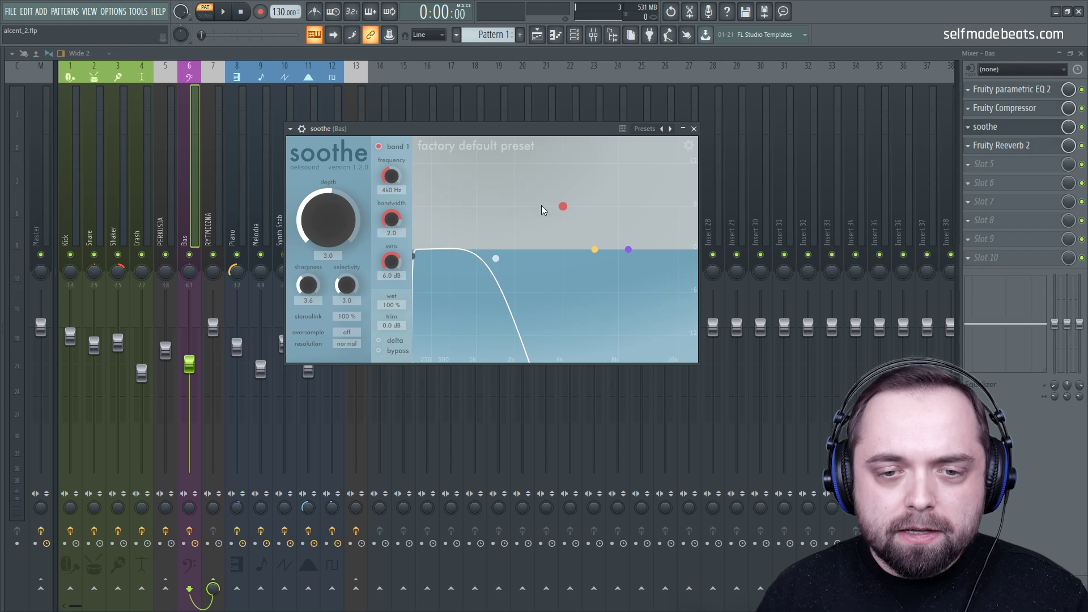
pyautogui.click(693, 130)
pyautogui.click(996, 145)
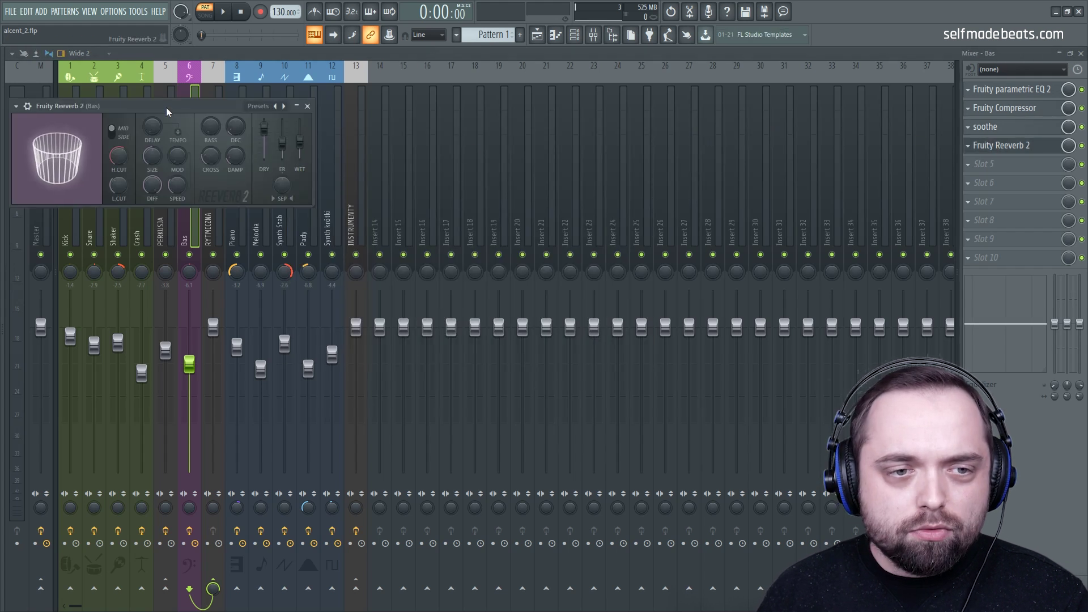
pyautogui.moveTo(165, 102); pyautogui.dragTo(413, 140)
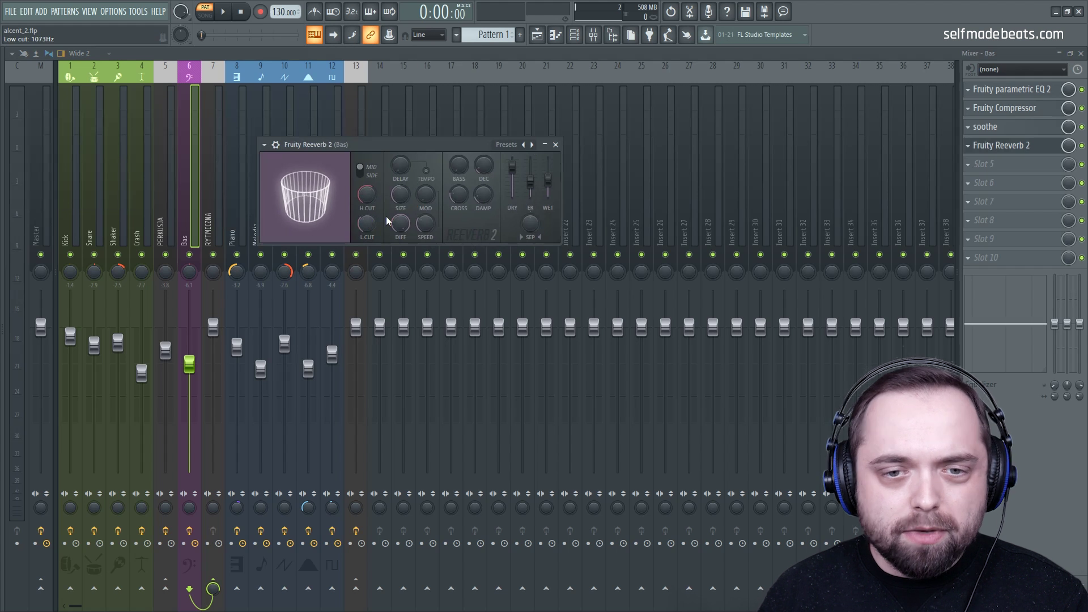
pyautogui.click(555, 144)
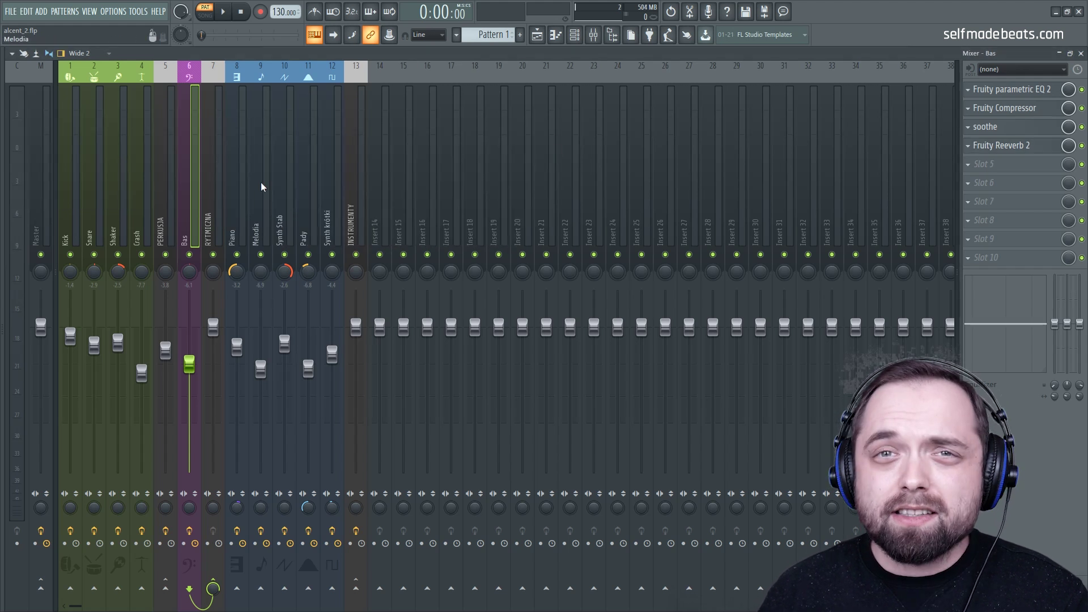
# Check the effect slots and routing of the RYTMICZNA group track and the Bas track
pyautogui.click(216, 169)
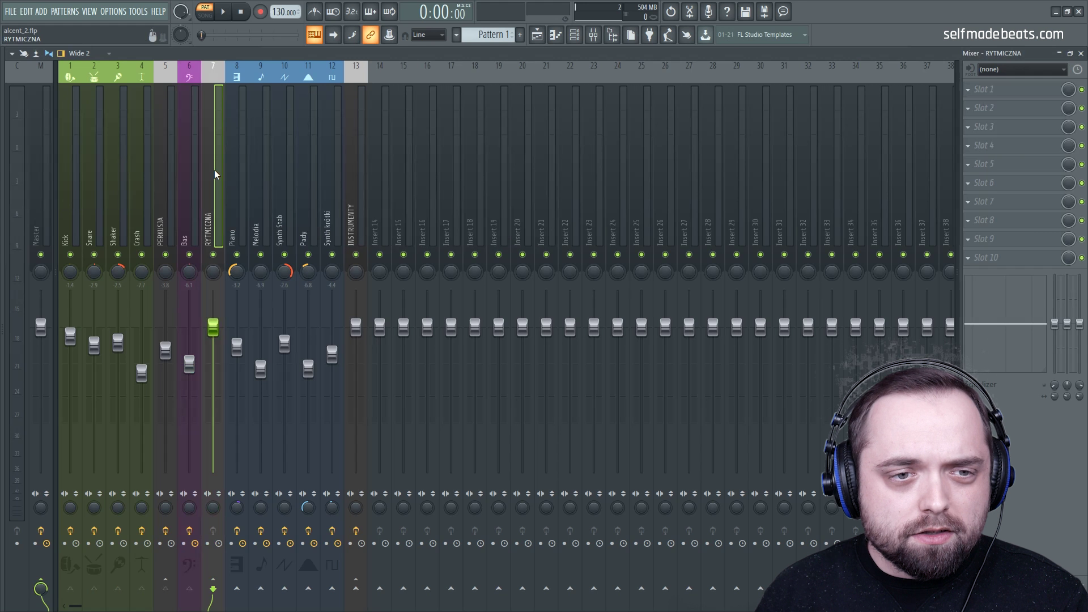
pyautogui.click(193, 168)
pyautogui.click(213, 165)
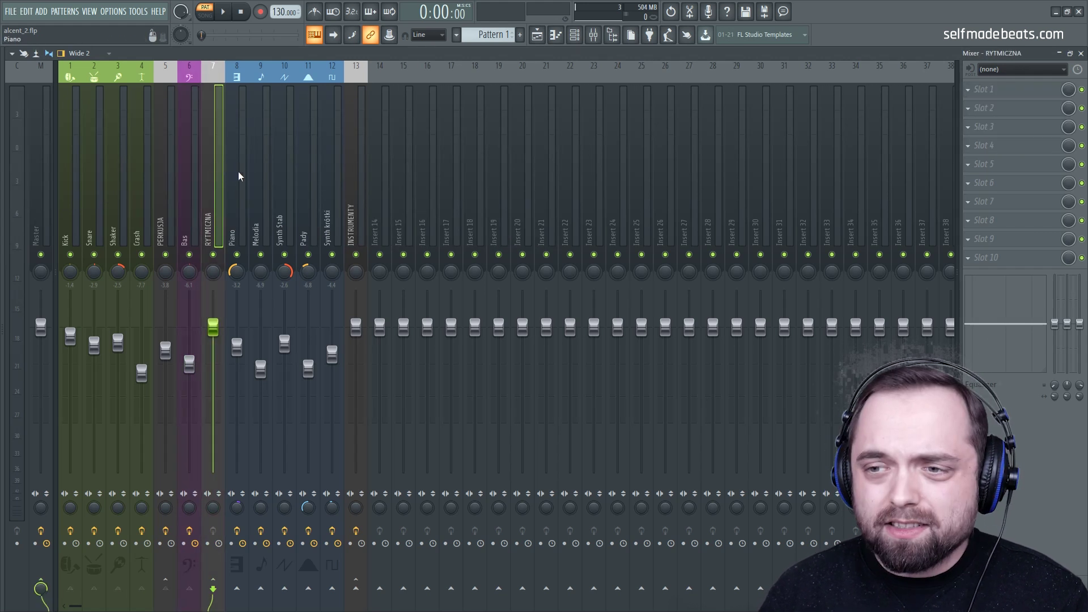
# Examine the parametric EQ curve on the Piano track
pyautogui.click(237, 171)
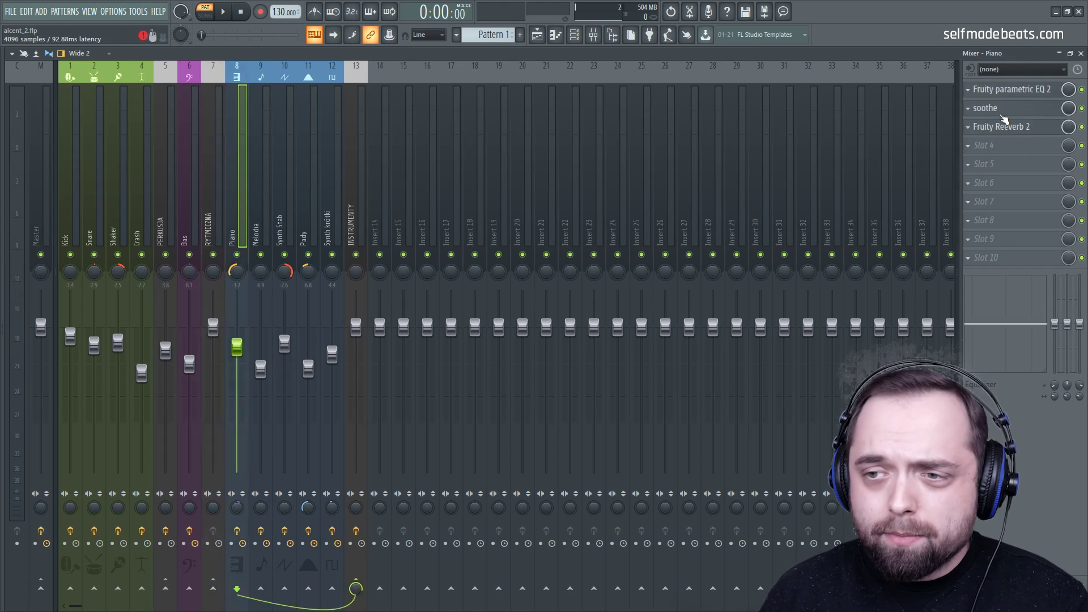
pyautogui.click(1007, 91)
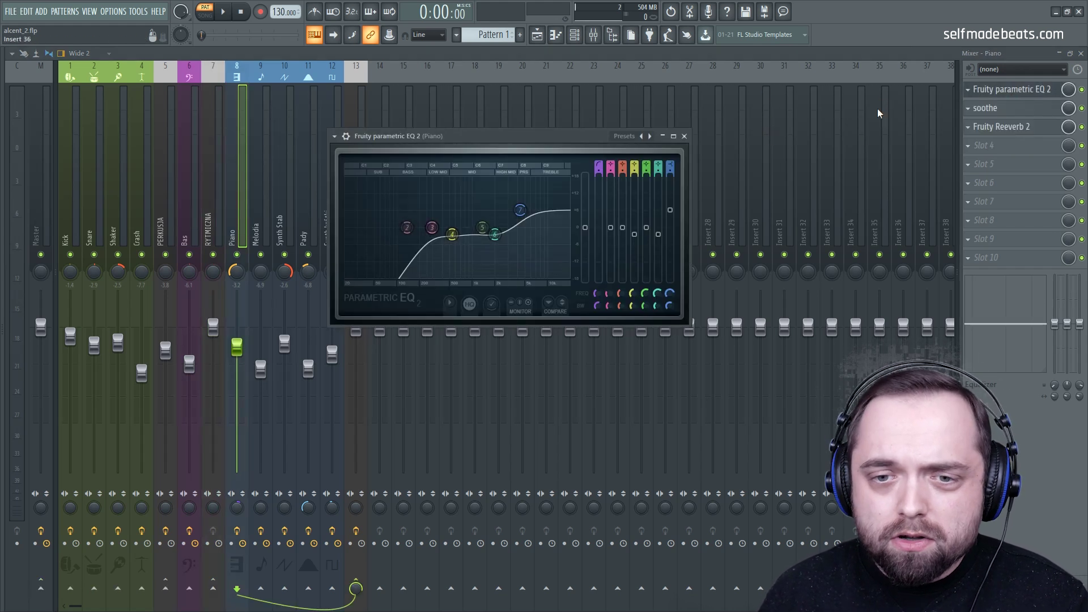
pyautogui.moveTo(520, 135); pyautogui.dragTo(550, 122)
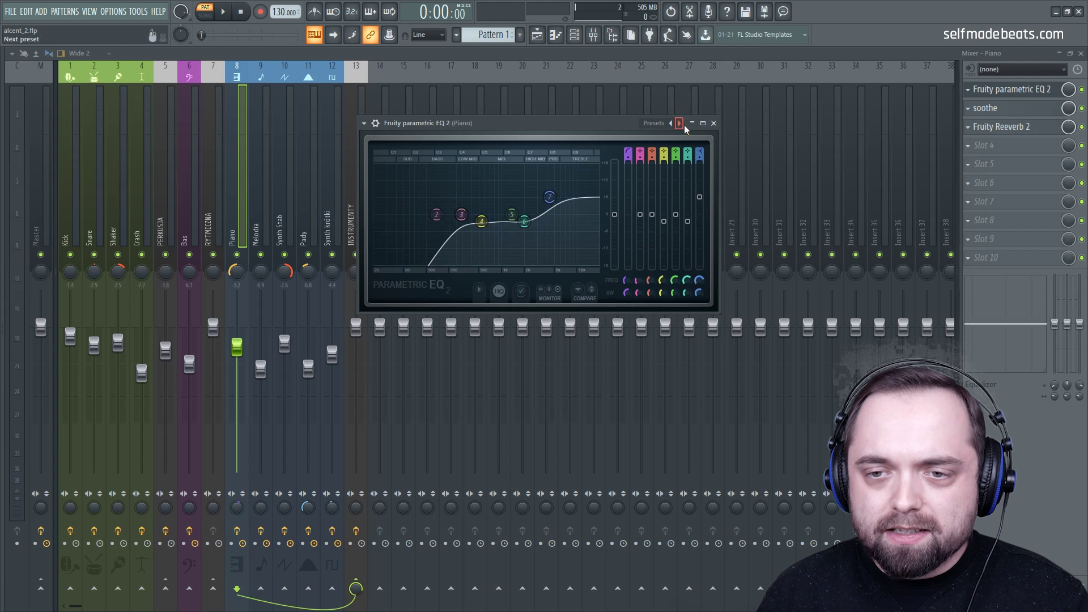
pyautogui.click(714, 123)
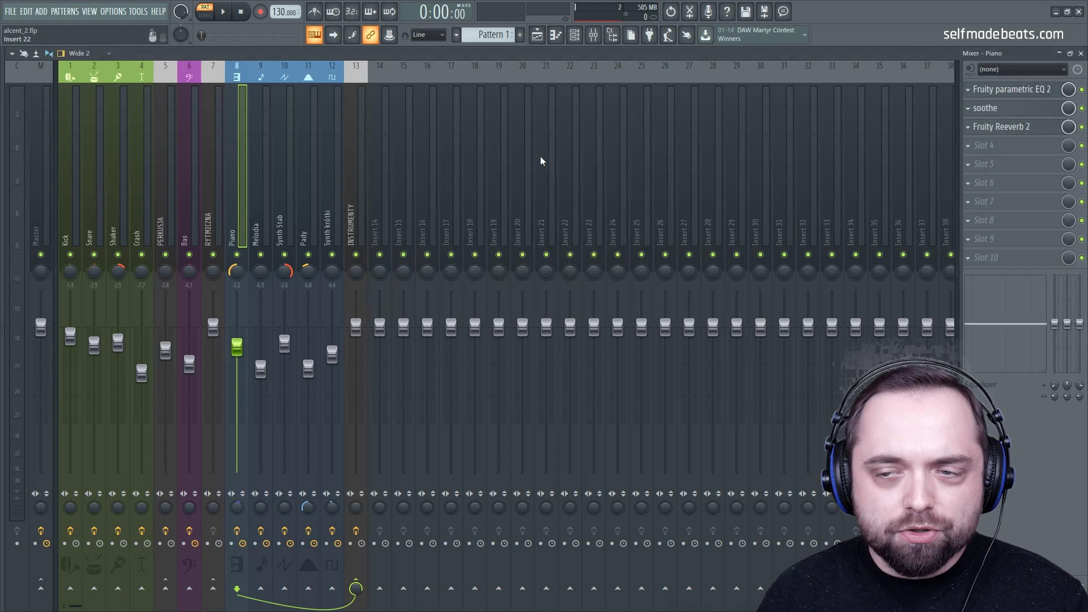
# Examine the soothe curve and the Fruity Reeverb 2 settings on the Piano track
pyautogui.click(995, 108)
pyautogui.moveTo(265, 166); pyautogui.dragTo(361, 151)
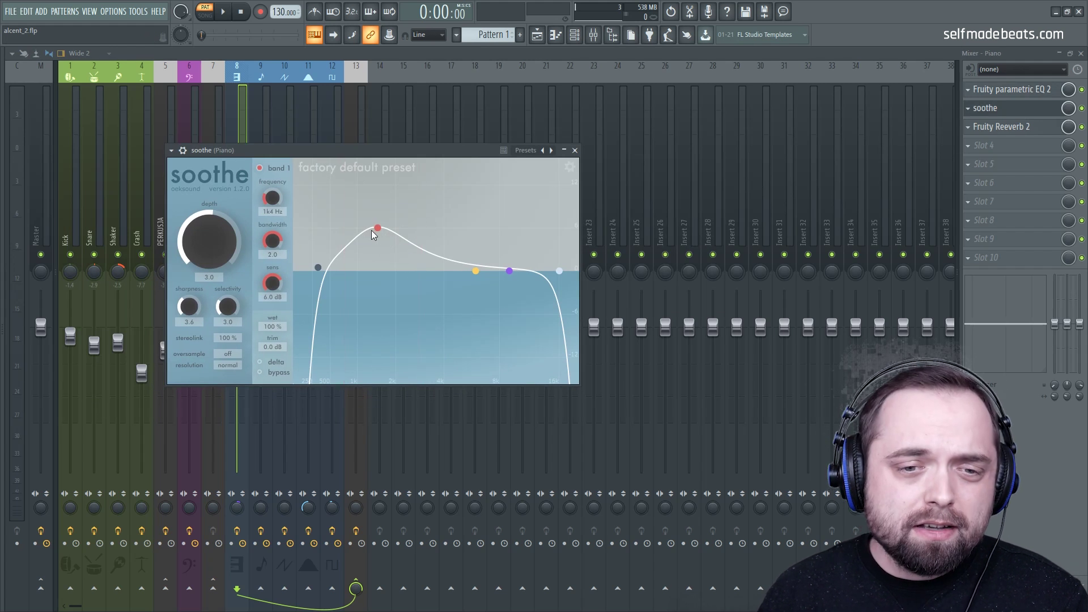
pyautogui.click(575, 150)
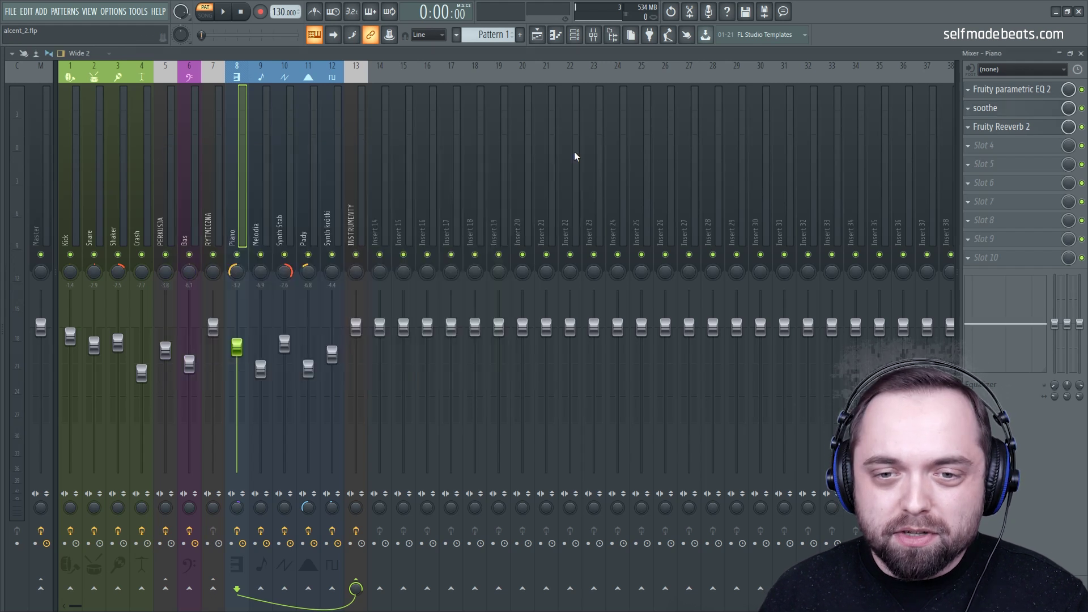
pyautogui.click(995, 129)
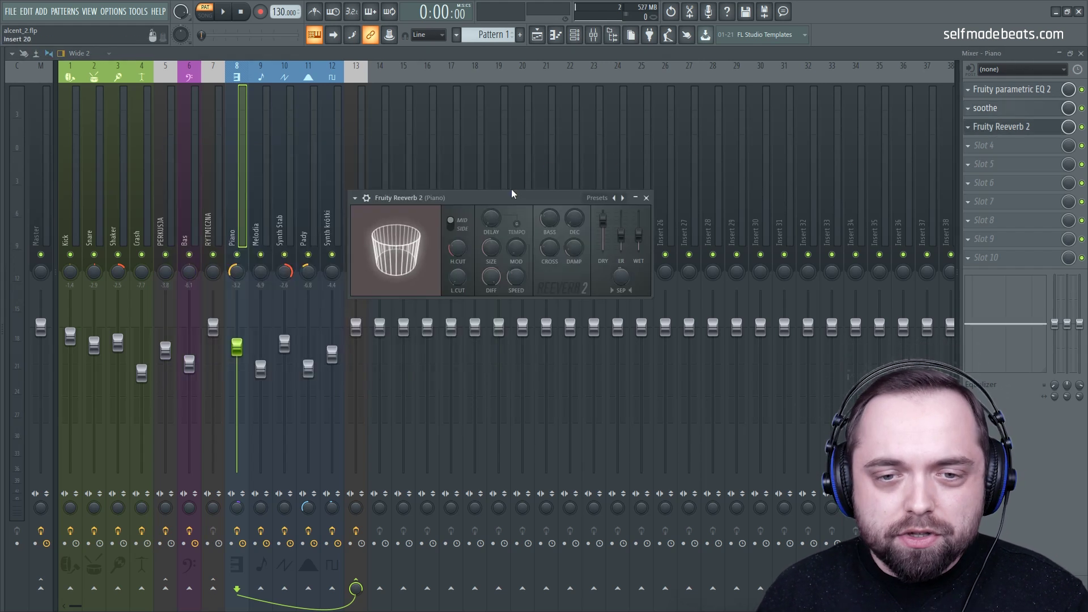
pyautogui.moveTo(510, 193); pyautogui.dragTo(510, 170)
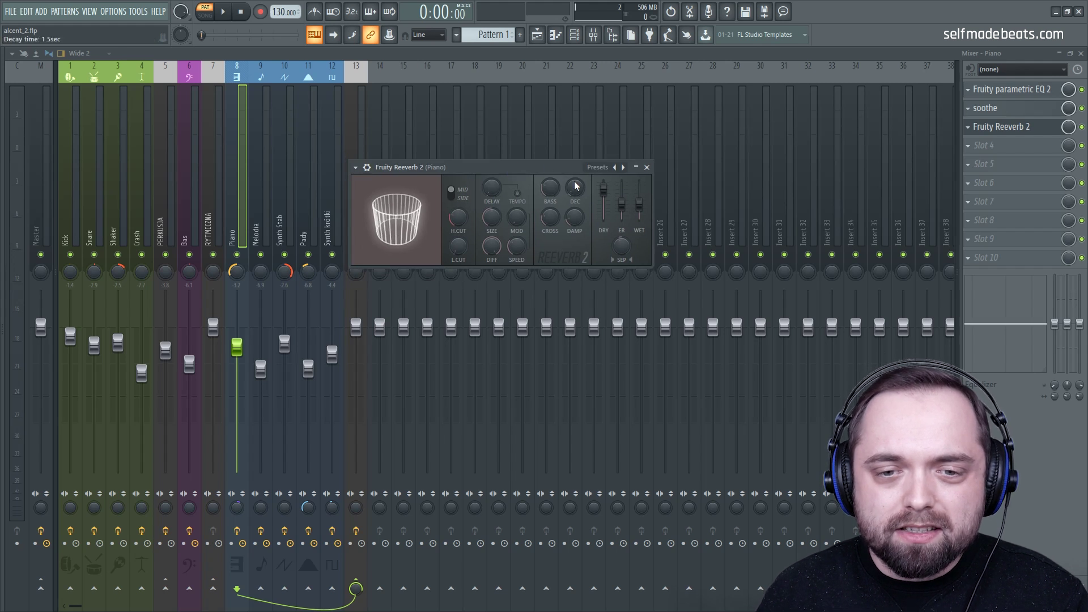
pyautogui.click(646, 167)
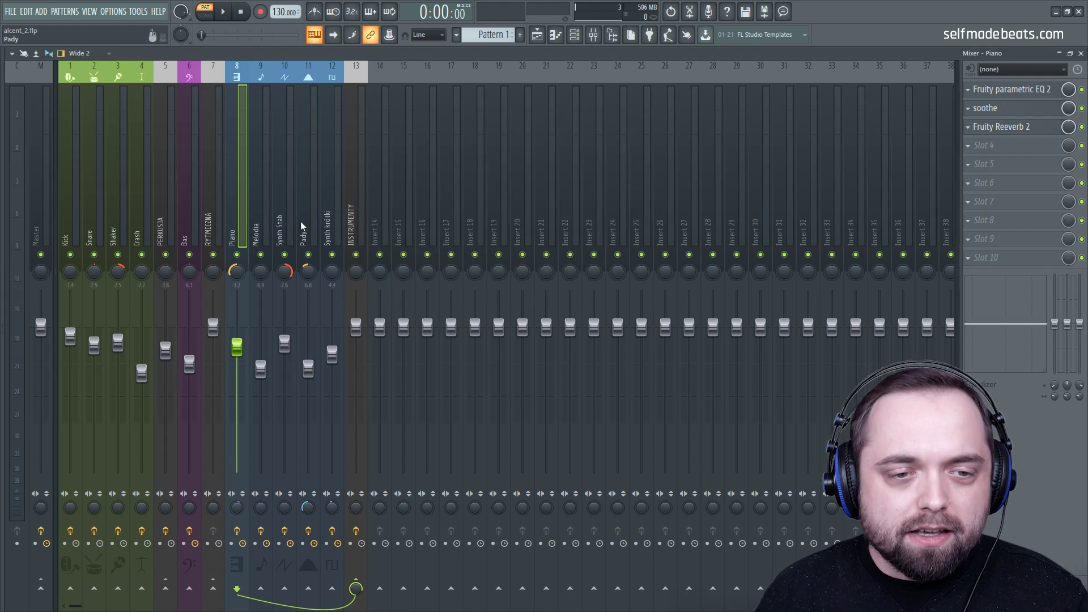
# Examine the Fruity Reeverb 2 and Fruity Limiter settings on the Melodia track
pyautogui.click(259, 212)
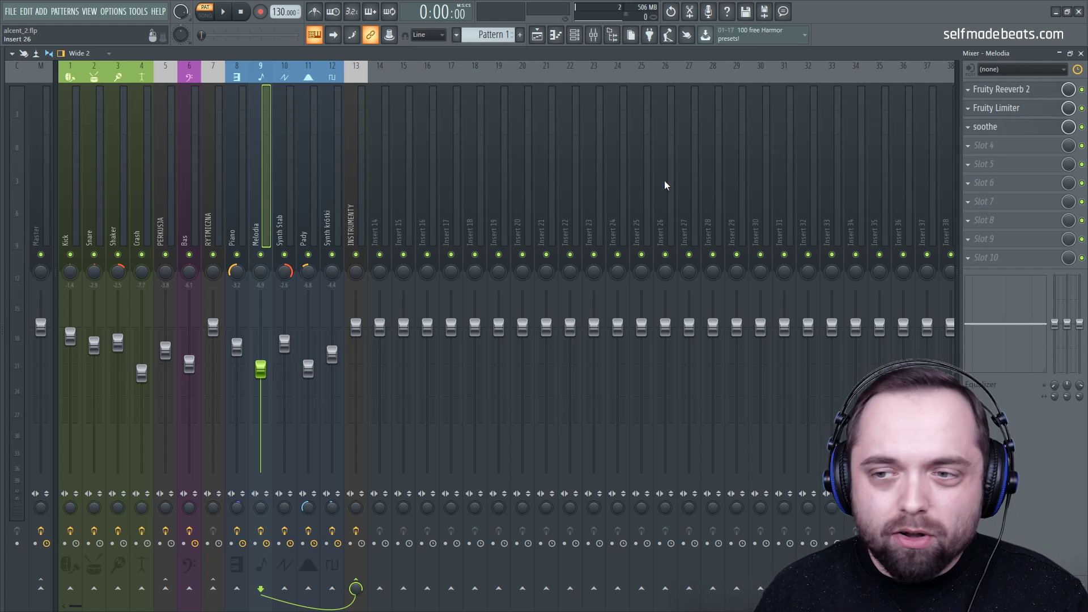
pyautogui.click(1004, 90)
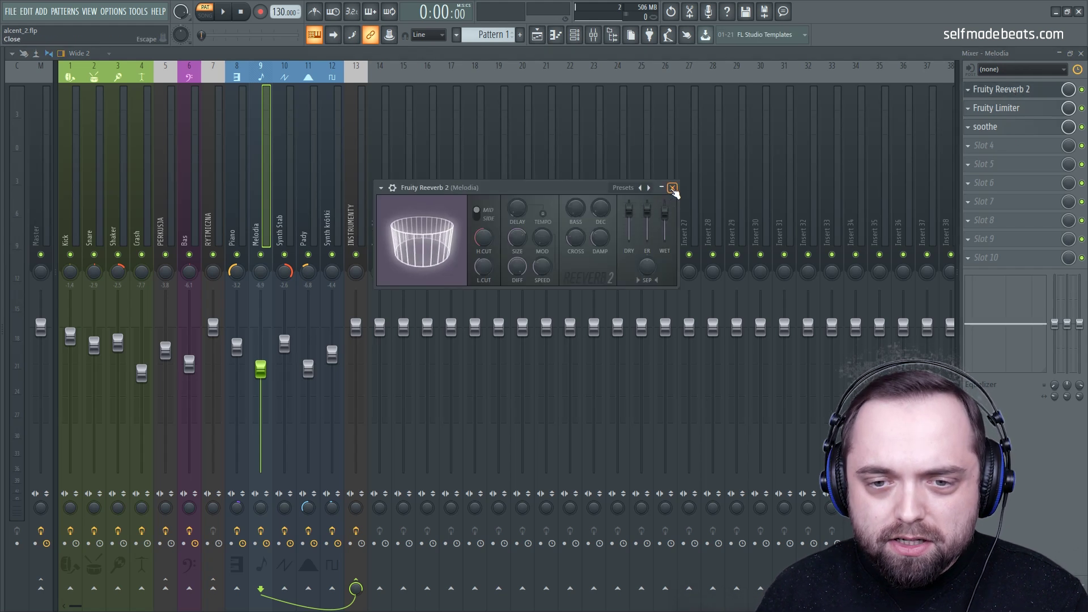
pyautogui.click(672, 187)
pyautogui.click(995, 108)
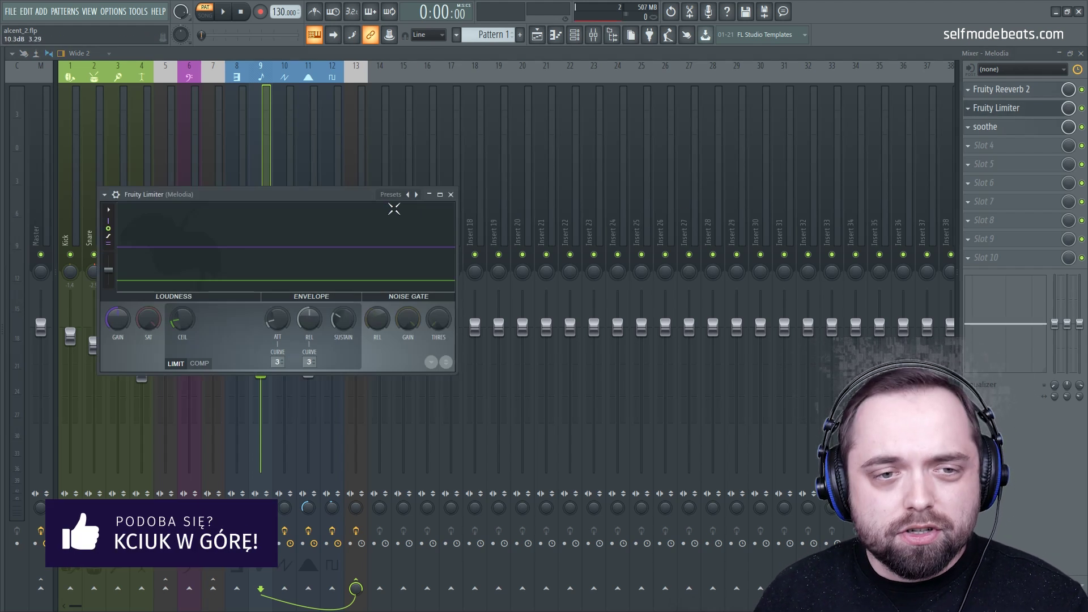
pyautogui.moveTo(360, 195); pyautogui.dragTo(532, 162)
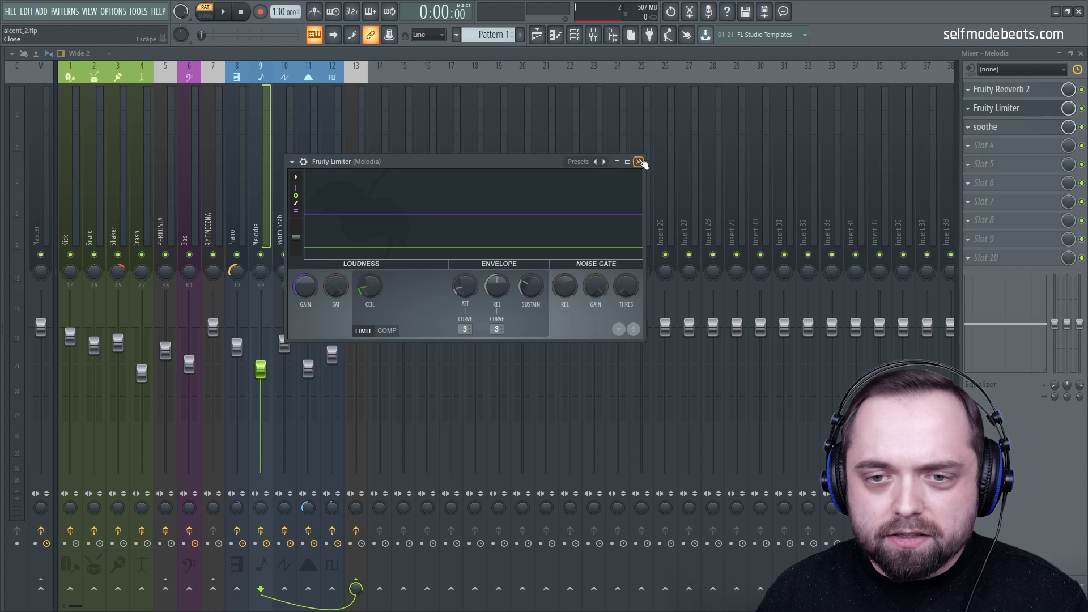
pyautogui.click(637, 162)
# Examine the soothe resonance-suppression curve on the Melodia track
pyautogui.click(1009, 128)
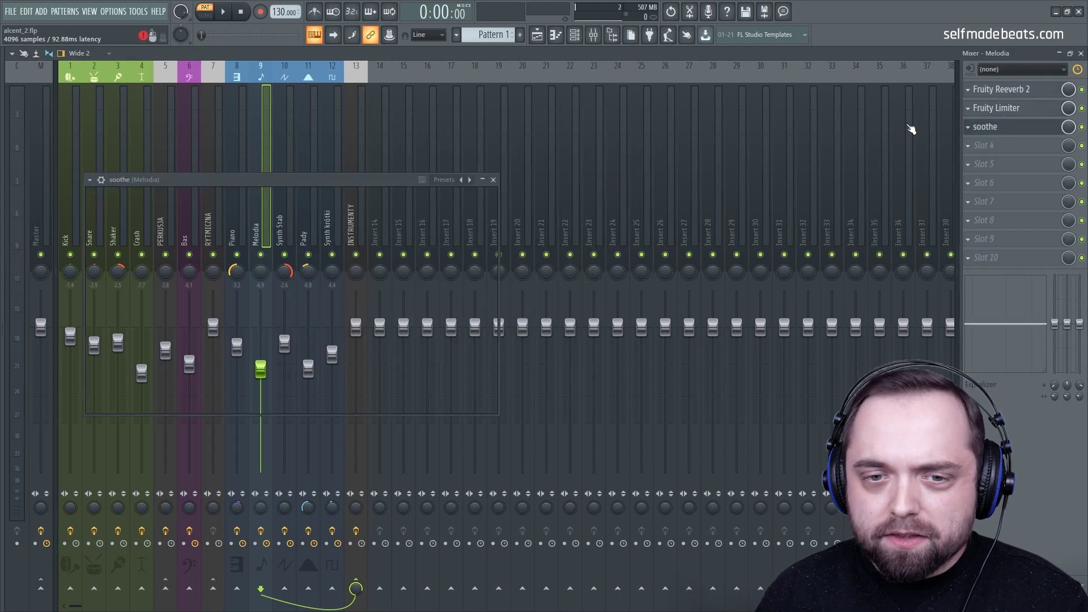
pyautogui.moveTo(298, 179); pyautogui.dragTo(527, 159)
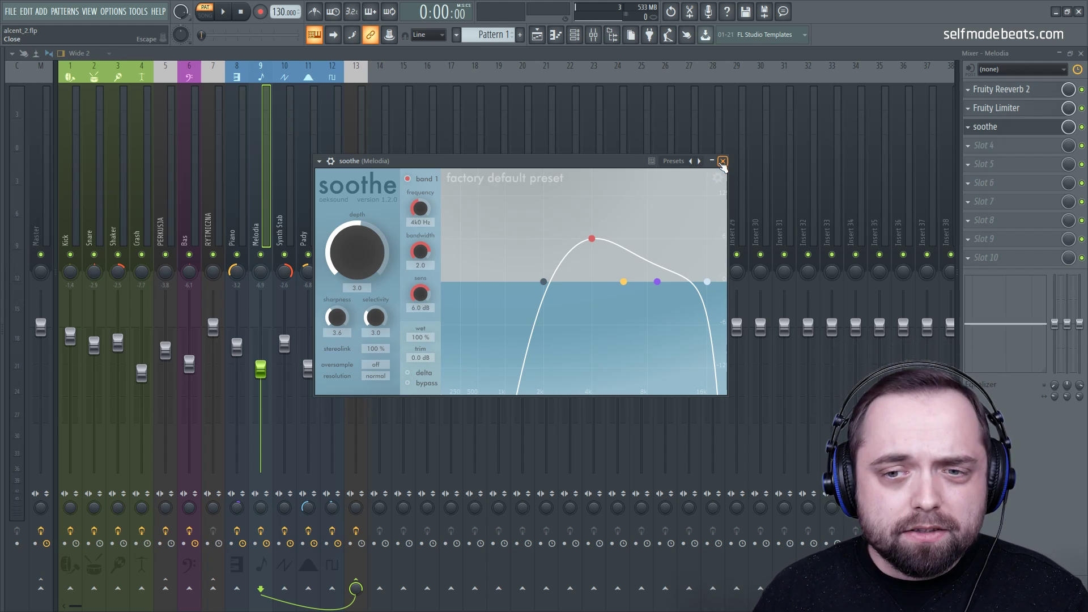
pyautogui.click(722, 161)
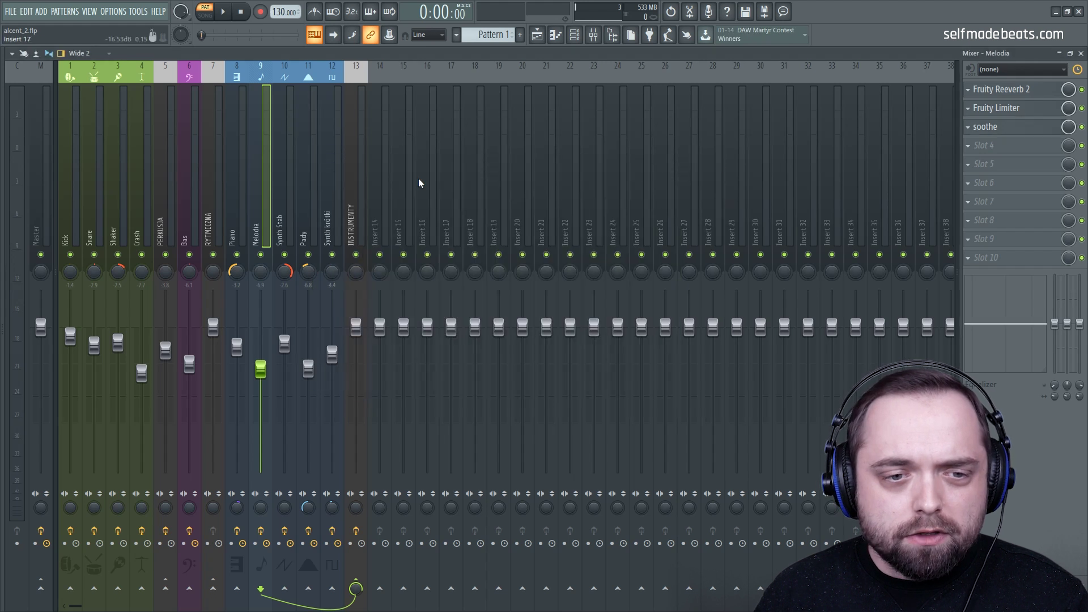
# Examine the parametric EQ curve and its bands on the Synth Stab track
pyautogui.click(285, 218)
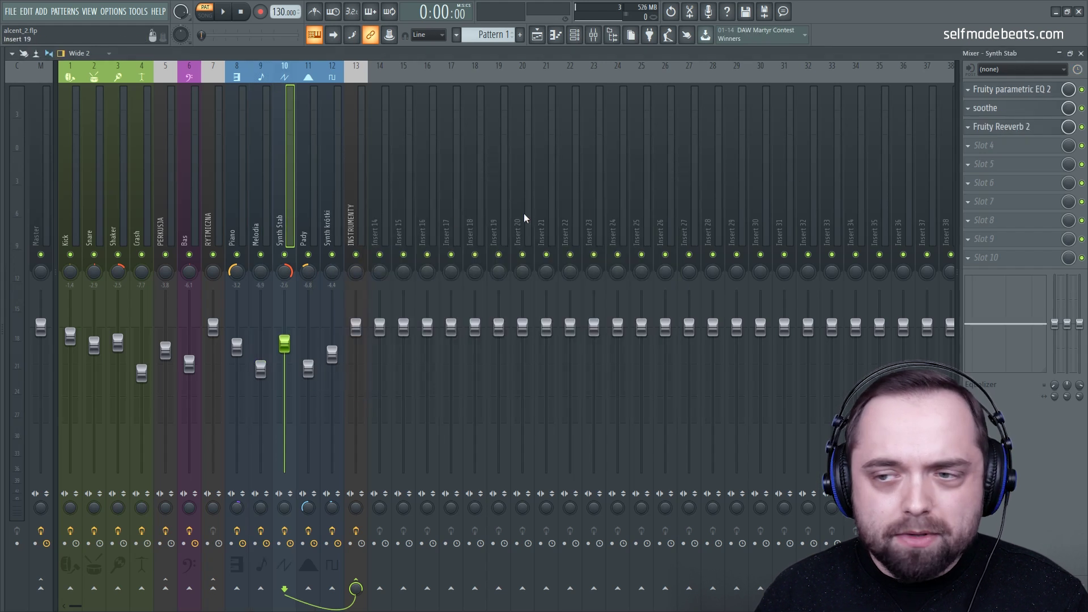
pyautogui.click(1000, 92)
pyautogui.moveTo(532, 164); pyautogui.dragTo(561, 151)
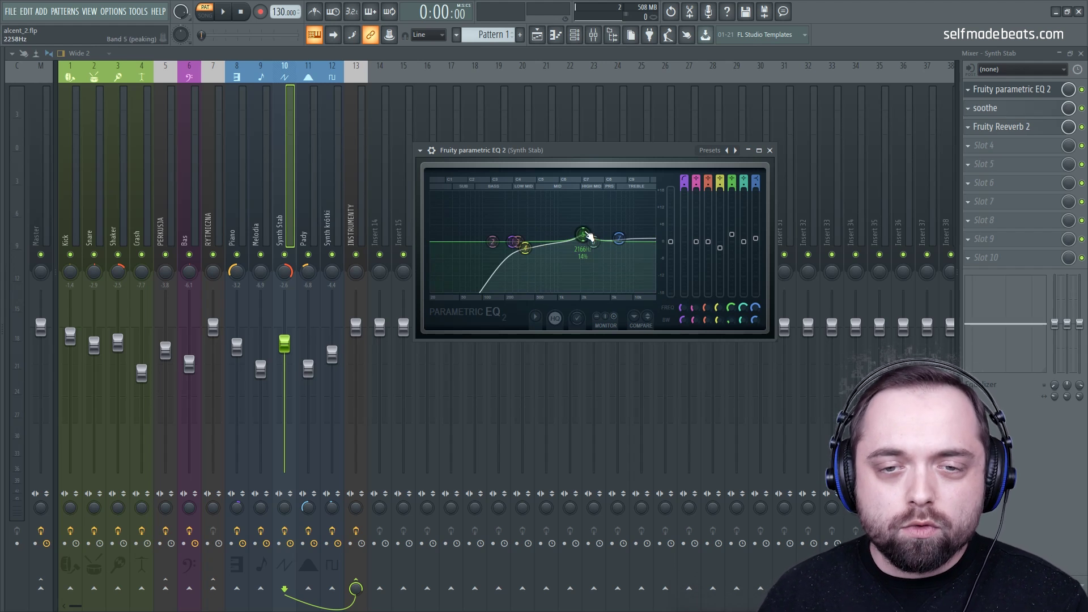
pyautogui.click(769, 150)
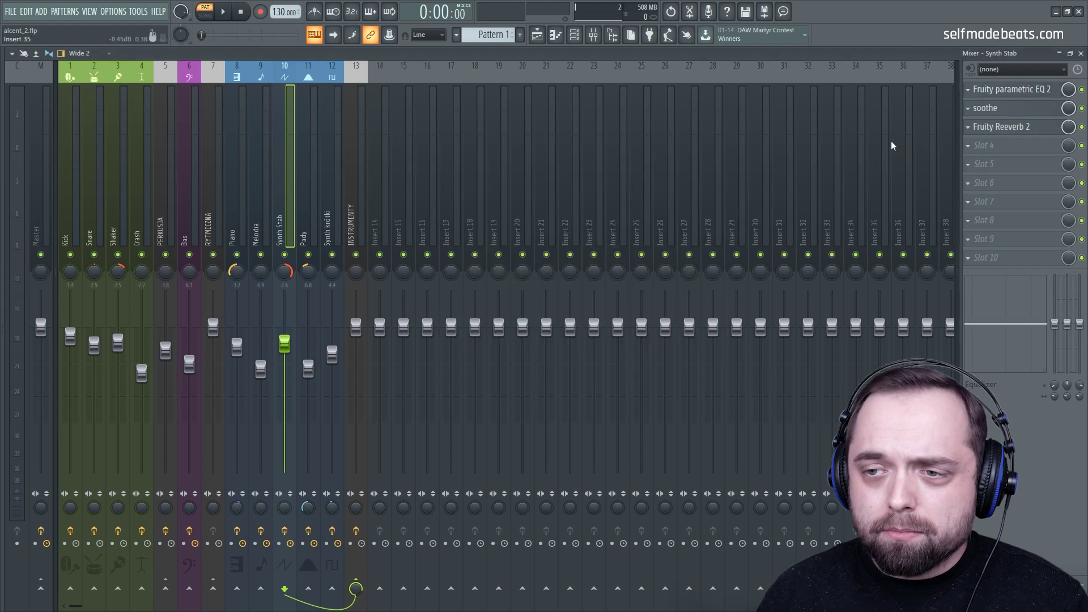
# Examine the soothe curve and the Fruity Reeverb 2 settings on the Synth Stab track
pyautogui.click(990, 108)
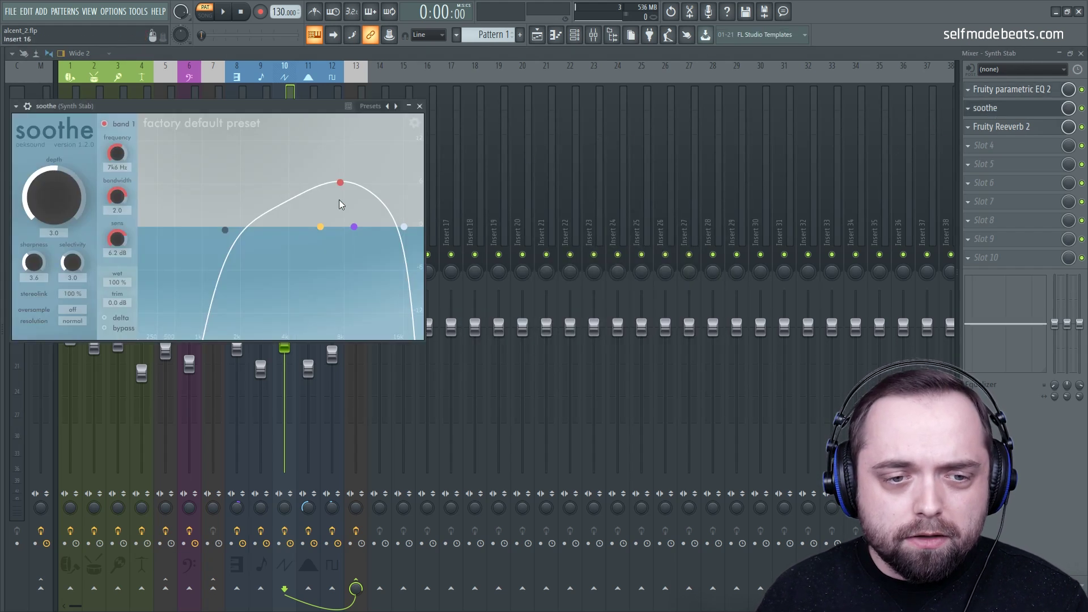
pyautogui.moveTo(292, 105); pyautogui.dragTo(450, 137)
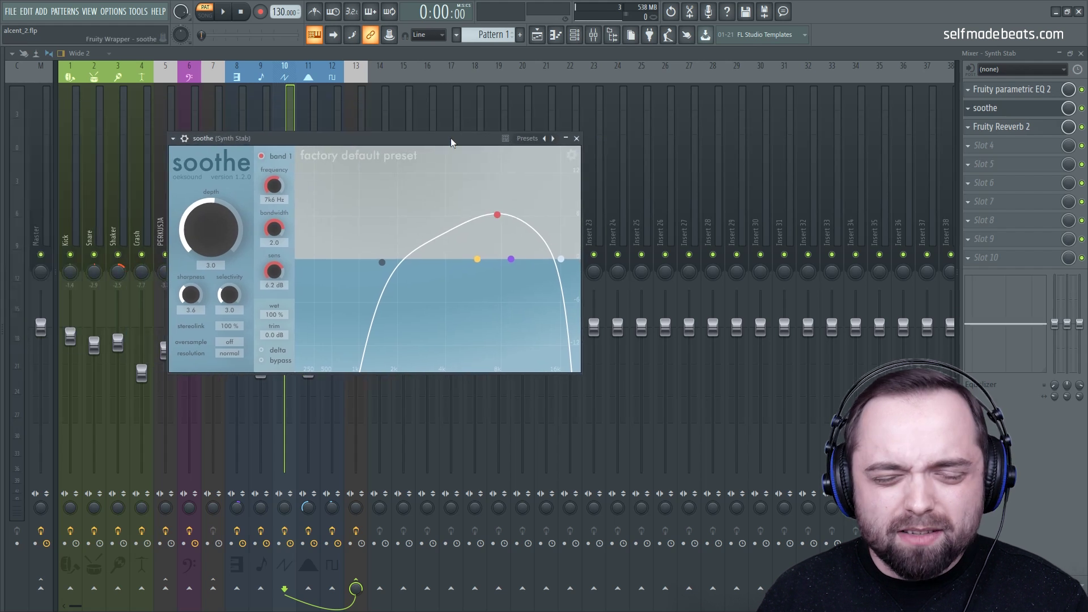
pyautogui.click(578, 138)
pyautogui.click(992, 127)
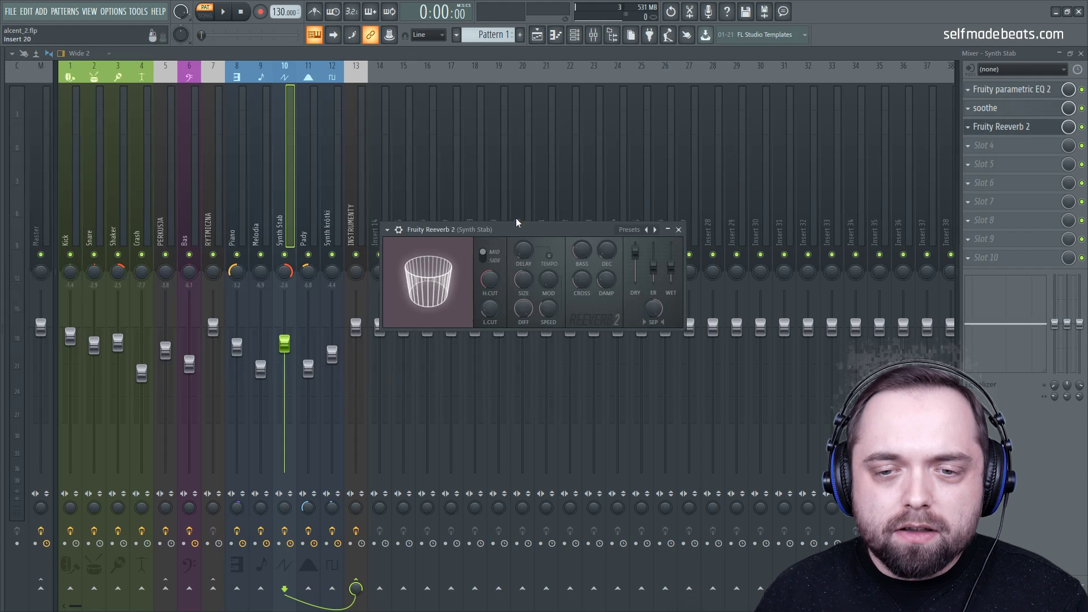
pyautogui.moveTo(521, 228); pyautogui.dragTo(541, 205)
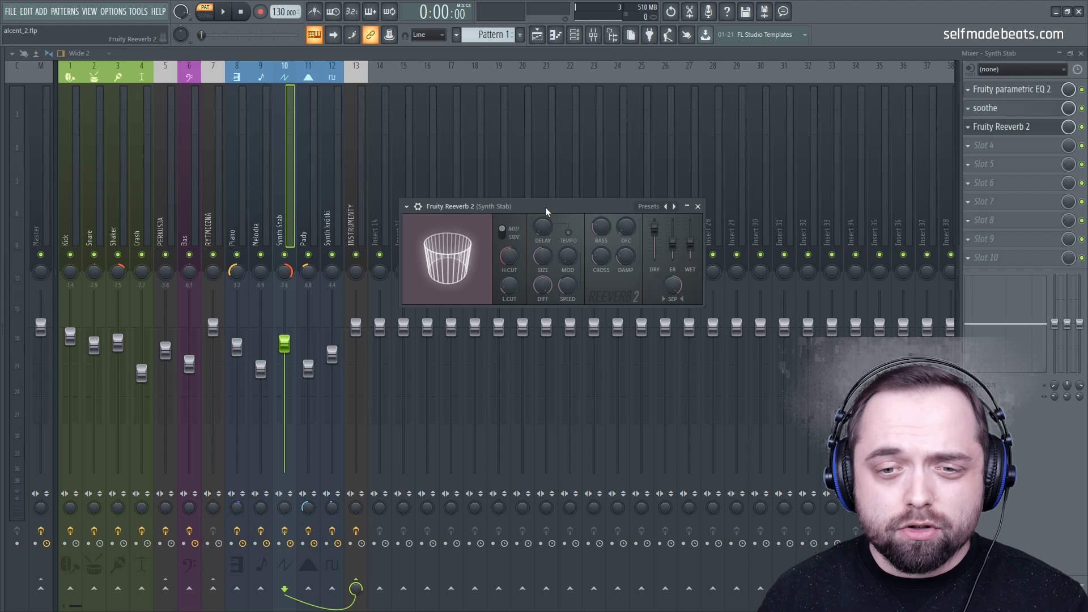
pyautogui.click(698, 206)
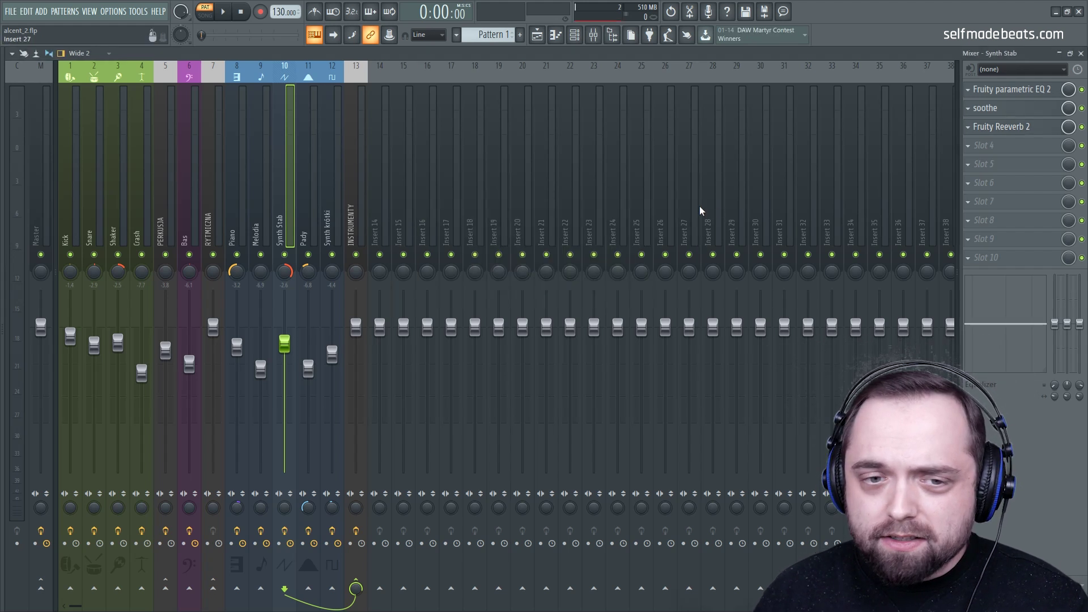
# Examine the Fruity Chorus settings and the parametric EQ curve on the Pady track
pyautogui.click(310, 211)
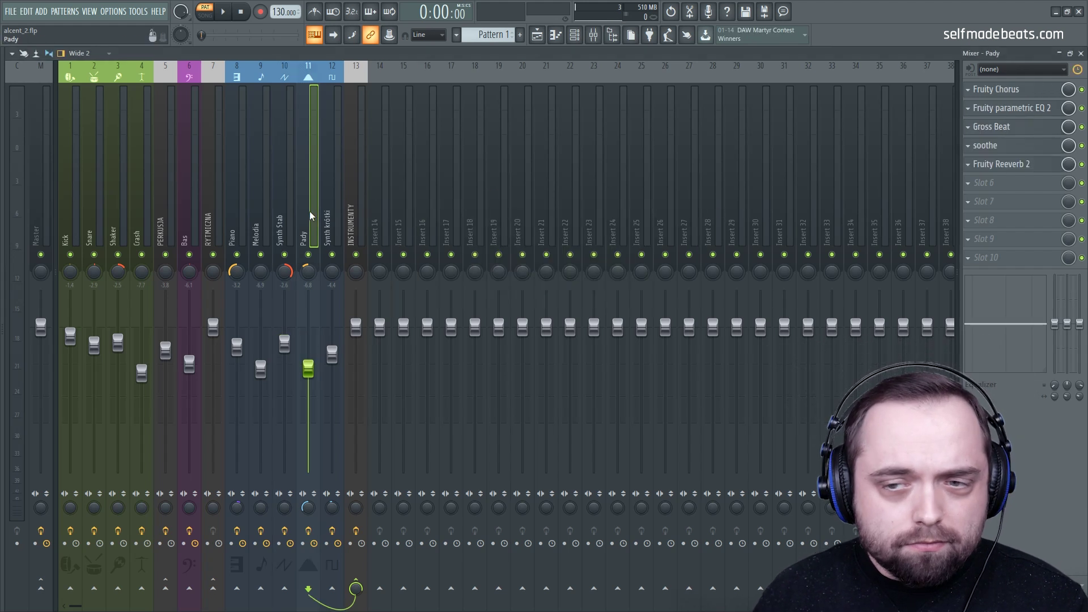
pyautogui.click(1020, 91)
pyautogui.moveTo(559, 194); pyautogui.dragTo(548, 149)
pyautogui.click(674, 149)
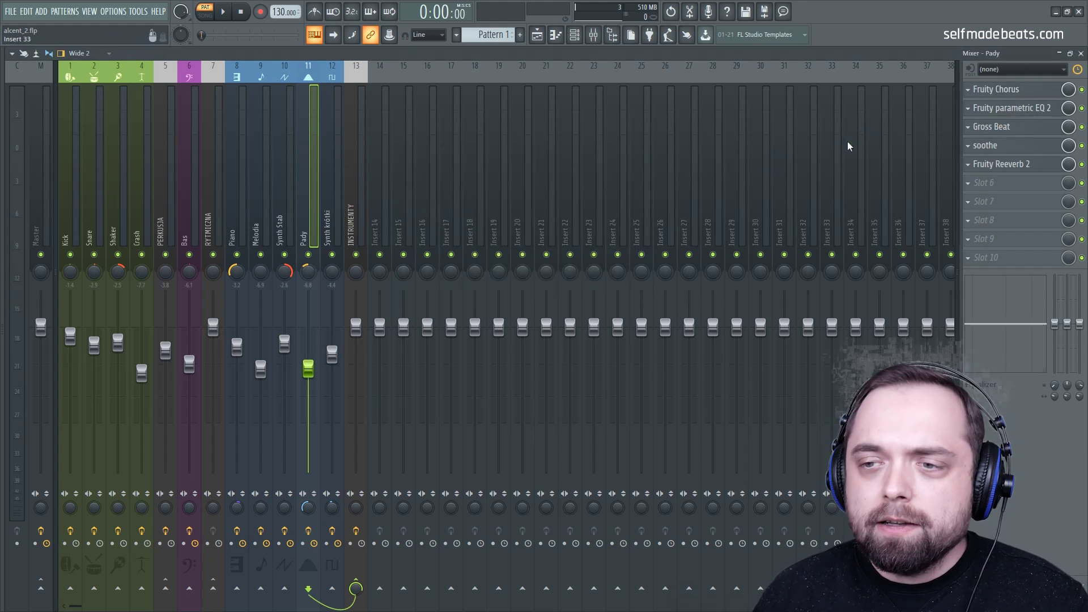
pyautogui.click(993, 110)
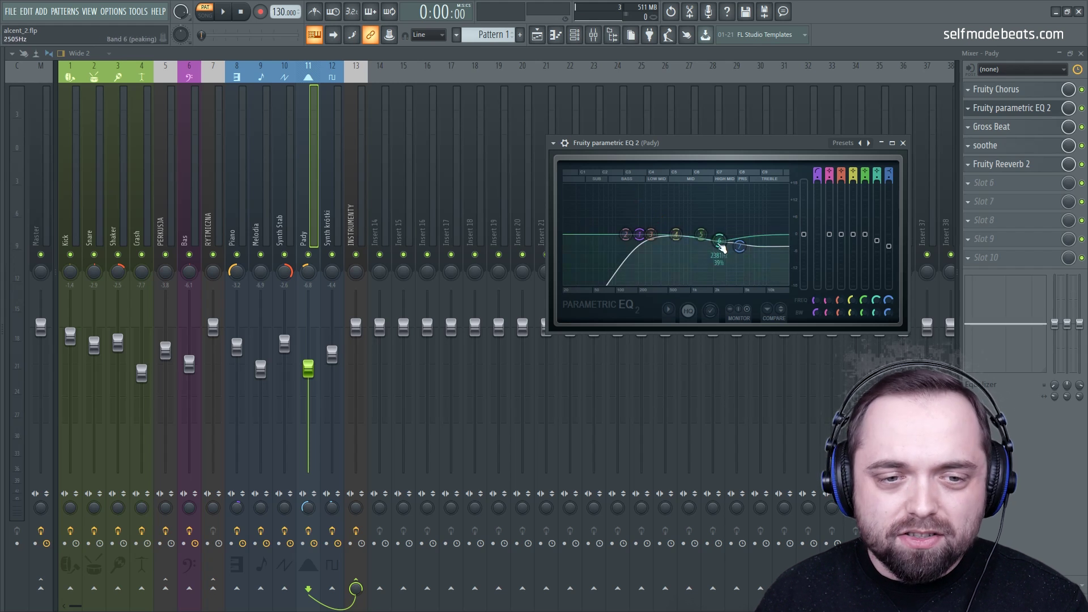
pyautogui.click(903, 143)
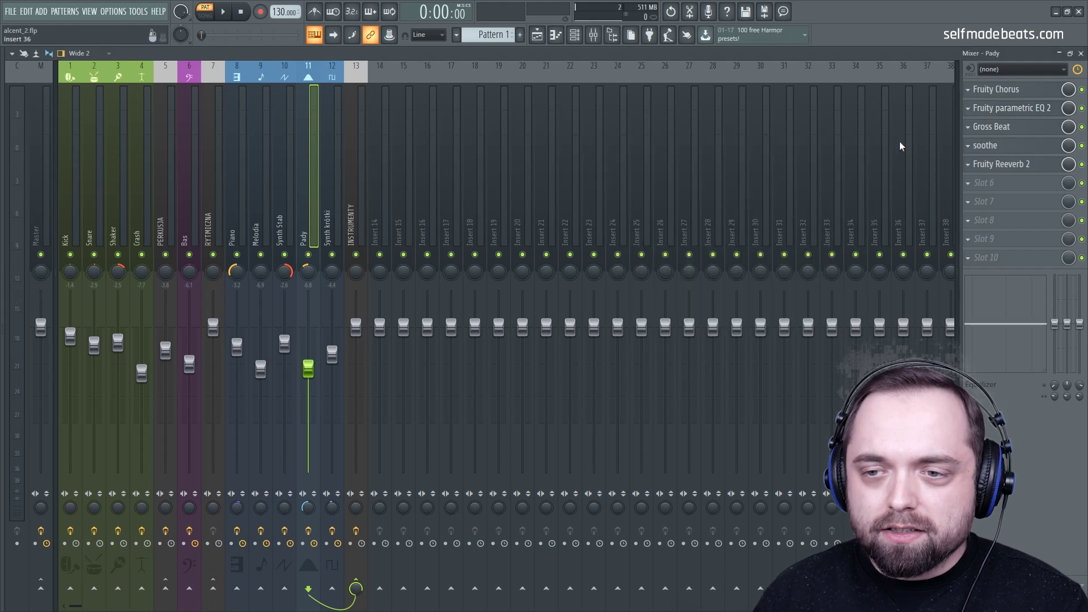
# Examine the Gross Beat sidechain volume envelope on the Pady track
pyautogui.click(998, 129)
pyautogui.moveTo(360, 136); pyautogui.dragTo(657, 141)
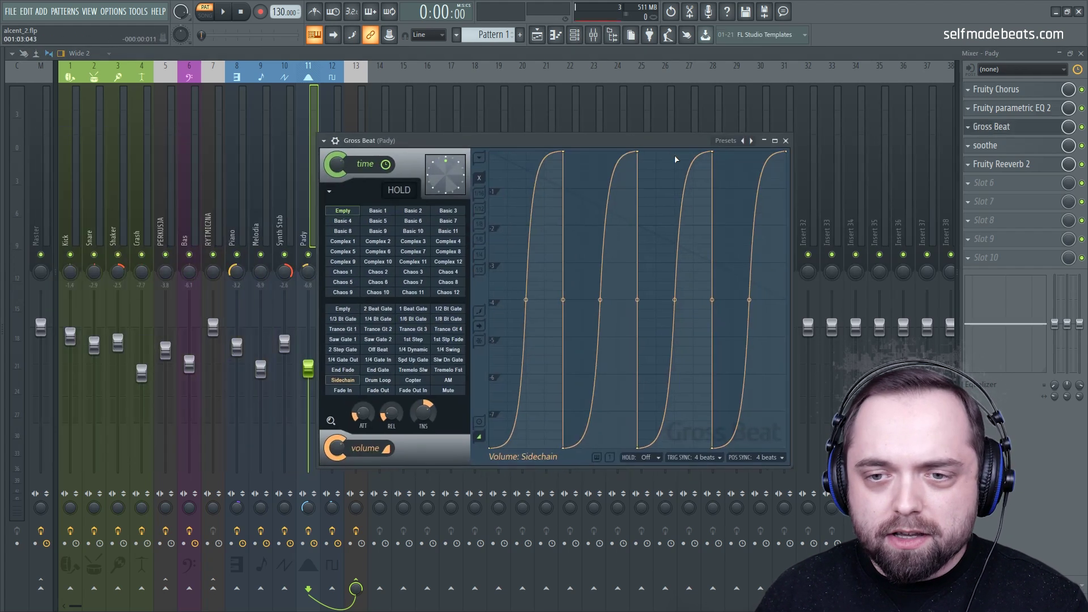
pyautogui.click(786, 141)
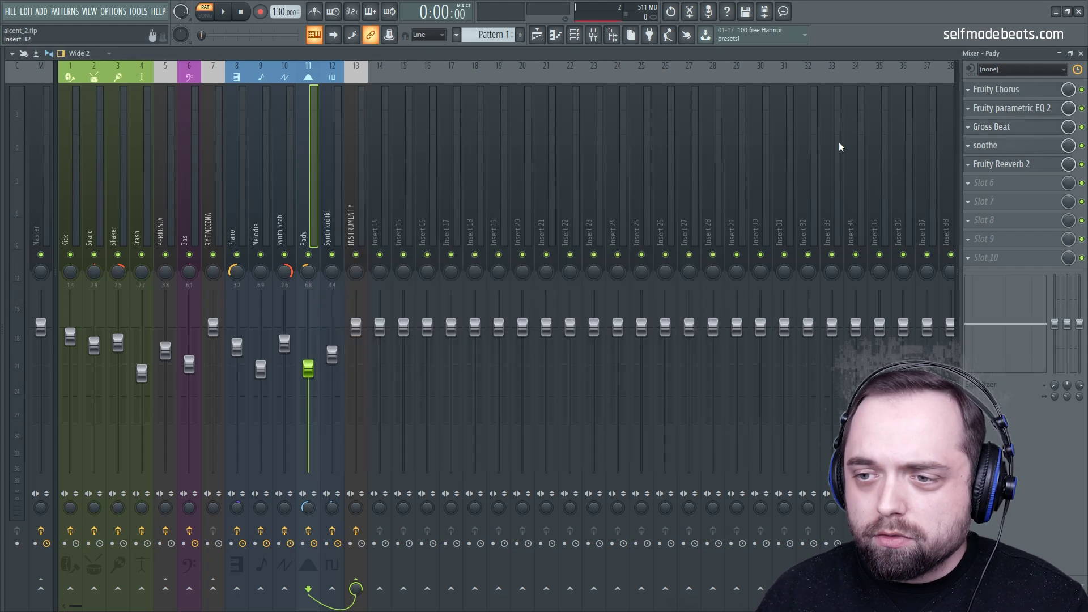
# Examine the soothe plugin and the Fruity Reeverb 2 settings on the Pady track
pyautogui.click(1002, 147)
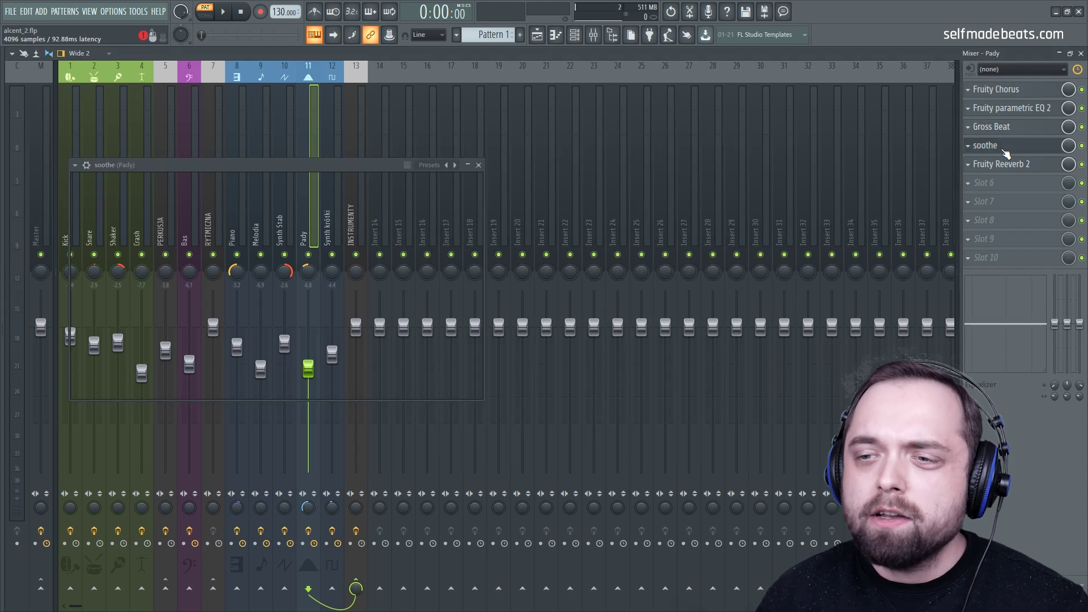
pyautogui.moveTo(351, 169); pyautogui.dragTo(544, 149)
pyautogui.click(673, 146)
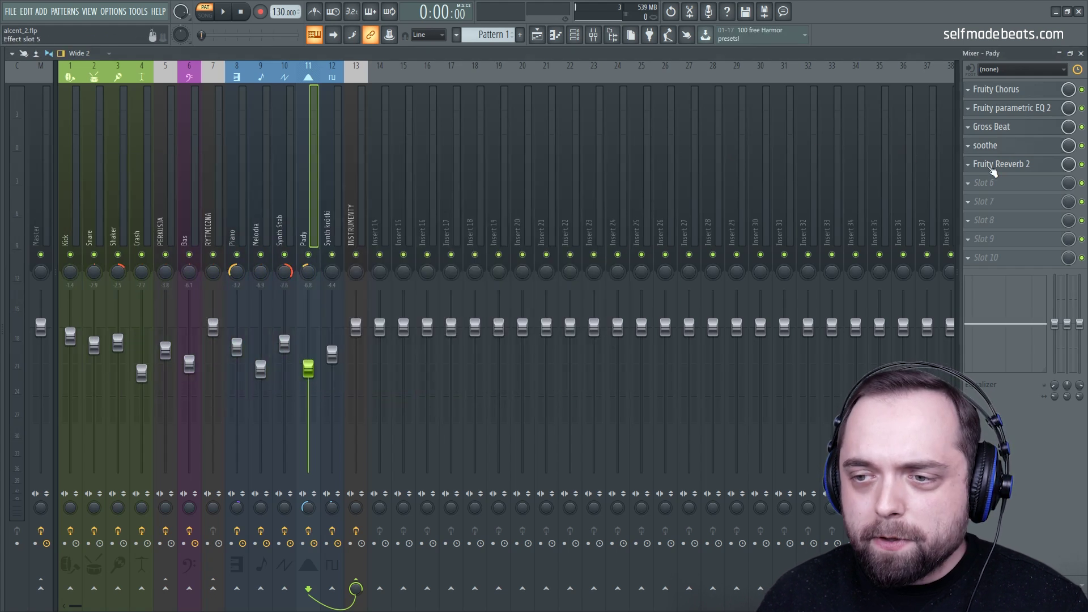
pyautogui.click(995, 164)
pyautogui.moveTo(551, 246); pyautogui.dragTo(565, 185)
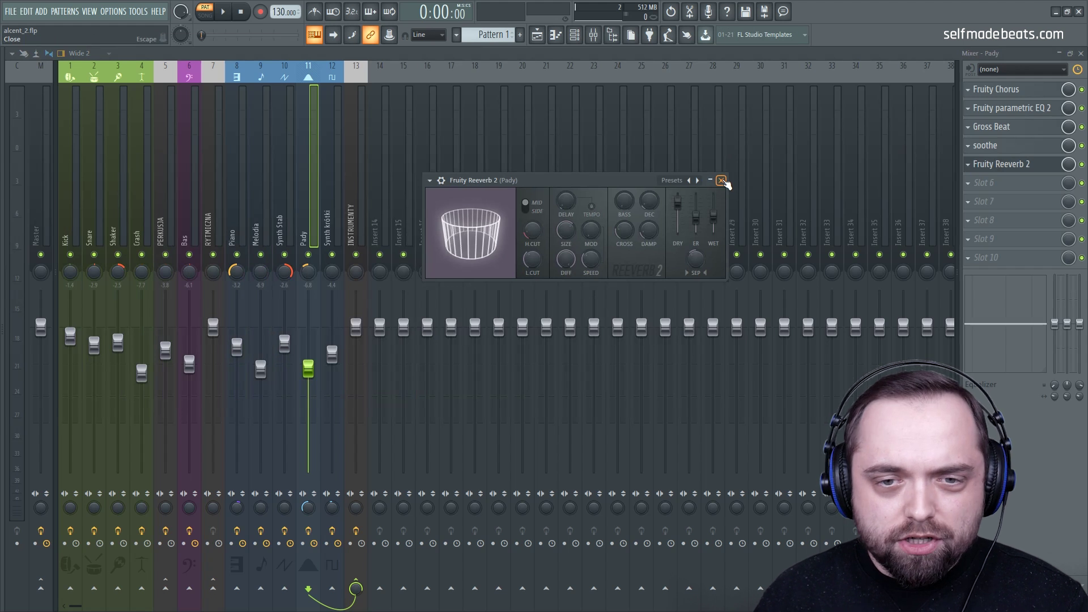
pyautogui.click(722, 180)
# Examine the parametric EQ curve and the Gross Beat sidechain envelope on the Synth krótki track
pyautogui.click(333, 136)
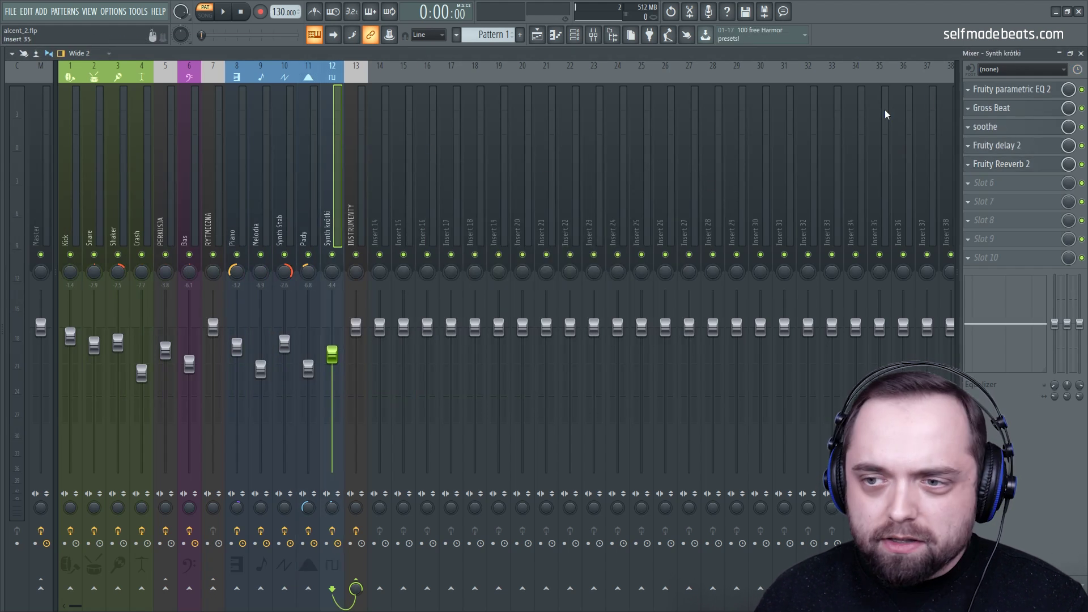
pyautogui.click(1012, 90)
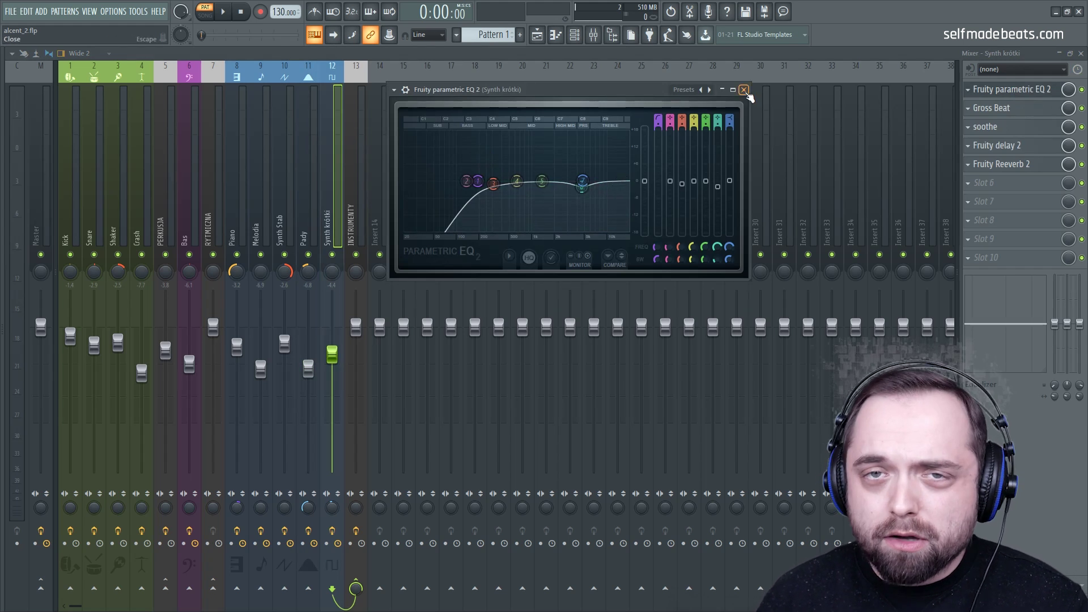
pyautogui.click(743, 89)
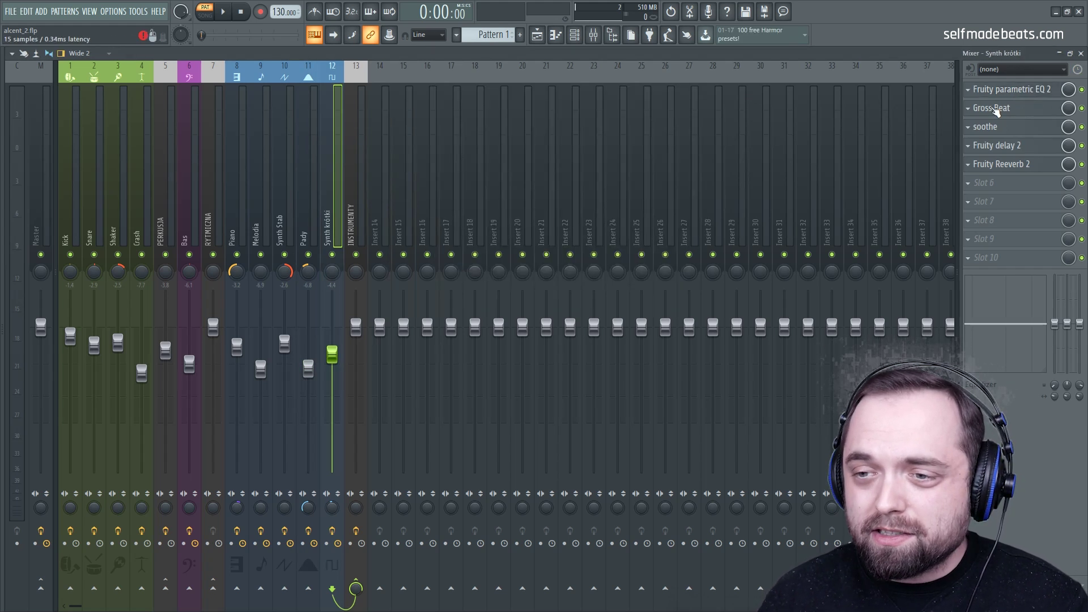
pyautogui.click(996, 108)
pyautogui.moveTo(373, 157); pyautogui.dragTo(575, 163)
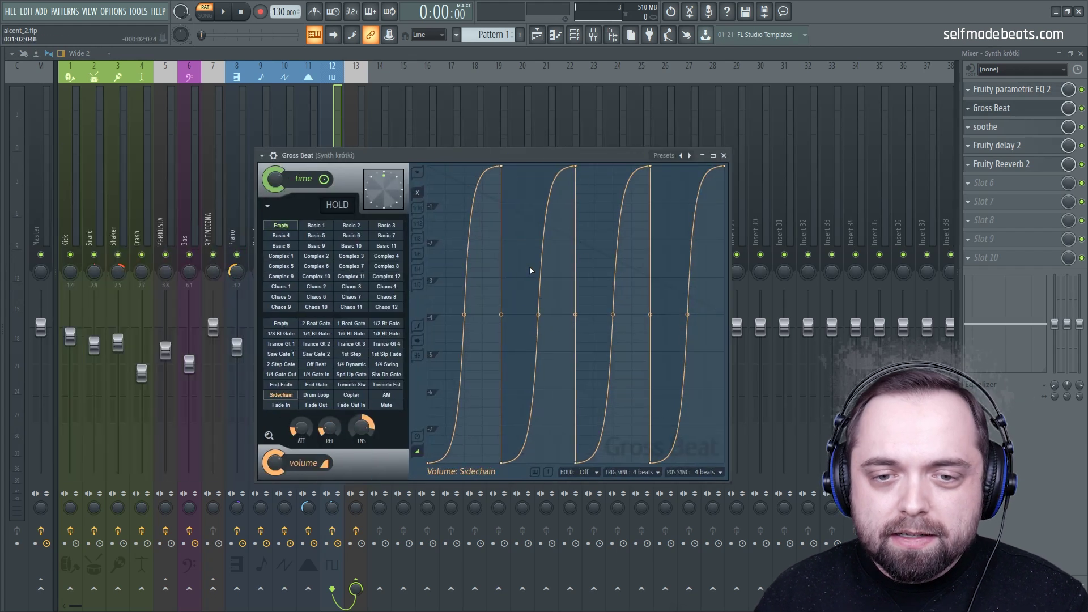
pyautogui.click(723, 154)
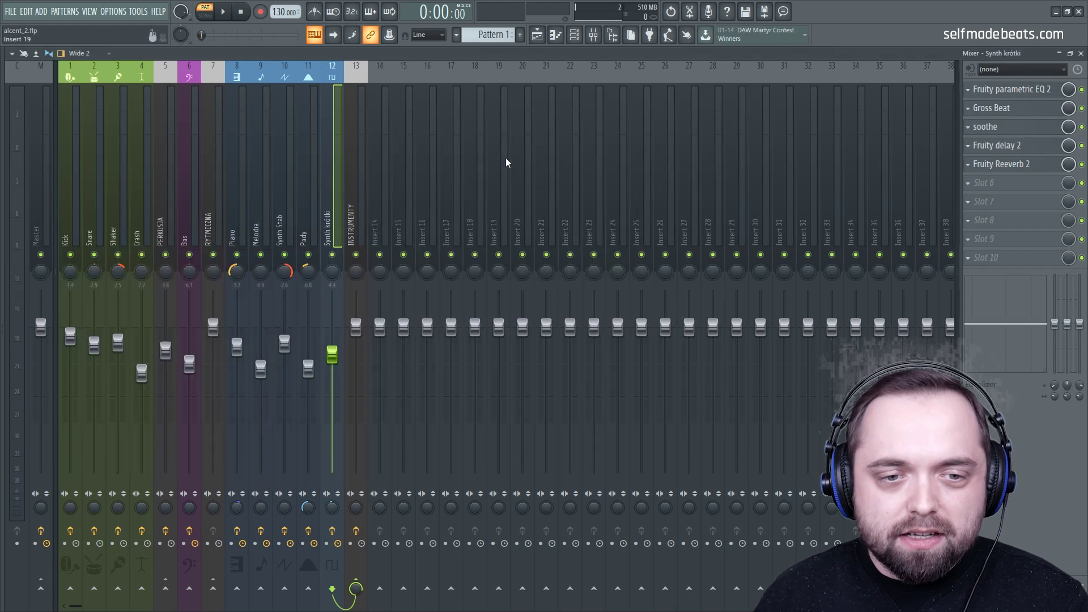
# Examine the soothe resonance-suppression curve on the Synth krótki track
pyautogui.click(996, 127)
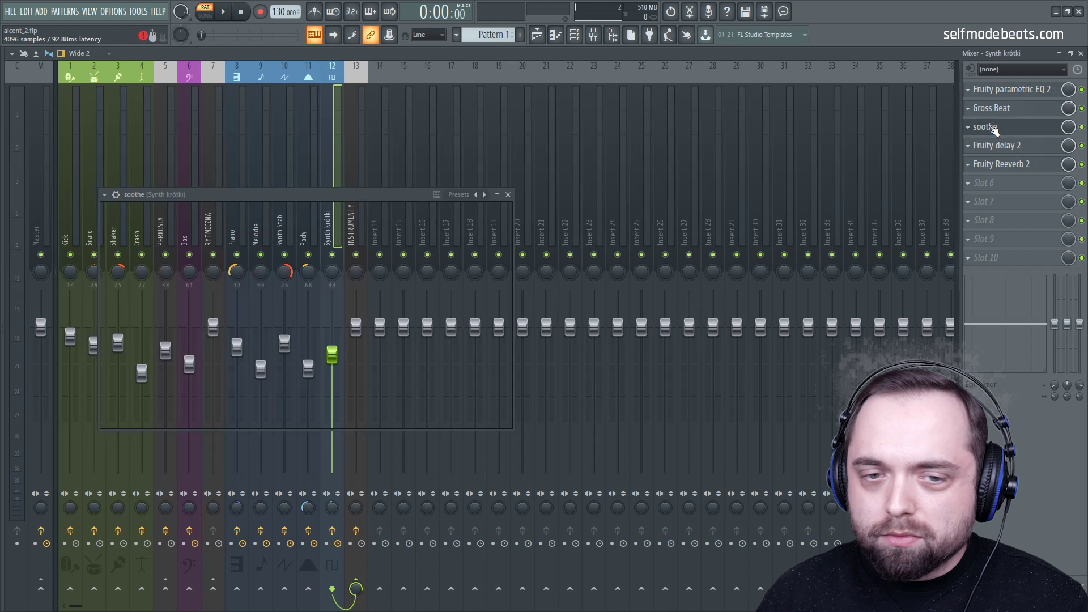
pyautogui.moveTo(382, 191); pyautogui.dragTo(582, 135)
pyautogui.moveTo(474, 136); pyautogui.dragTo(545, 144)
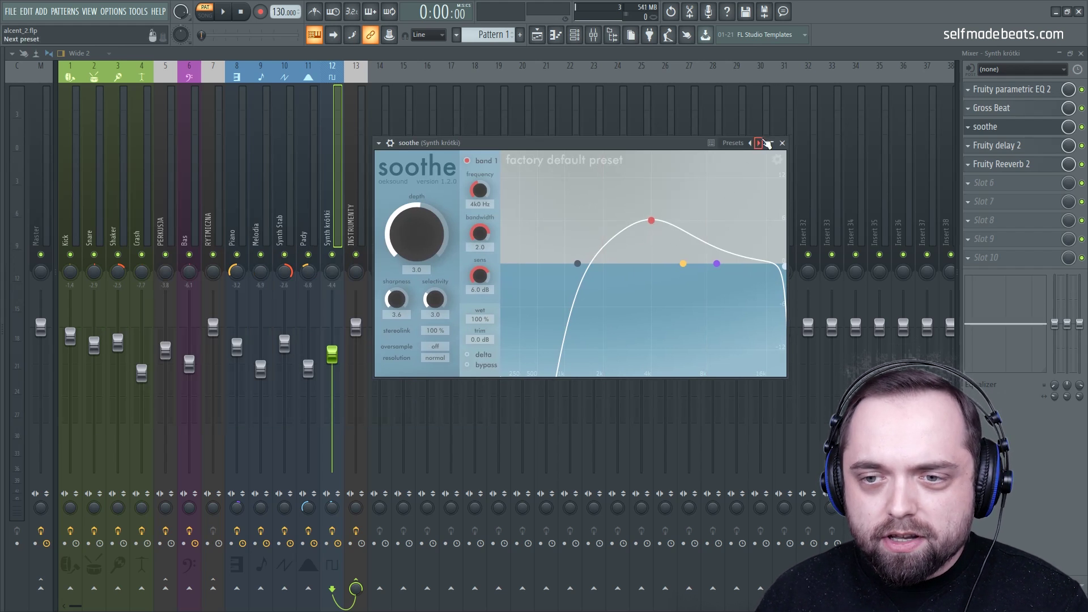
pyautogui.click(783, 142)
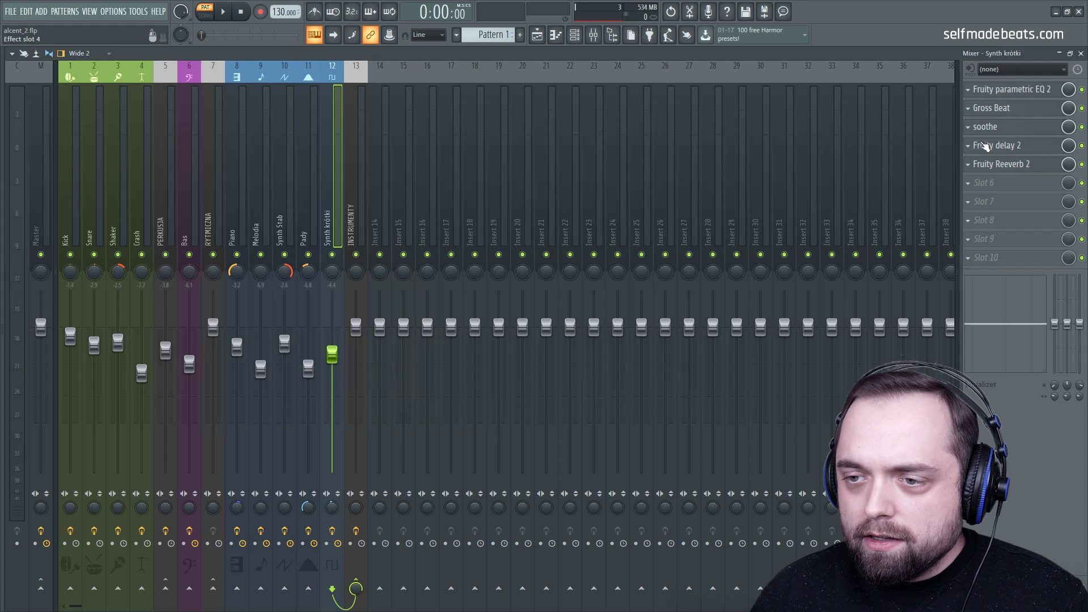
# Examine the Fruity delay 2 and Fruity Reeverb 2 settings on the Synth krótki track
pyautogui.click(984, 145)
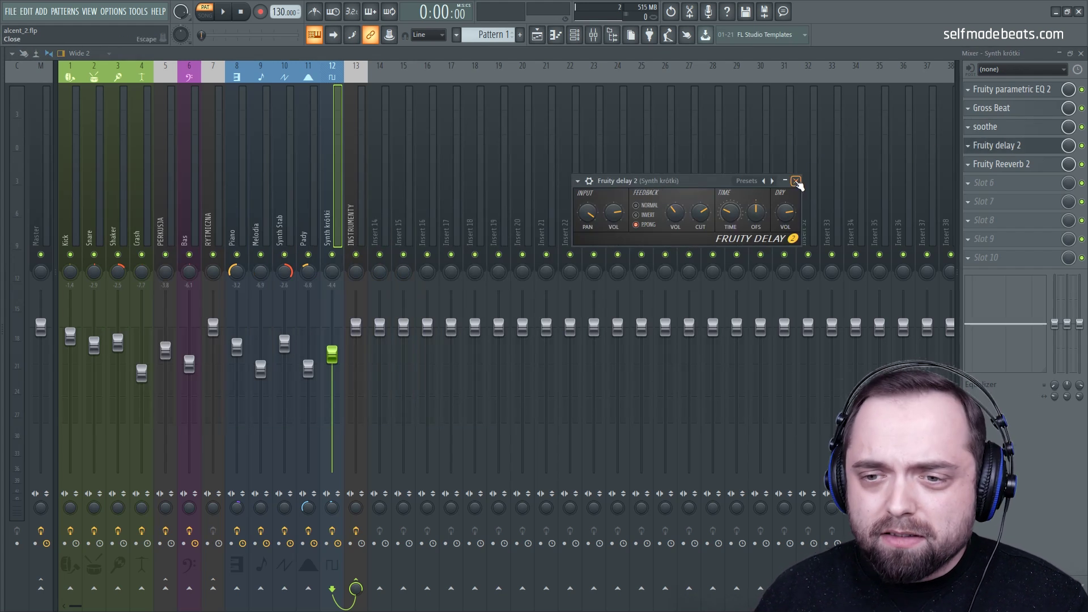
pyautogui.click(796, 181)
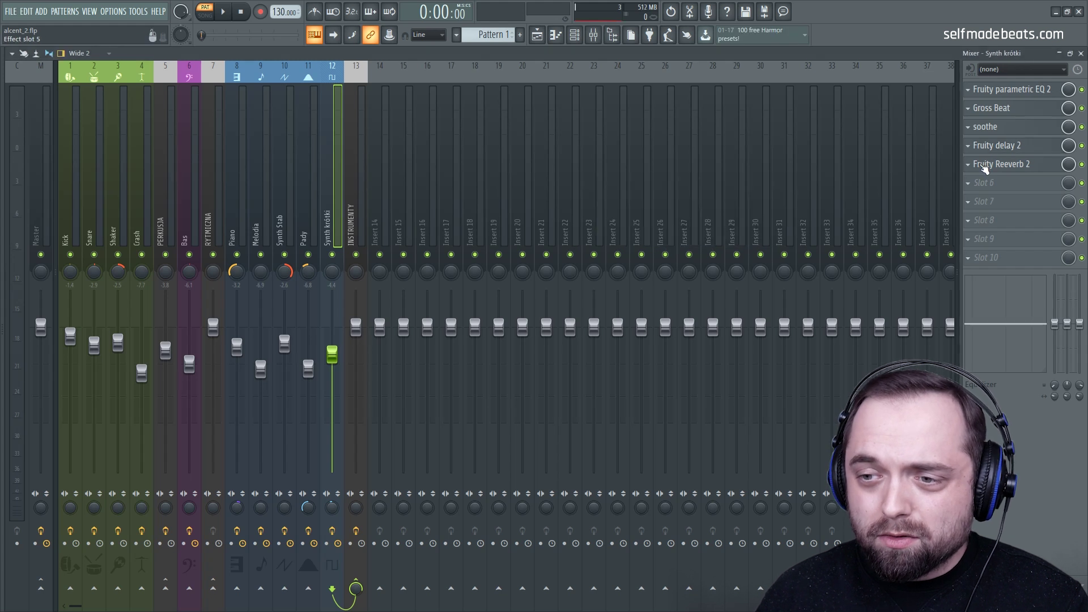
pyautogui.click(997, 166)
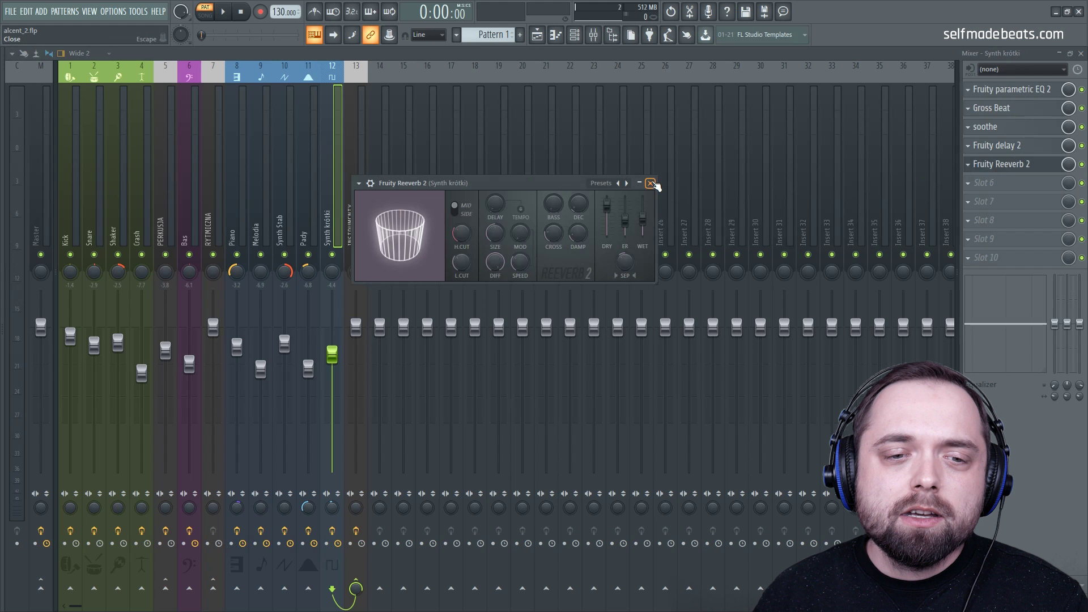
pyautogui.click(650, 183)
# Examine the Neutron Elements compressor settings on the INSTRUMENTY bus
pyautogui.click(360, 208)
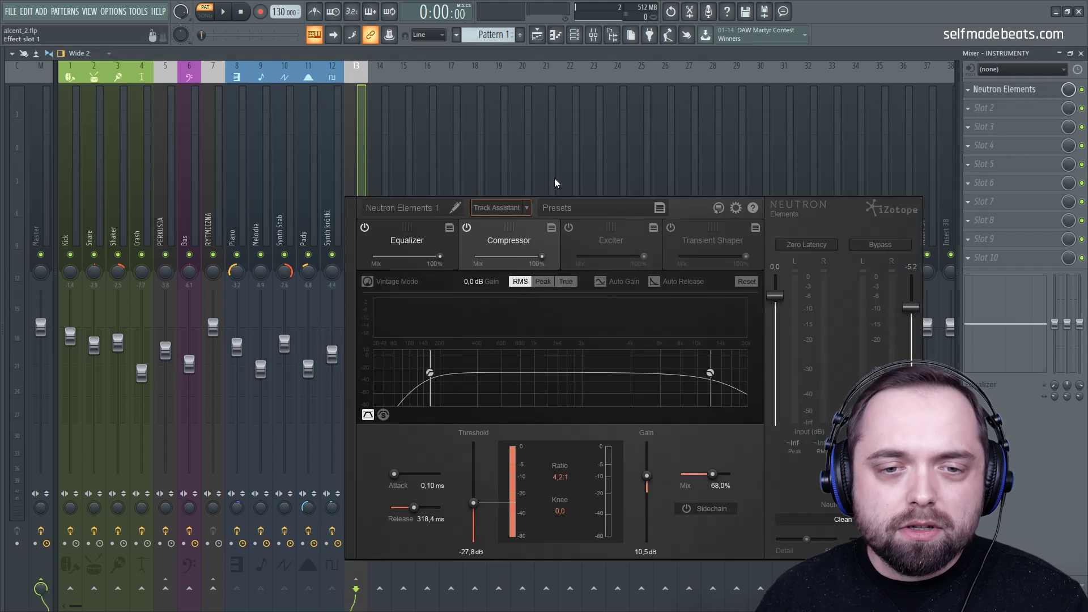
pyautogui.moveTo(516, 191); pyautogui.dragTo(498, 133)
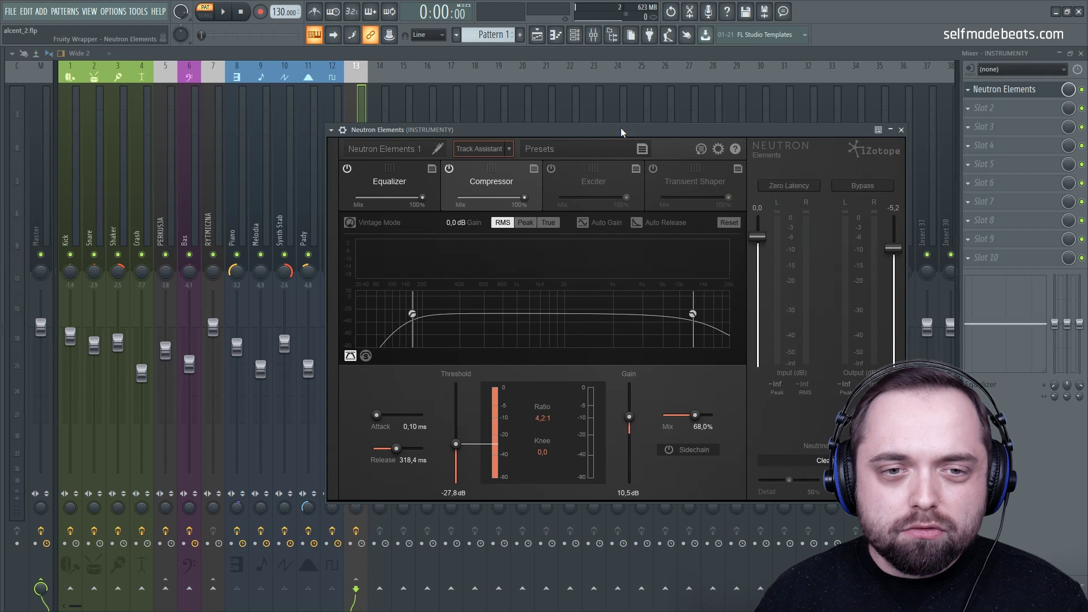
pyautogui.moveTo(621, 132); pyautogui.dragTo(553, 137)
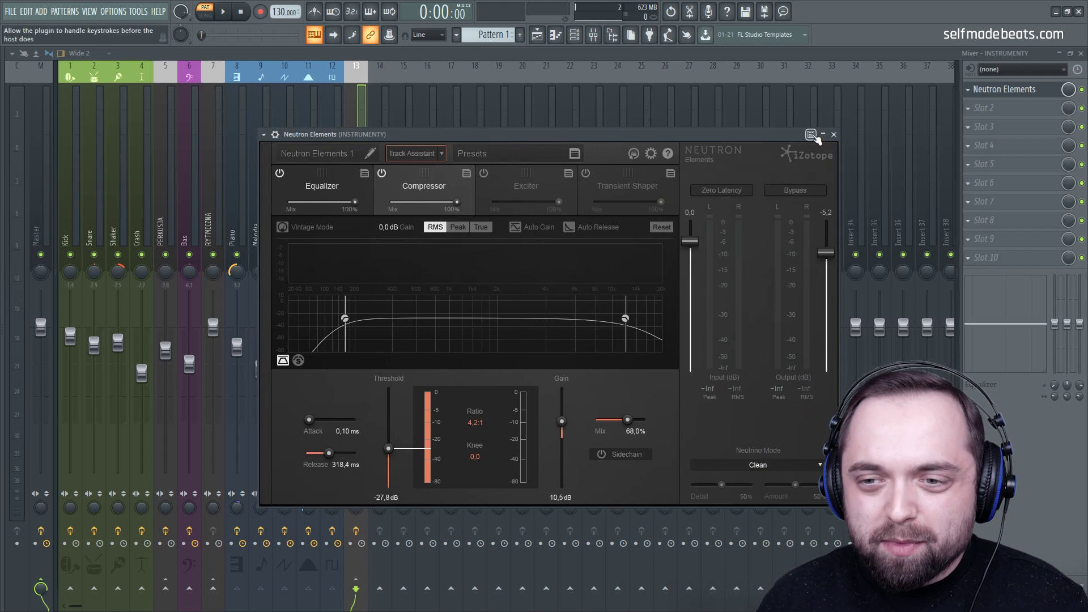
pyautogui.click(833, 134)
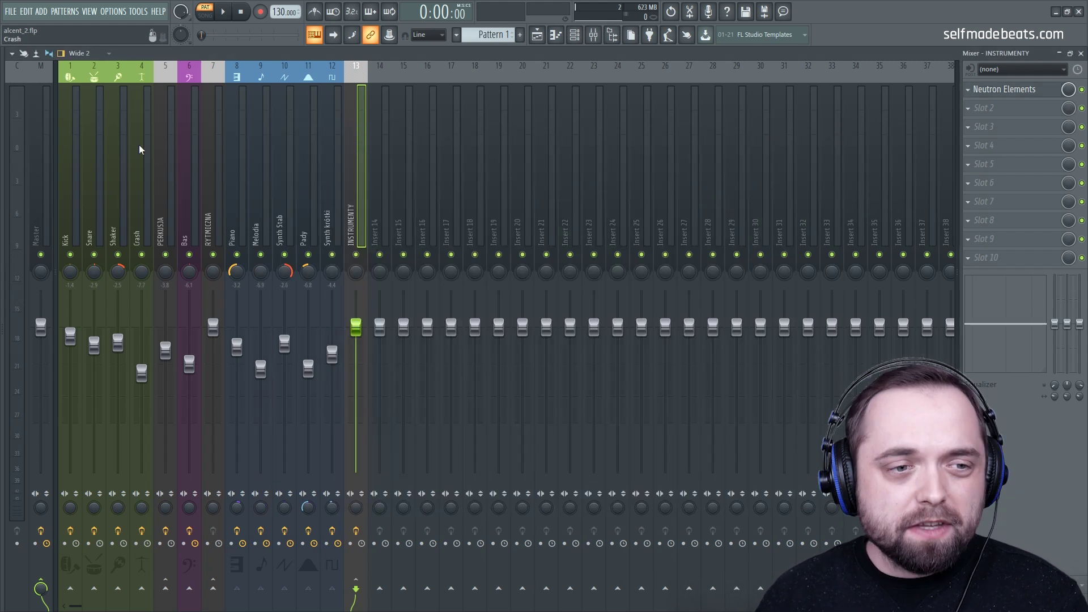
# Turn off the bypass of soothe on the Master track and review its settings
pyautogui.click(45, 149)
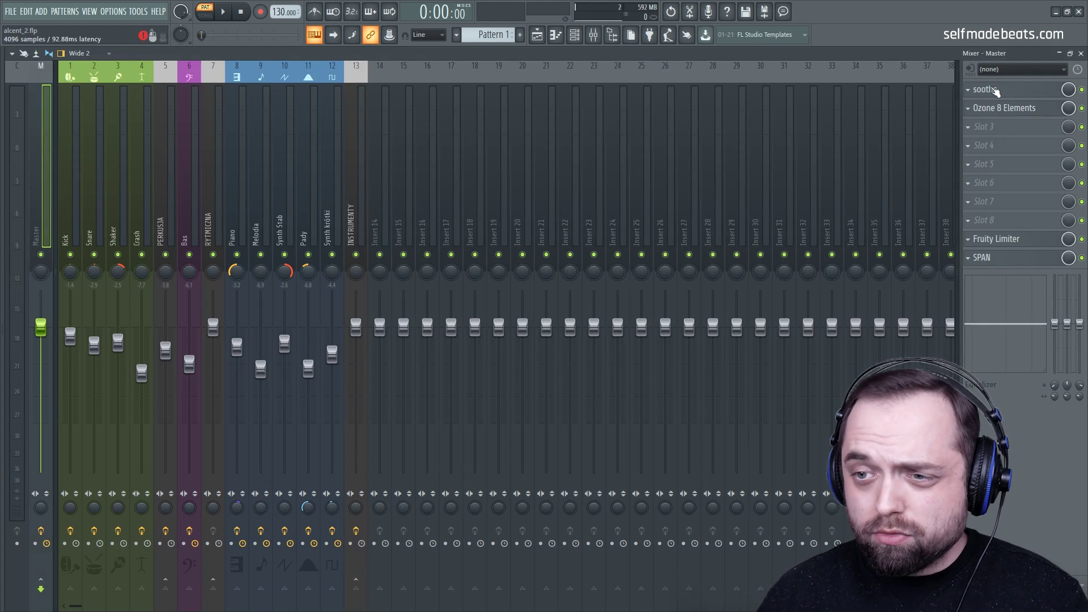
pyautogui.click(975, 96)
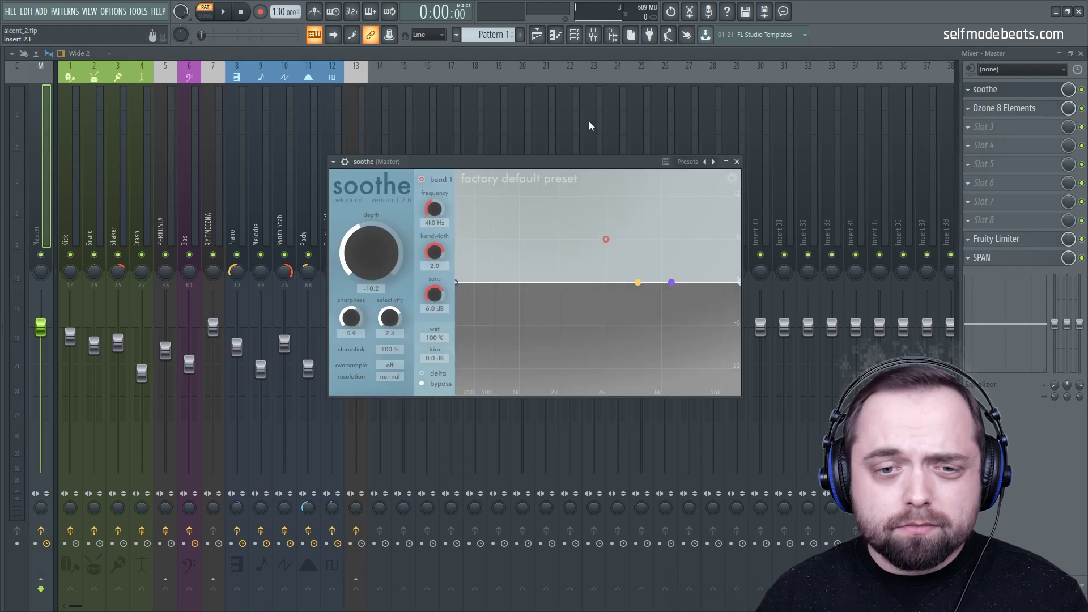
pyautogui.click(422, 384)
pyautogui.moveTo(604, 165); pyautogui.dragTo(660, 129)
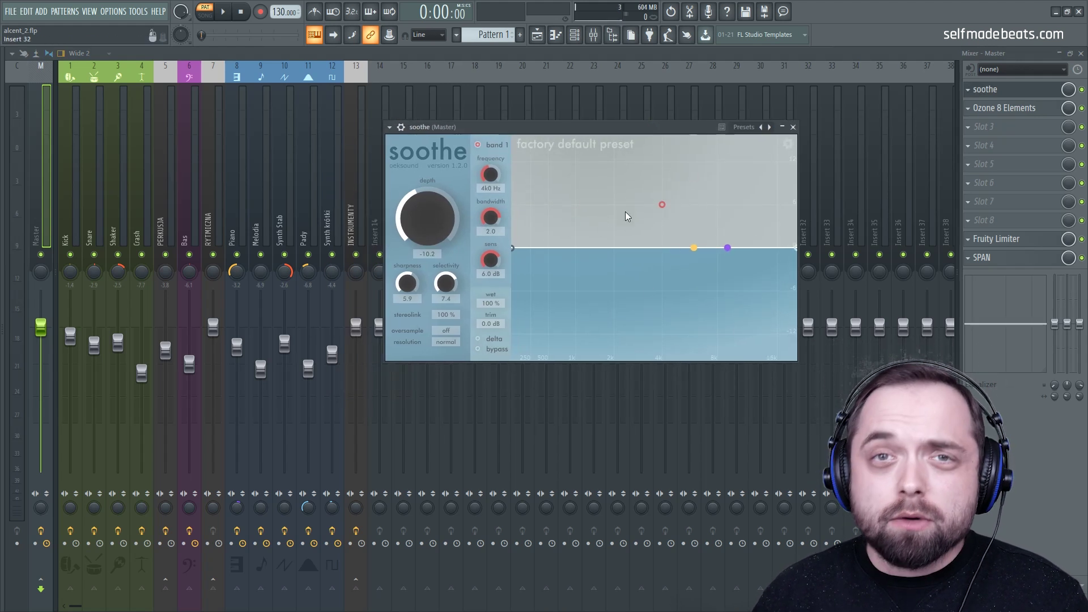
pyautogui.click(792, 127)
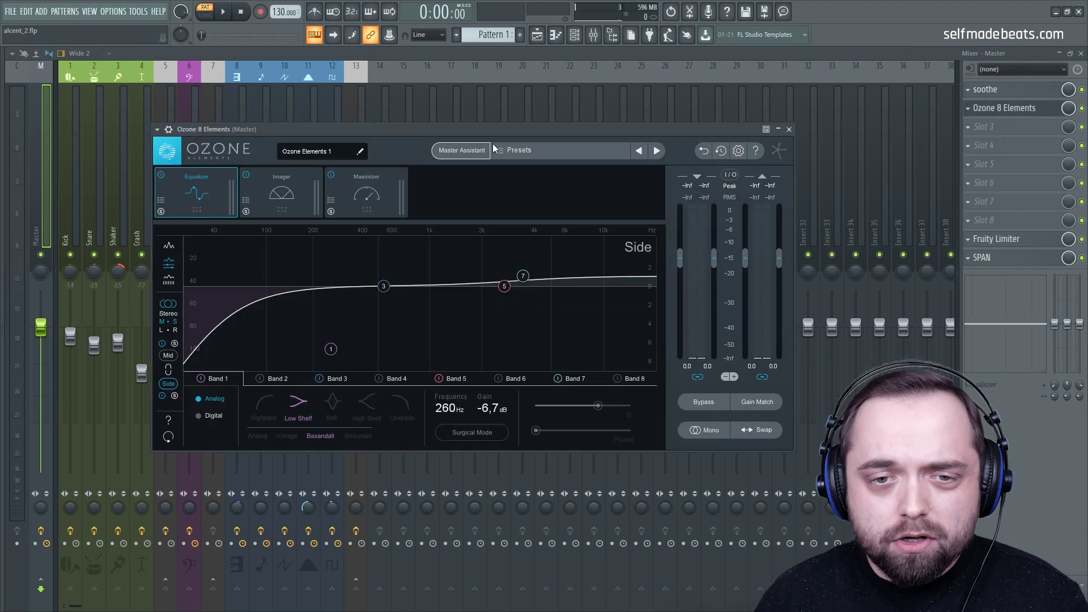
# Examine the Side and Mid equalizer curves of Ozone 8 Elements on the Master track
pyautogui.moveTo(481, 128); pyautogui.dragTo(585, 97)
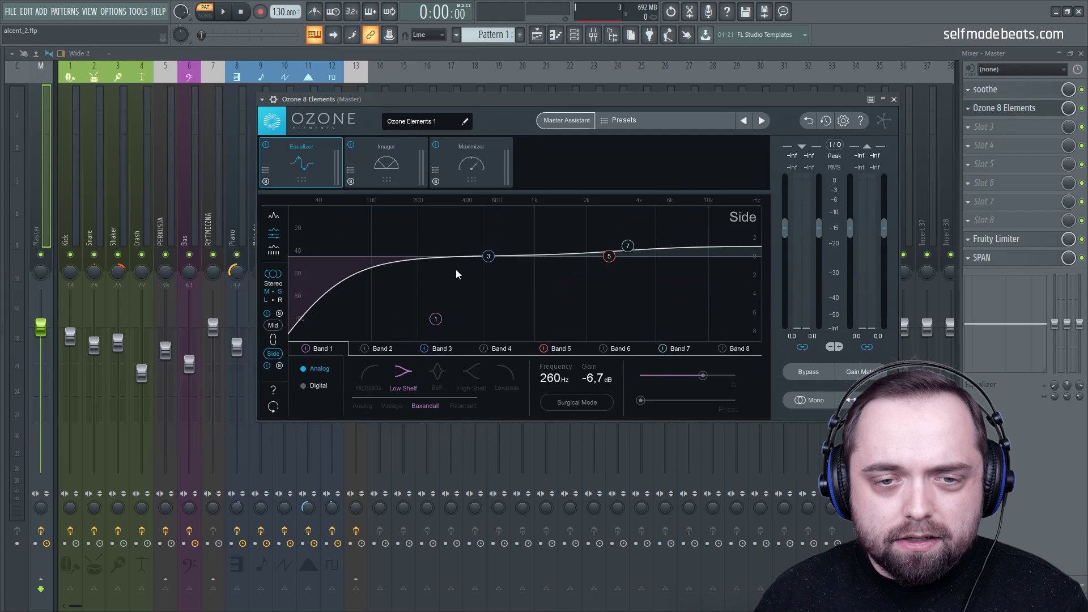
pyautogui.click(273, 327)
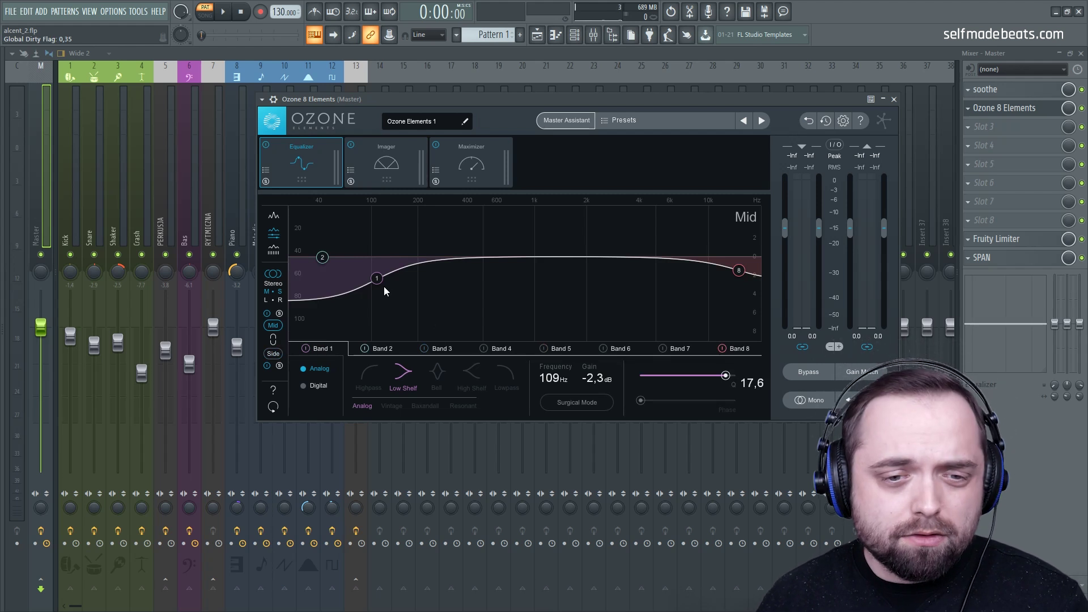
pyautogui.click(894, 101)
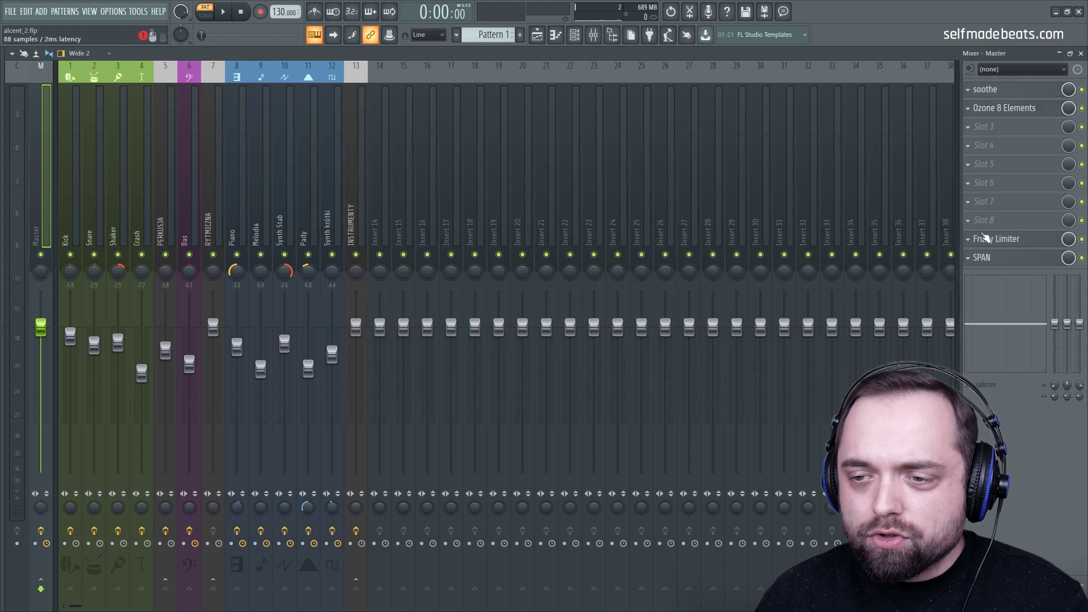
# Examine the Fruity Limiter settings and recheck Ozone 8 Elements on the Master track
pyautogui.click(988, 240)
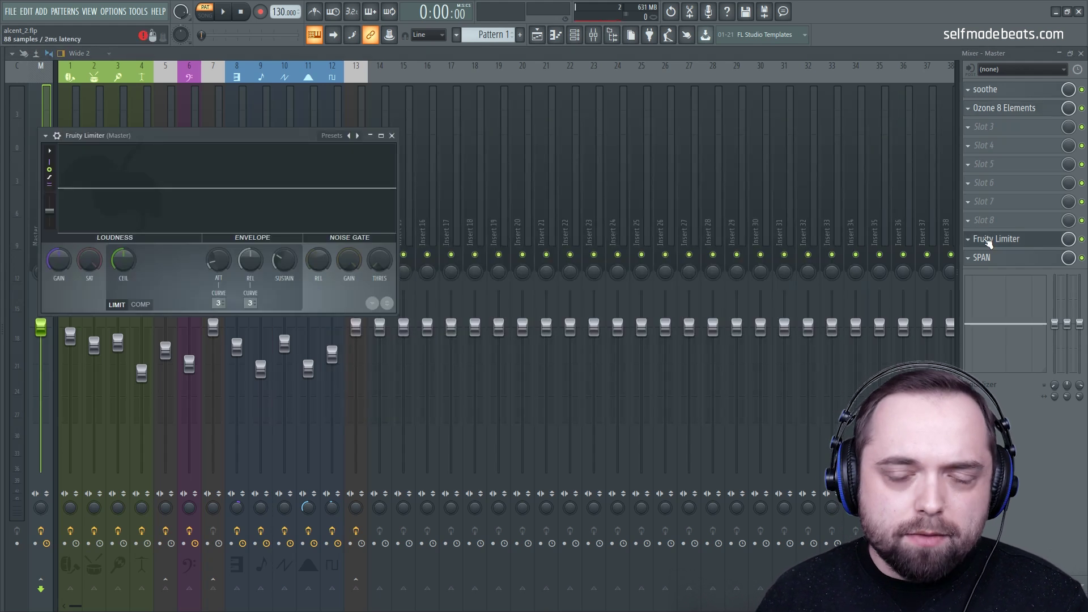
pyautogui.click(988, 241)
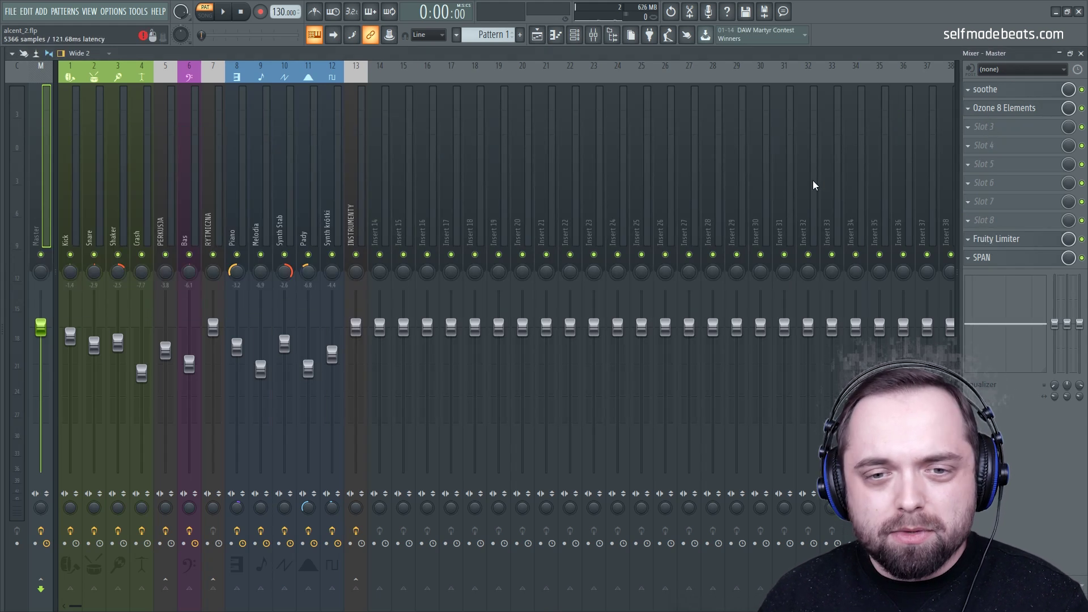
pyautogui.click(1003, 107)
pyautogui.click(897, 102)
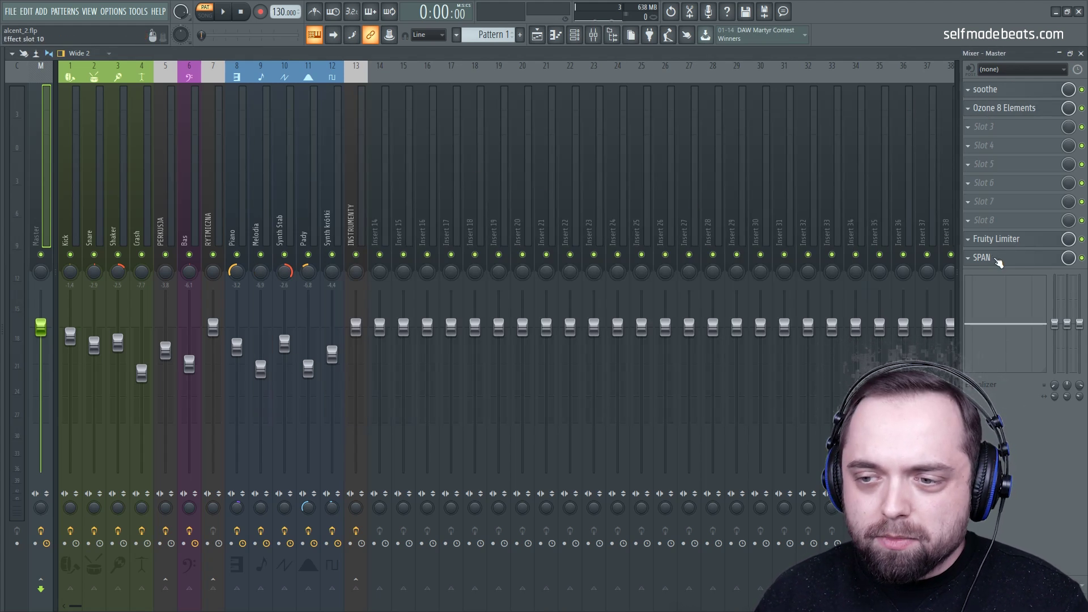
# Play the beat while viewing its frequency spectrum in SPAN on the Master track, and stop playback
pyautogui.click(985, 258)
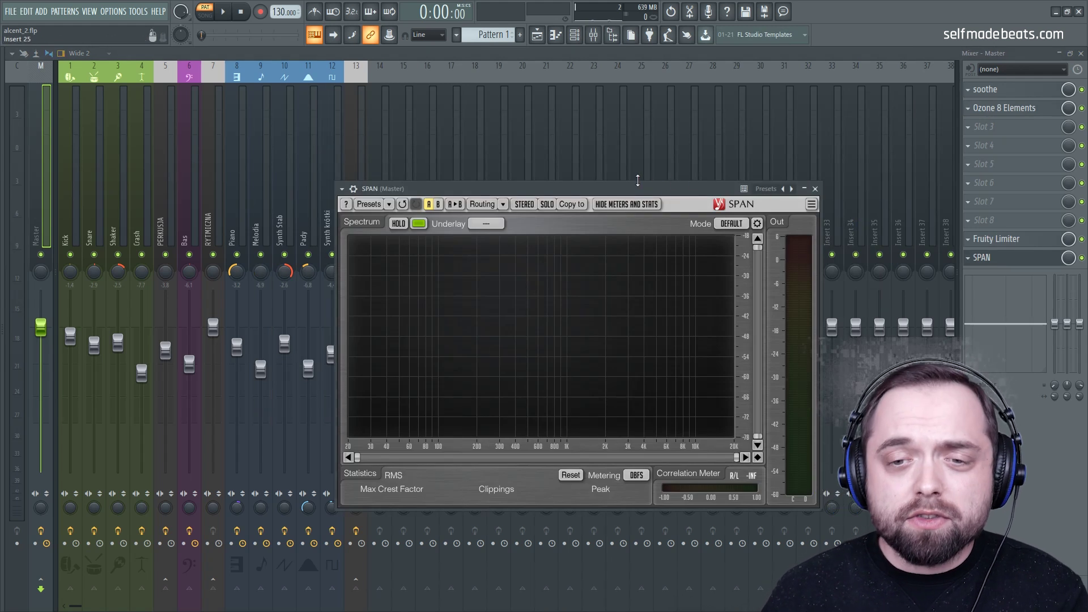
pyautogui.moveTo(631, 187); pyautogui.dragTo(637, 159)
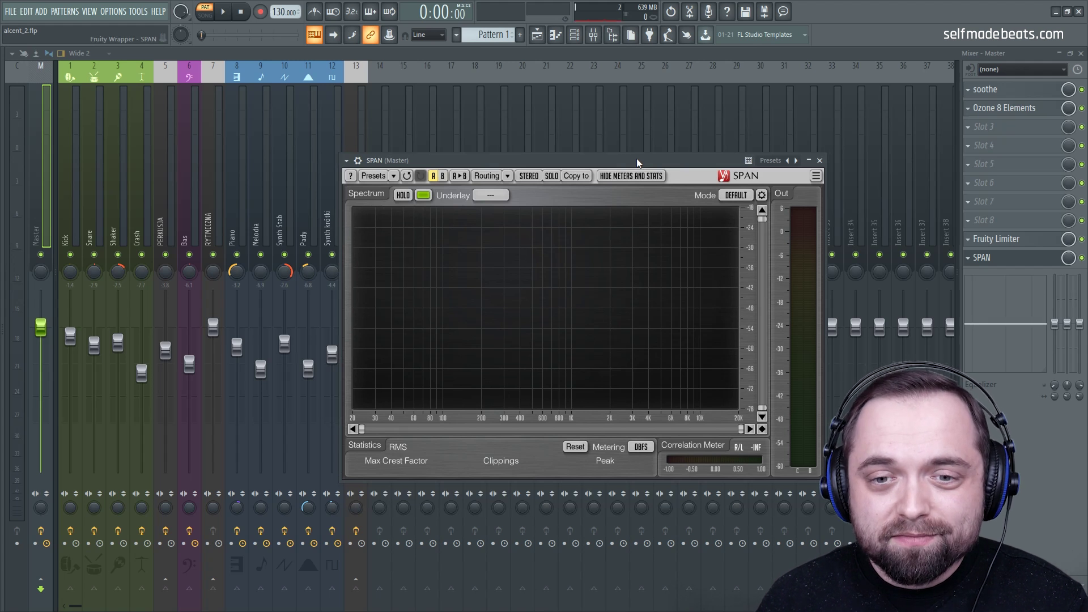
pyautogui.press('space')
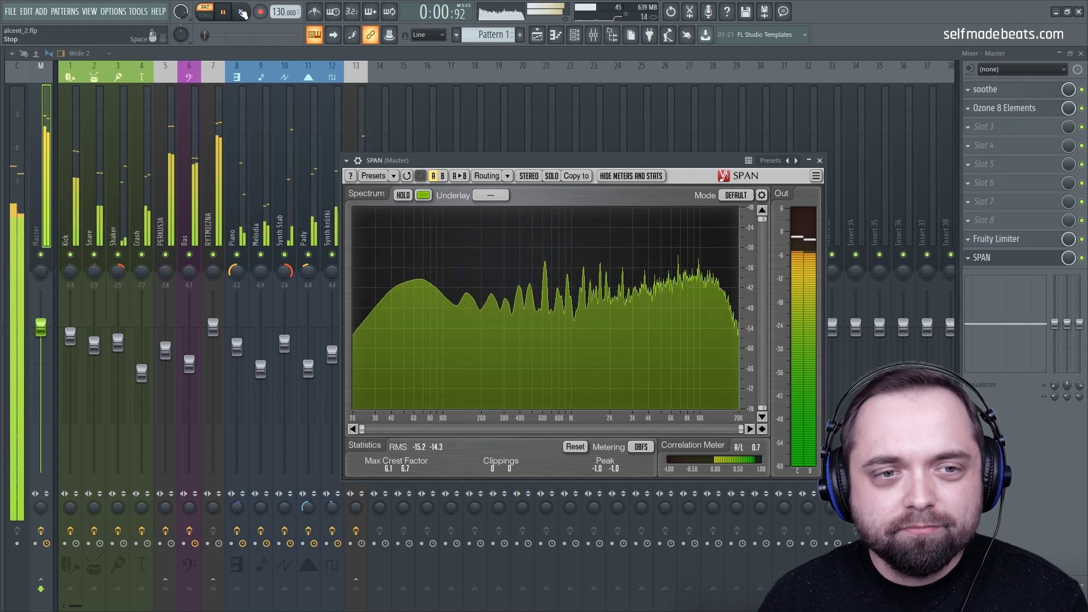
pyautogui.click(242, 13)
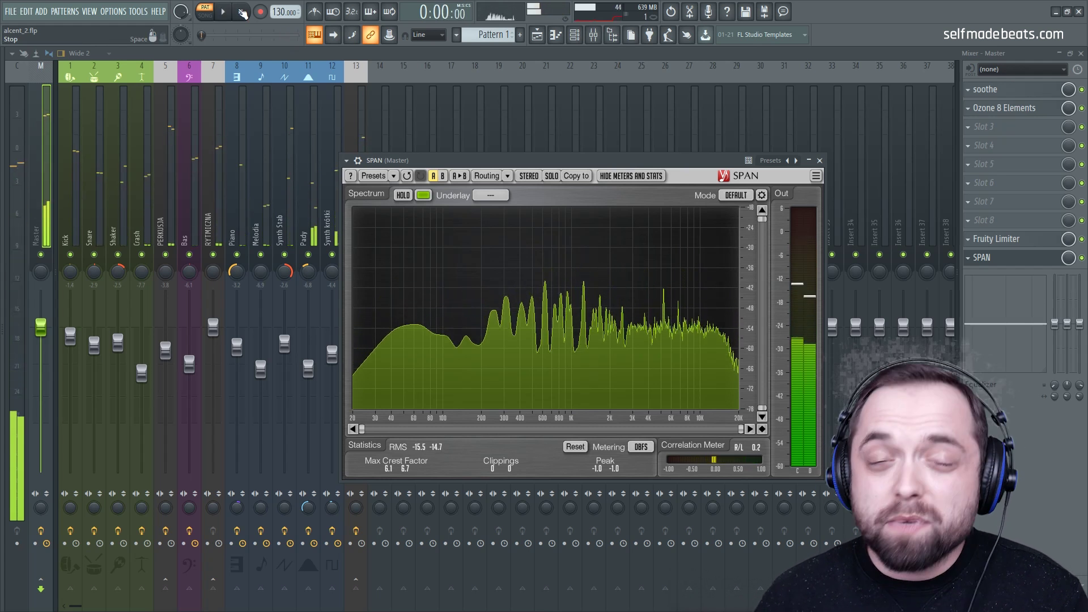
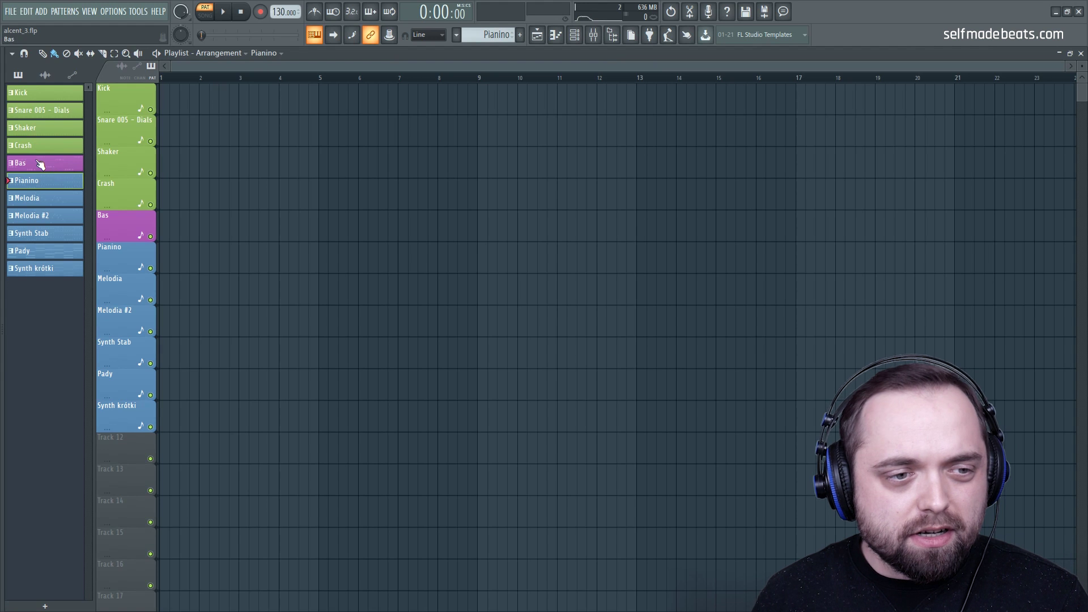
# Place the Kick, Snare, Shaker and Crash patterns on their tracks at bar 1, extending the Crash clip to bar 9
pyautogui.click(40, 164)
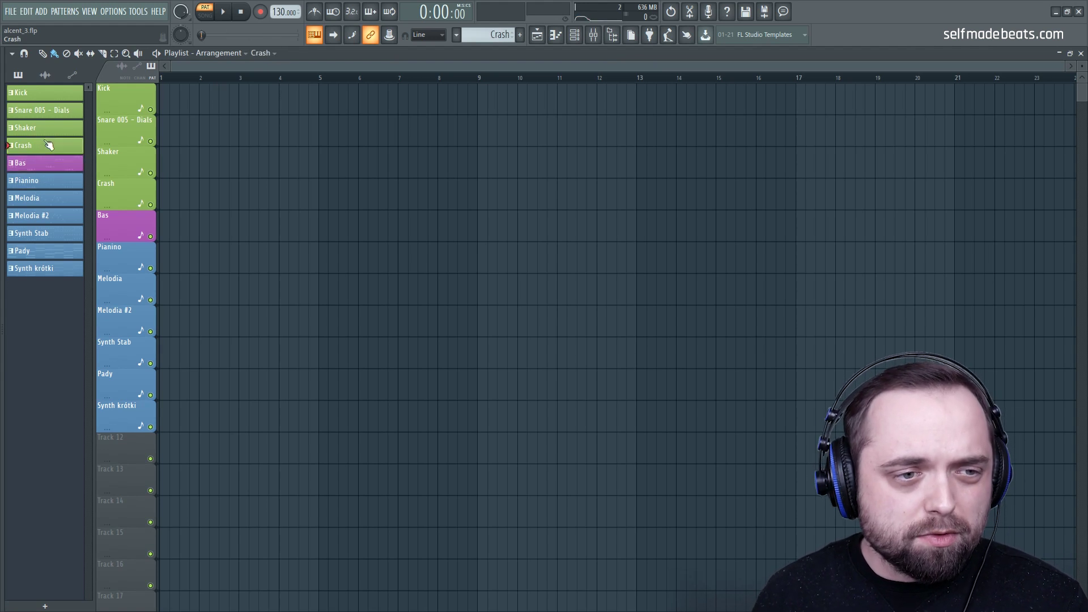
pyautogui.click(51, 95)
pyautogui.click(52, 146)
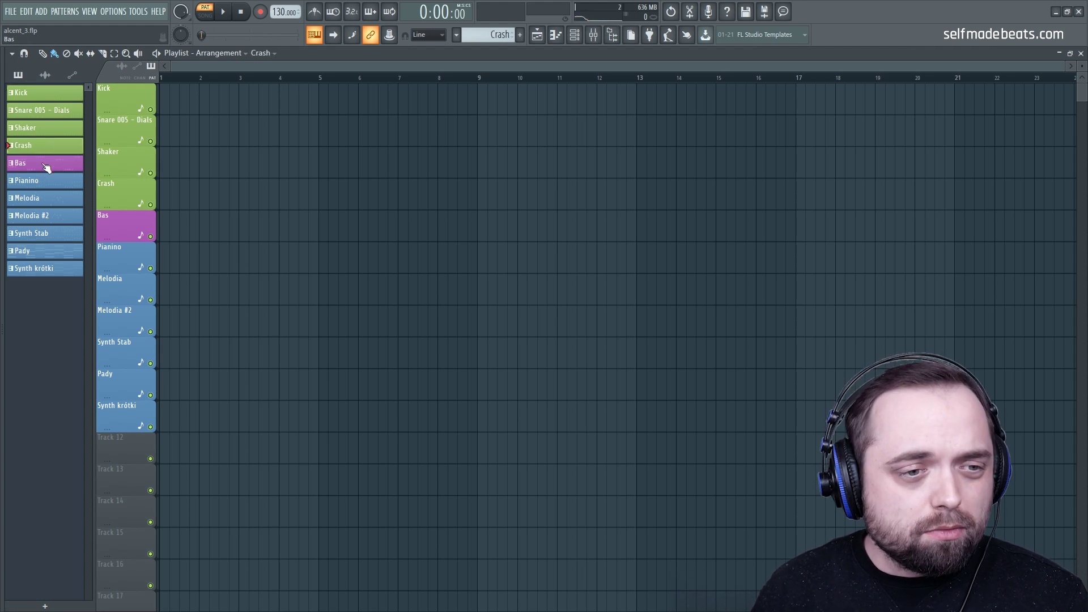
pyautogui.click(49, 94)
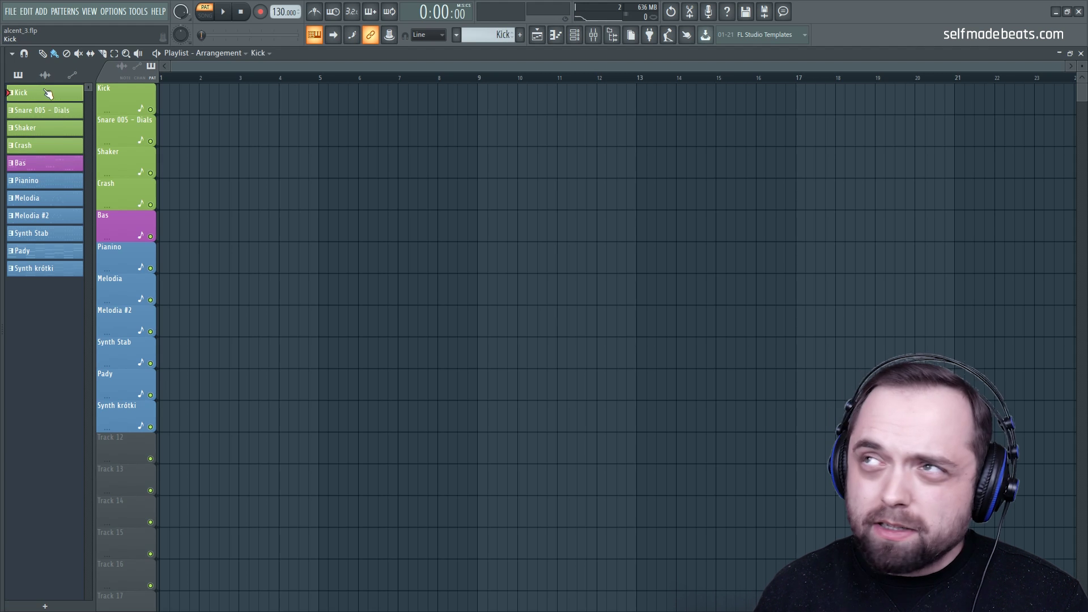
pyautogui.keyDown('shift'); pyautogui.click(56, 148); pyautogui.keyUp('shift')
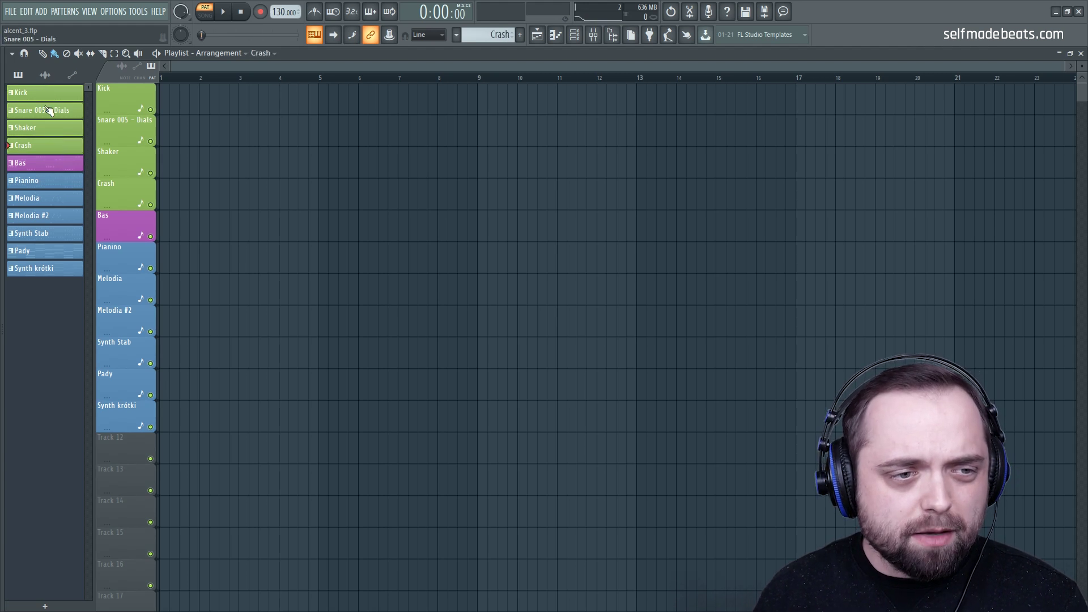
pyautogui.moveTo(45, 93); pyautogui.dragTo(162, 103)
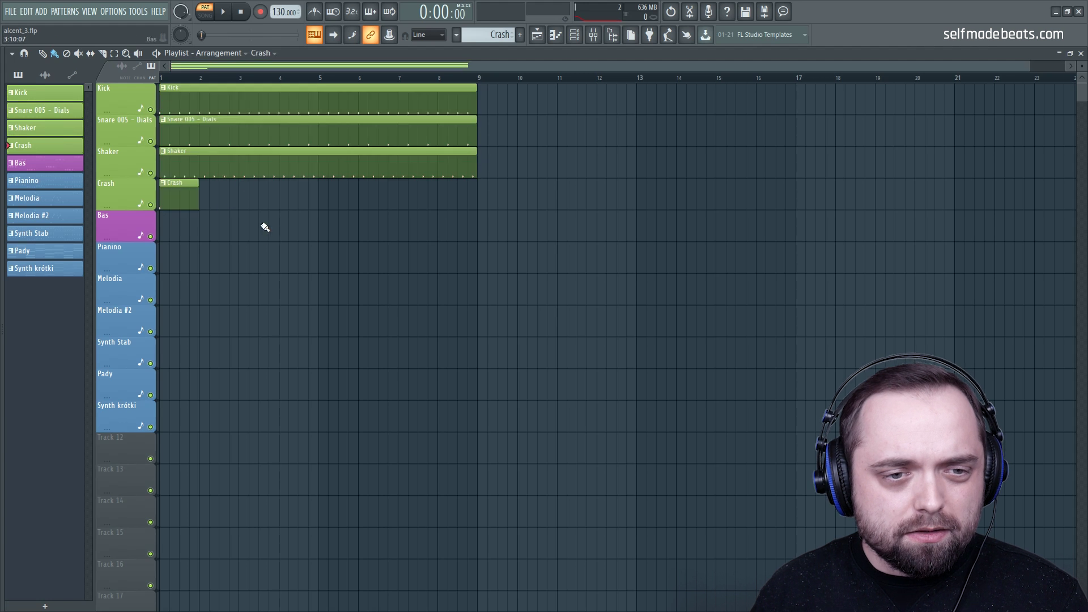
pyautogui.moveTo(197, 196); pyautogui.dragTo(475, 219)
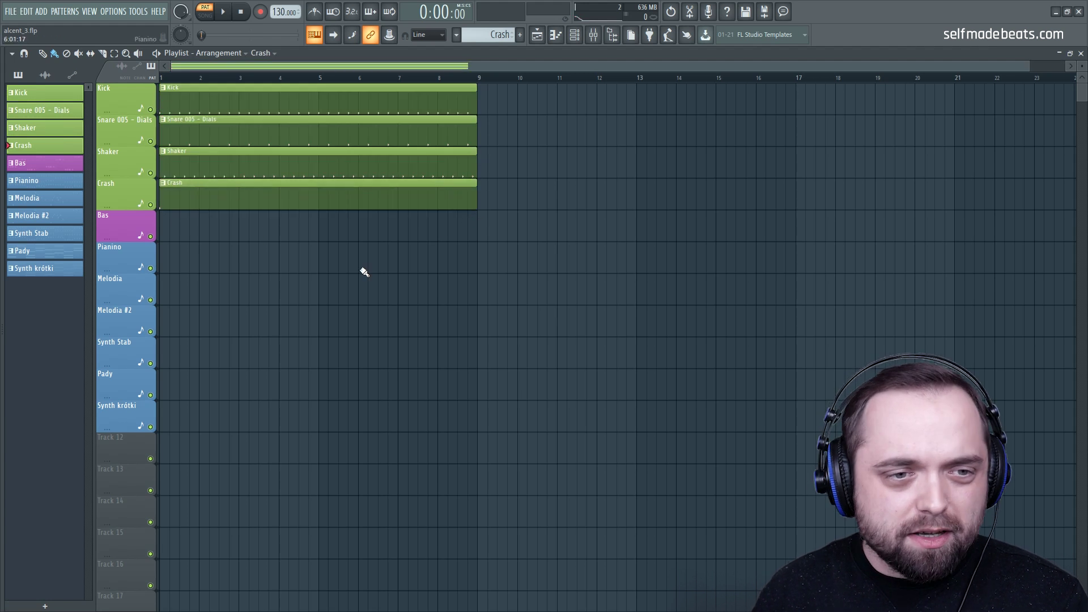
# Switch to song mode and place the Bas, Pianino and Synth Stab patterns on their tracks at bar 1
pyautogui.click(219, 78)
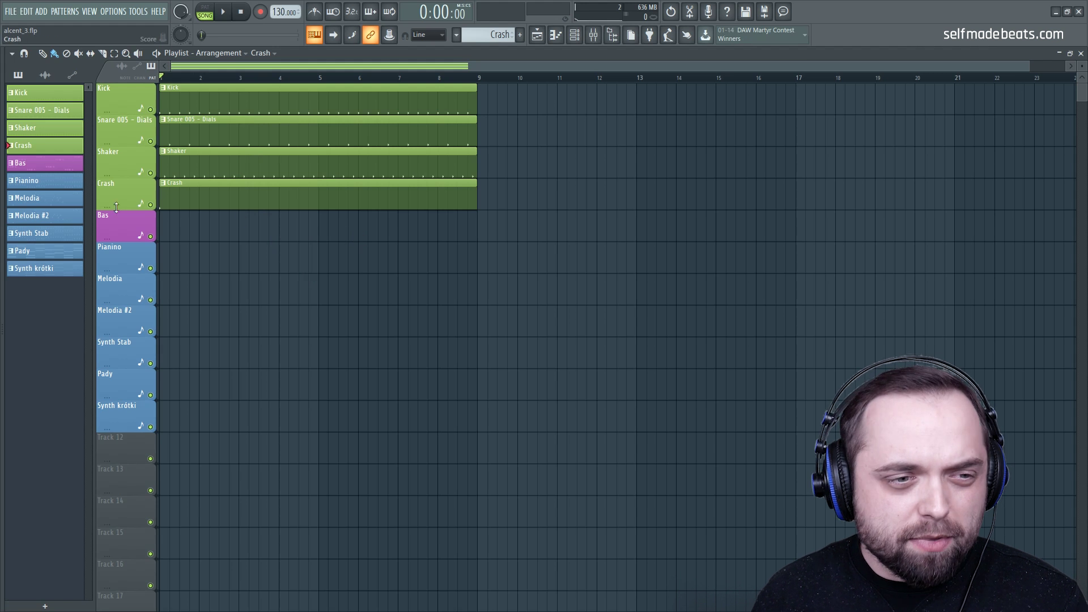
pyautogui.moveTo(40, 163); pyautogui.dragTo(161, 226)
pyautogui.moveTo(65, 185); pyautogui.dragTo(162, 254)
pyautogui.click(50, 199)
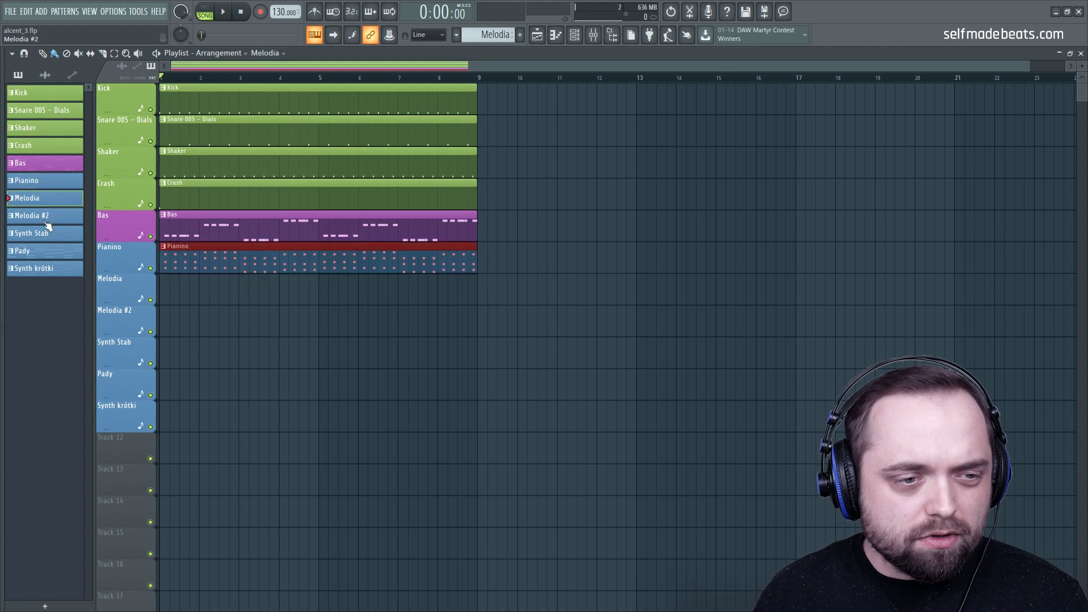
pyautogui.moveTo(56, 238); pyautogui.dragTo(147, 357)
pyautogui.moveTo(161, 362); pyautogui.dragTo(162, 359)
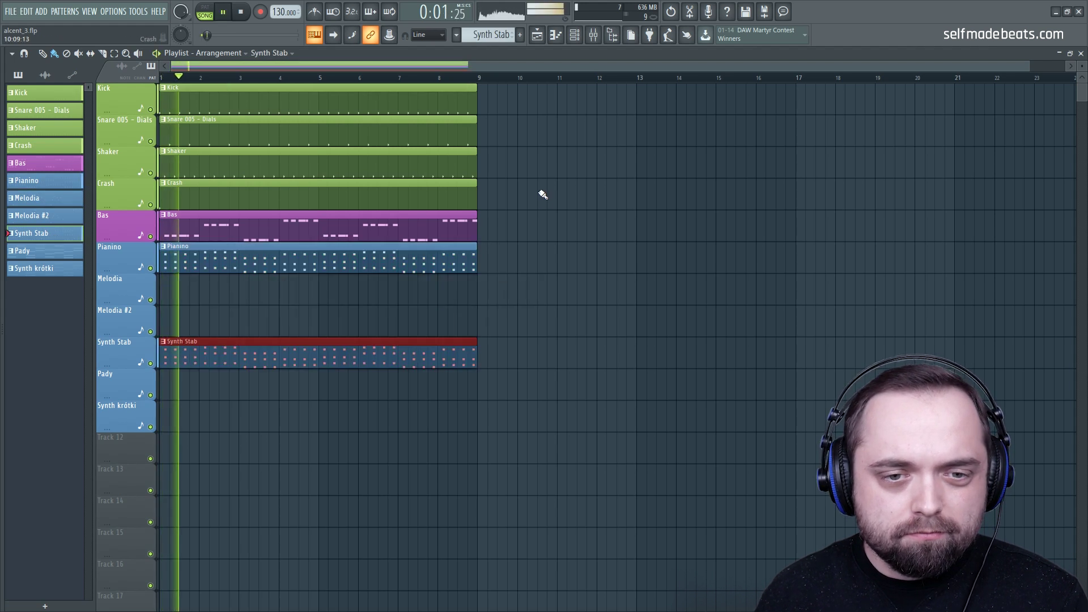
# Duplicate the eight-bar section of all clips twice, placing the copies at bars 9 and 17
pyautogui.moveTo(514, 429); pyautogui.dragTo(515, 126)
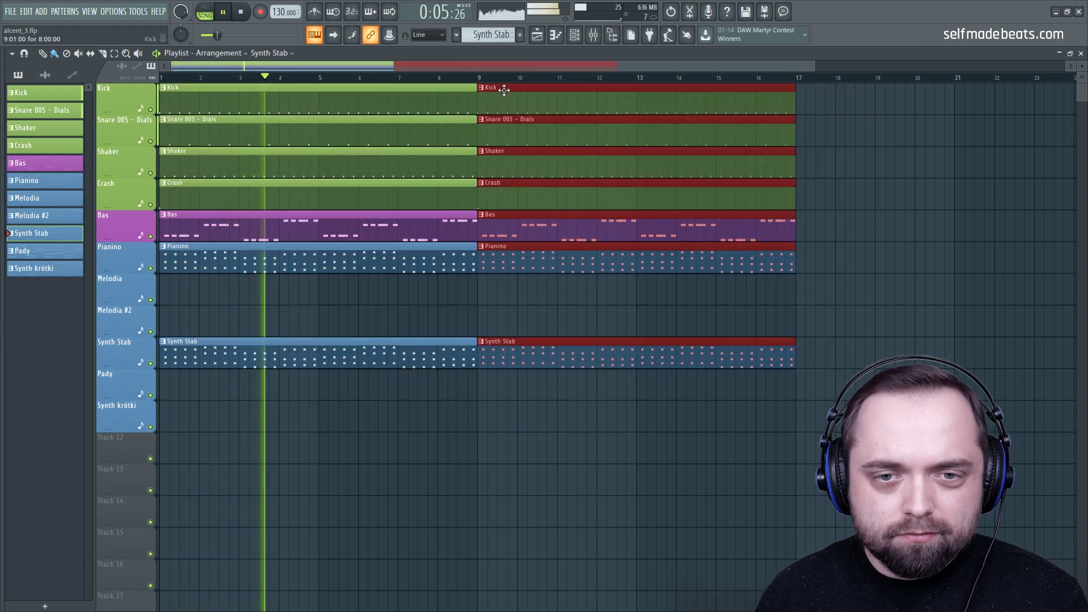
pyautogui.scroll(-2, 506, 85)
pyautogui.keyDown('ctrl'); pyautogui.click(755, 244); pyautogui.keyUp('ctrl')
pyautogui.moveTo(644, 461); pyautogui.dragTo(650, 108)
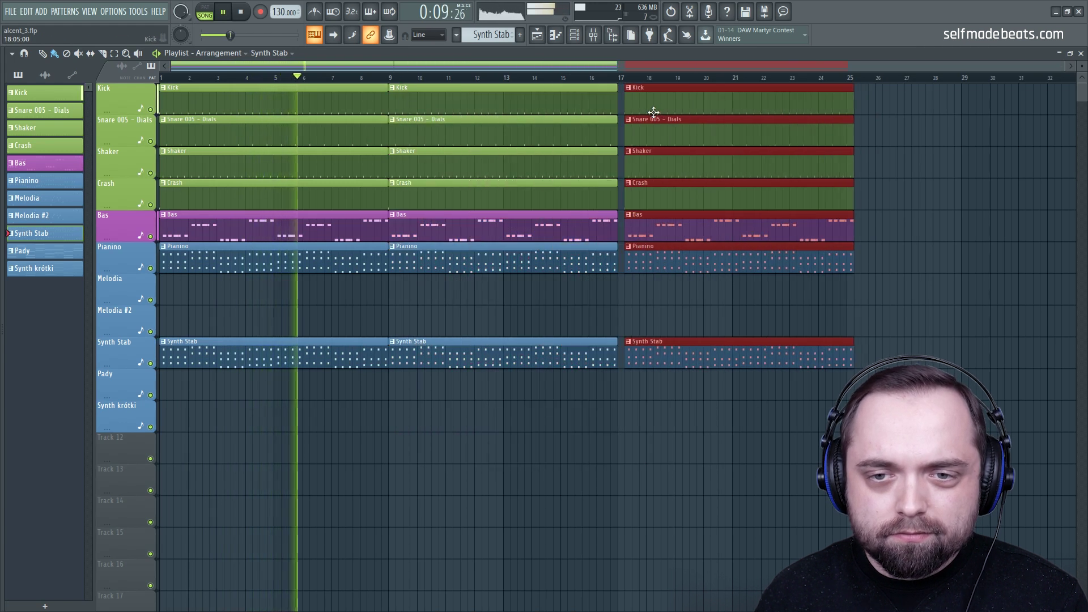
# Shorten the four drum clips of the first section to end at about bar 8, and play the transition into bar 9
pyautogui.scroll(3, 370, 81)
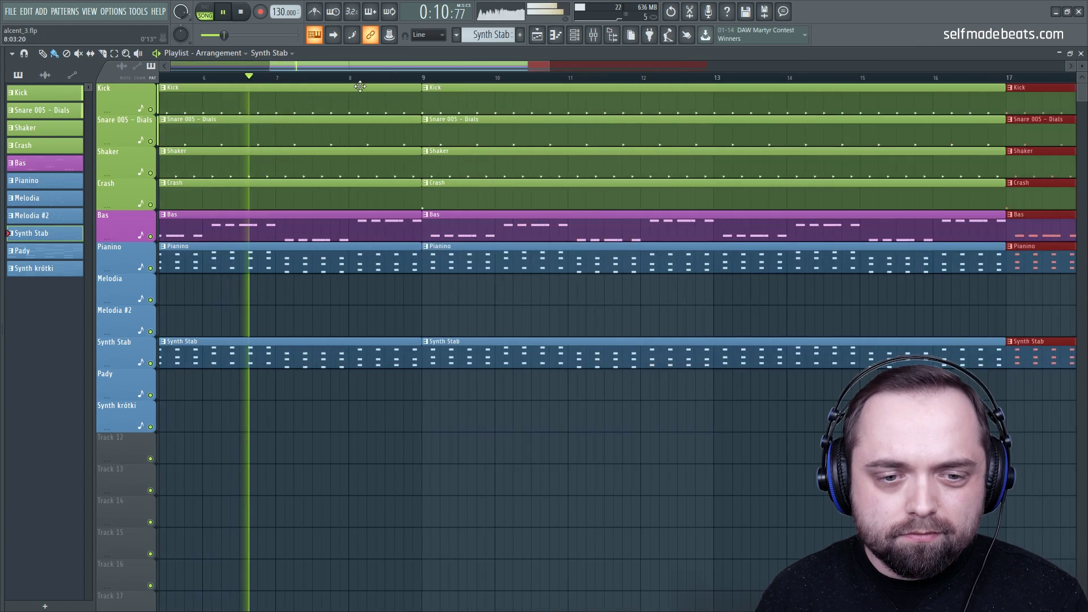
pyautogui.keyDown('ctrl'); pyautogui.click(364, 284); pyautogui.keyUp('ctrl')
pyautogui.press('space')
pyautogui.moveTo(405, 97); pyautogui.dragTo(403, 196)
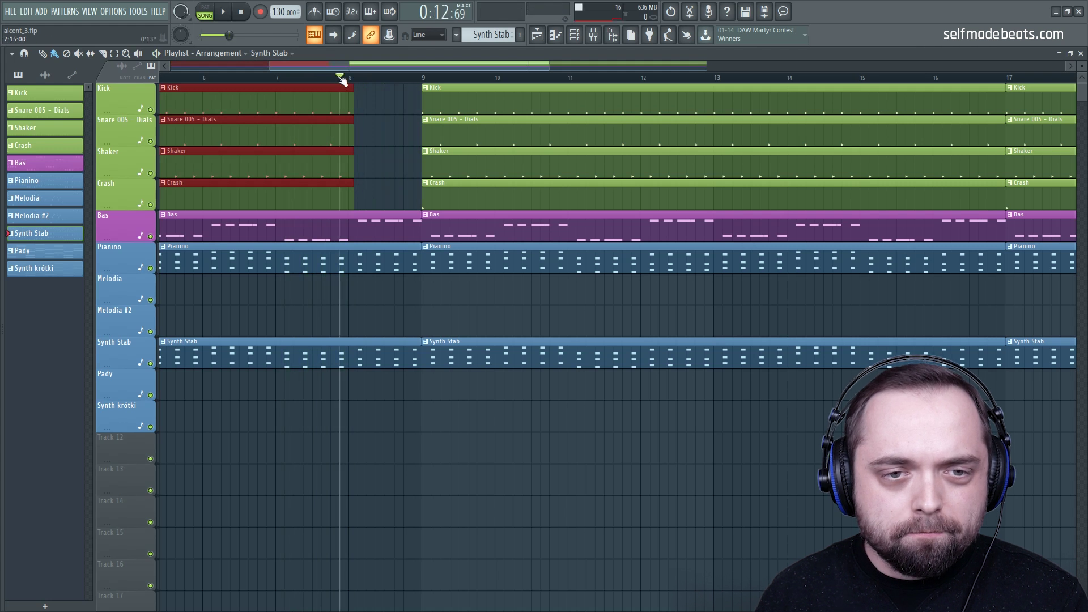
pyautogui.keyDown('ctrl'); pyautogui.click(376, 108); pyautogui.keyUp('ctrl')
pyautogui.scroll(-3, 379, 80)
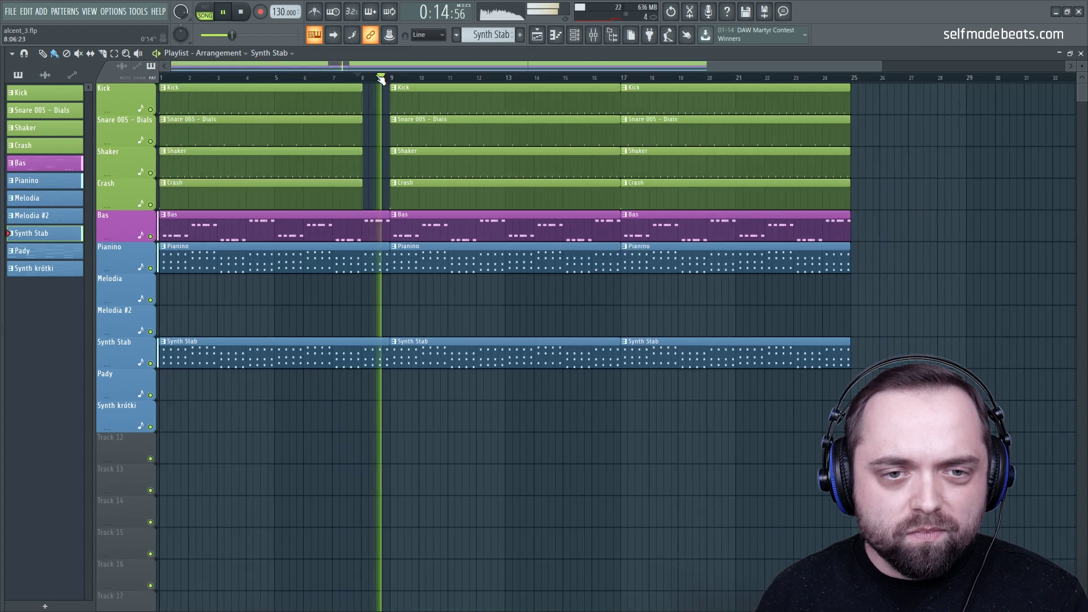
pyautogui.press('space')
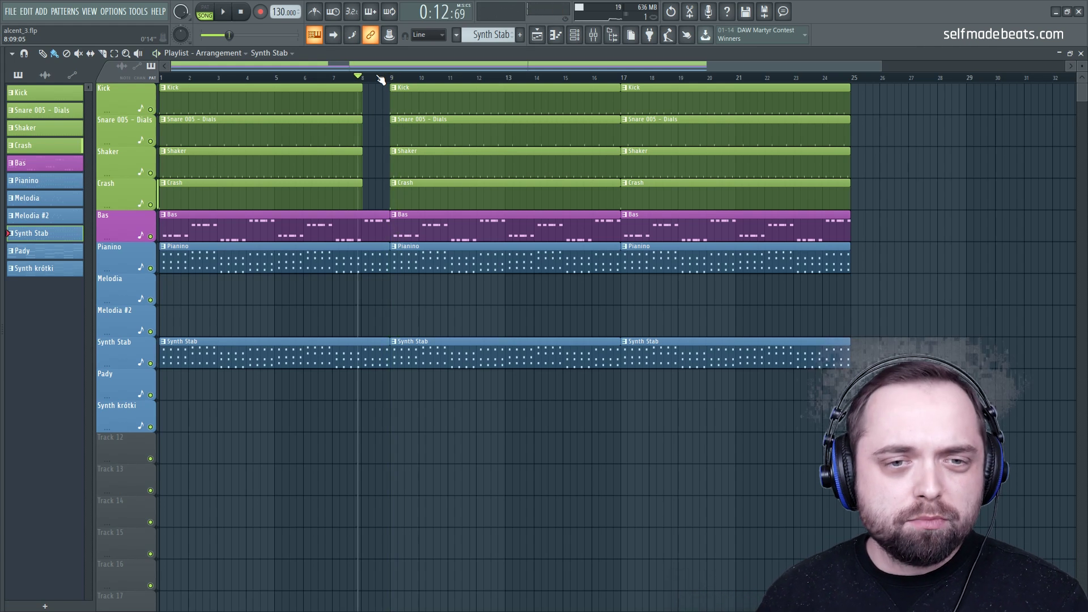
# Place the Pady pattern on its track at bar 17 and start playback from there
pyautogui.scroll(3, 379, 80)
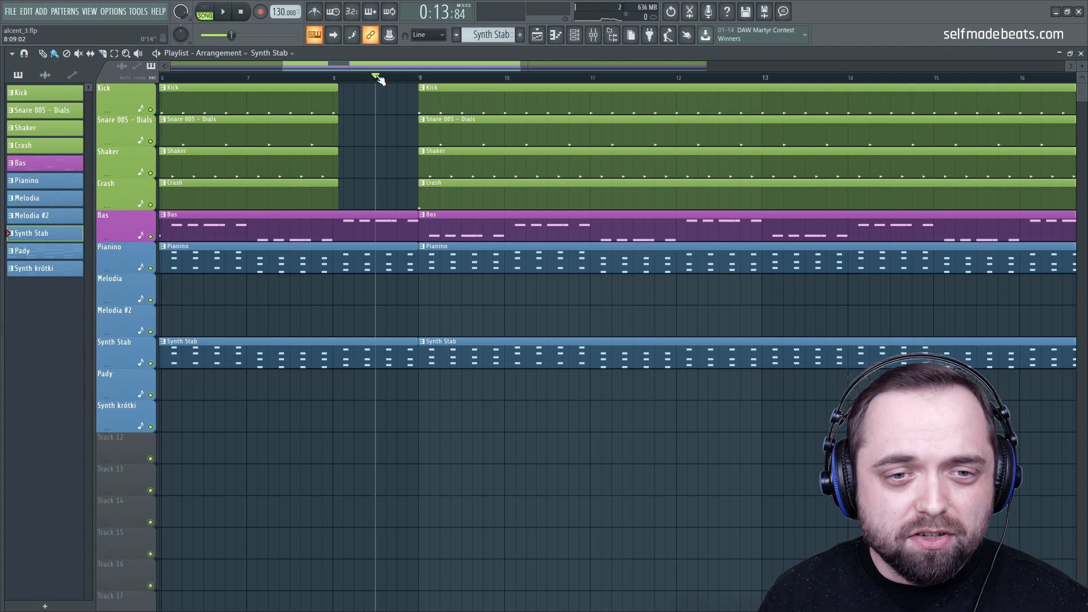
pyautogui.scroll(-5, 379, 79)
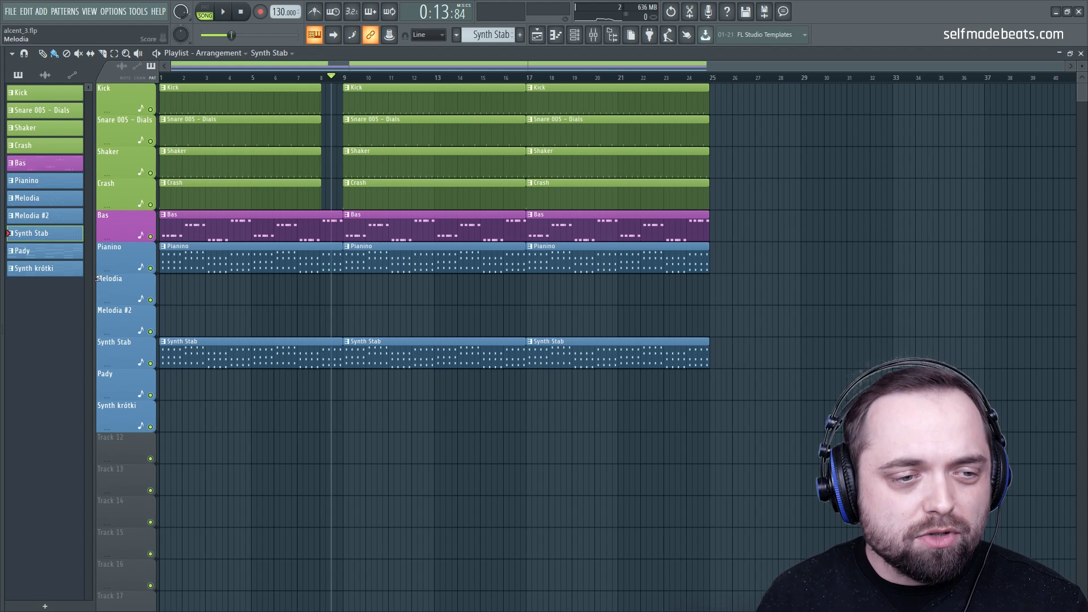
pyautogui.click(82, 253)
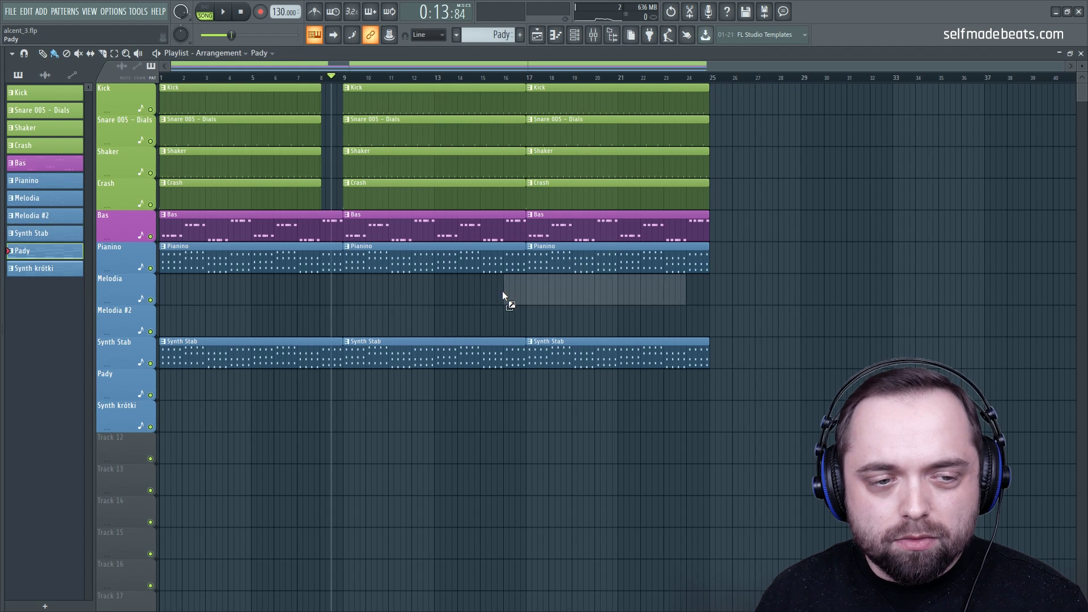
pyautogui.click(527, 384)
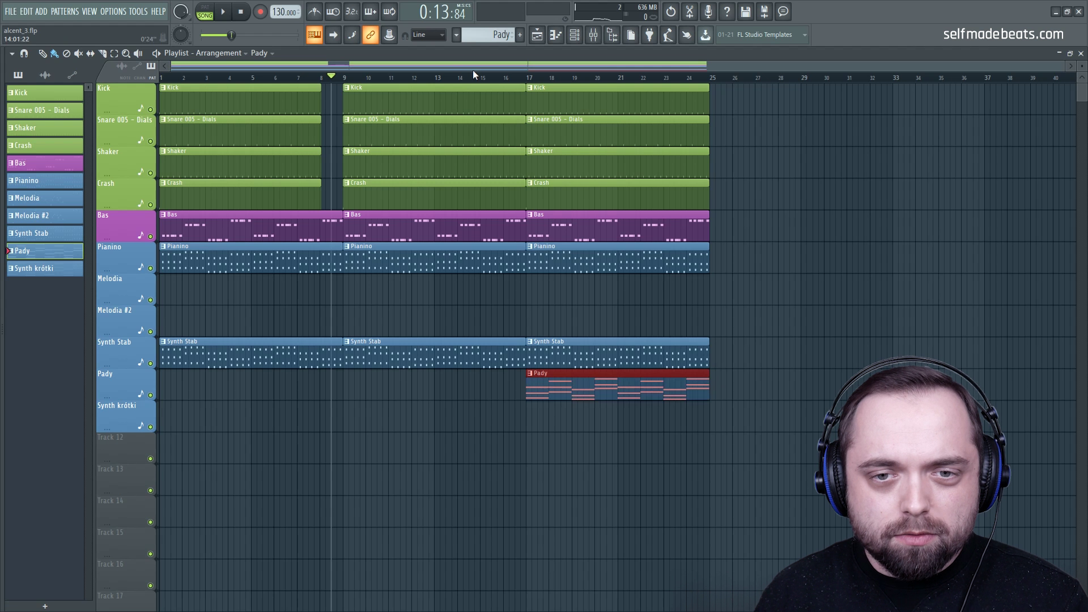
pyautogui.click(528, 79)
pyautogui.press('space')
# Duplicate all clips of the section starting at bar 17 to bar 25
pyautogui.moveTo(749, 462); pyautogui.dragTo(571, 92)
pyautogui.hotkey('ctrl', 'b')
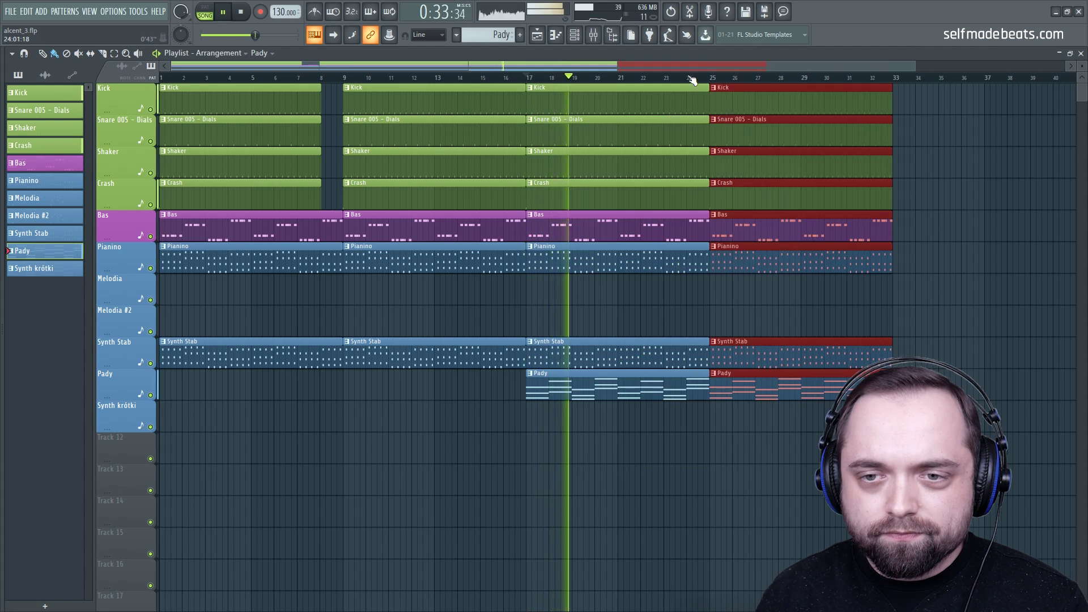
pyautogui.scroll(-2, 692, 79)
pyautogui.click(826, 328)
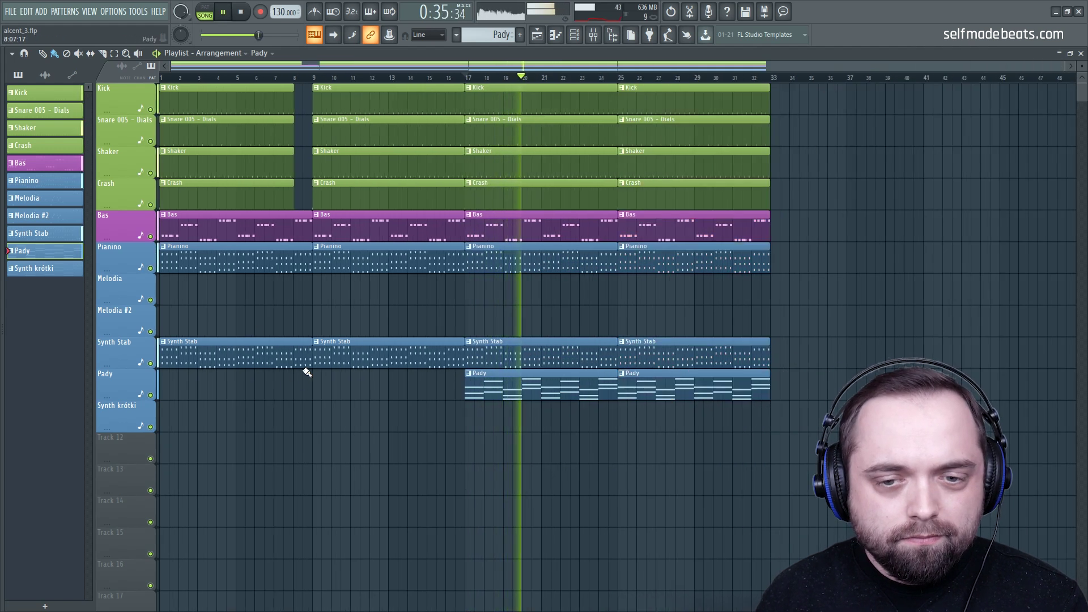
# Place Synth krótki clips on their track at bars 25 and 17
pyautogui.click(34, 268)
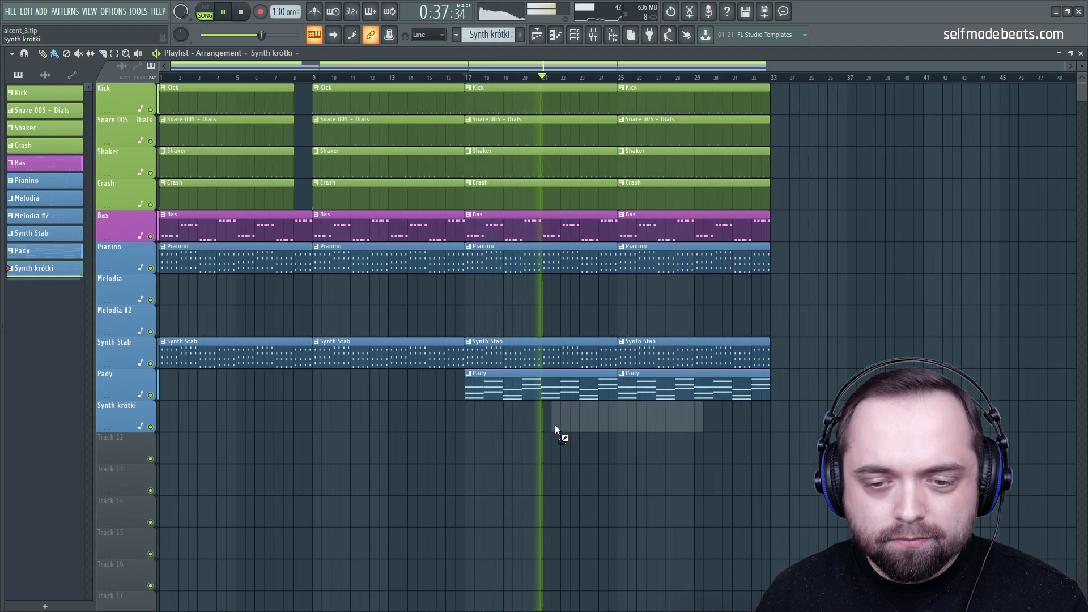
pyautogui.click(617, 422)
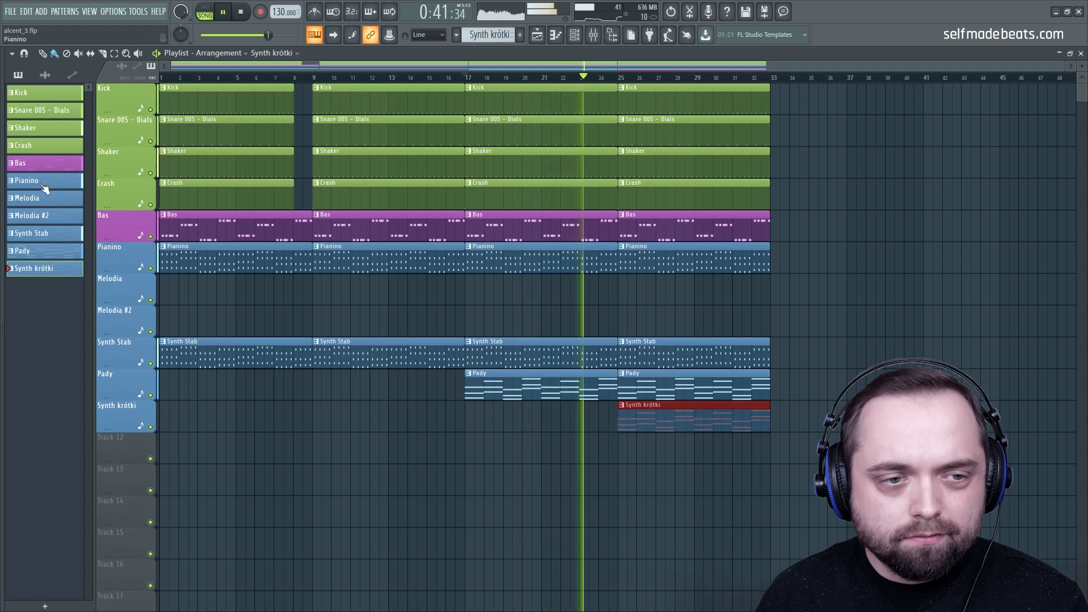
pyautogui.keyDown('ctrl'); pyautogui.click(820, 318); pyautogui.keyUp('ctrl')
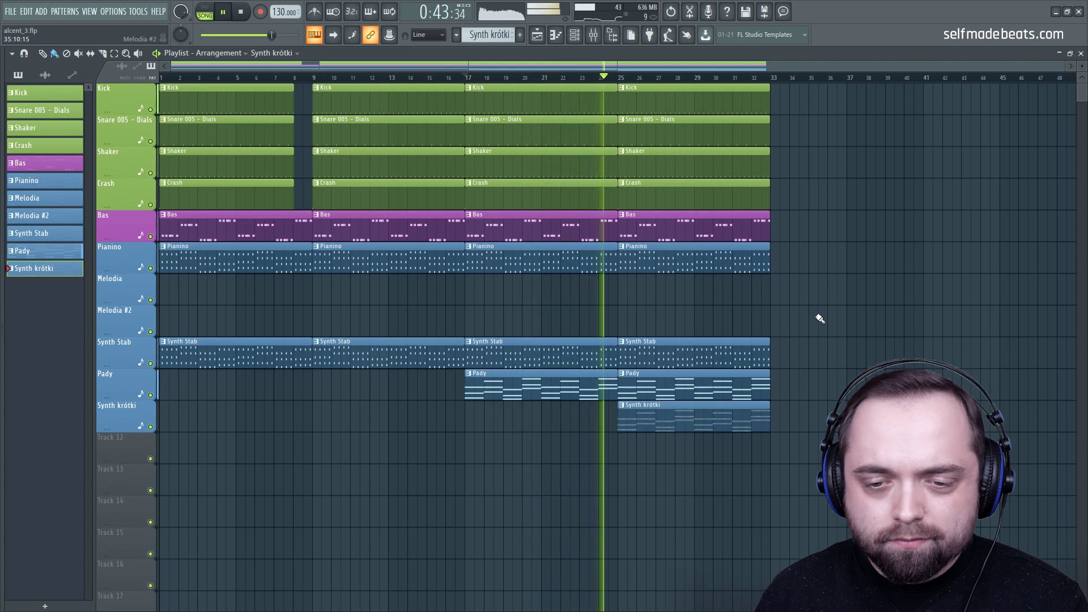
pyautogui.scroll(-4, 816, 309)
pyautogui.scroll(4, 818, 369)
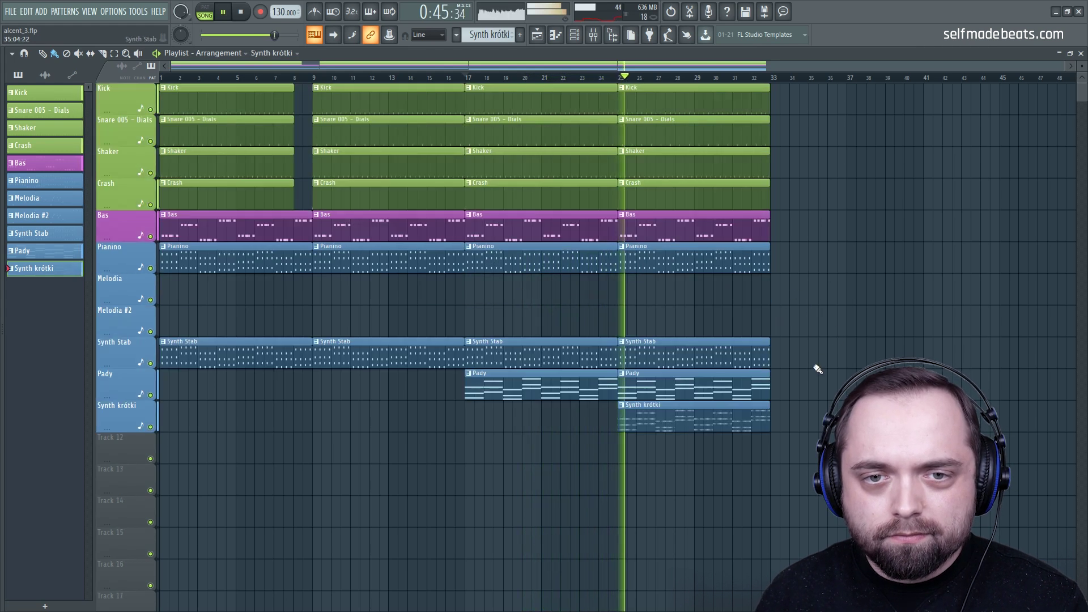
pyautogui.moveTo(791, 493); pyautogui.dragTo(801, 425)
pyautogui.keyDown('ctrl'); pyautogui.click(470, 422); pyautogui.keyUp('ctrl')
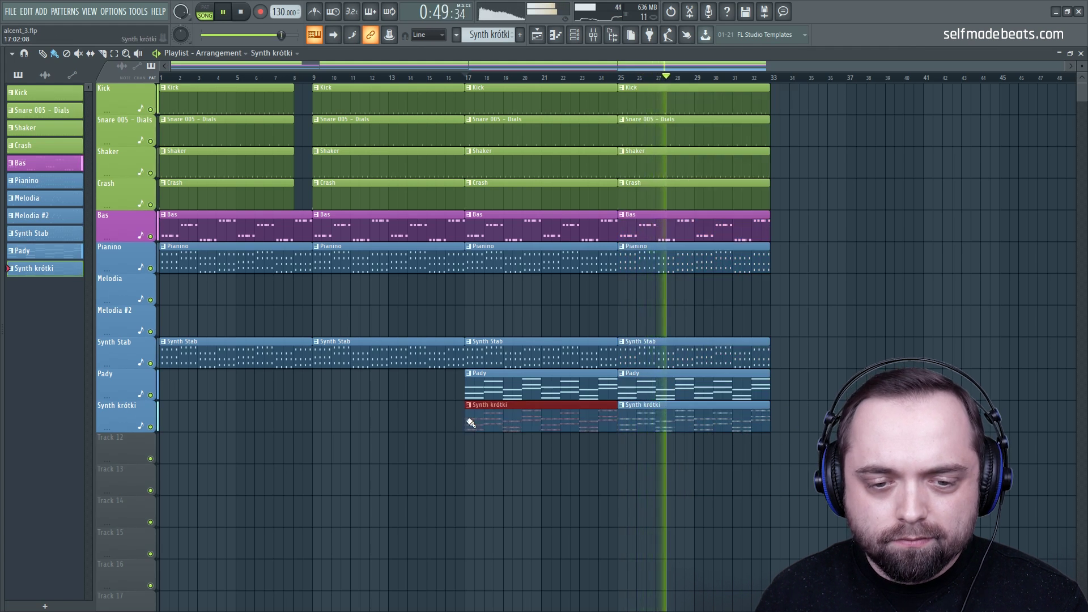
# Duplicate all clips of the section starting at bar 25 to bar 33
pyautogui.moveTo(791, 524)
pyautogui.mouseDown()
pyautogui.moveTo(680, 433)
pyautogui.moveTo(527, 85)
pyautogui.moveTo(517, 104)
pyautogui.moveTo(833, 109)
pyautogui.moveTo(824, 108)
pyautogui.moveTo(839, 401)
pyautogui.moveTo(805, 418)
pyautogui.mouseUp()
pyautogui.scroll(-1, 809, 81)
pyautogui.scroll(-1, 811, 85)
pyautogui.keyDown('ctrl'); pyautogui.click(978, 162); pyautogui.keyUp('ctrl')
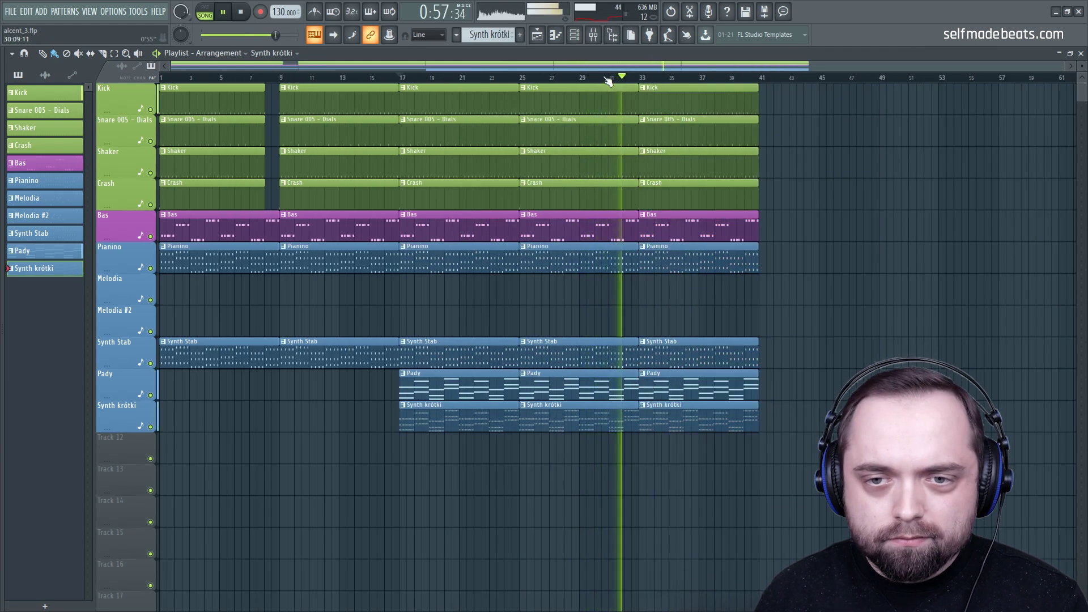
# Shorten the four drum clips starting at bar 25 to end at about bar 32, and play the transition into bar 33
pyautogui.press('space')
pyautogui.scroll(5, 622, 76)
pyautogui.moveTo(670, 98); pyautogui.dragTo(714, 196)
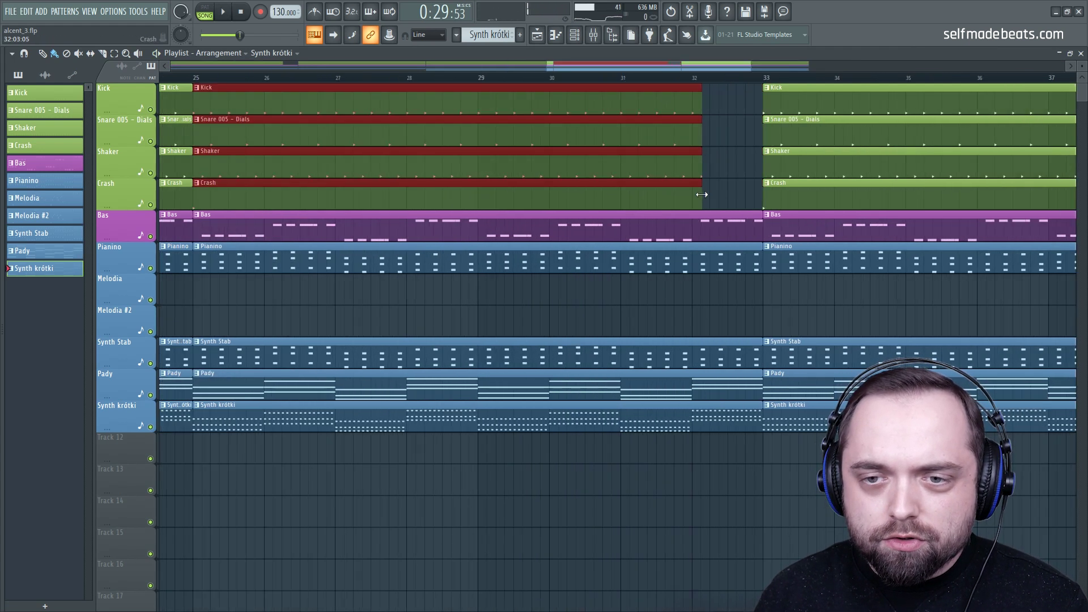
pyautogui.scroll(-4, 685, 81)
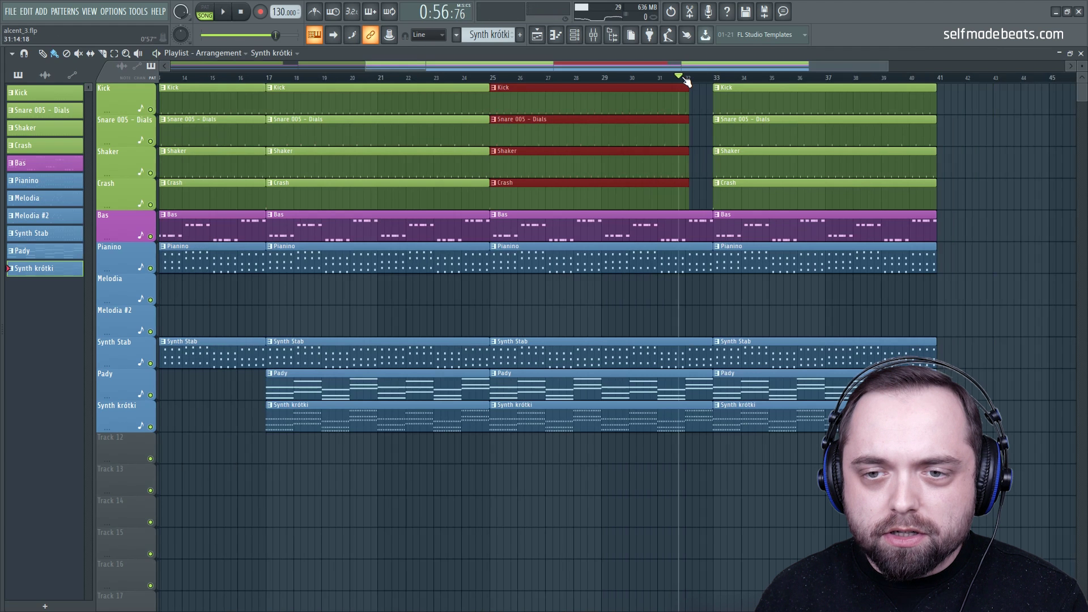
pyautogui.press('space')
pyautogui.keyDown('ctrl'); pyautogui.click(923, 170); pyautogui.keyUp('ctrl')
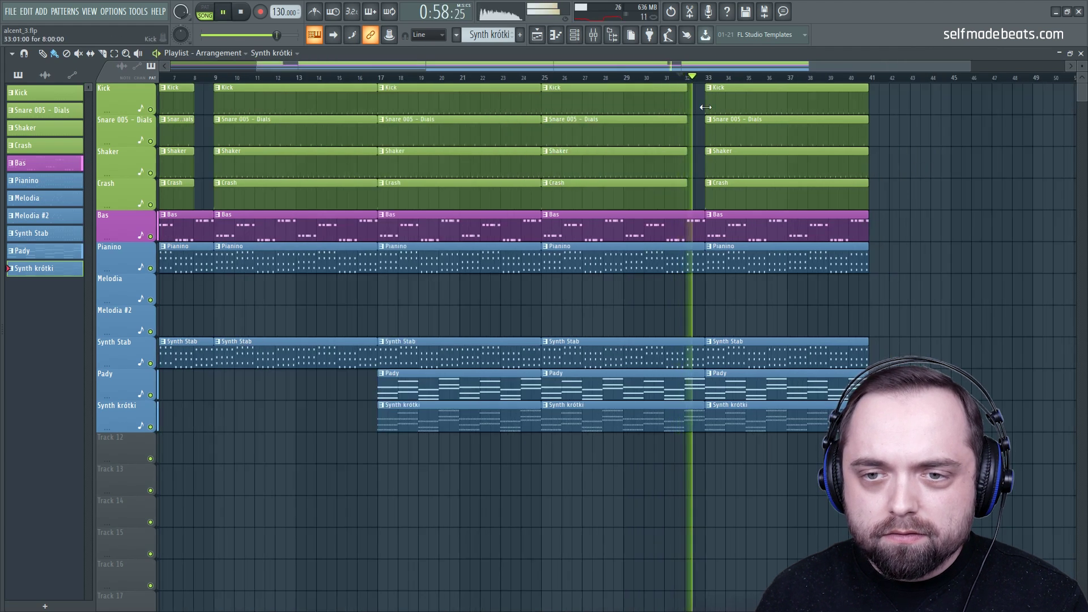
pyautogui.scroll(-2, 682, 80)
pyautogui.press('space')
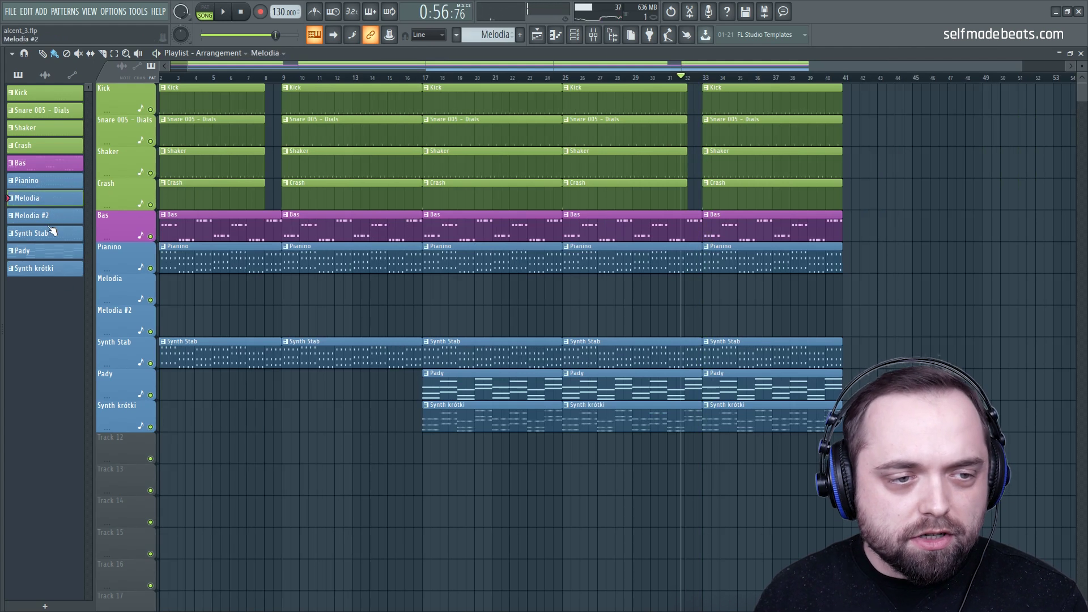
# Place the Melodia and Melodia #2 patterns on their tracks at bar 33
pyautogui.moveTo(39, 202); pyautogui.dragTo(718, 301)
pyautogui.rightClick(898, 287)
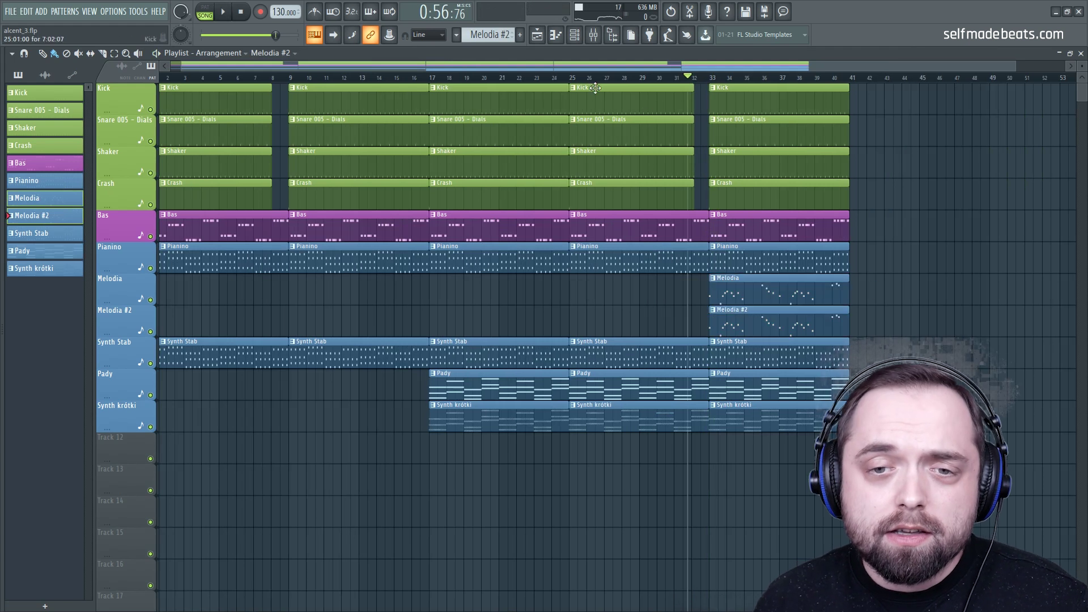
# Insert an empty playlist track between the Bas and Pianino tracks
pyautogui.scroll(-1, 558, 79)
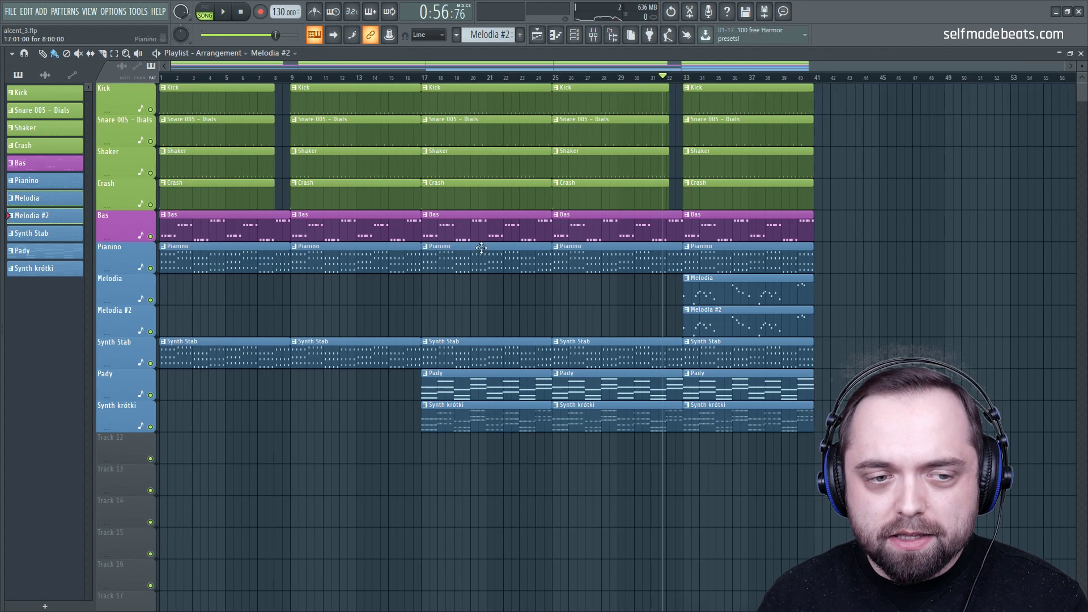
pyautogui.rightClick(135, 264)
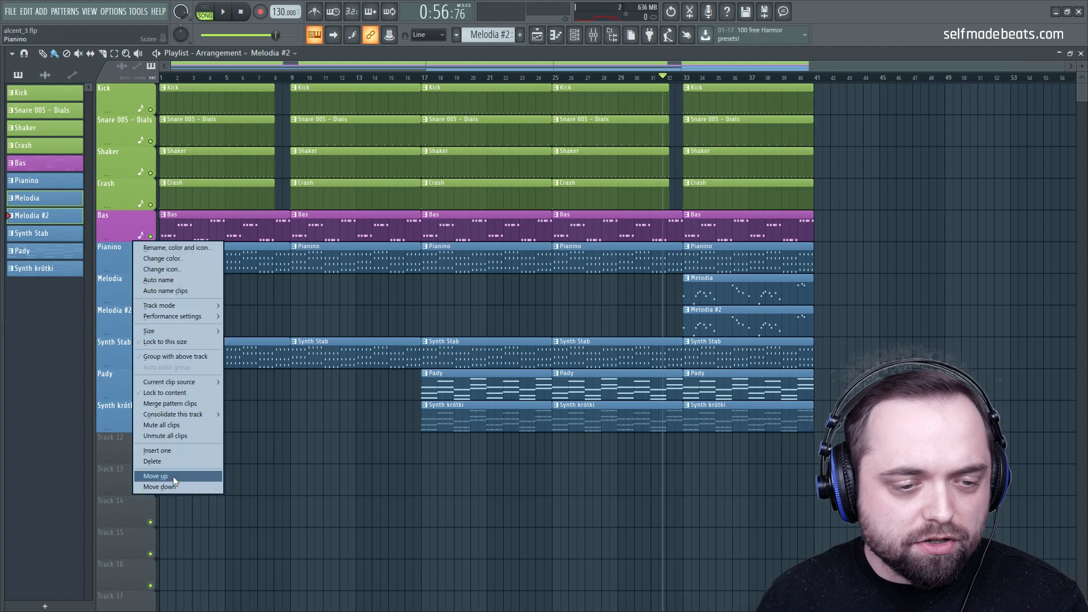
pyautogui.click(171, 450)
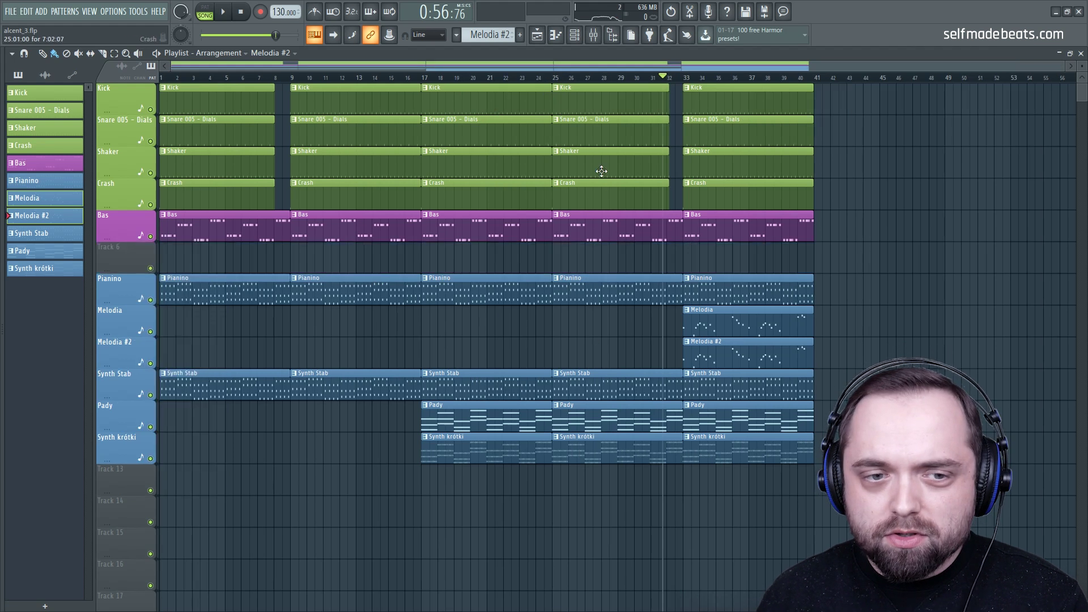
# Enlarge the empty playlist track below Bas and load Fruity Parametric EQ 2 in the second effect slot of the INSTRUMENTY mixer track
pyautogui.moveTo(133, 273); pyautogui.dragTo(133, 362)
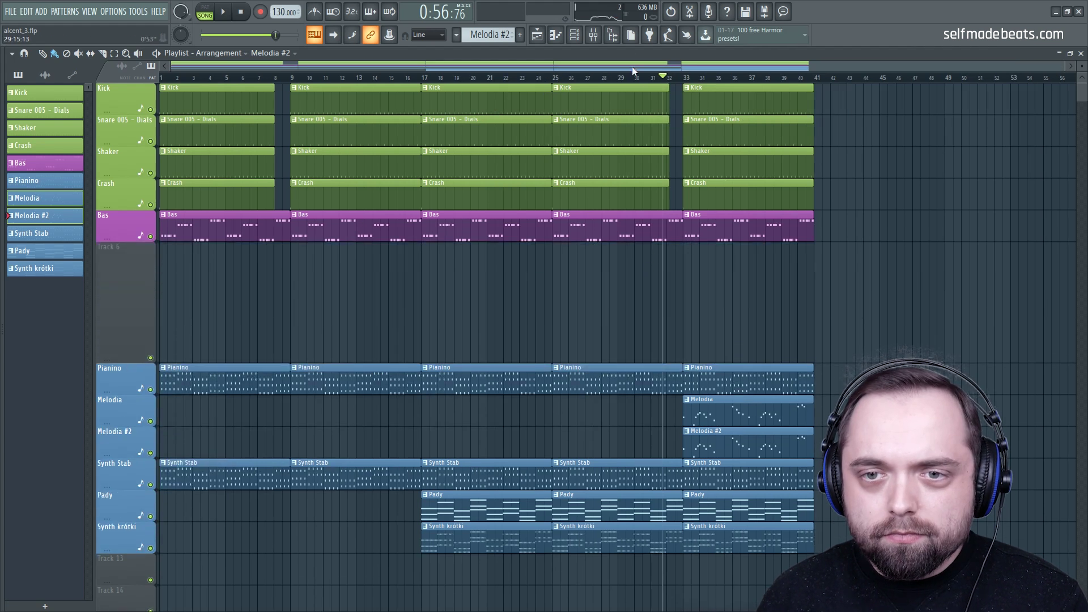
pyautogui.click(596, 35)
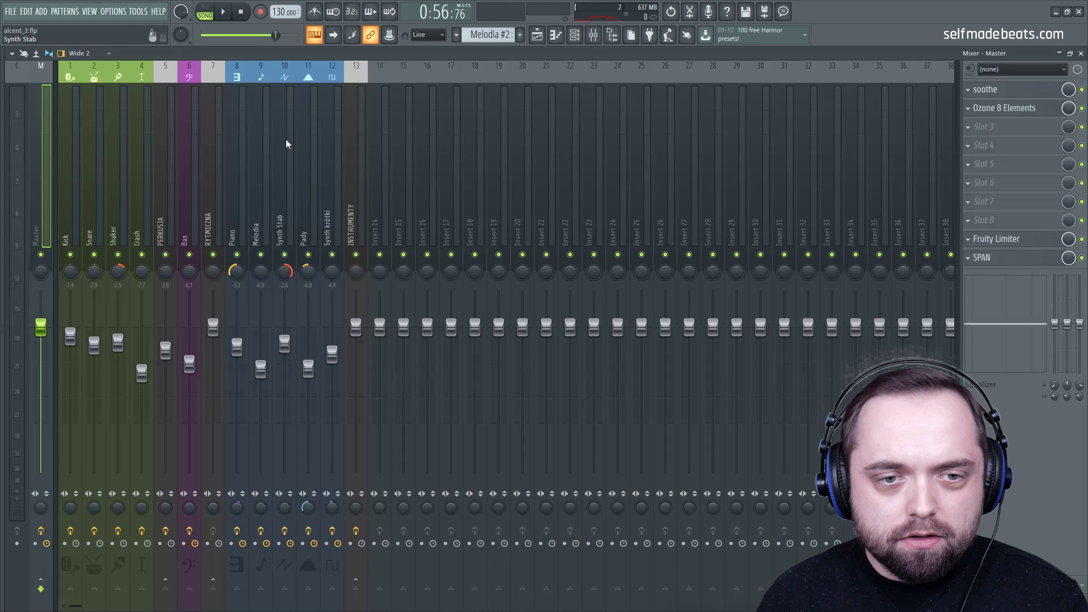
pyautogui.click(353, 157)
pyautogui.click(998, 107)
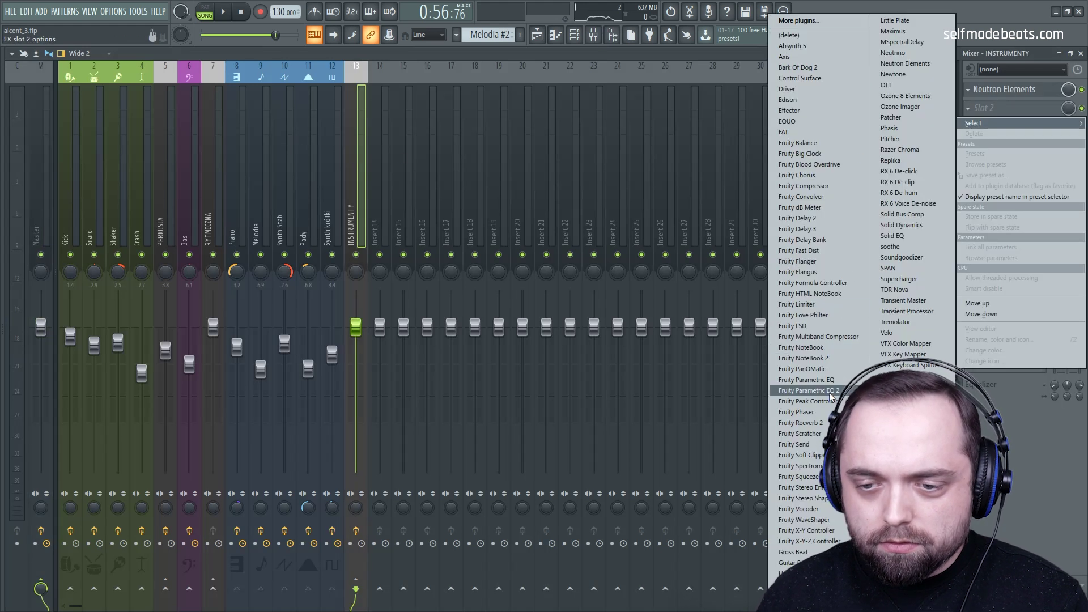
pyautogui.click(807, 390)
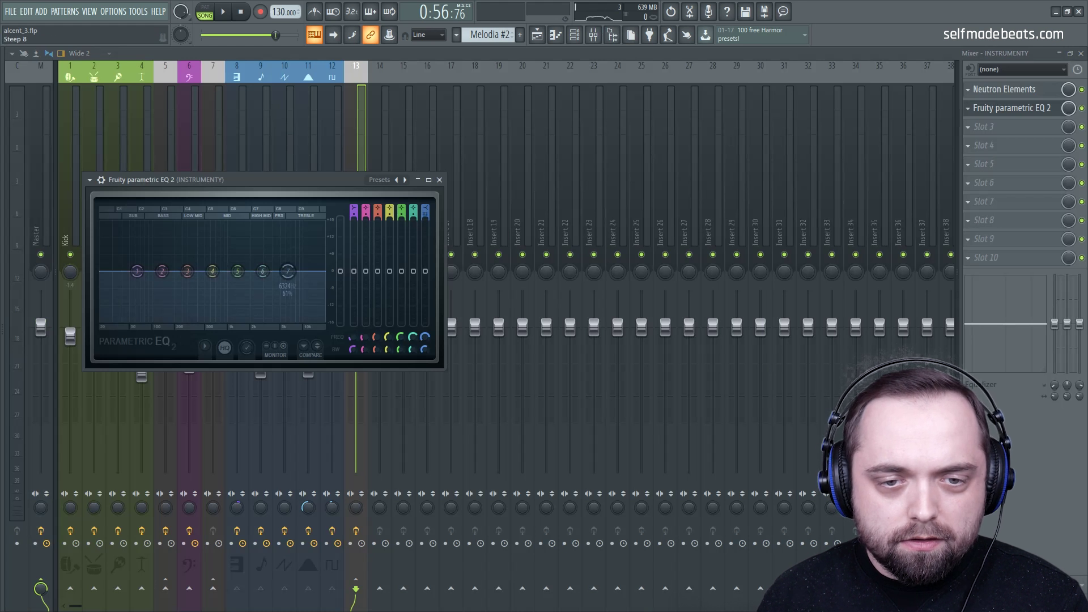
# Set EQ band 7 to a low pass at 20000 Hz and create an automation clip for its frequency in the playlist
pyautogui.scroll(-1, 287, 271)
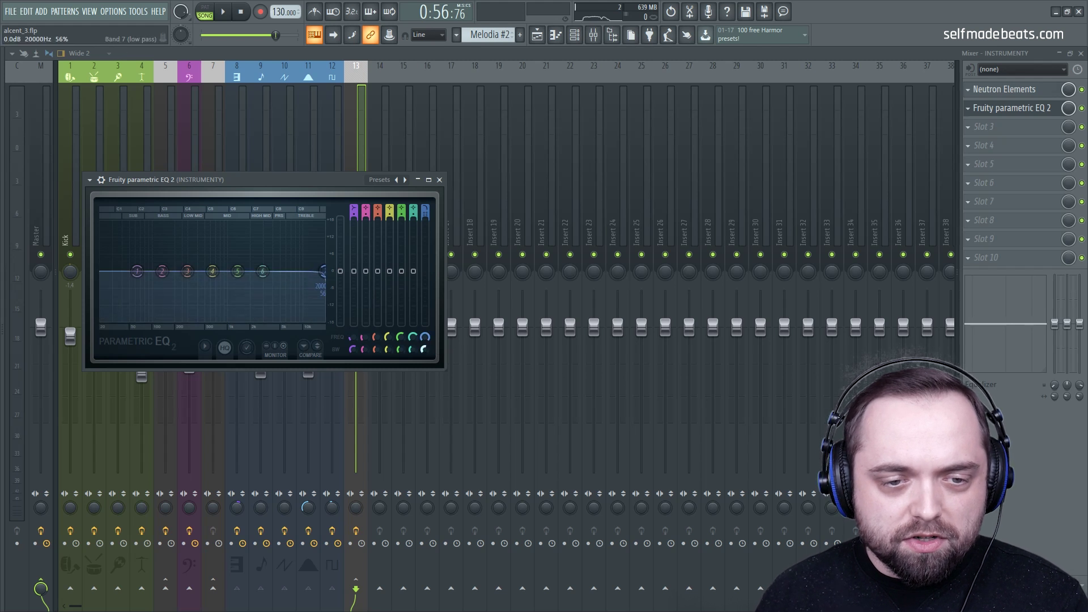
pyautogui.rightClick(425, 338)
pyautogui.click(477, 410)
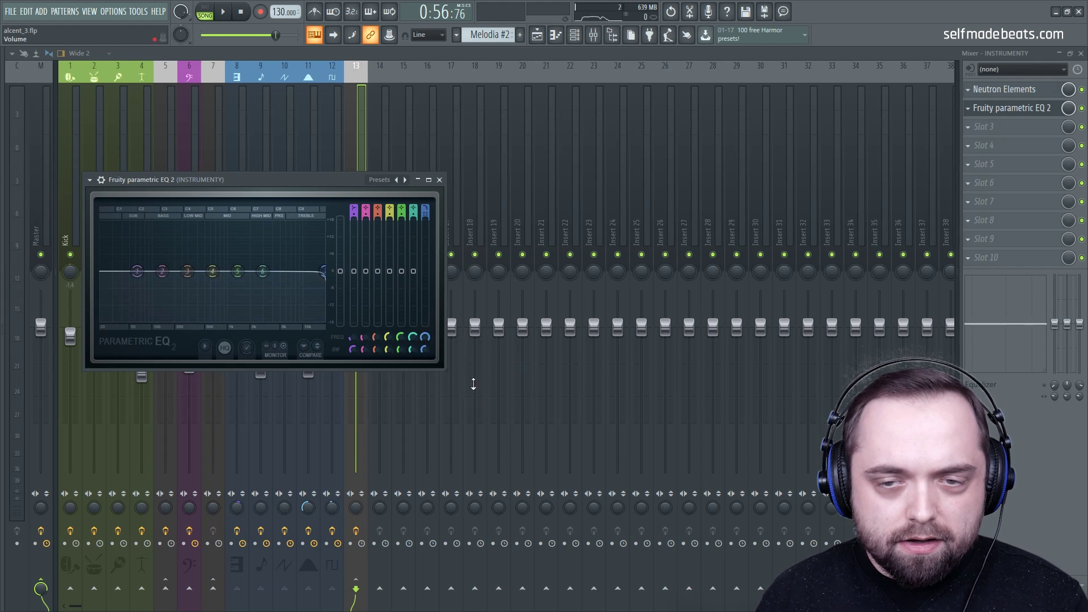
pyautogui.click(1081, 53)
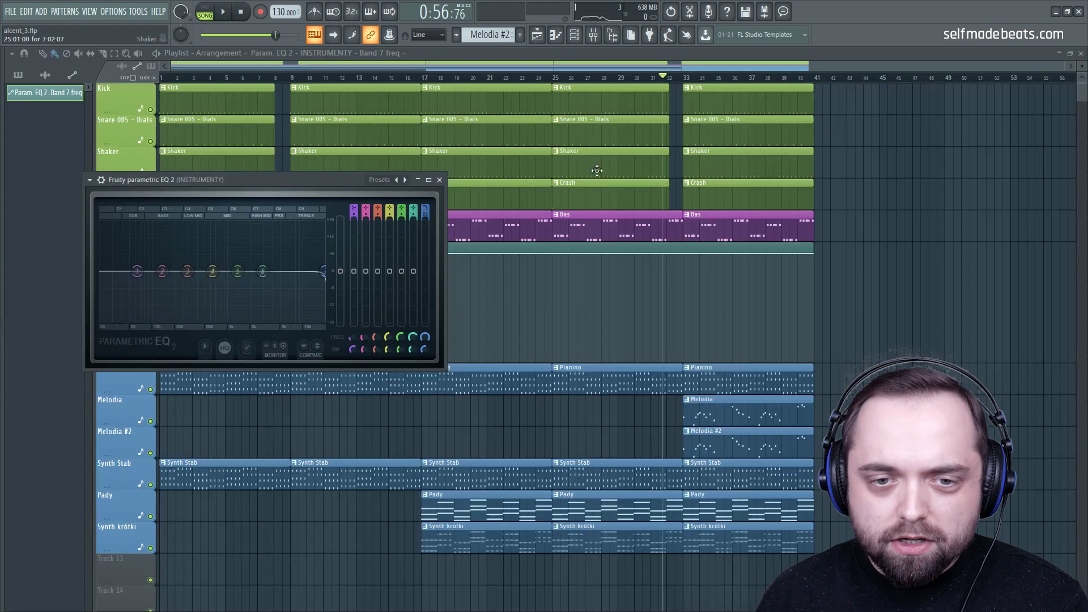
pyautogui.click(439, 181)
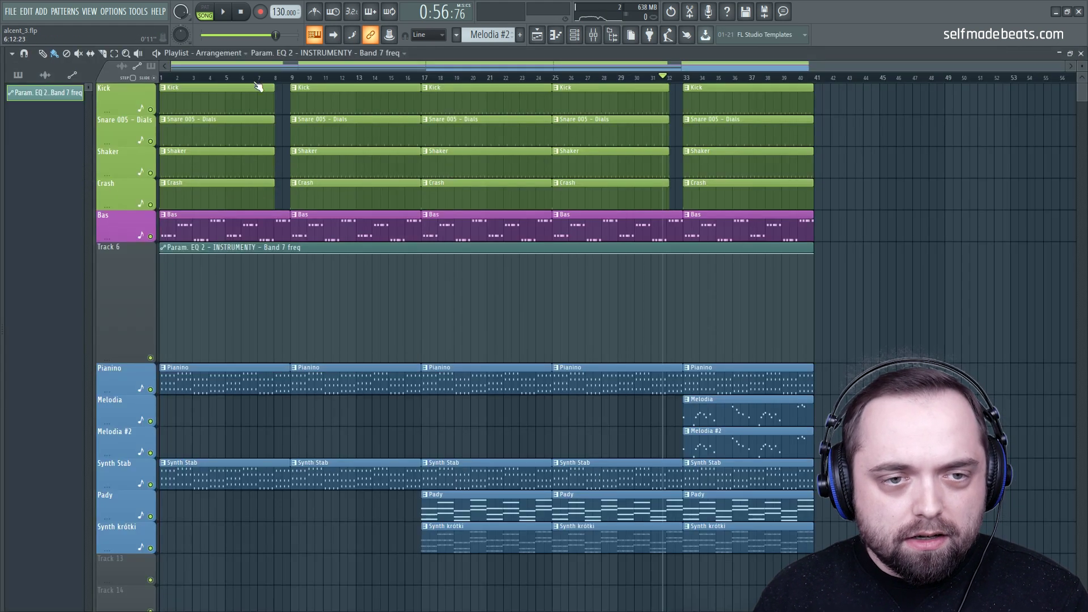
# Lower the start point of the Band 7 frequency automation to about 63% by ear and add a point at bar 9
pyautogui.moveTo(163, 255); pyautogui.dragTo(150, 281)
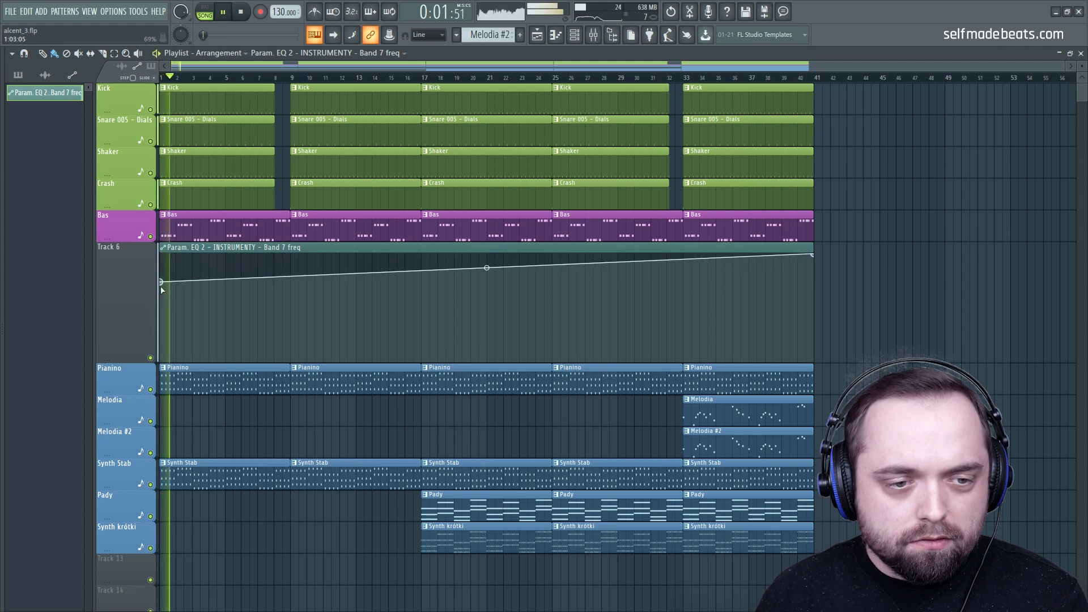
pyautogui.moveTo(160, 281); pyautogui.dragTo(153, 293)
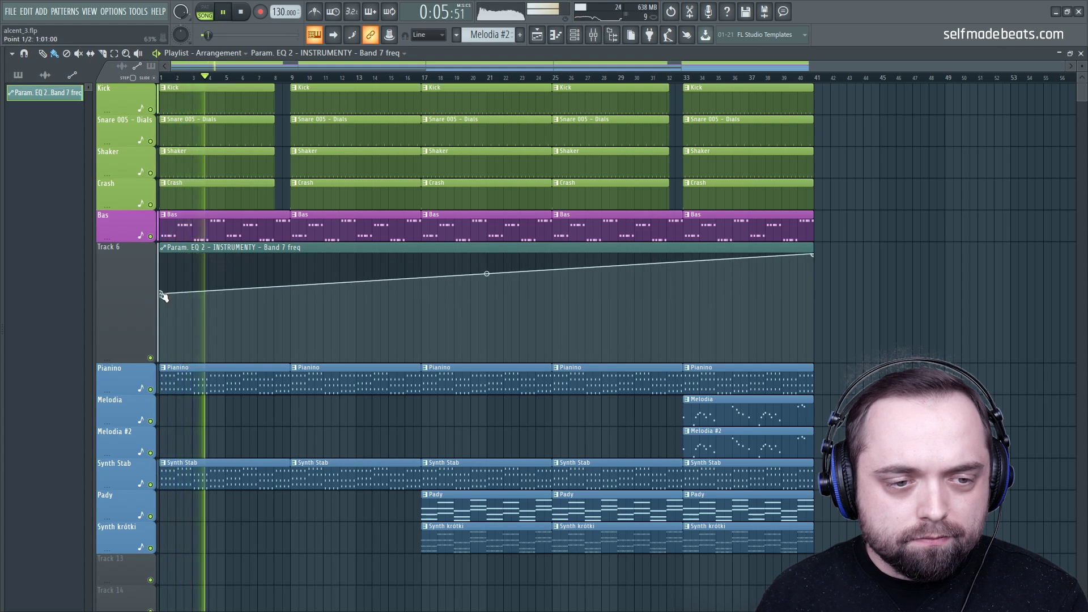
pyautogui.rightClick(290, 294)
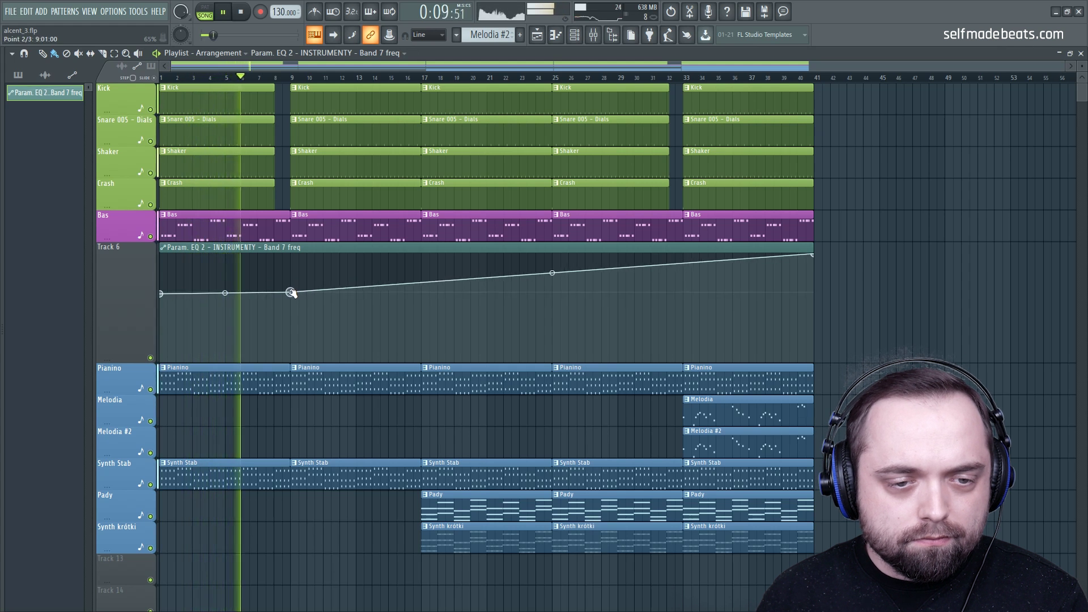
pyautogui.rightClick(159, 294)
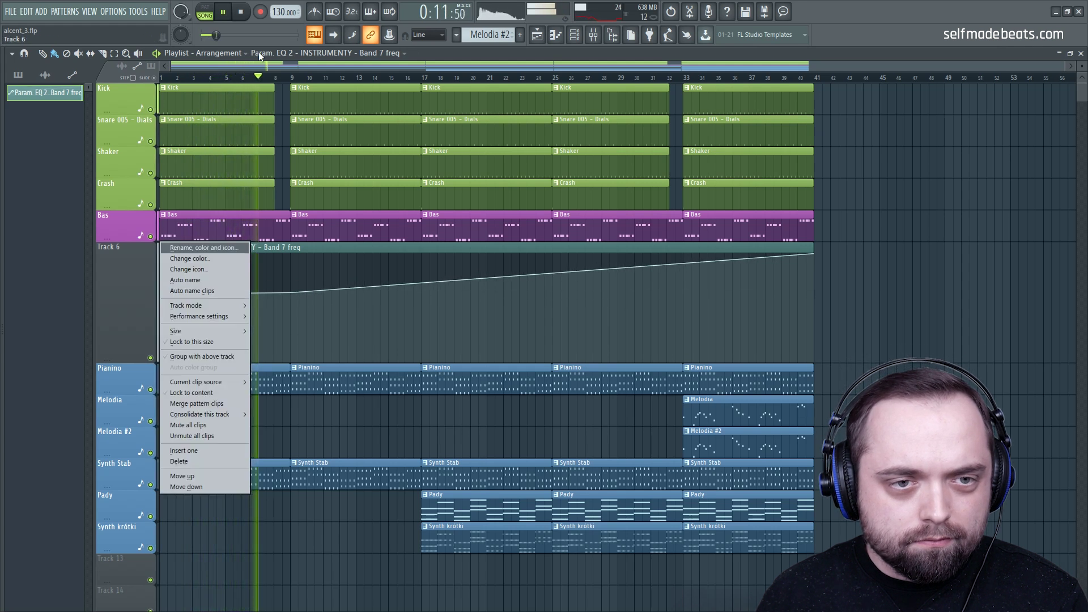
pyautogui.click(244, 142)
pyautogui.press('space')
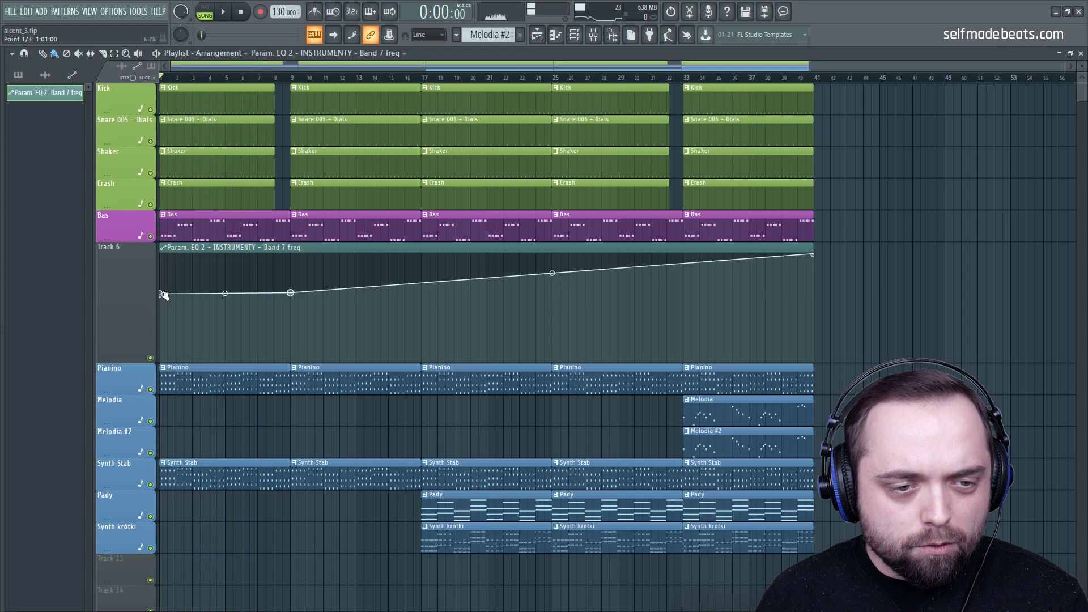
# Copy the value of the automation's start point to the point at bar 9
pyautogui.rightClick(162, 294)
pyautogui.click(194, 476)
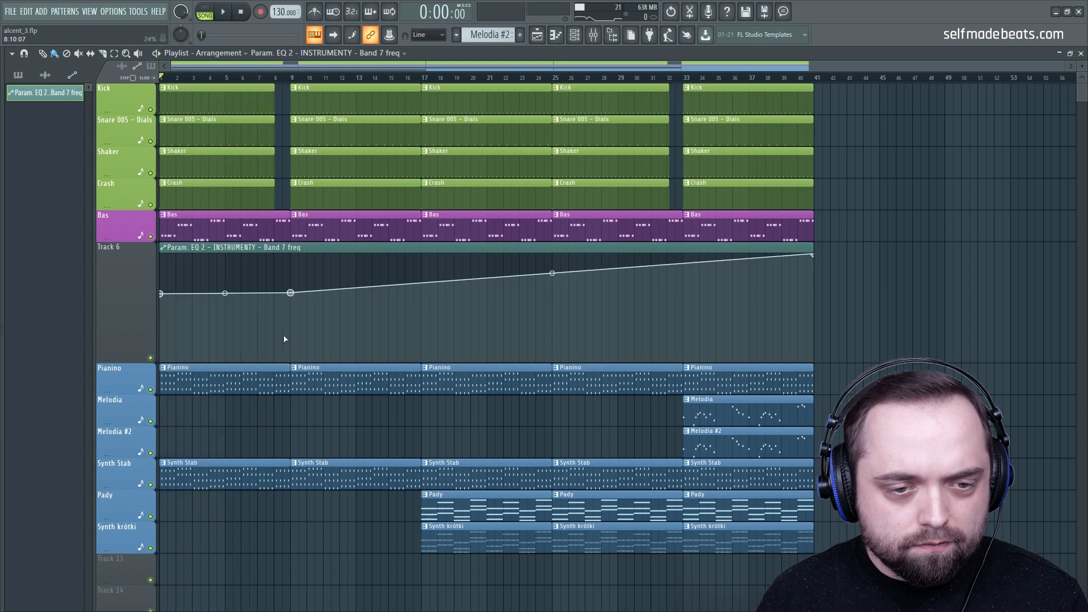
pyautogui.rightClick(291, 295)
pyautogui.click(323, 484)
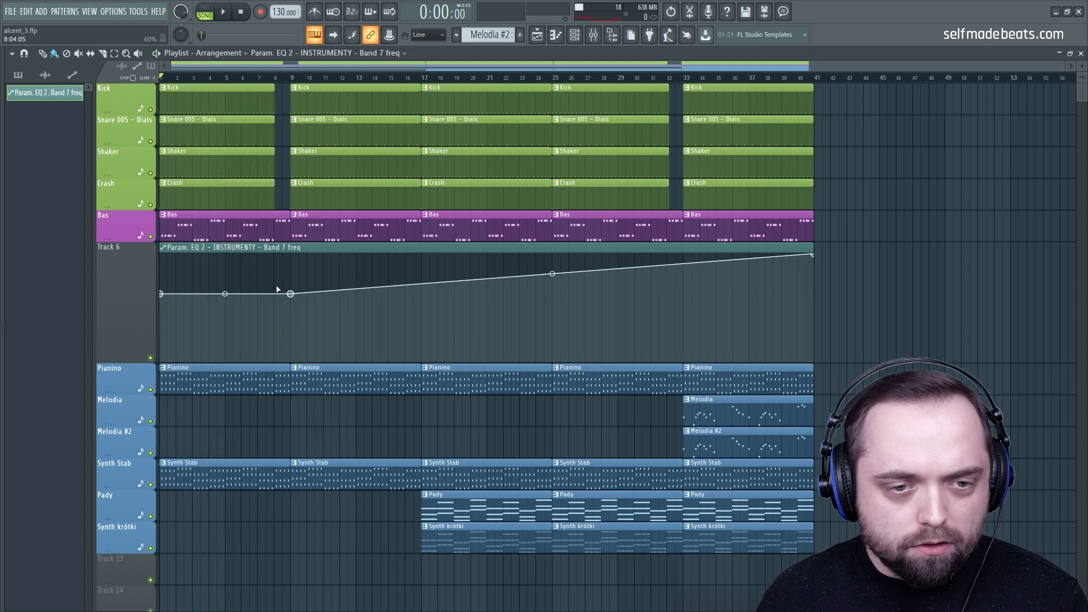
# Add a vertical jump up to about 85% in the filter automation at bar 9 and play the transition into it
pyautogui.scroll(5, 277, 81)
pyautogui.press('space')
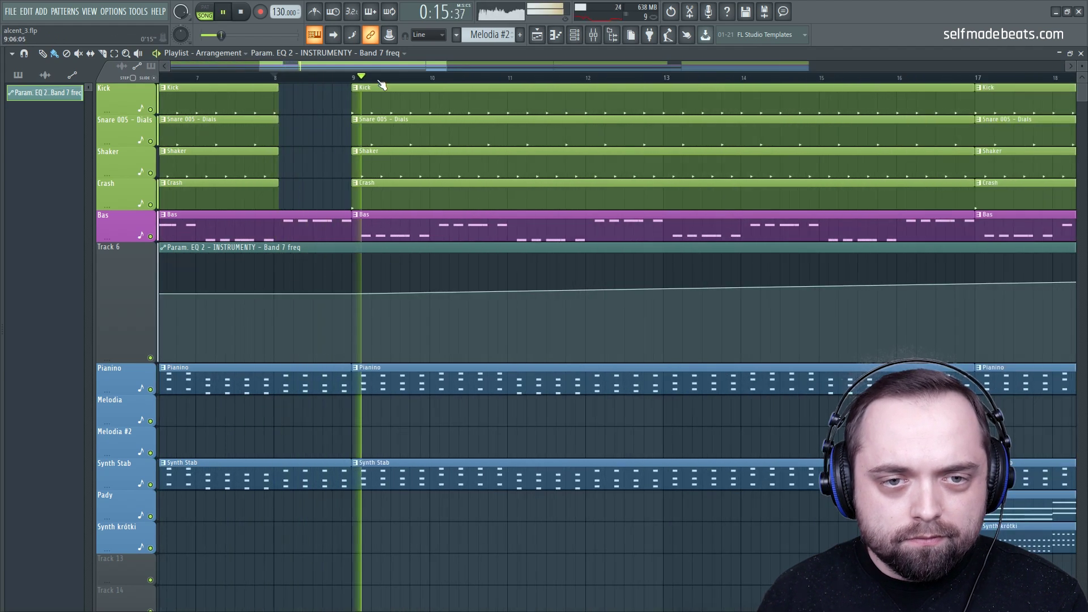
pyautogui.scroll(-5, 376, 80)
pyautogui.press('space')
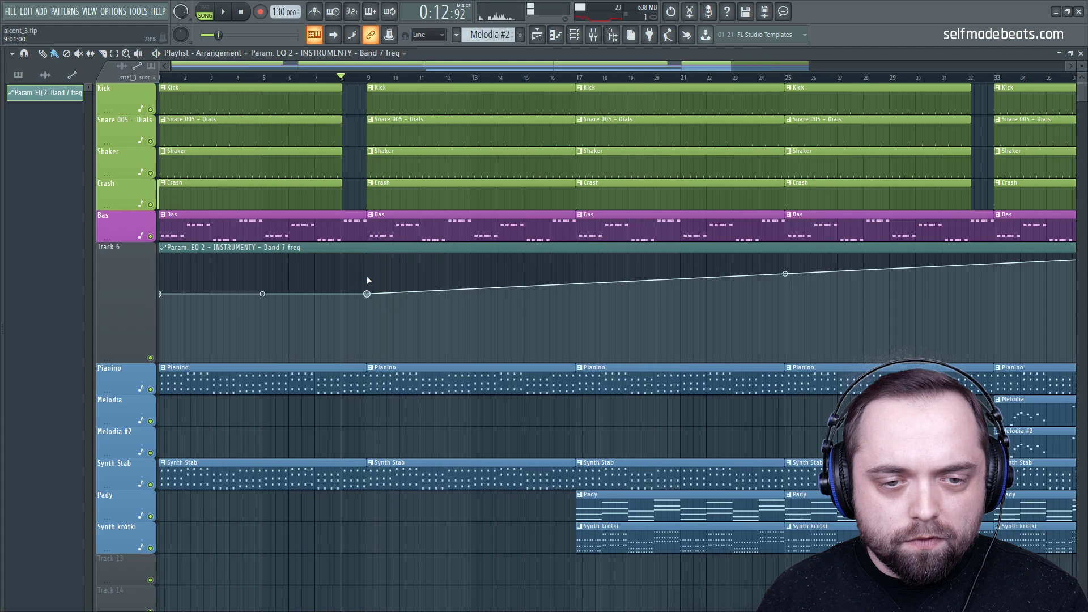
pyautogui.moveTo(368, 279); pyautogui.dragTo(368, 269)
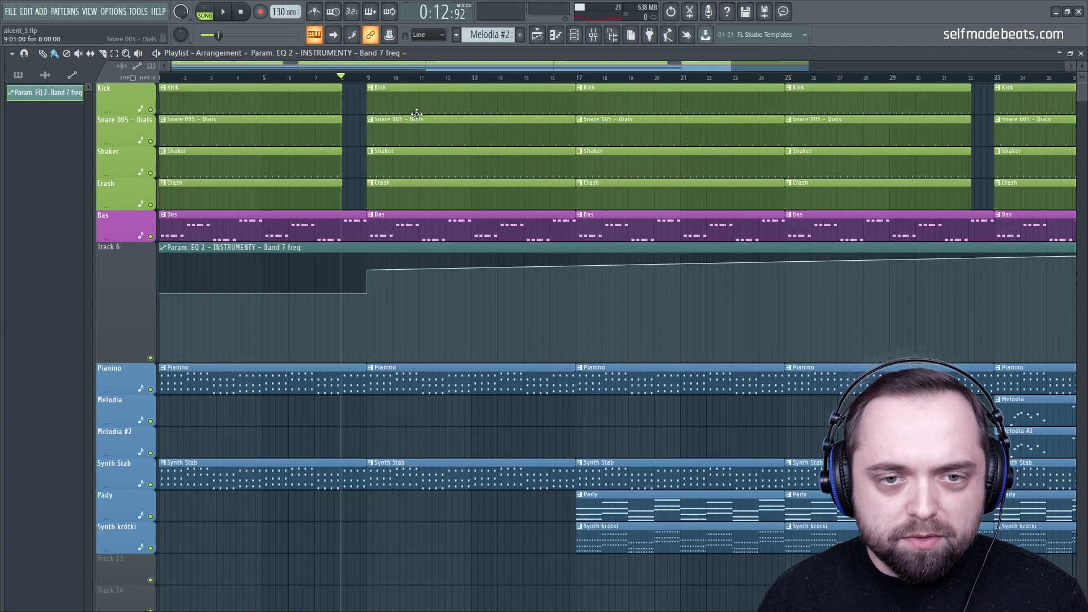
pyautogui.scroll(-3, 422, 82)
pyautogui.press('space')
pyautogui.click(309, 78)
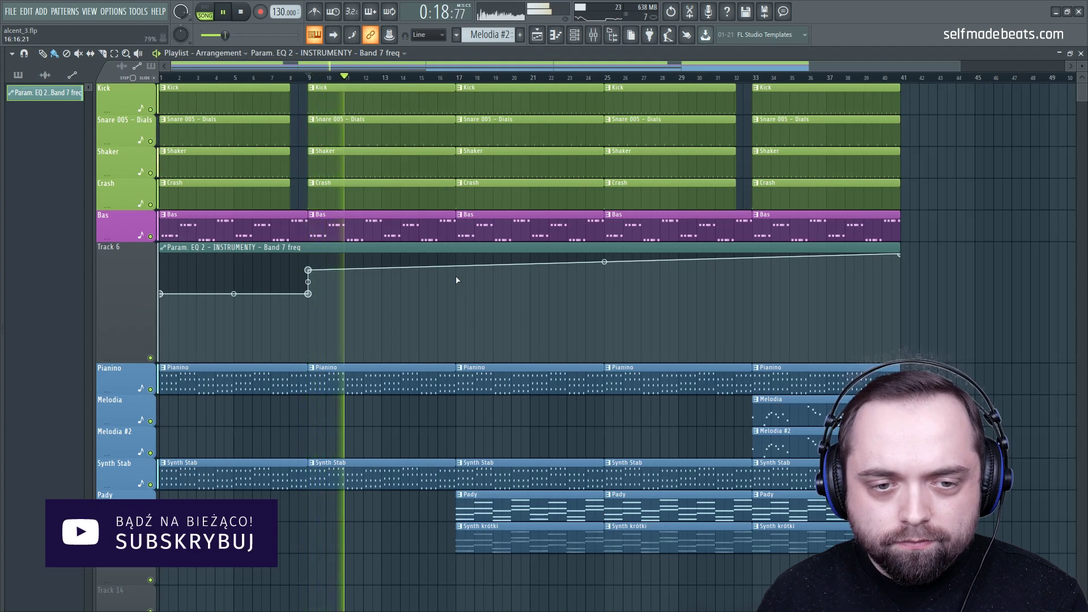
# Add an automation point at bar 33 and give it the 85% value copied from the upper point at bar 9
pyautogui.rightClick(752, 270)
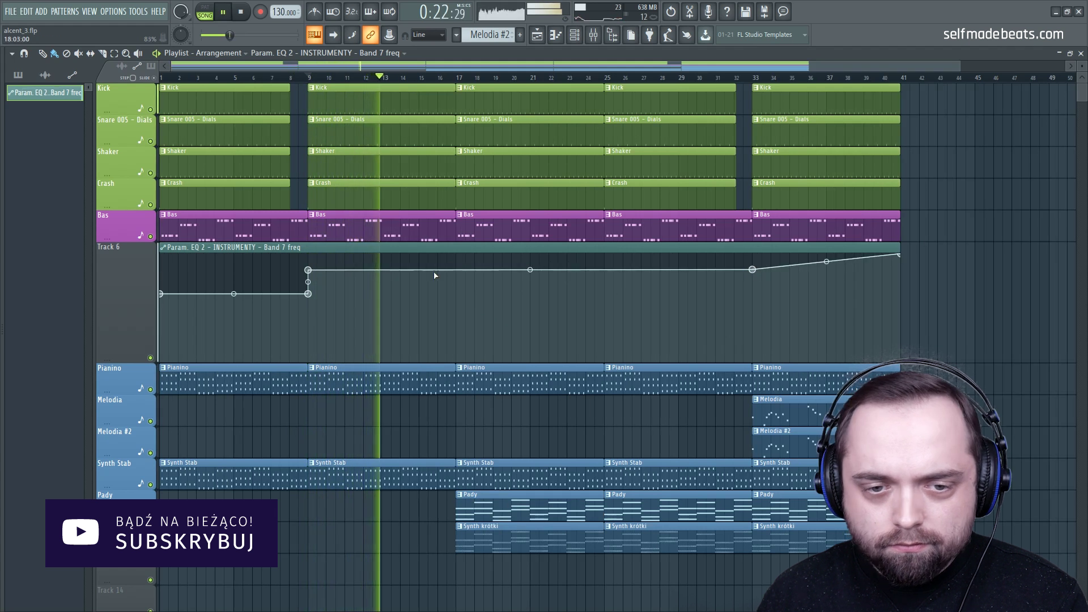
pyautogui.rightClick(308, 270)
pyautogui.click(352, 450)
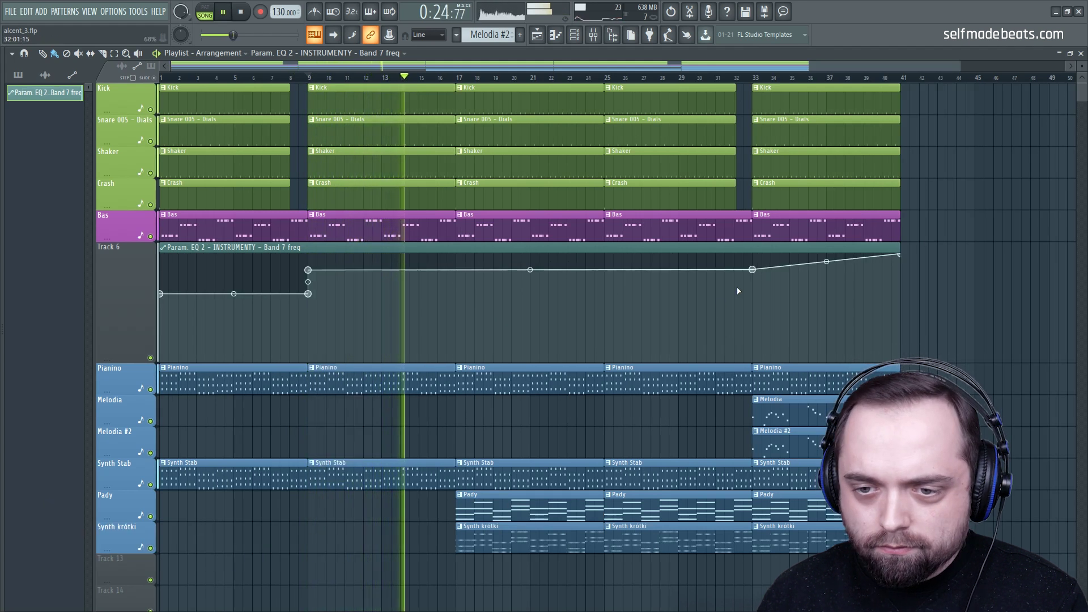
pyautogui.rightClick(754, 270)
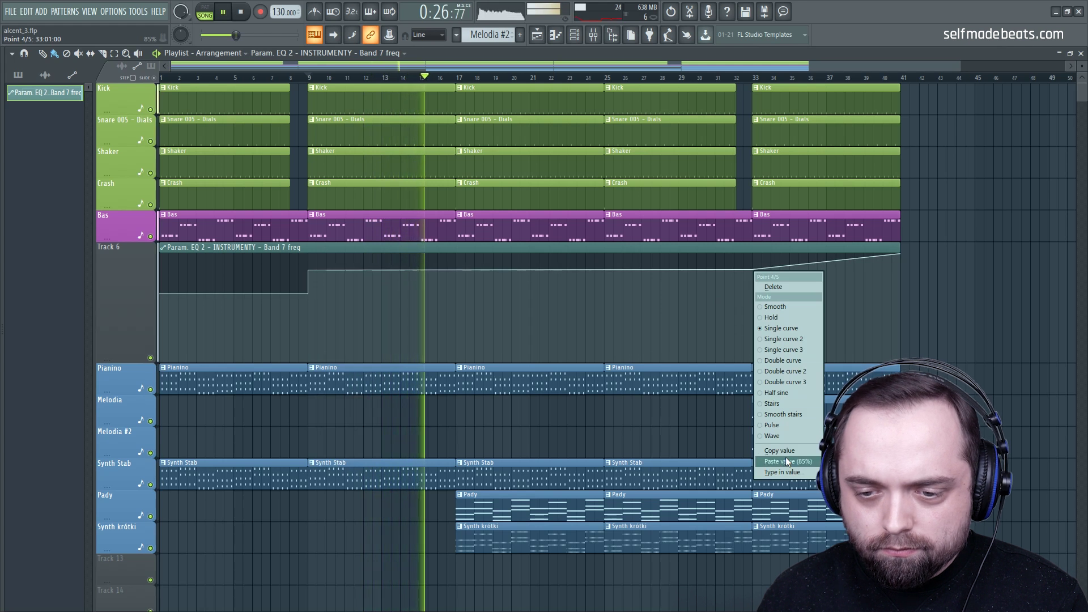
pyautogui.click(789, 367)
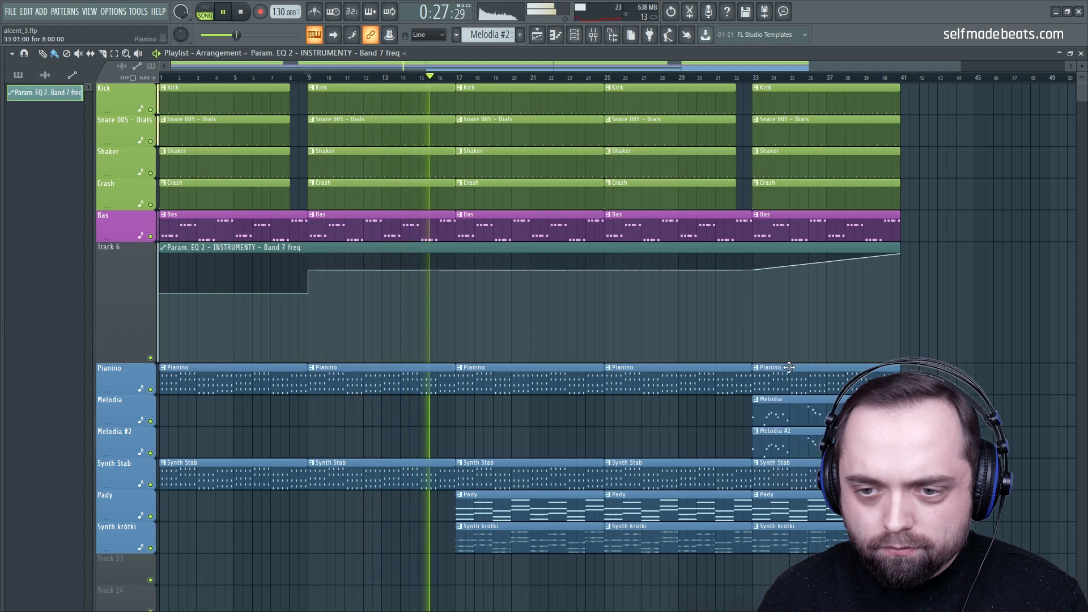
# Add a second automation point at bar 33 so the filter frequency jumps straight up to the maximum
pyautogui.rightClick(754, 251)
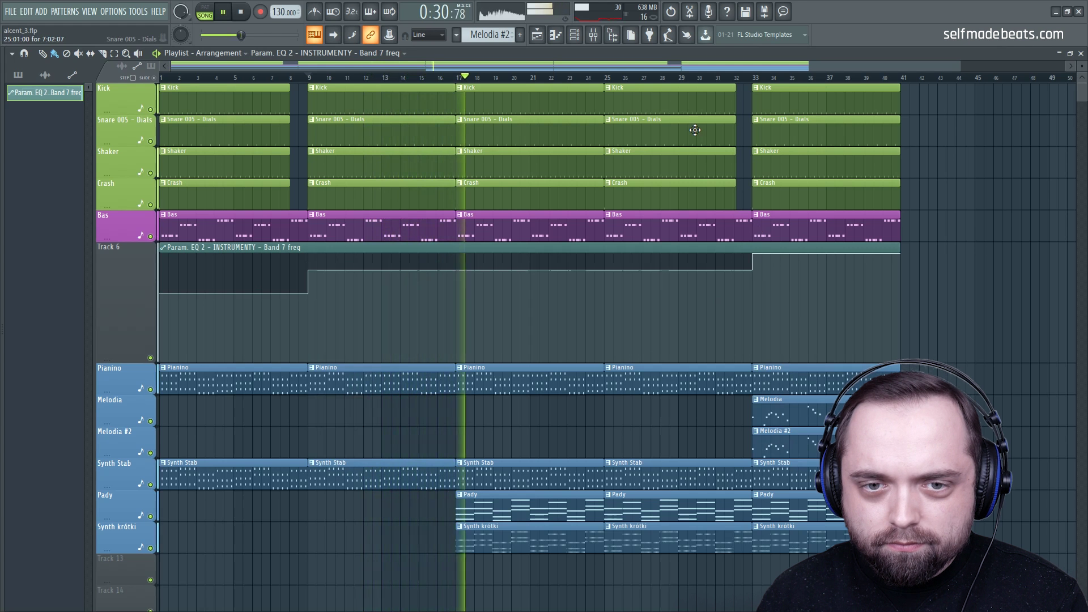
pyautogui.scroll(-3, 487, 334)
pyautogui.scroll(3, 487, 335)
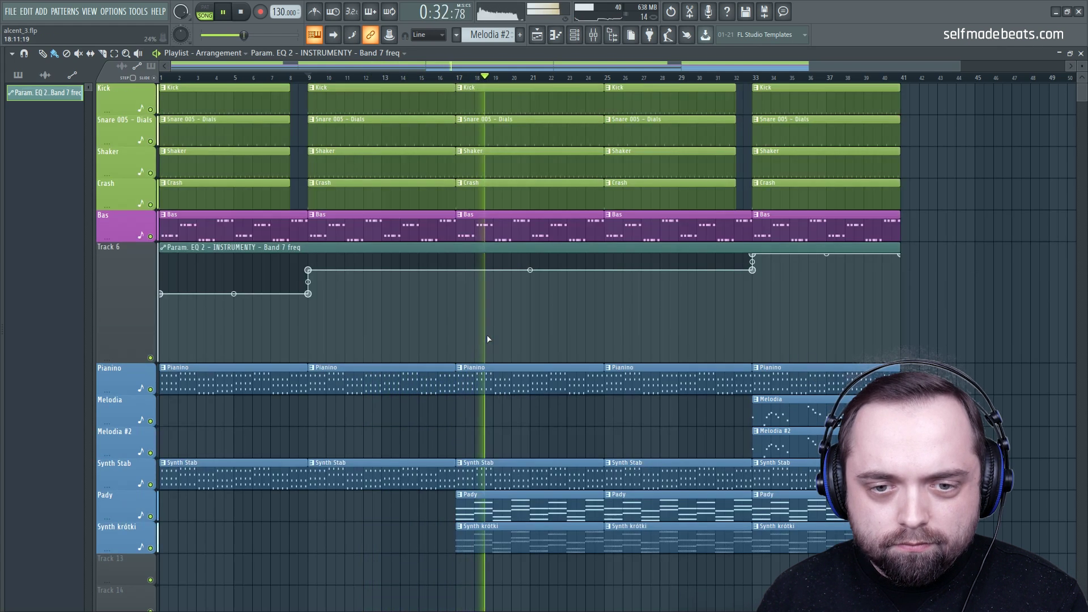
# Add an 85% automation point at bar 25, make it jump to the maximum there, and curve the descent towards bar 33
pyautogui.rightClick(605, 270)
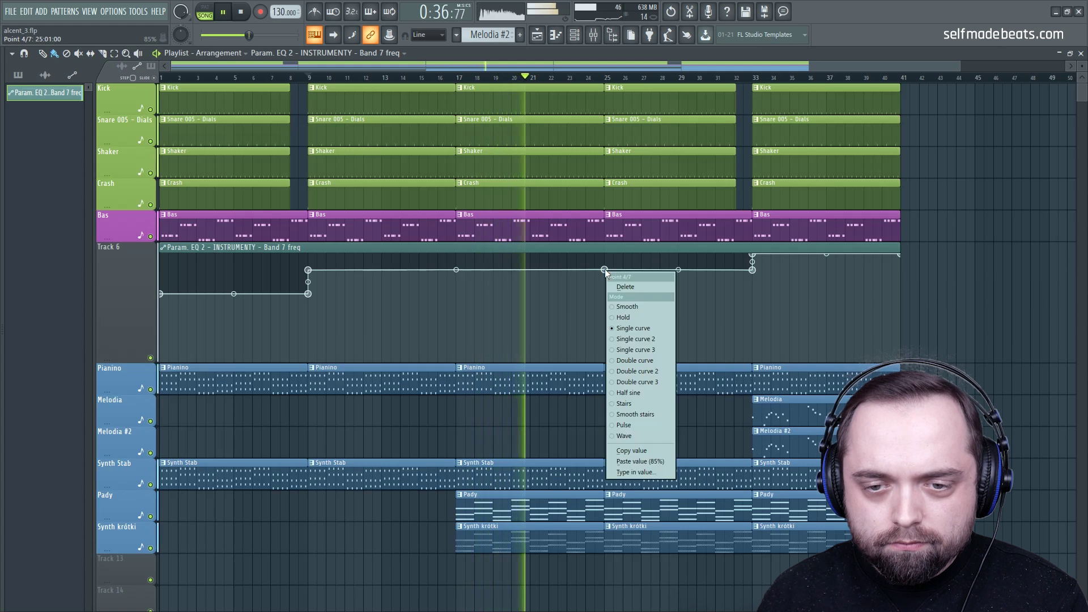
pyautogui.click(640, 463)
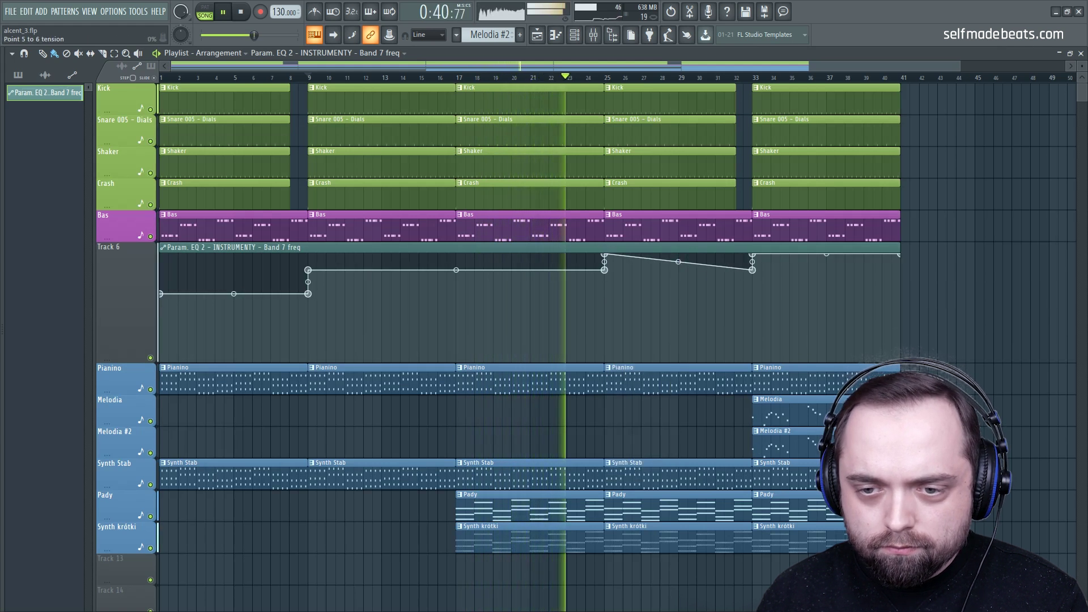
pyautogui.moveTo(678, 262); pyautogui.dragTo(682, 289)
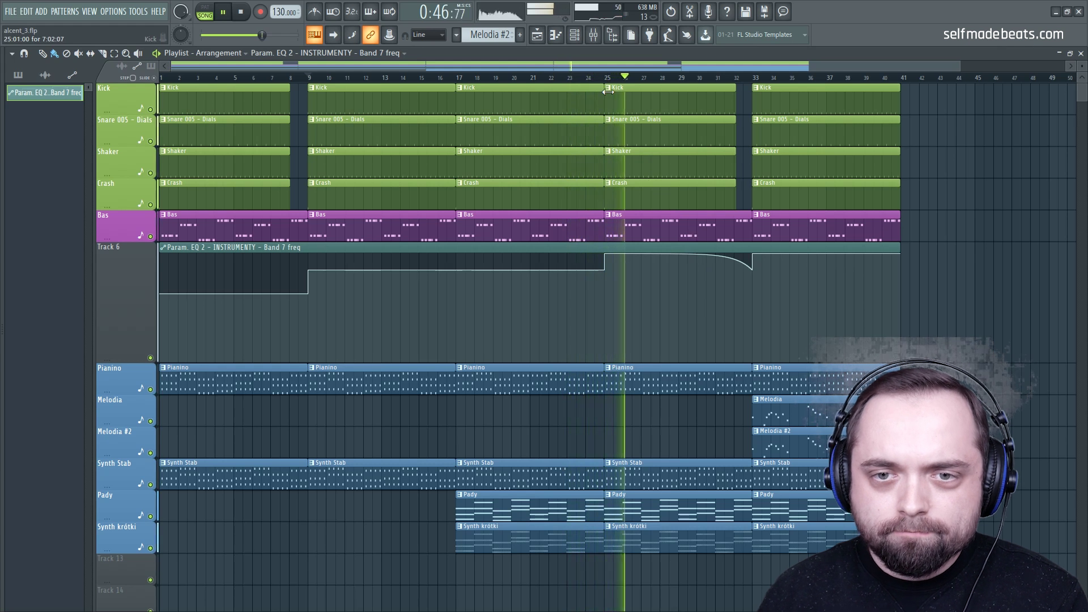
pyautogui.press('space')
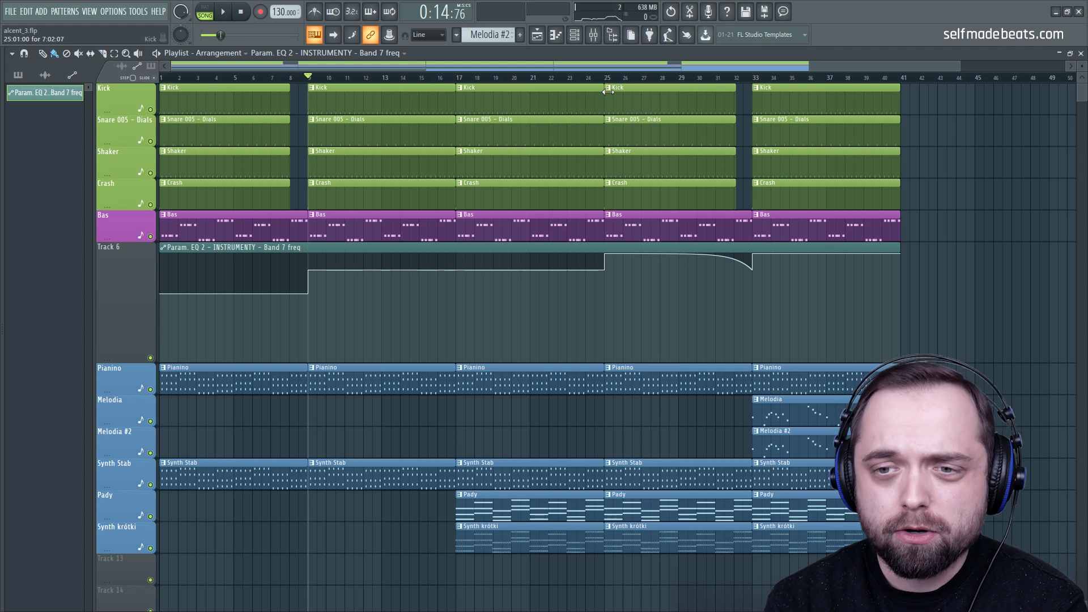
# Lower the end point of the curved filter sweep at bar 33 to about half height, auditioning the transition from about bar 31
pyautogui.click(728, 78)
pyautogui.scroll(4, 728, 78)
pyautogui.moveTo(712, 68); pyautogui.dragTo(743, 68)
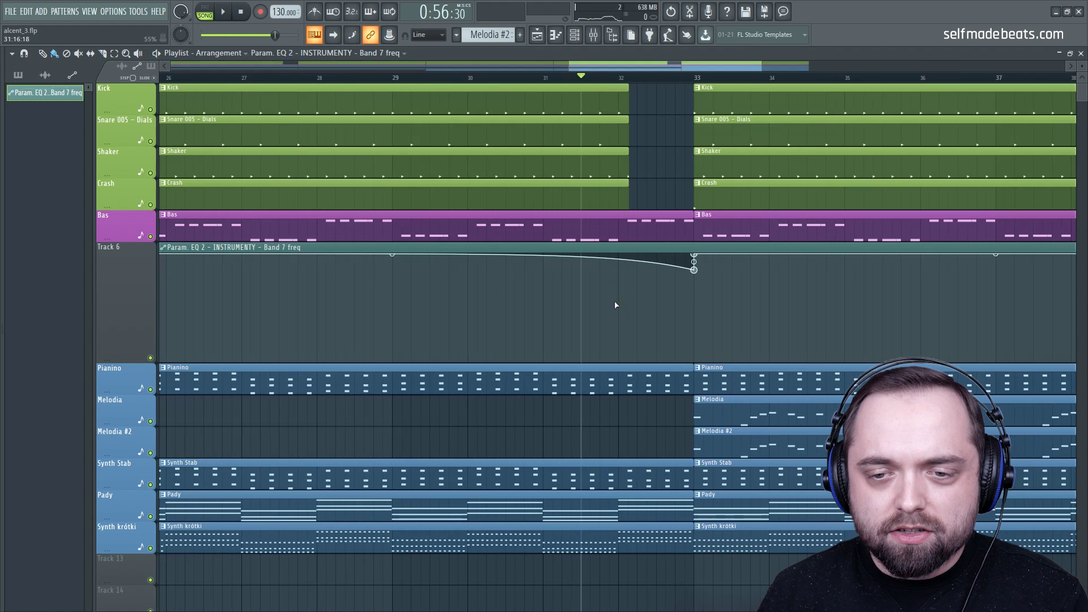
pyautogui.moveTo(694, 270); pyautogui.dragTo(696, 280)
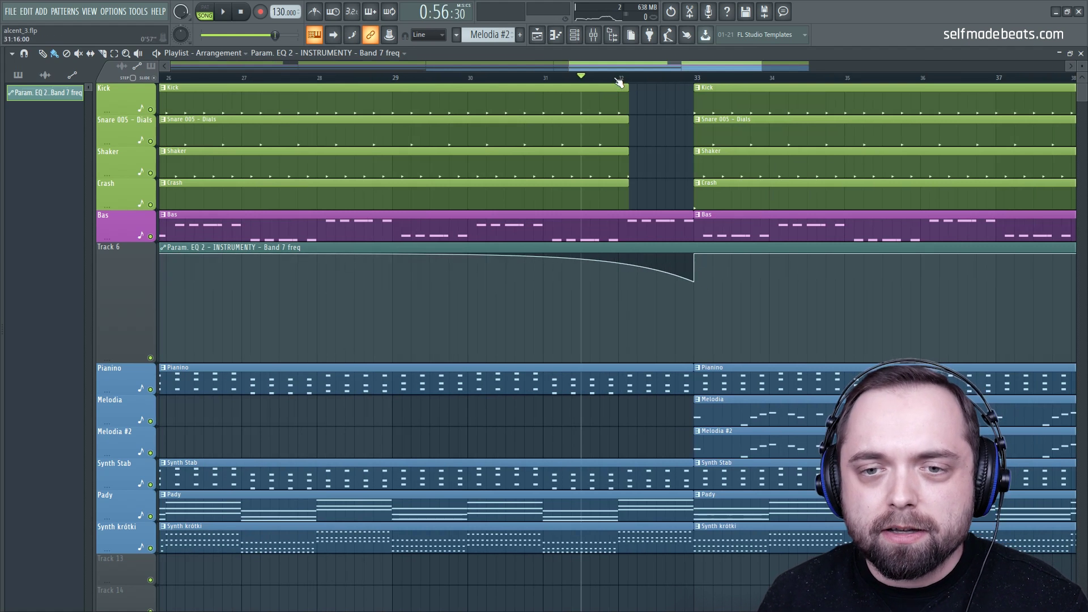
pyautogui.scroll(-2, 617, 80)
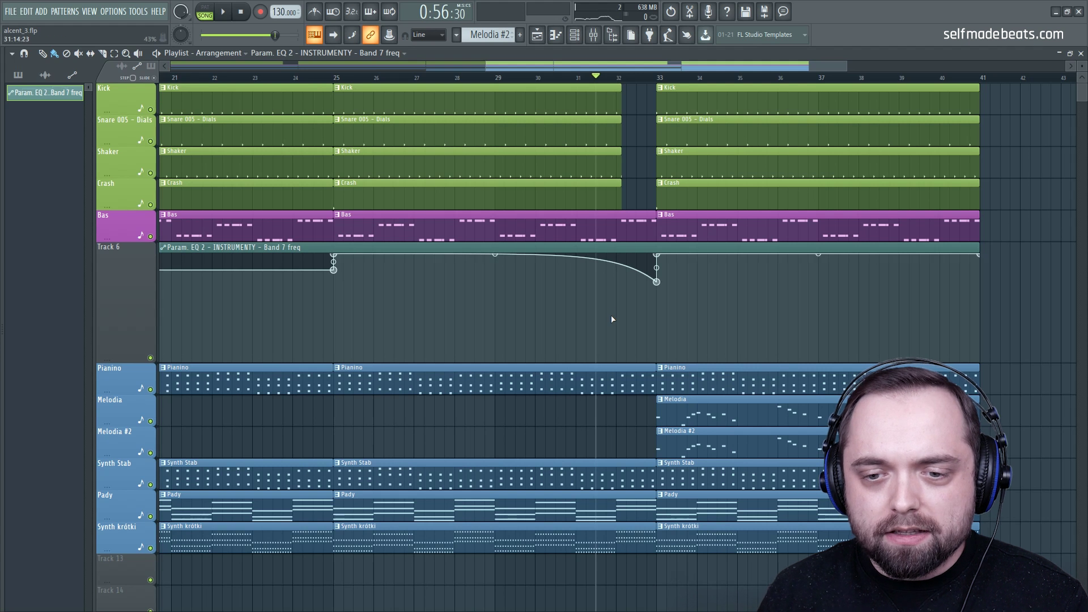
pyautogui.scroll(-3, 612, 319)
pyautogui.scroll(3, 613, 318)
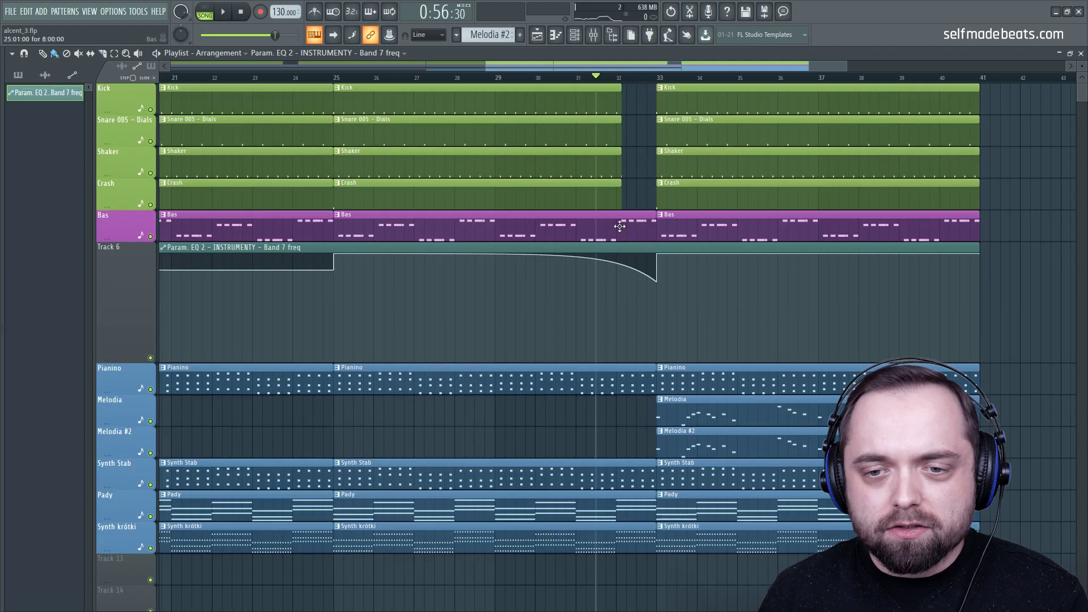
pyautogui.press('space')
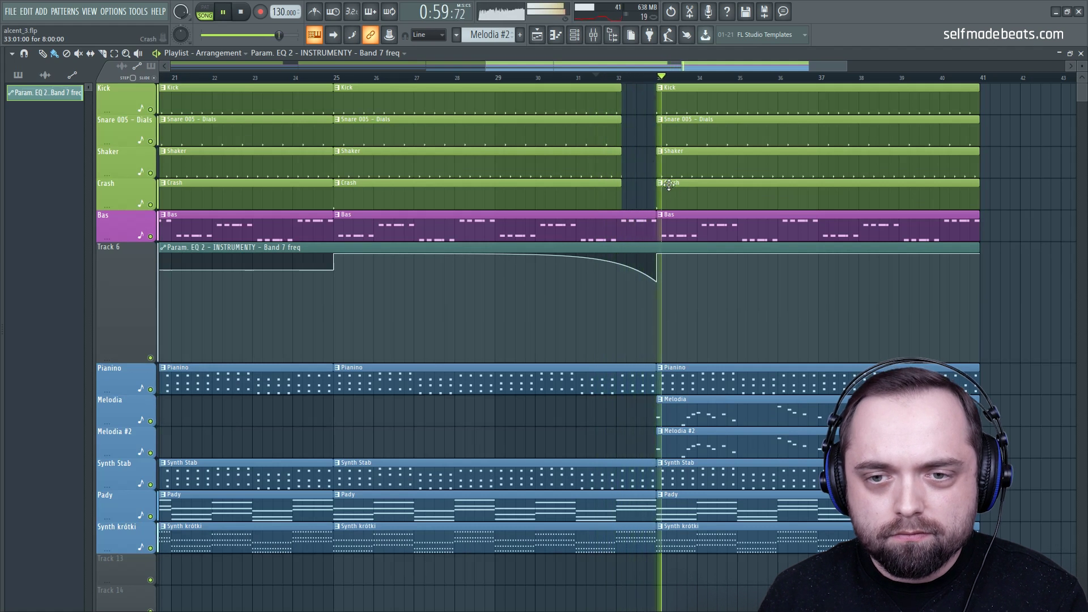
pyautogui.press('space')
pyautogui.moveTo(656, 281); pyautogui.dragTo(656, 310)
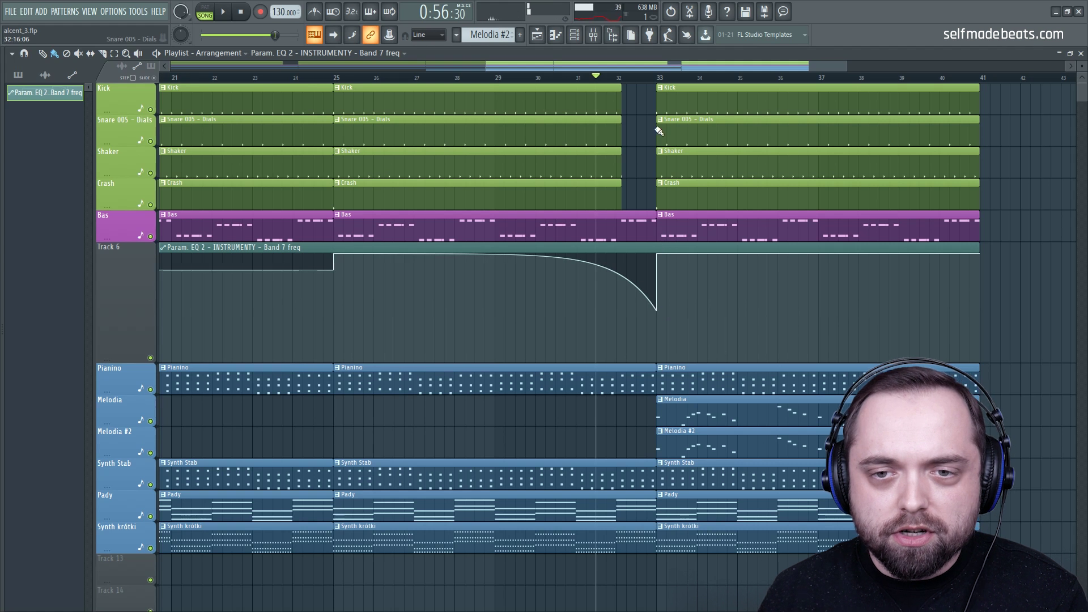
# Lower the end point of the filter sweep at bar 33 to 43% and audition the transition from bar 32
pyautogui.press('space')
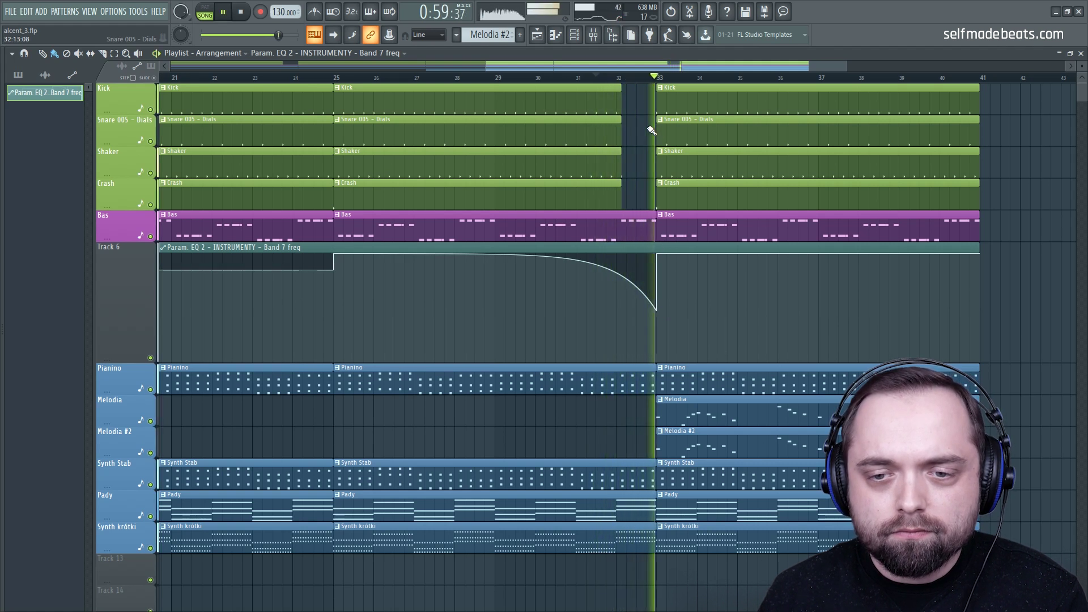
pyautogui.press('space')
pyautogui.scroll(5, 649, 82)
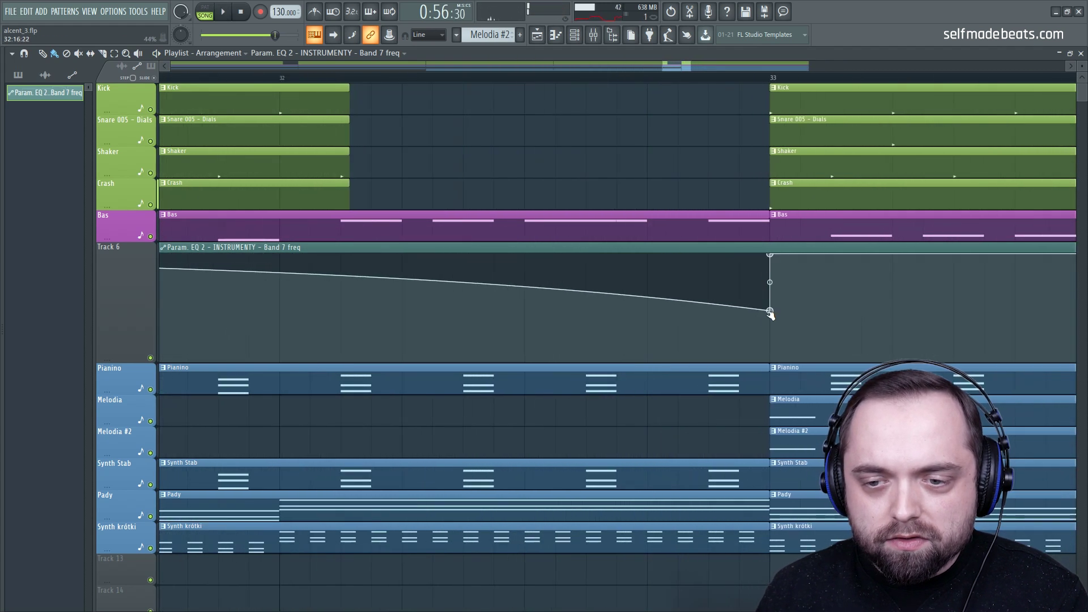
pyautogui.moveTo(770, 312); pyautogui.dragTo(770, 316)
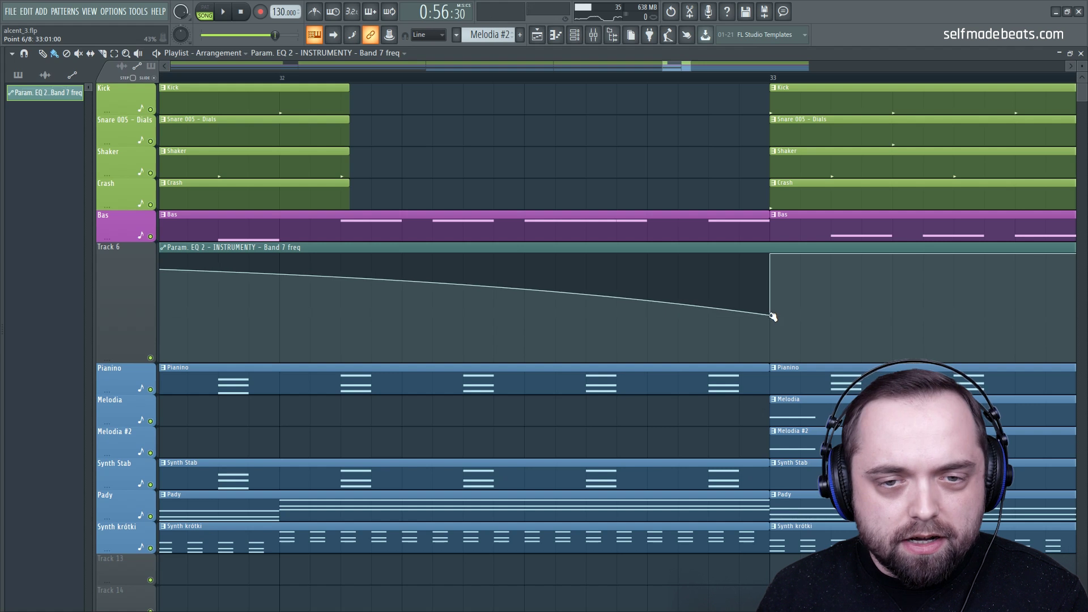
pyautogui.hscroll(-2, 281, 75)
pyautogui.click(339, 78)
pyautogui.press('space')
pyautogui.scroll(-3, 343, 78)
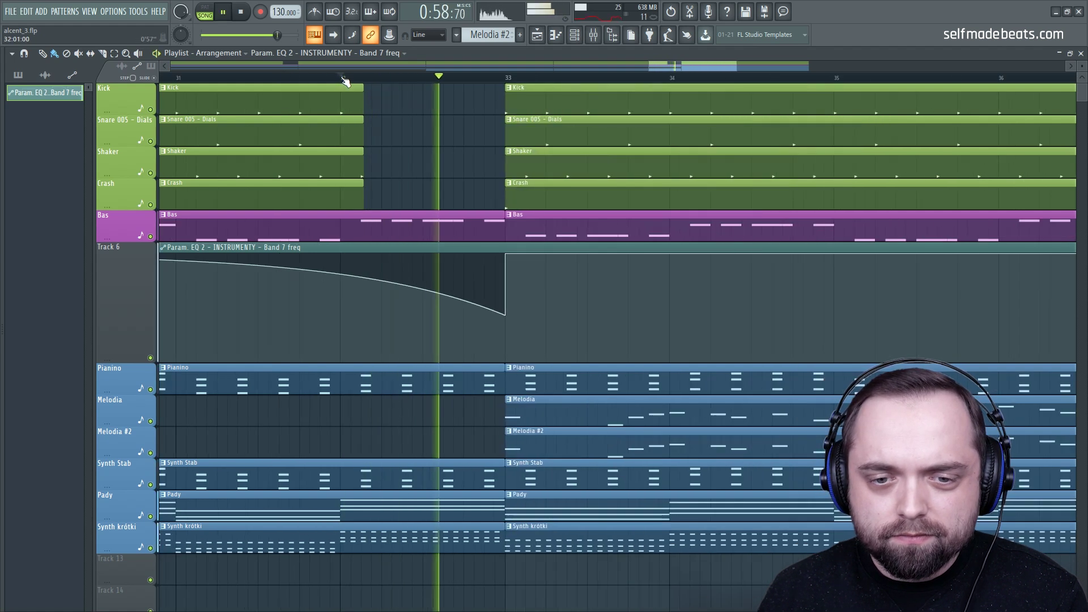
pyautogui.scroll(-2, 344, 81)
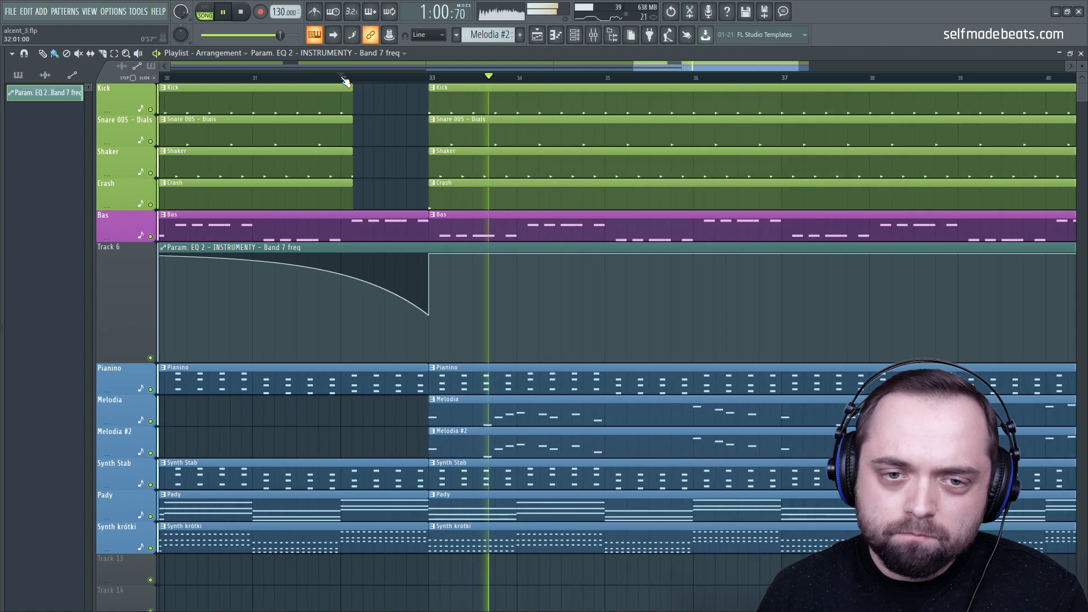
pyautogui.press('space')
pyautogui.scroll(-2, 345, 81)
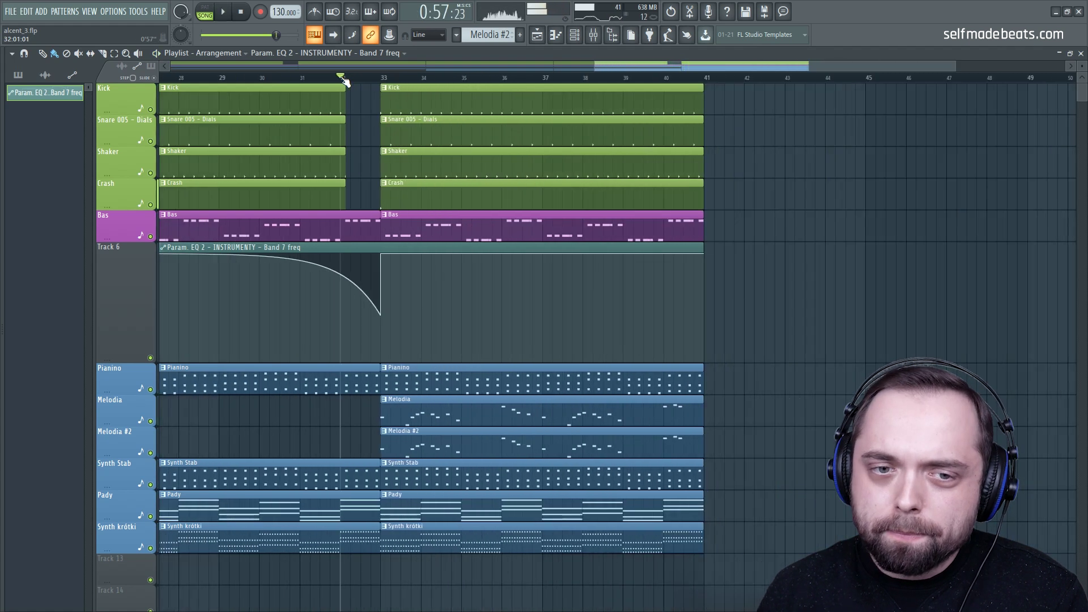
# Place a one-beat Snare clip in the gap directly before bar 33 and audition the fill
pyautogui.click(485, 125)
pyautogui.click(718, 138)
pyautogui.moveTo(716, 135); pyautogui.dragTo(374, 140)
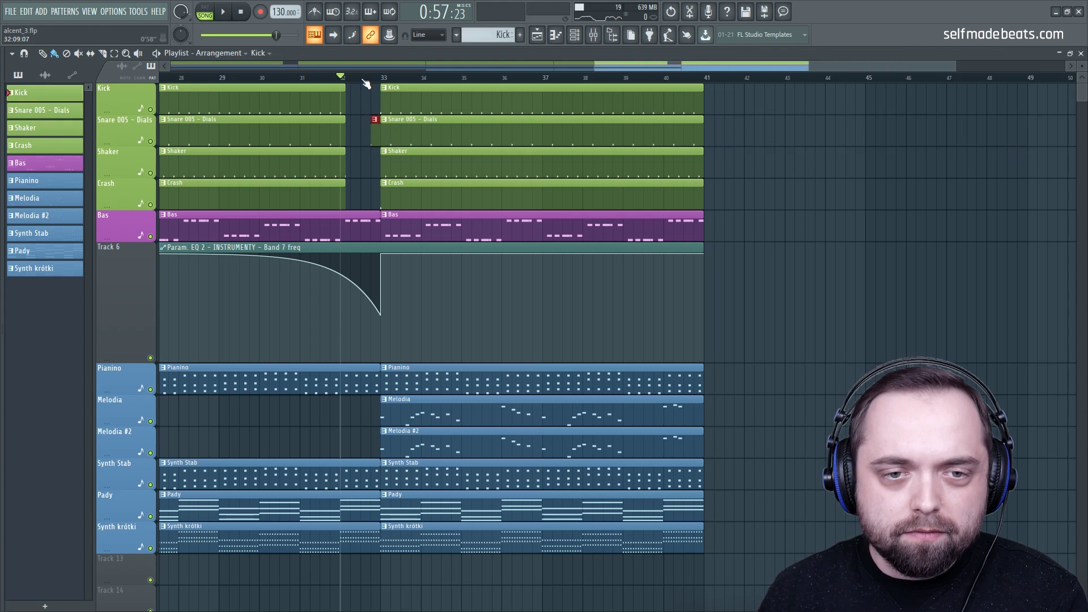
pyautogui.press('space')
pyautogui.scroll(4, 366, 83)
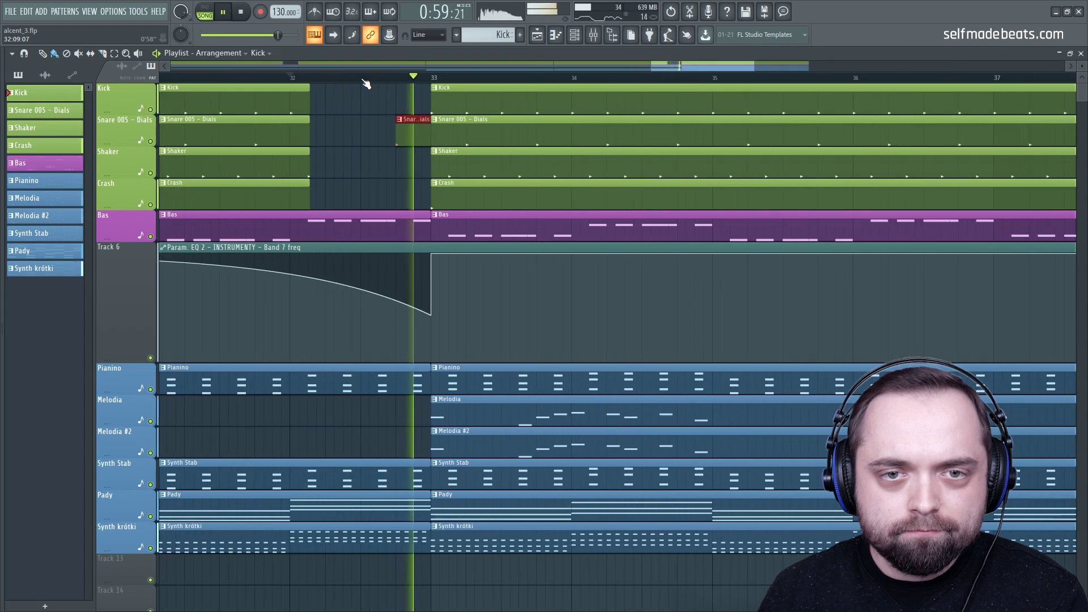
pyautogui.press('space')
# Trim the added Snare clip to a single step at 32:15:00 and audition the transition into bar 33
pyautogui.moveTo(426, 136)
pyautogui.mouseDown()
pyautogui.moveTo(402, 135)
pyautogui.moveTo(412, 129)
pyautogui.mouseUp()
pyautogui.press('space')
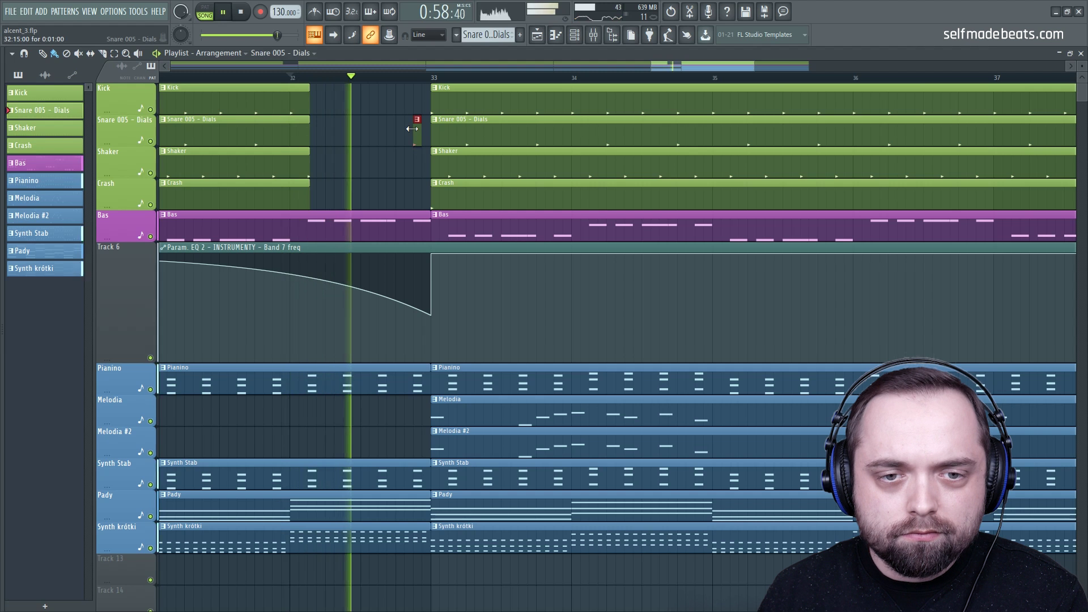
pyautogui.keyDown('ctrl'); pyautogui.scroll(-5, 409, 89); pyautogui.keyUp('ctrl')
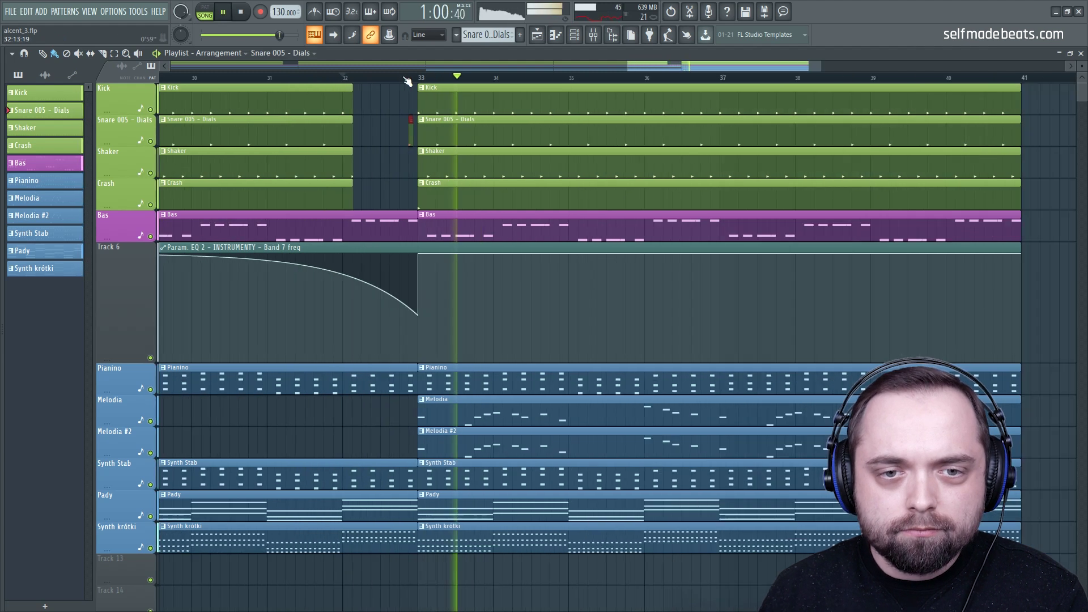
pyautogui.press('space')
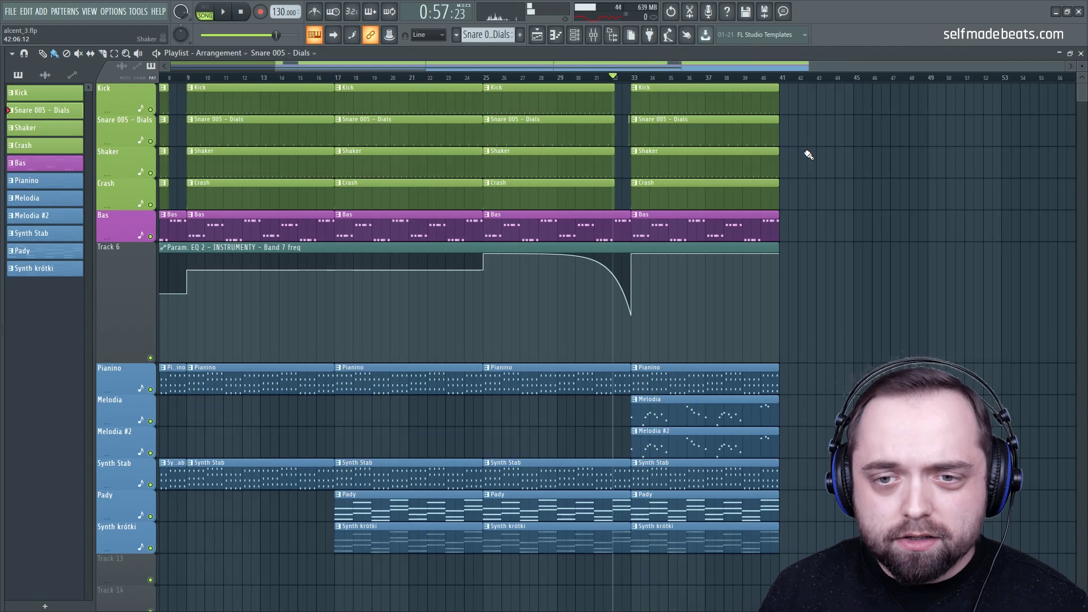
# Shrink the filter automation track, hide it in a collapsed group under the Bas track, and return the playhead to the song's start
pyautogui.keyDown('ctrl'); pyautogui.scroll(-1, 722, 87); pyautogui.keyUp('ctrl')
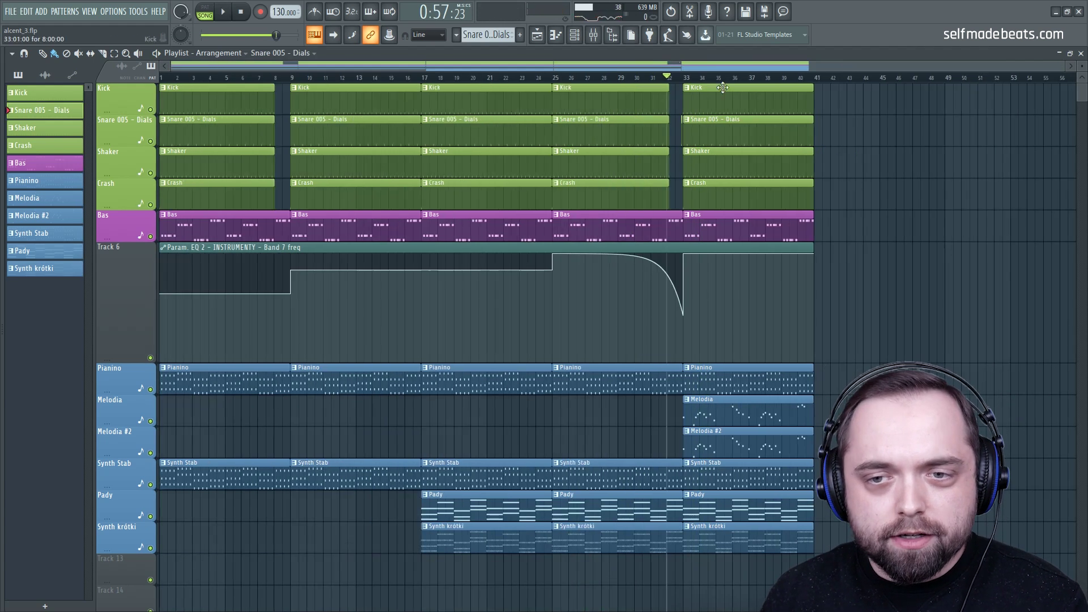
pyautogui.scroll(-3, 850, 164)
pyautogui.scroll(3, 850, 165)
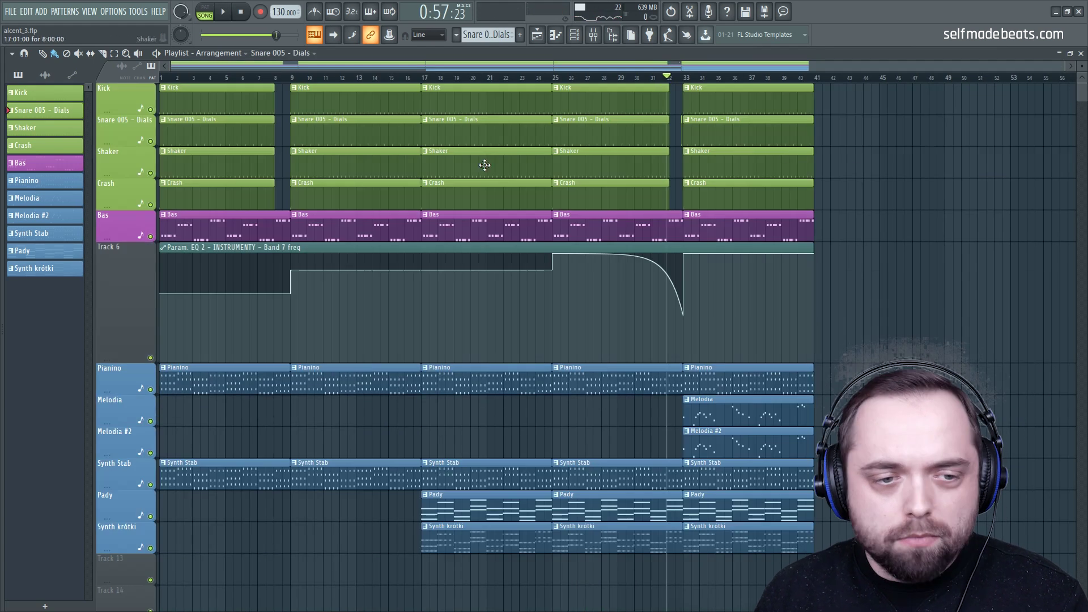
pyautogui.moveTo(121, 358); pyautogui.dragTo(118, 83)
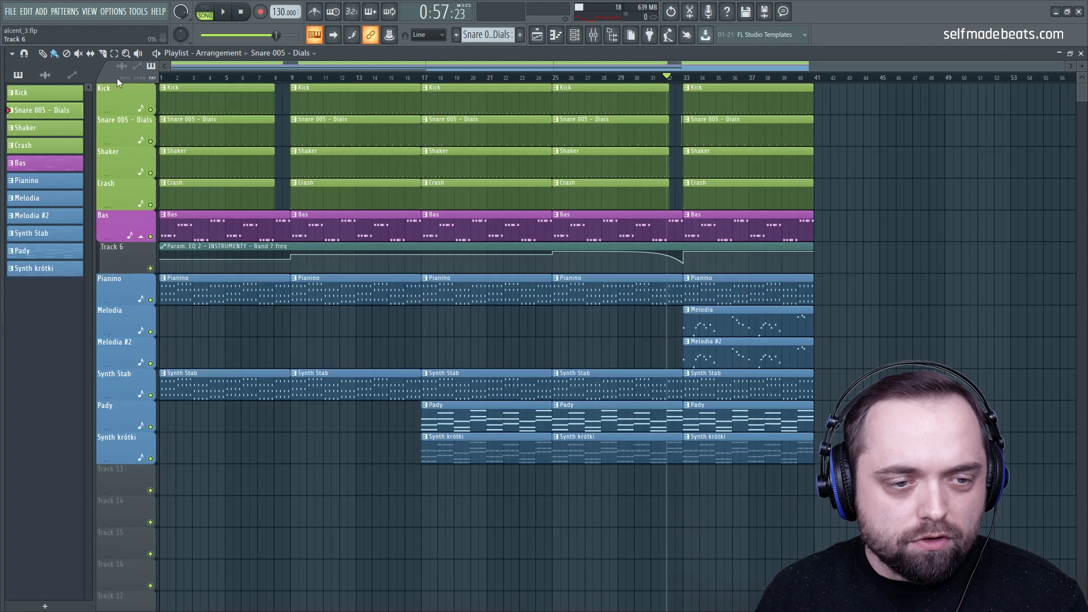
pyautogui.click(140, 236)
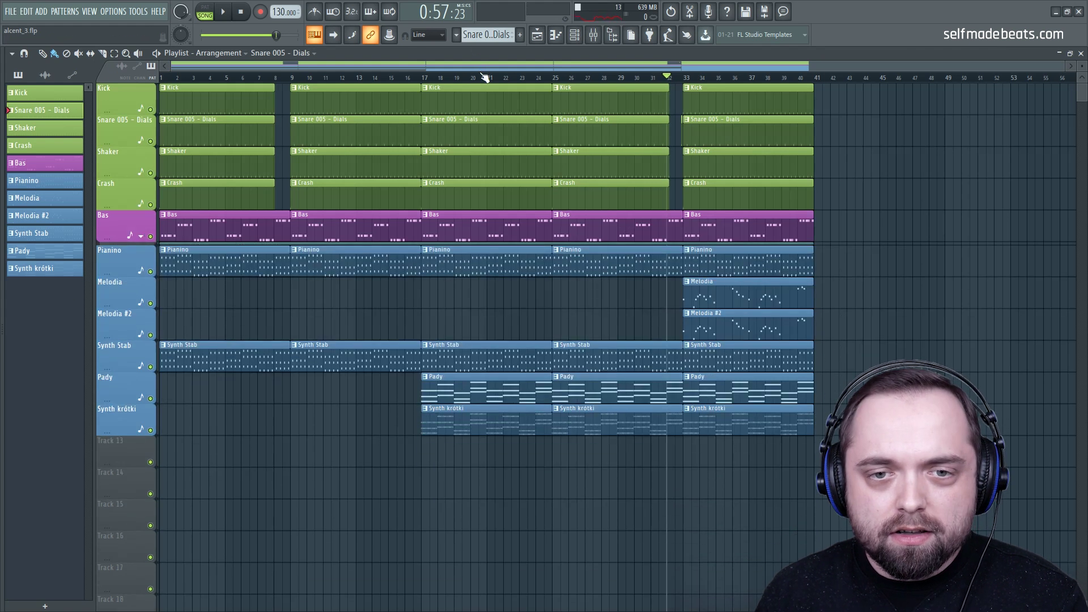
pyautogui.moveTo(485, 83); pyautogui.dragTo(12, 101)
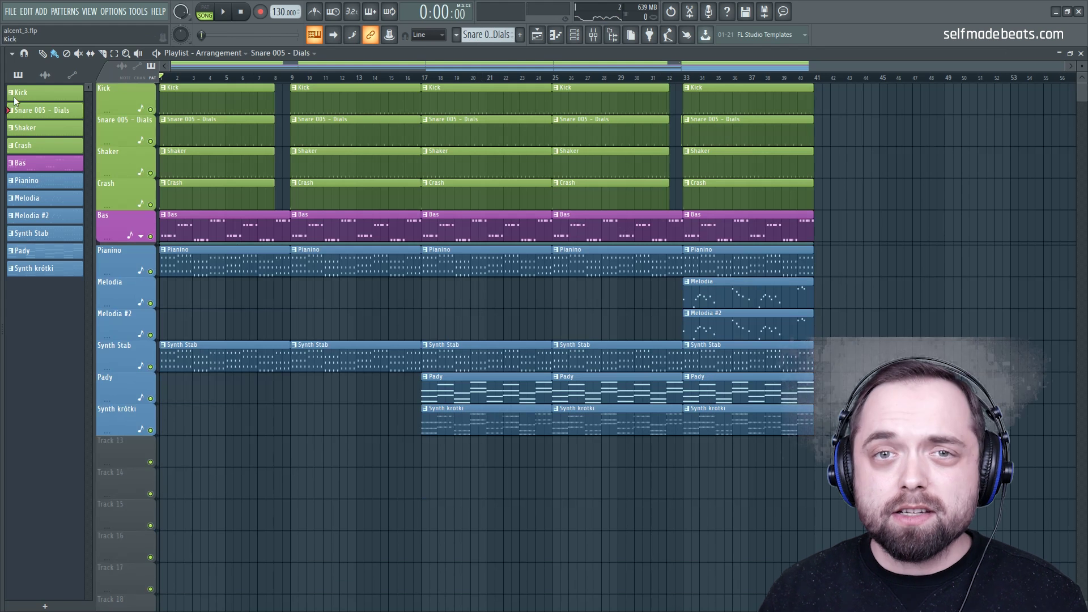